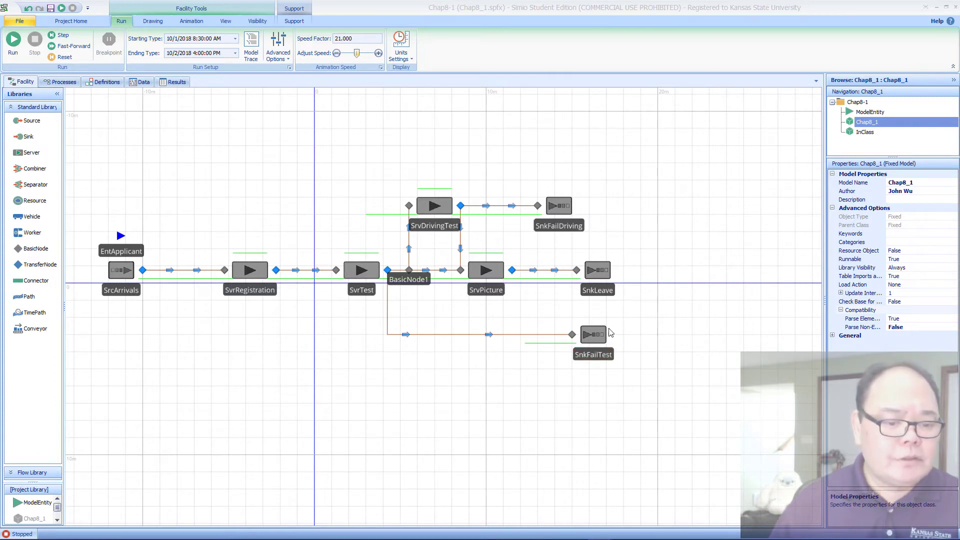
# Step: Add a new fixed model to the Chap8-1 project and name it InClass2
pyautogui.rightClick(865, 148)
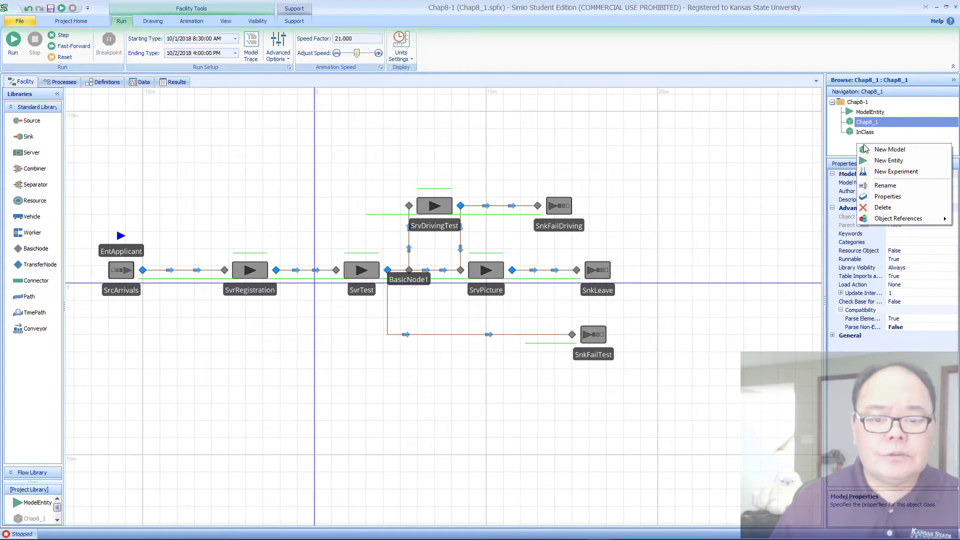
pyautogui.click(868, 152)
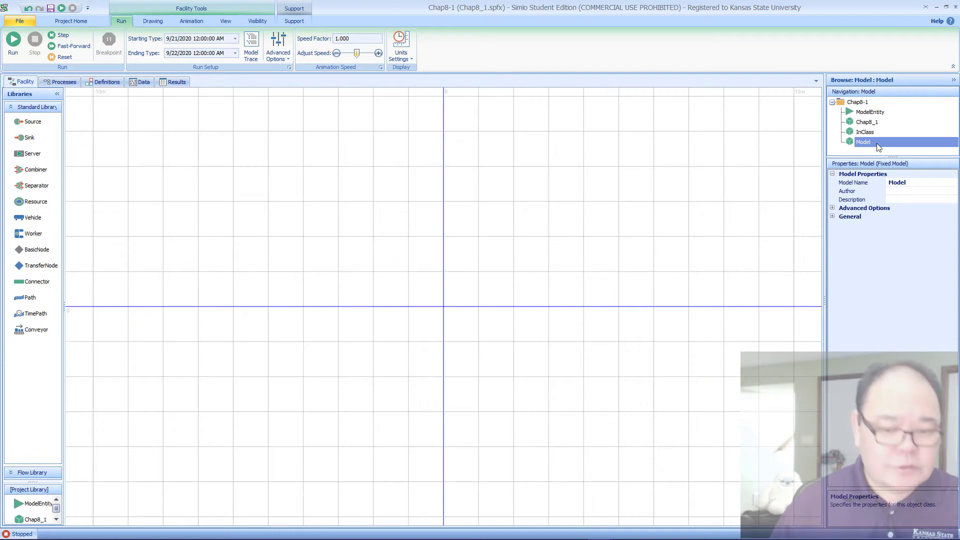
pyautogui.click(916, 183)
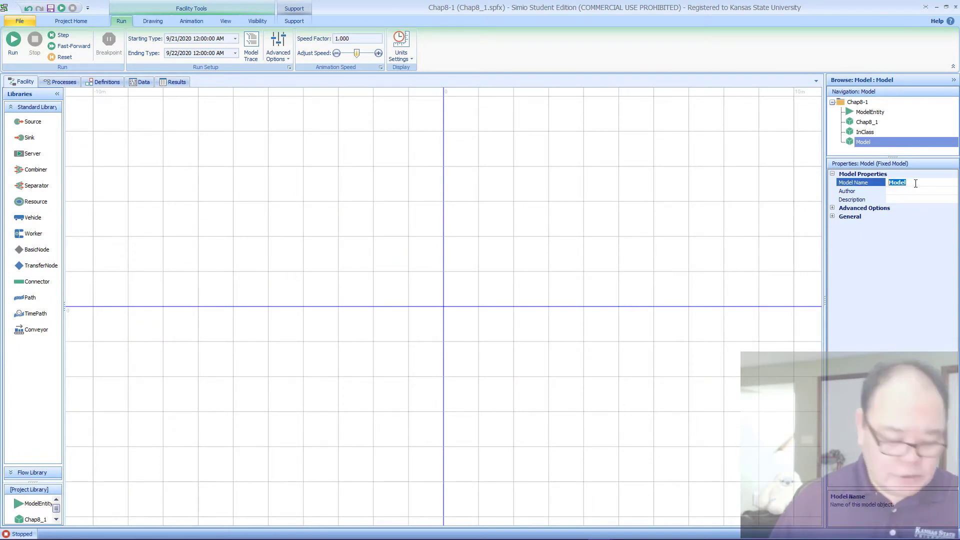
pyautogui.write('InCla')
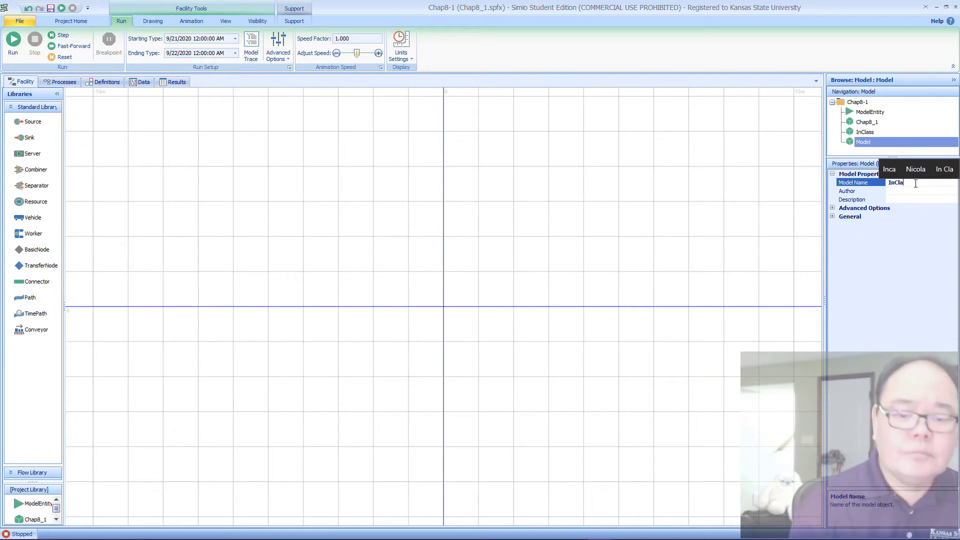
pyautogui.write('ss2')
pyautogui.press('Return')
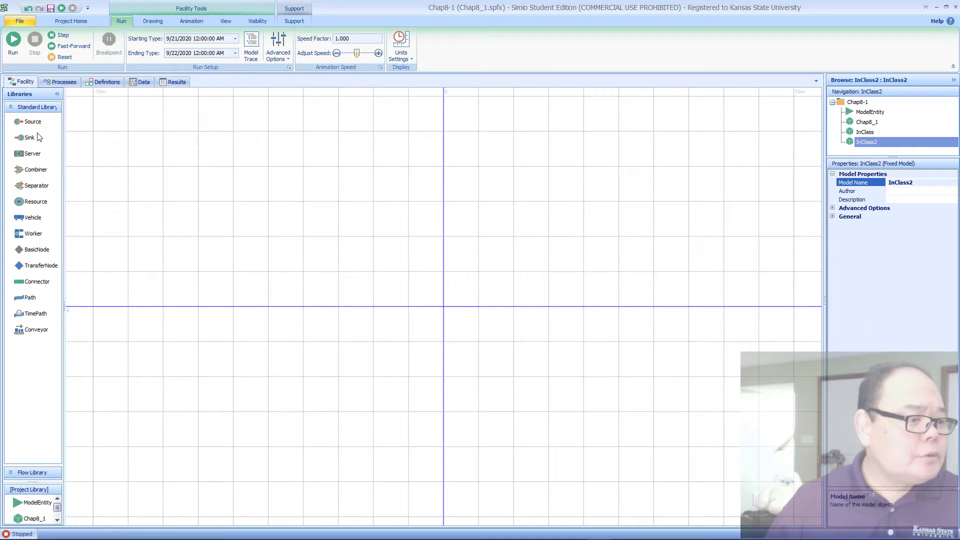
# Step: Place a Source at the start of the empty facility and a ModelEntity just above it, naming the entity EntApplicant
pyautogui.moveTo(34, 128); pyautogui.dragTo(122, 258)
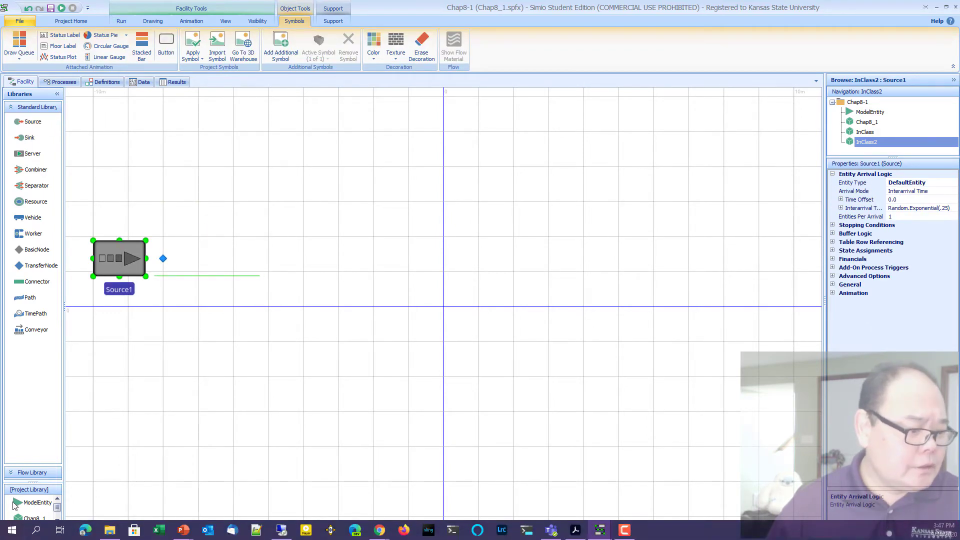
pyautogui.moveTo(15, 508); pyautogui.dragTo(106, 223)
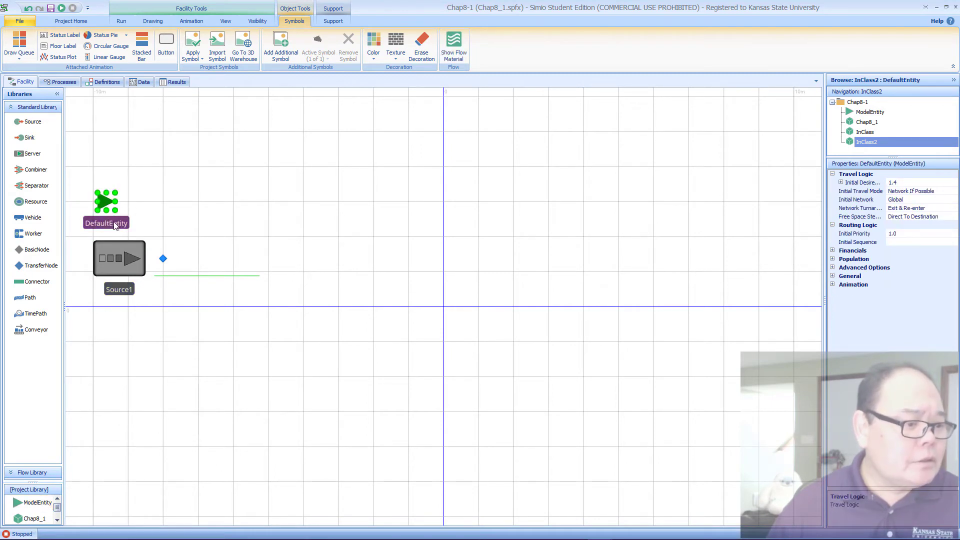
pyautogui.doubleClick(111, 223)
pyautogui.write('En')
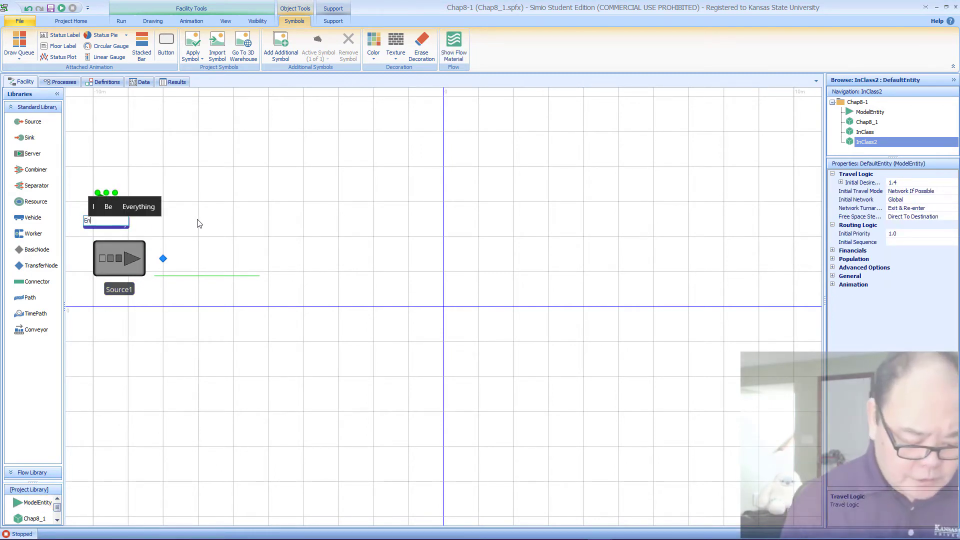
pyautogui.write('tApplicant')
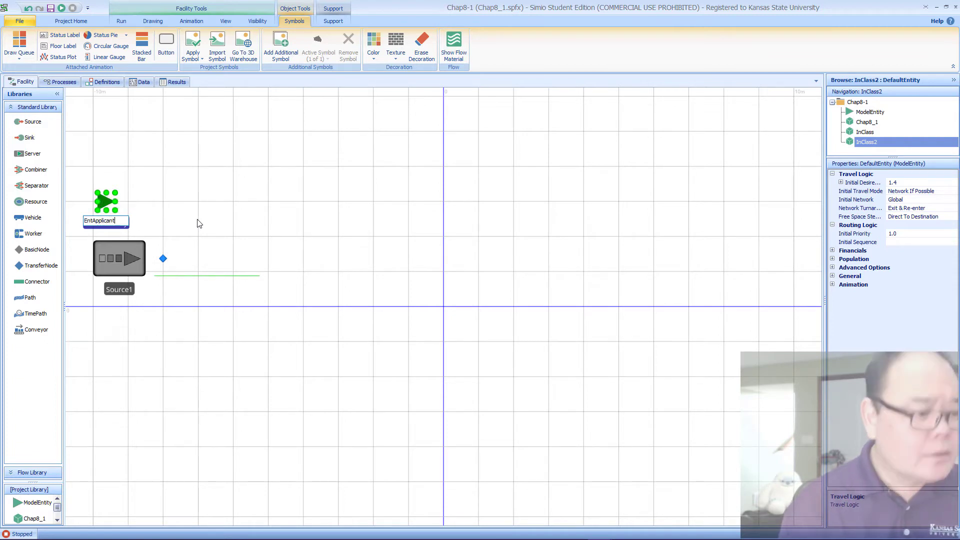
pyautogui.press('Return')
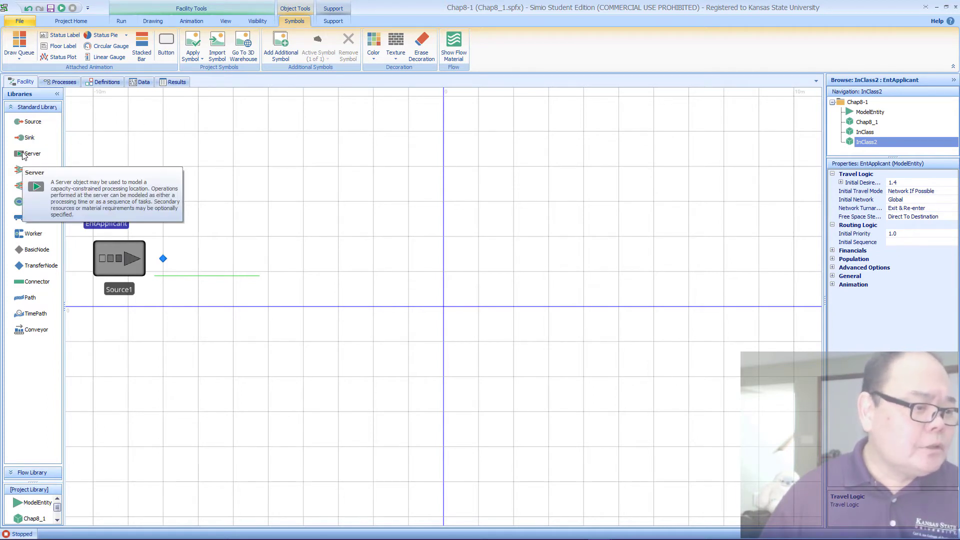
# Step: Place four Servers after the source: two in line with it, one further along on a higher row, and one beyond in the main row
pyautogui.moveTo(23, 155); pyautogui.dragTo(332, 269)
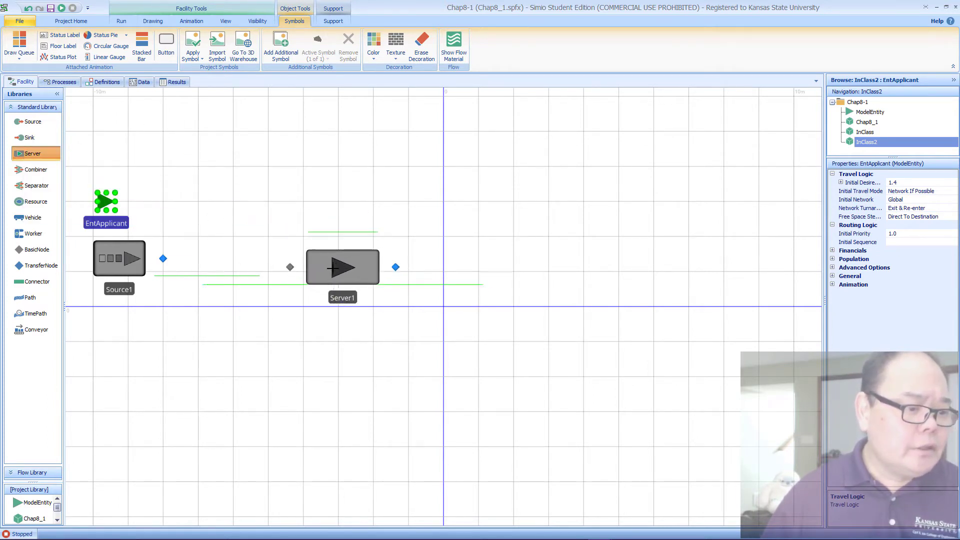
pyautogui.click(315, 255)
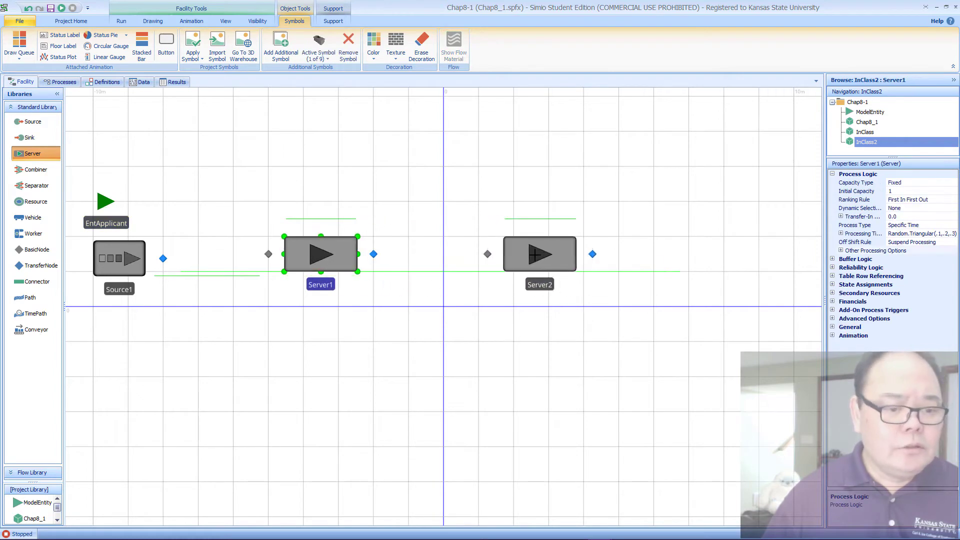
pyautogui.click(522, 254)
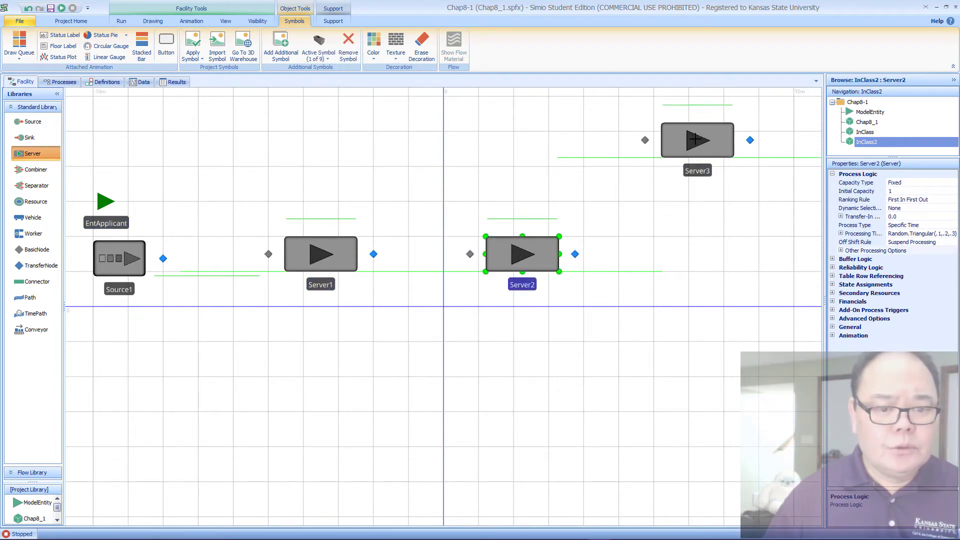
pyautogui.click(696, 139)
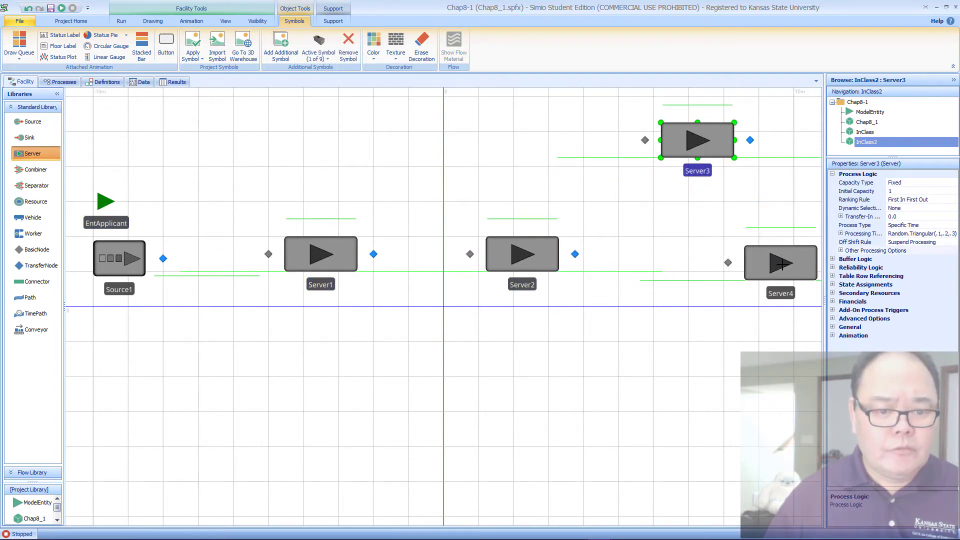
pyautogui.click(784, 263)
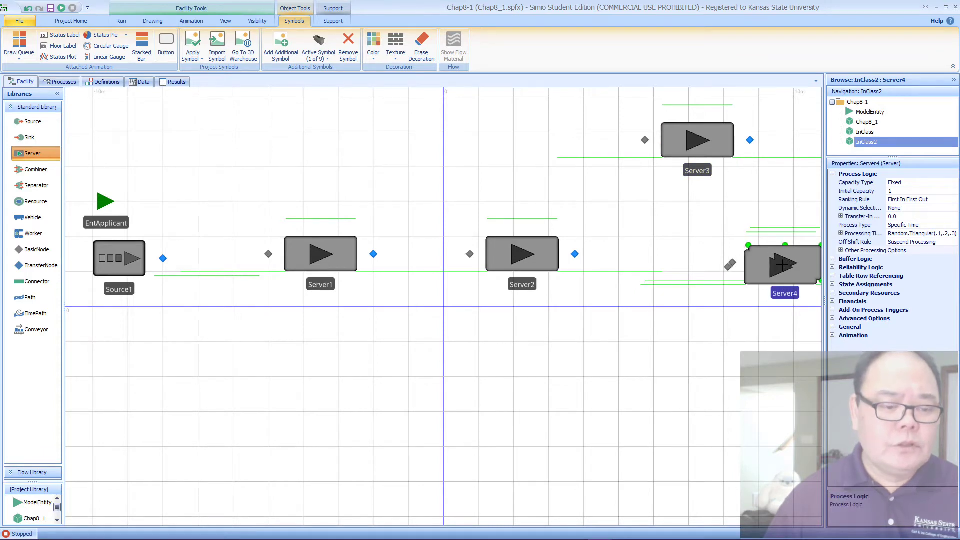
pyautogui.press('Escape')
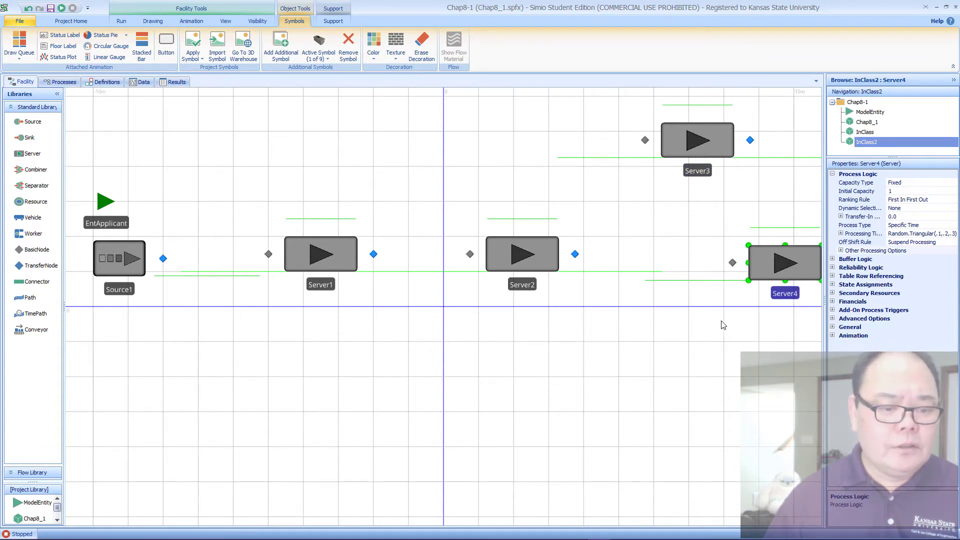
# Step: Place three Sinks in a column beyond the servers: one near Server3's row, one in line with Server4, and one below
pyautogui.click(670, 345)
pyautogui.scroll(-4, 583, 338)
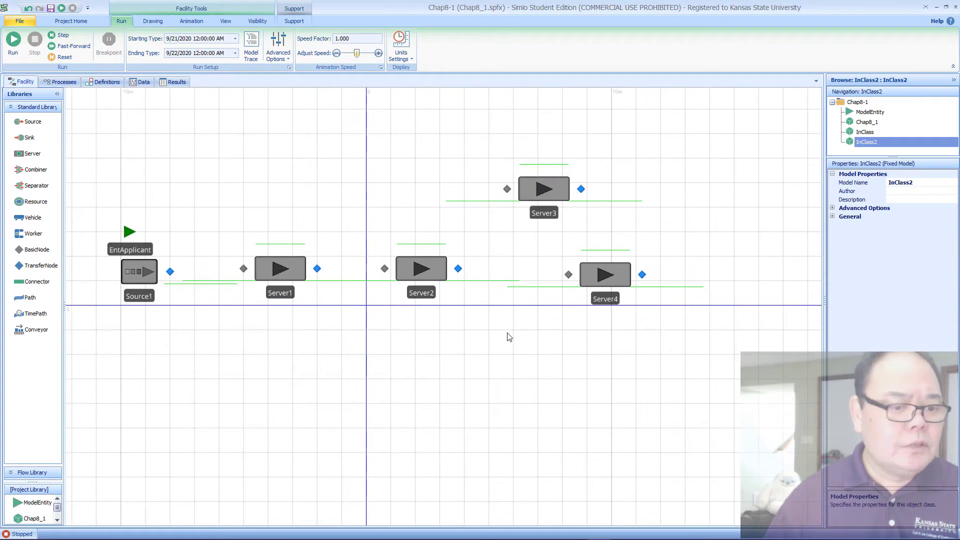
pyautogui.click(42, 142)
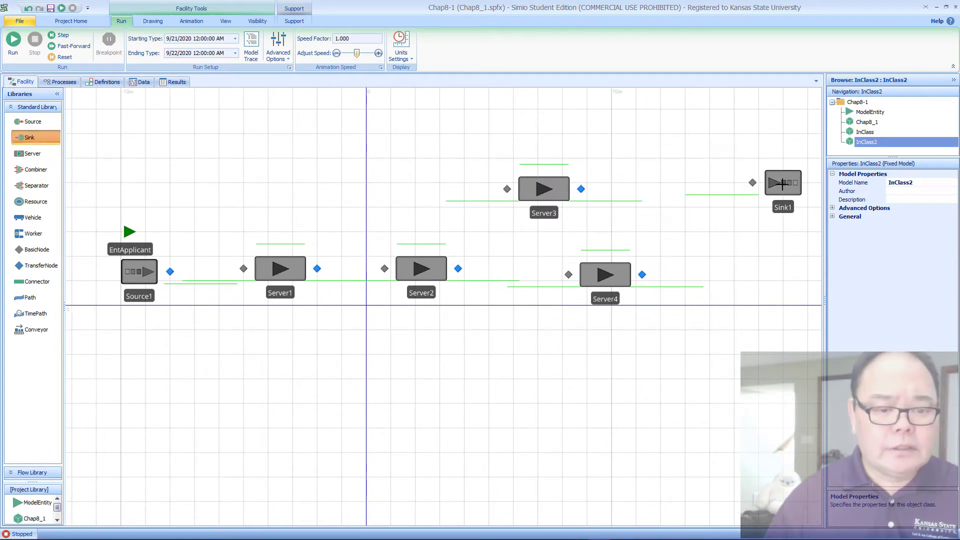
pyautogui.click(784, 184)
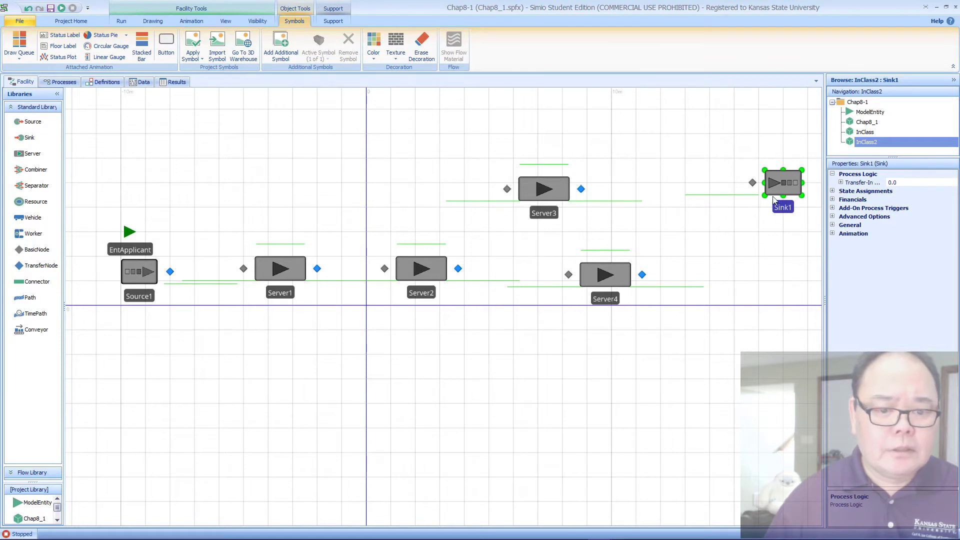
pyautogui.click(44, 138)
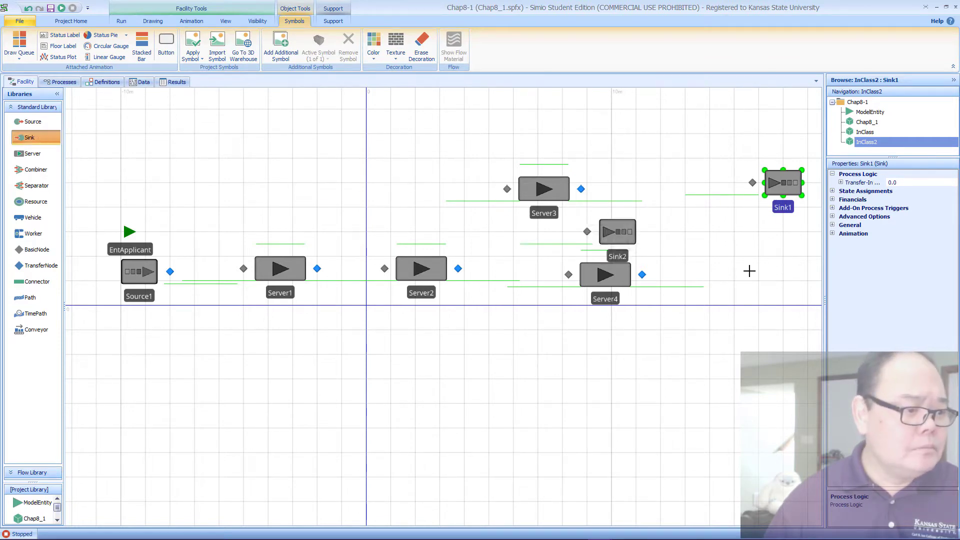
pyautogui.click(779, 272)
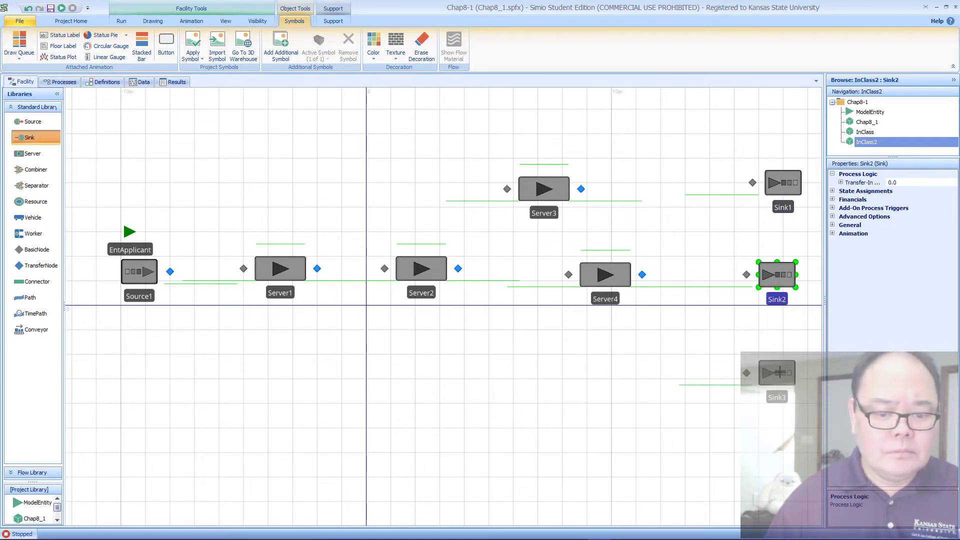
pyautogui.click(777, 372)
pyautogui.press('Escape')
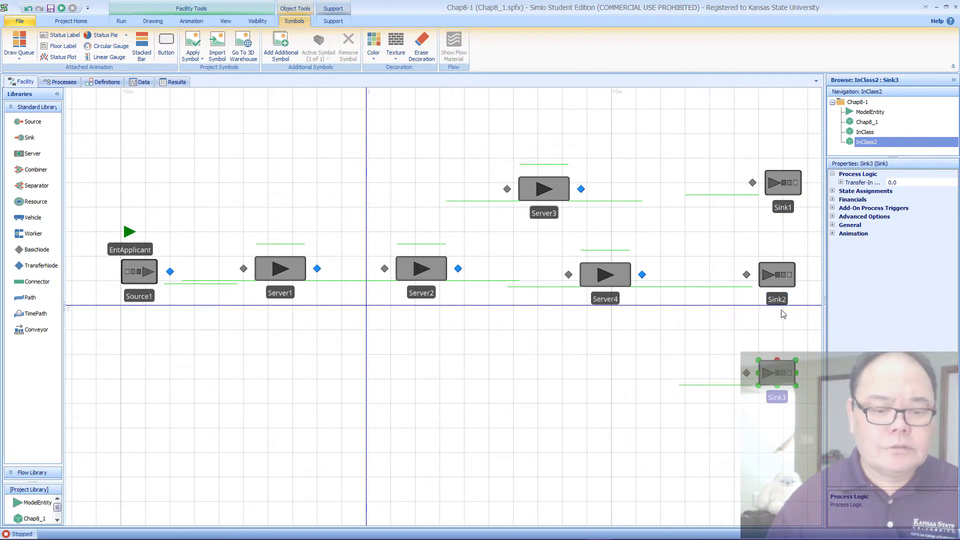
# Step: Rename the uppermost sink, Sink1, as SnkFailDrivingTest
pyautogui.click(787, 198)
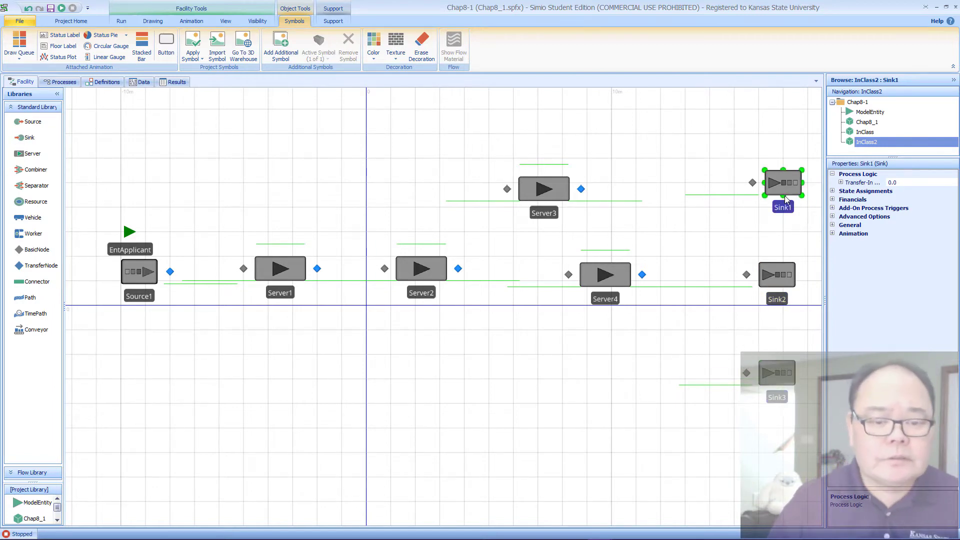
pyautogui.click(783, 208)
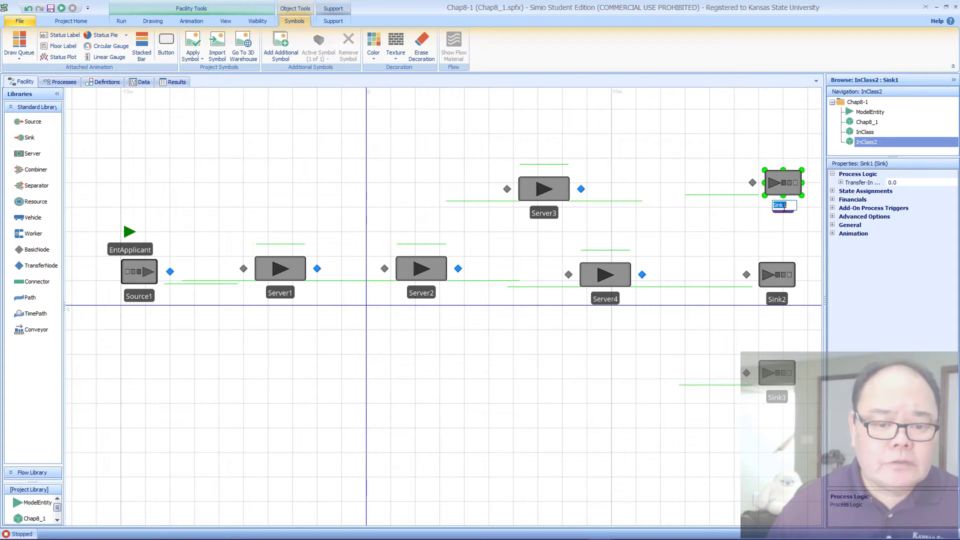
pyautogui.write('S')
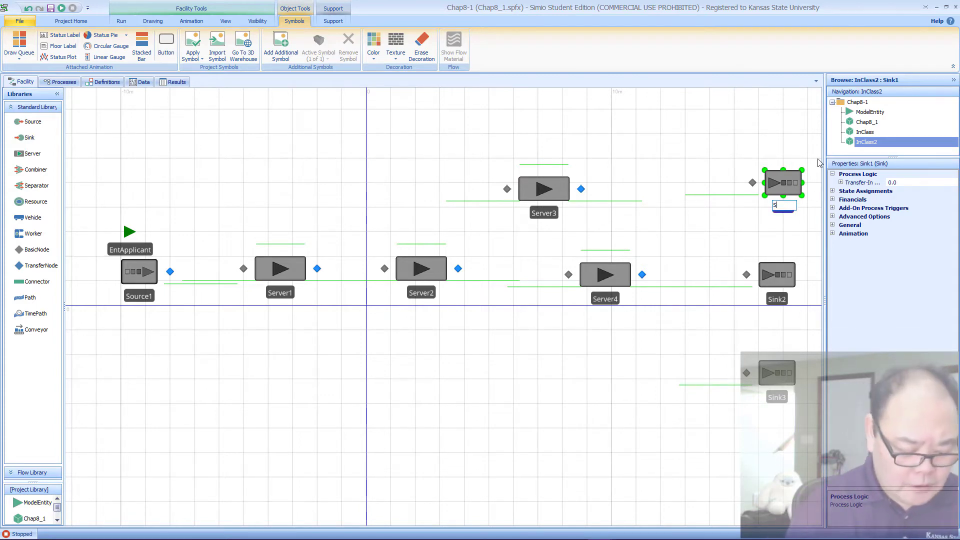
pyautogui.write('nkF')
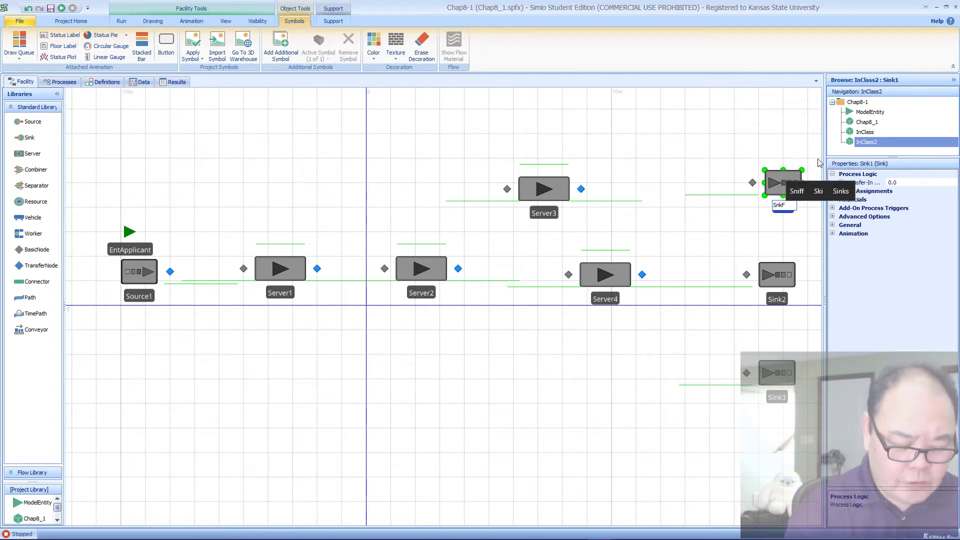
pyautogui.write('ailDriv')
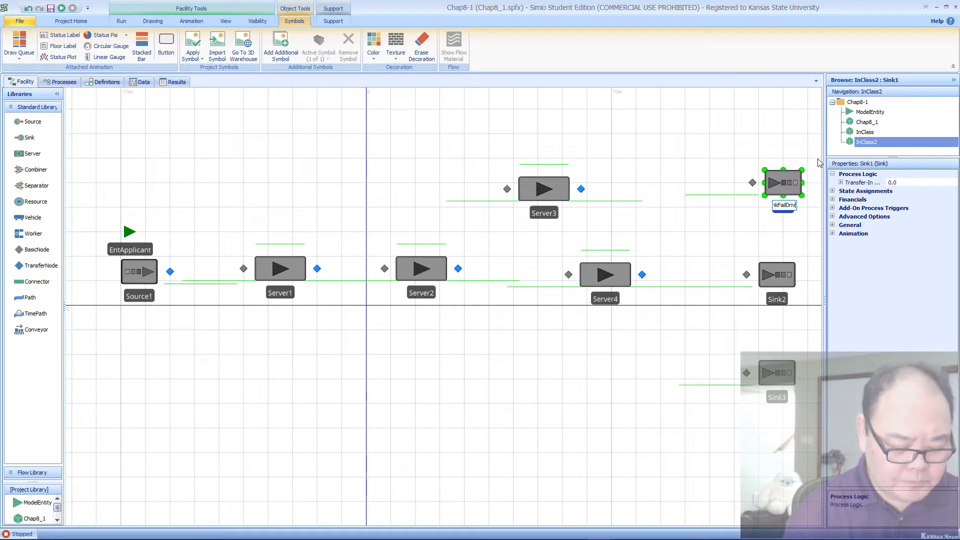
pyautogui.write('e')
pyautogui.press('BackSpace')
pyautogui.write('ingTest')
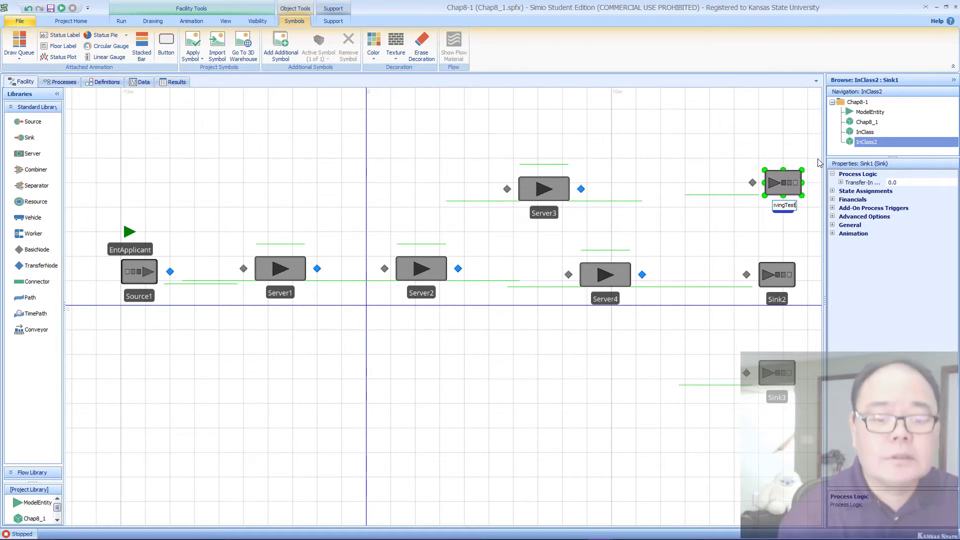
pyautogui.press('Return')
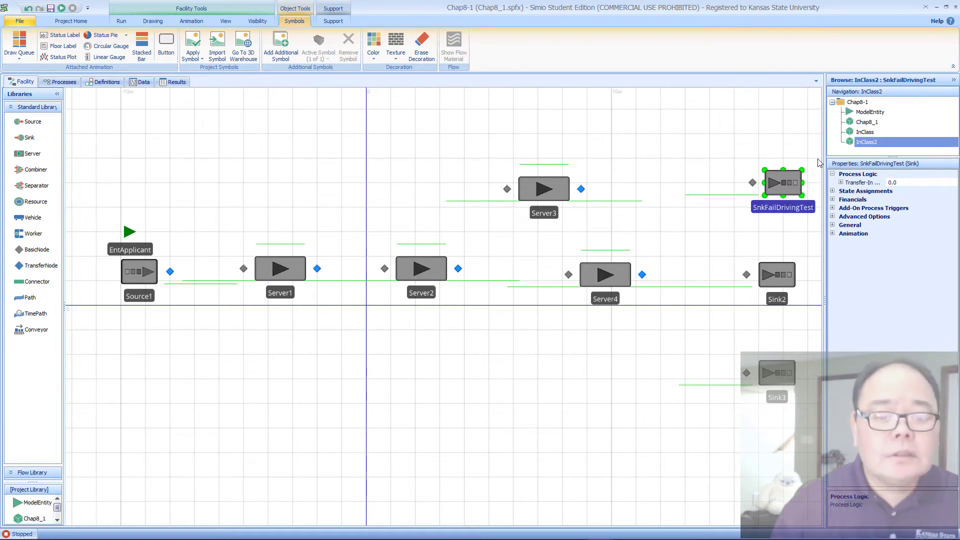
# Step: Rename the sink in line with Server4 as SnkLeave
pyautogui.click(778, 295)
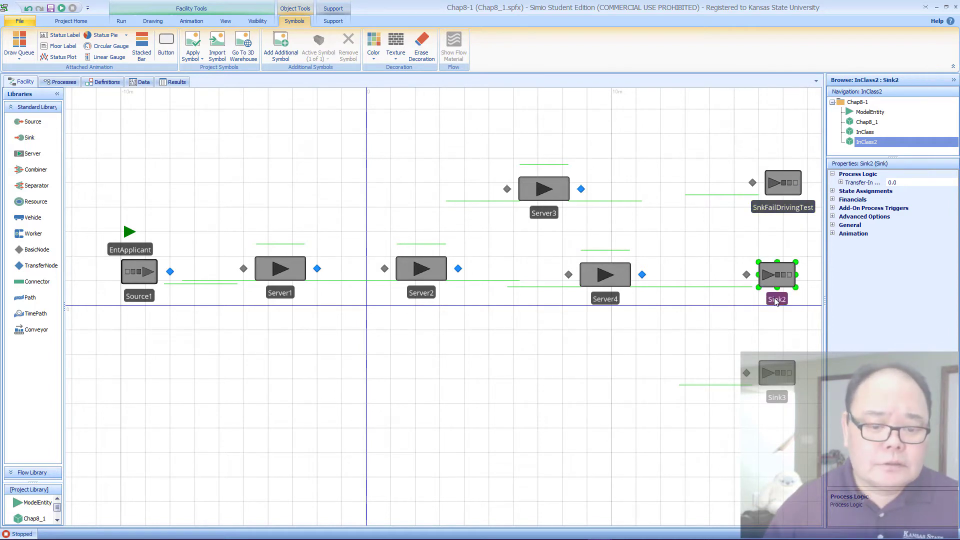
pyautogui.click(778, 297)
pyautogui.write('Sn')
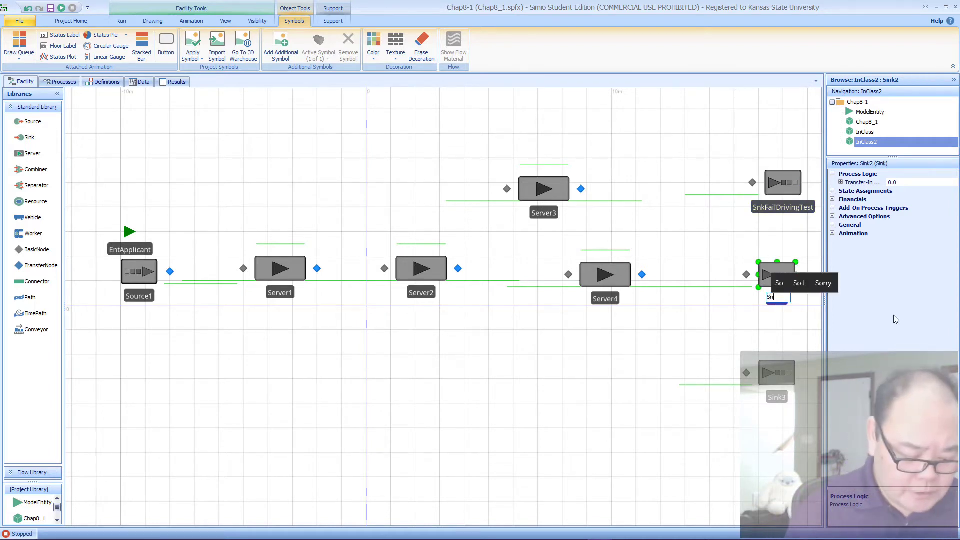
pyautogui.write('kLeave')
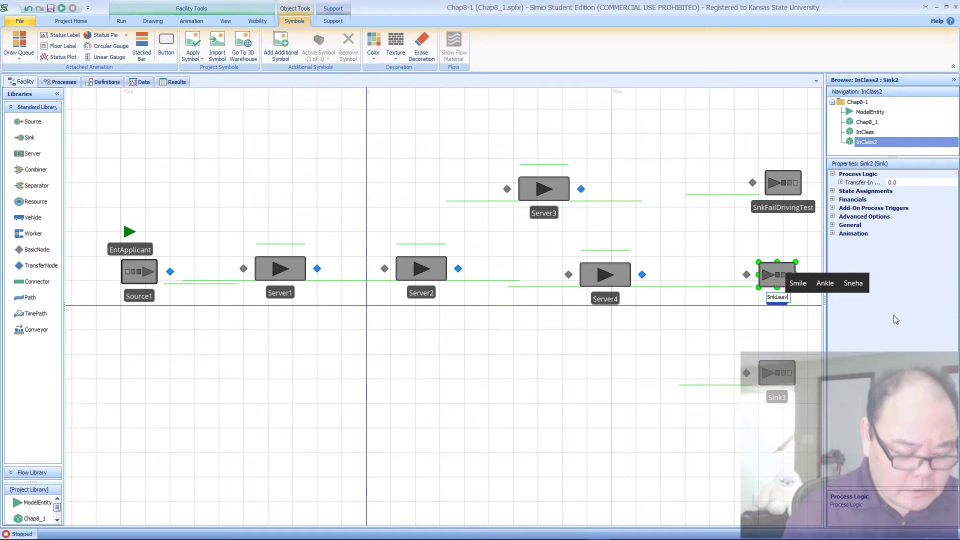
pyautogui.press('Return')
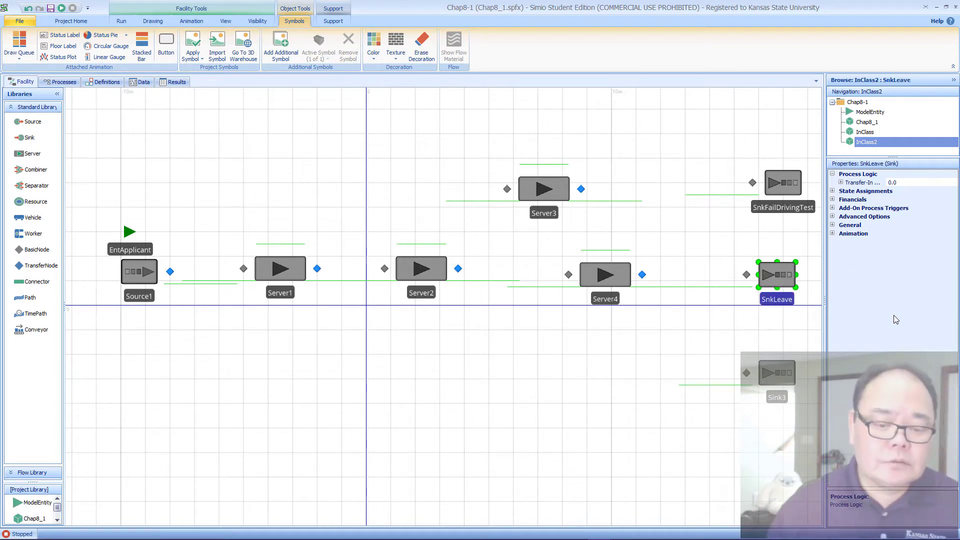
# Step: Rename the lowest sink, Sink3, as SnkFail
pyautogui.click(782, 397)
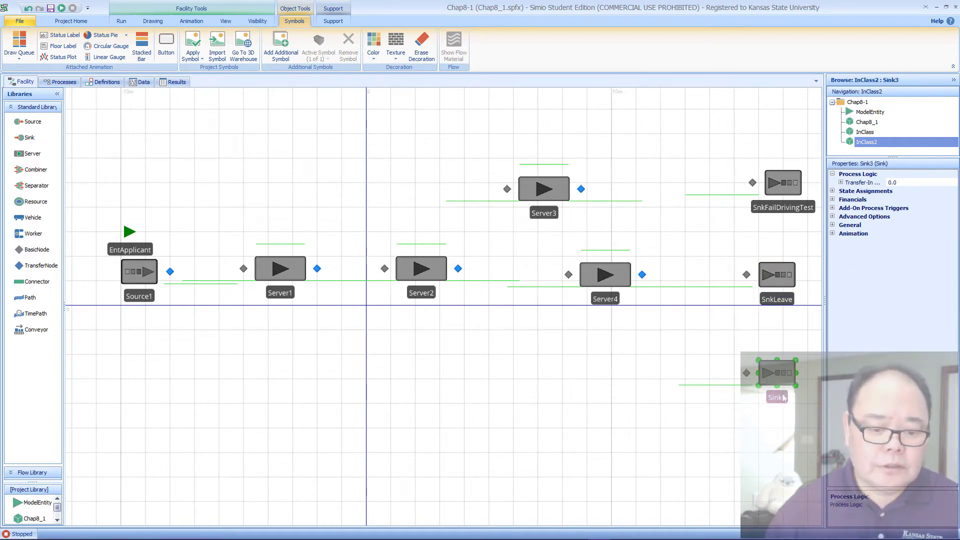
pyautogui.click(781, 399)
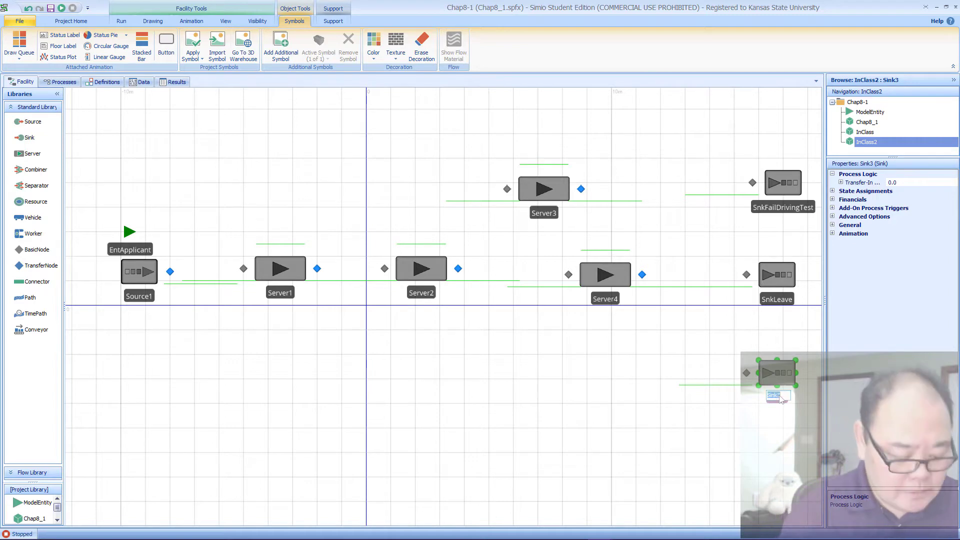
pyautogui.write('Snk')
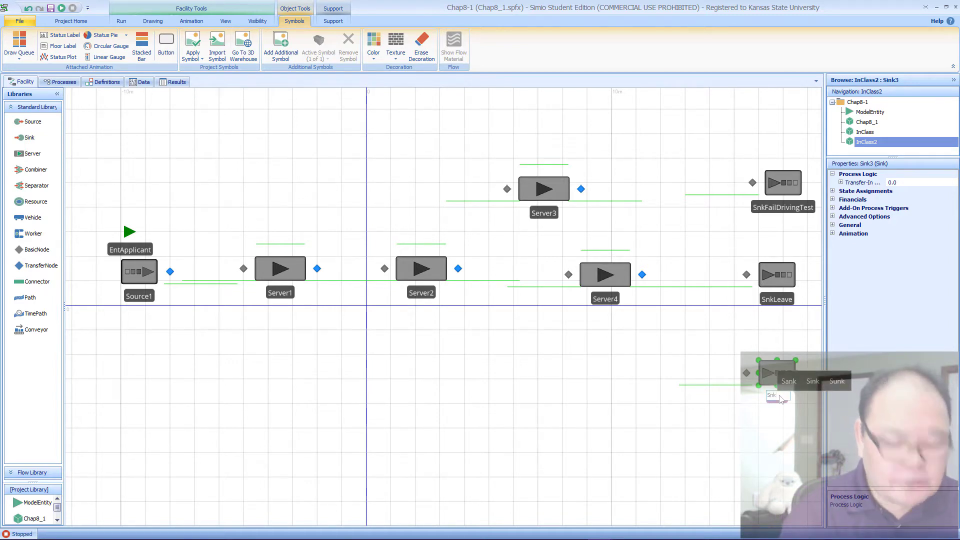
pyautogui.write('F')
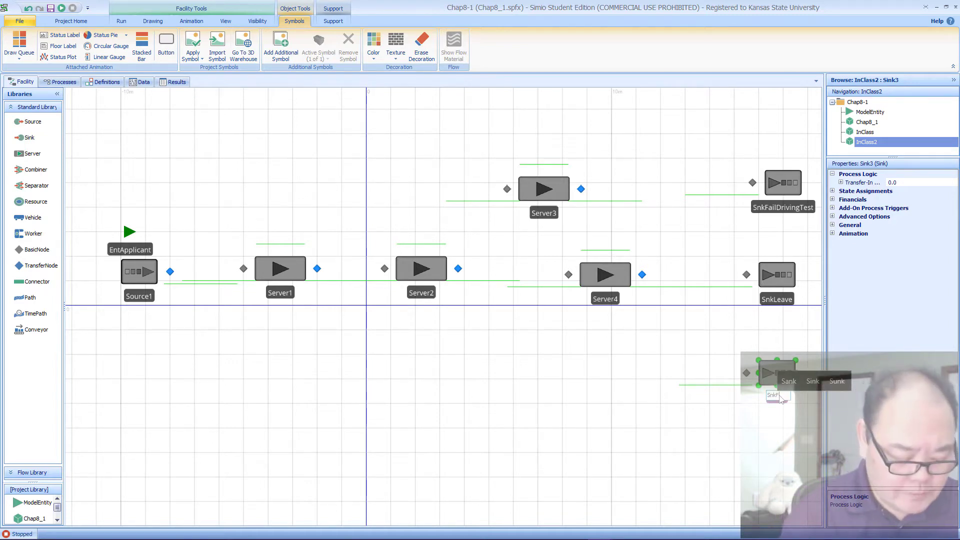
pyautogui.write('ail')
pyautogui.press('Return')
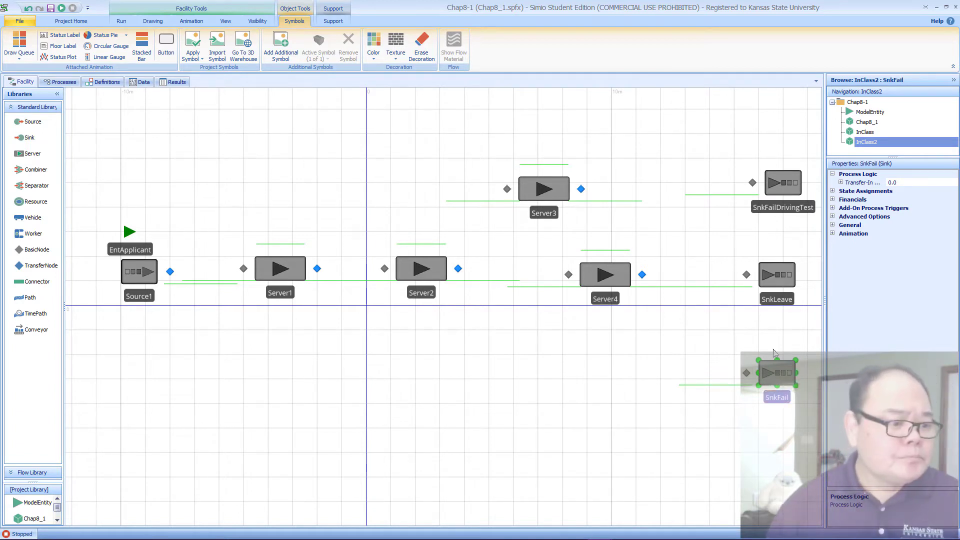
# Step: Rename the first server after the source, Server1, as SrvRegistration
pyautogui.click(279, 295)
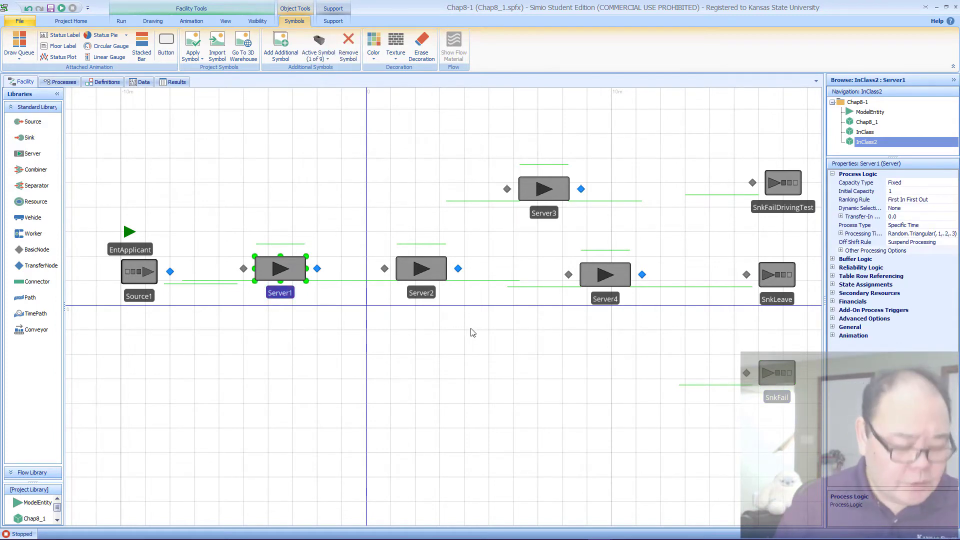
pyautogui.press('F2')
pyautogui.write('Srv')
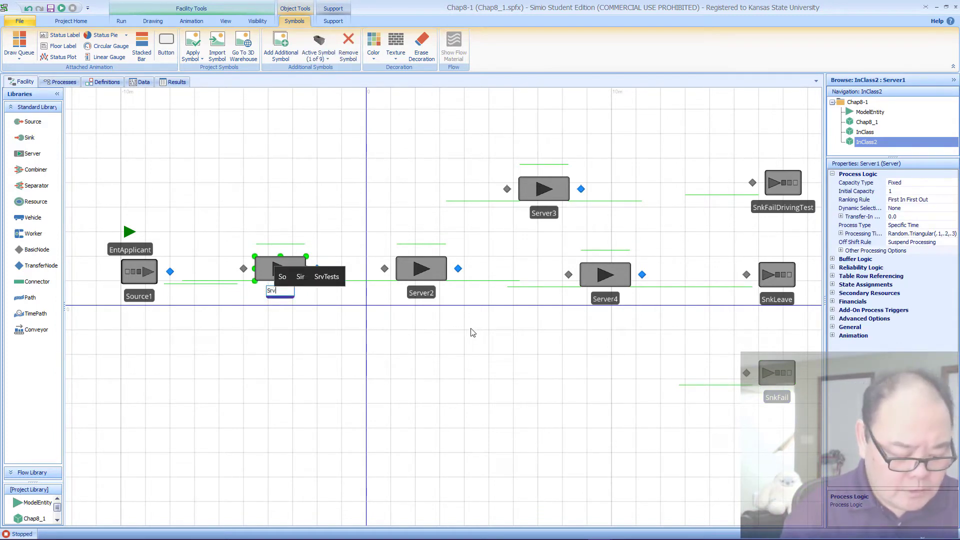
pyautogui.write('Reg')
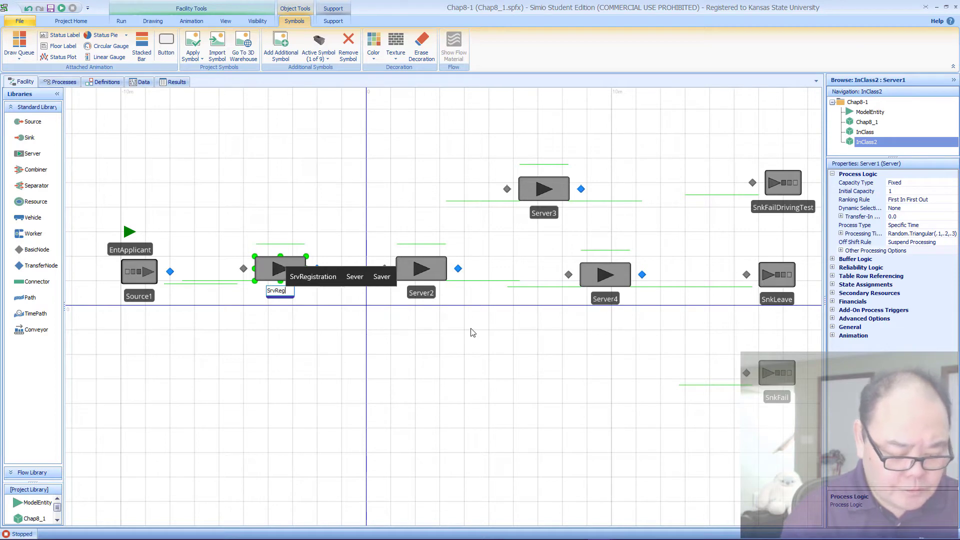
pyautogui.write('istration')
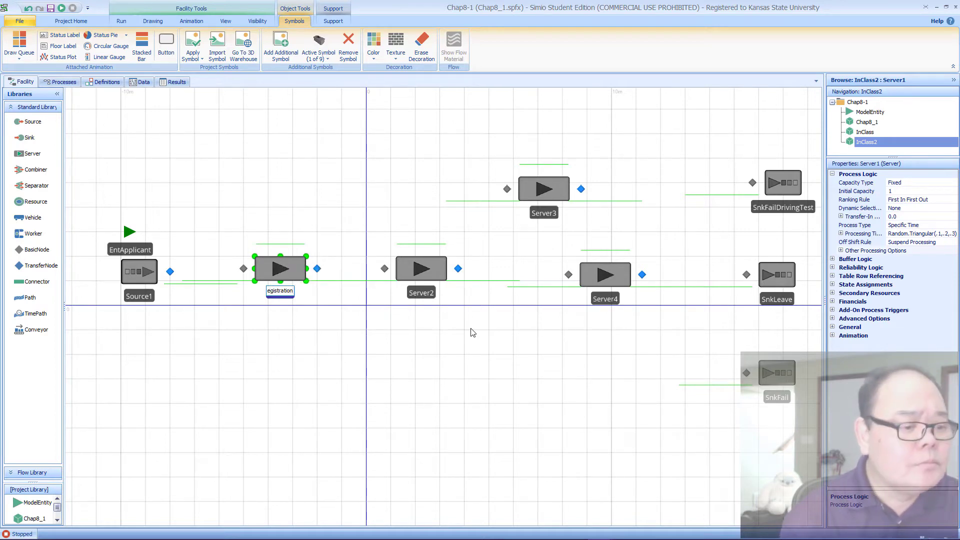
pyautogui.press('Return')
# Step: Rename the second server in the main row, Server2, as SrvTest
pyautogui.click(433, 281)
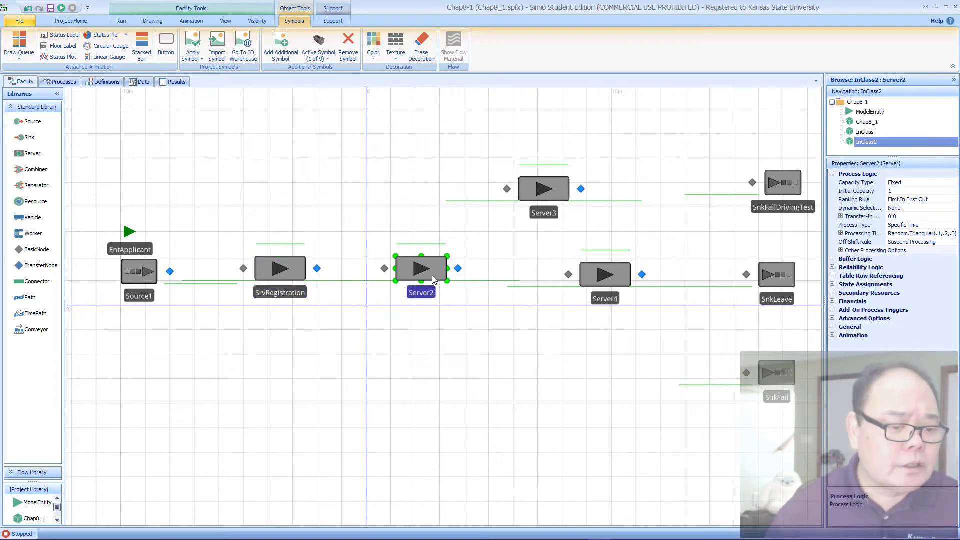
pyautogui.press('F2')
pyautogui.write('Sr')
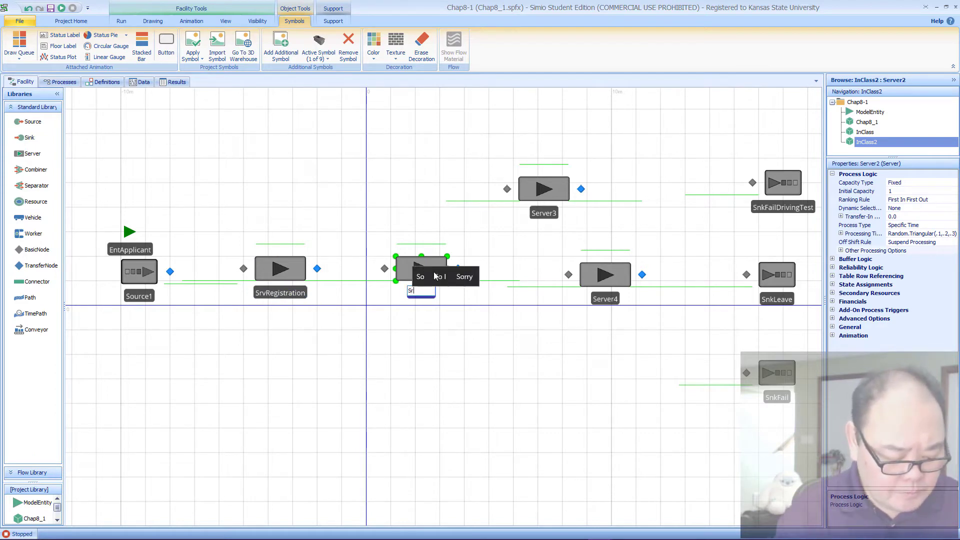
pyautogui.write('vTest')
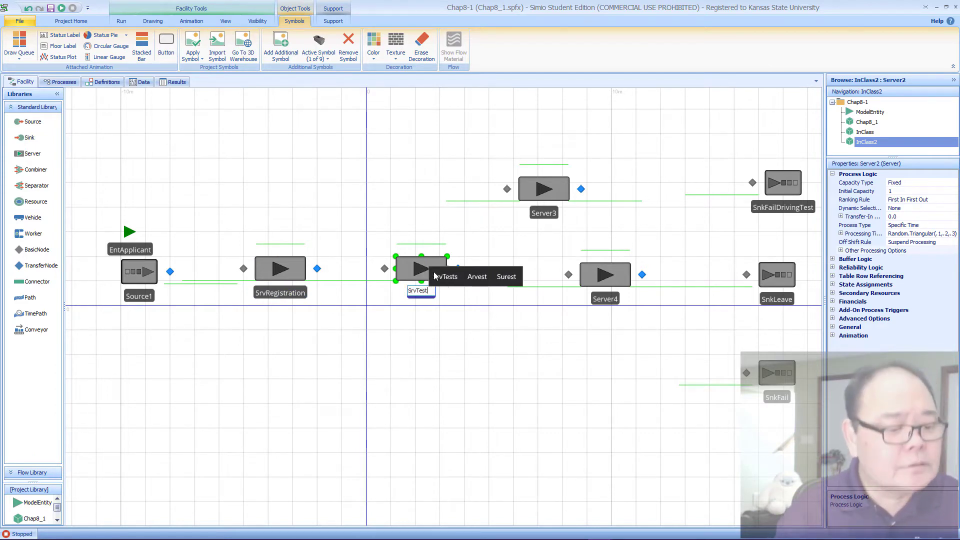
pyautogui.press('Return')
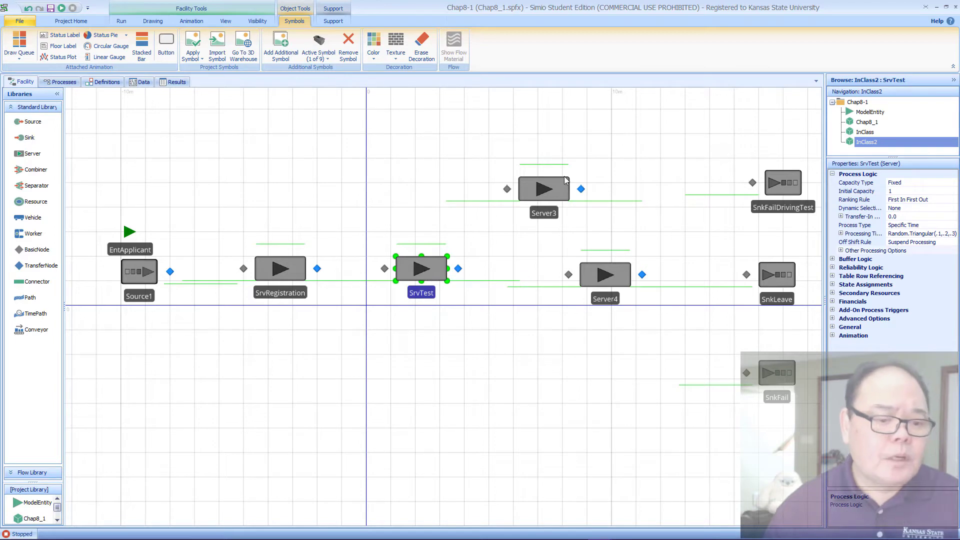
# Step: Rename the server on the higher row, Server3, as SrvDrivignTest
pyautogui.click(541, 207)
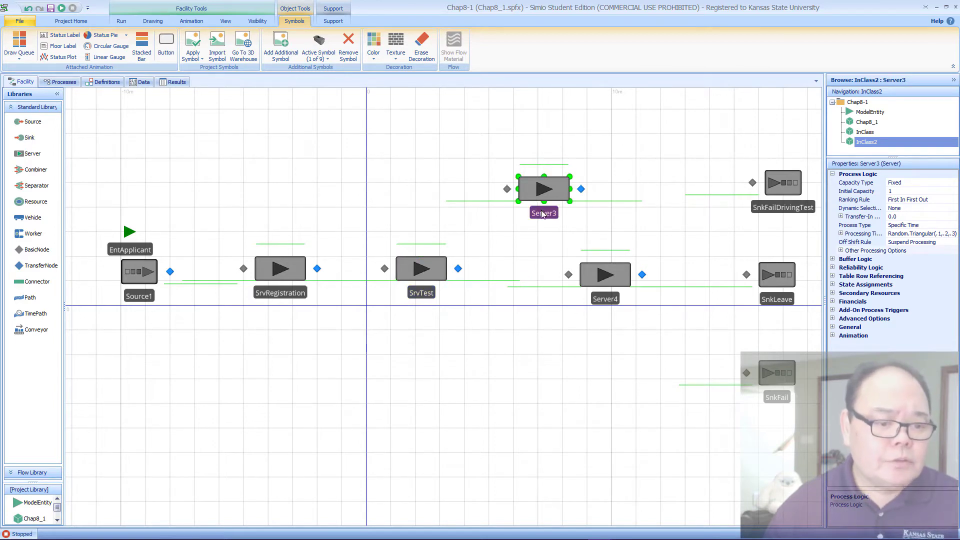
pyautogui.click(542, 213)
pyautogui.write('S')
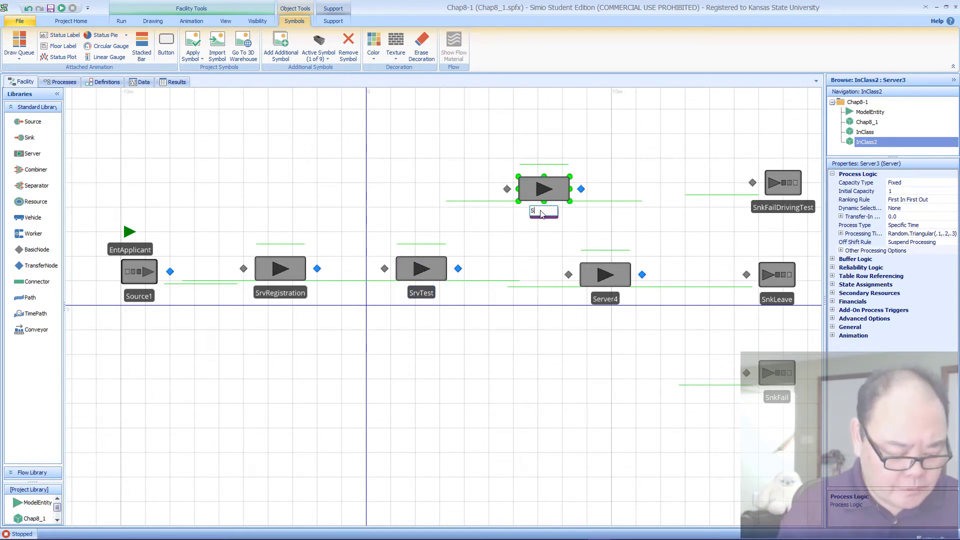
pyautogui.write('rvDrivingTest')
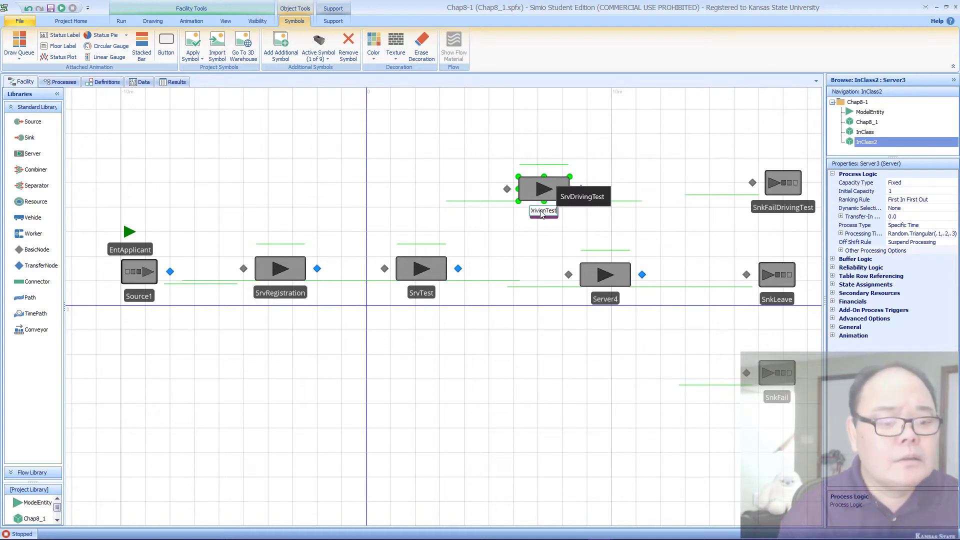
pyautogui.press('Return')
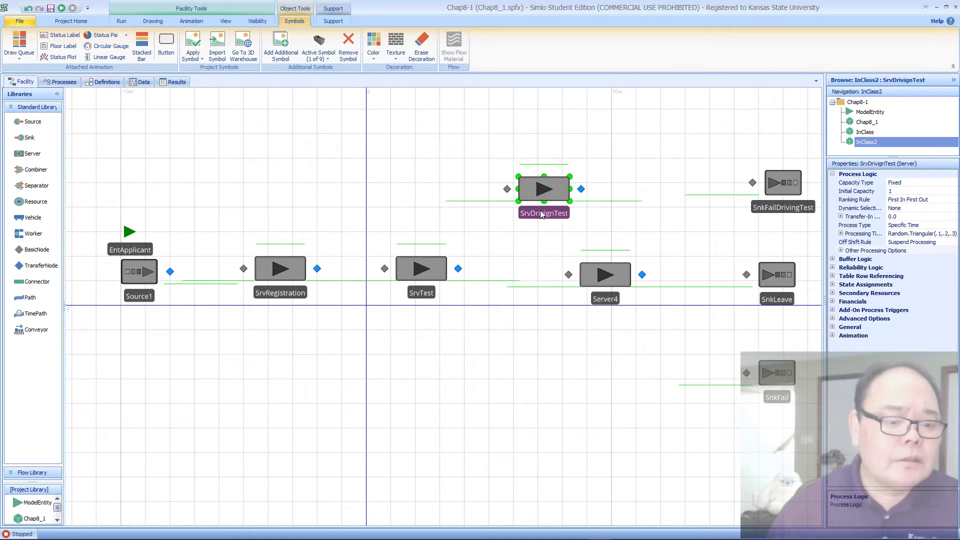
# Step: Rename the last server in the main row, Server4, as SrvPicture
pyautogui.doubleClick(605, 299)
pyautogui.write('S')
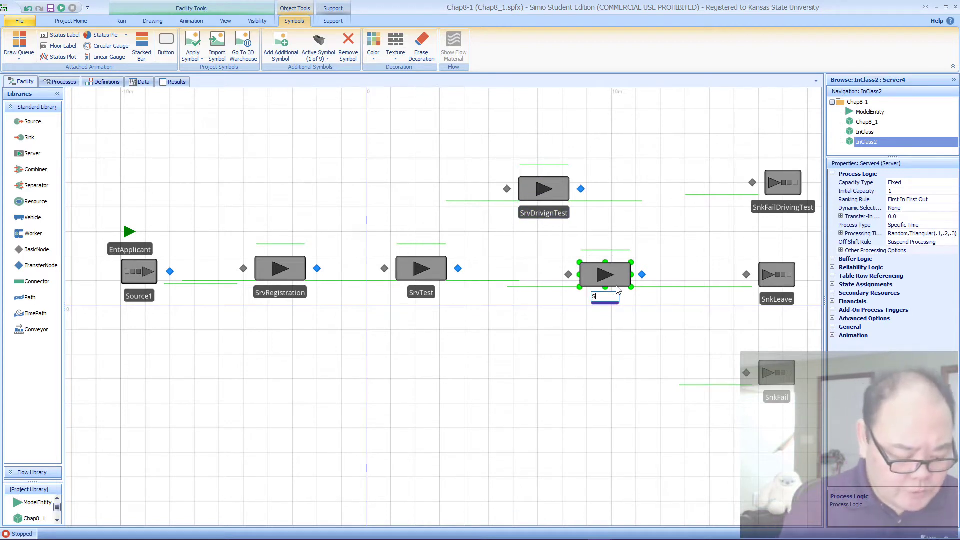
pyautogui.write('rvPic')
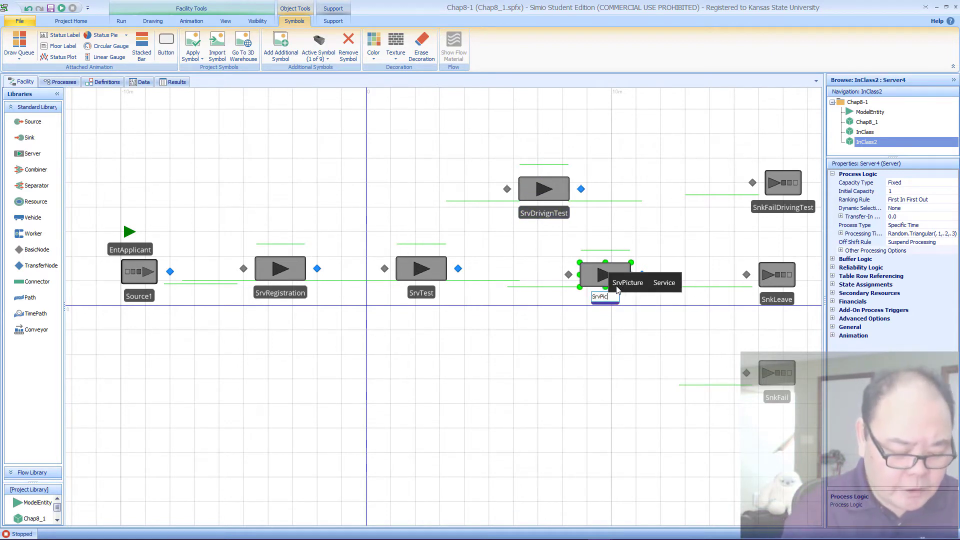
pyautogui.write('ture')
pyautogui.press('Return')
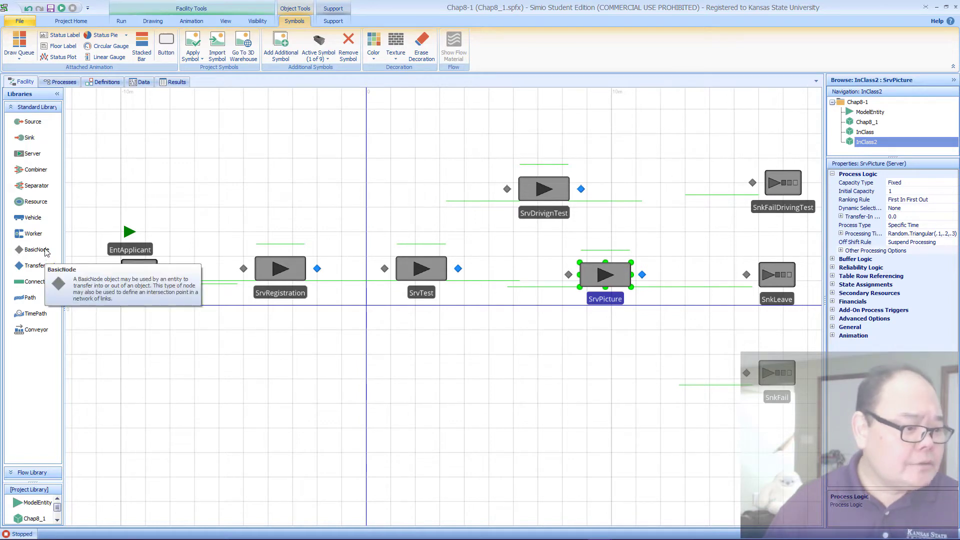
# Step: Place a BasicNode between SrvTest and SrvPicture, and shift SrvPicture slightly further away from it
pyautogui.moveTo(46, 253); pyautogui.dragTo(502, 271)
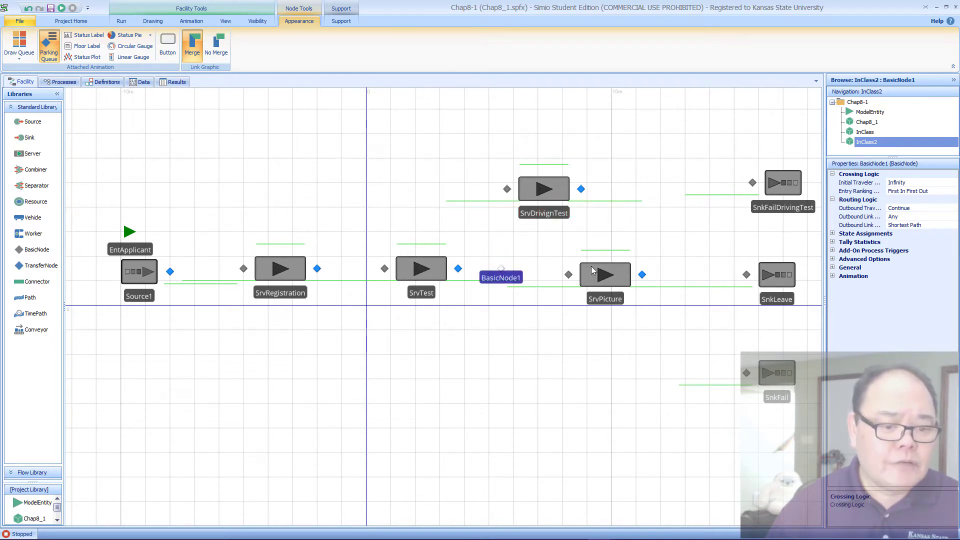
pyautogui.moveTo(592, 271); pyautogui.dragTo(606, 275)
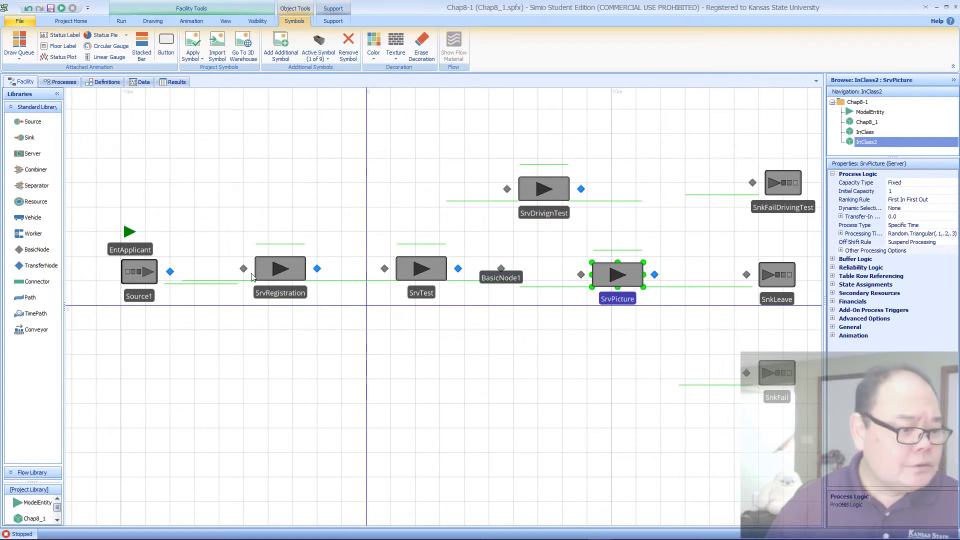
pyautogui.click(253, 208)
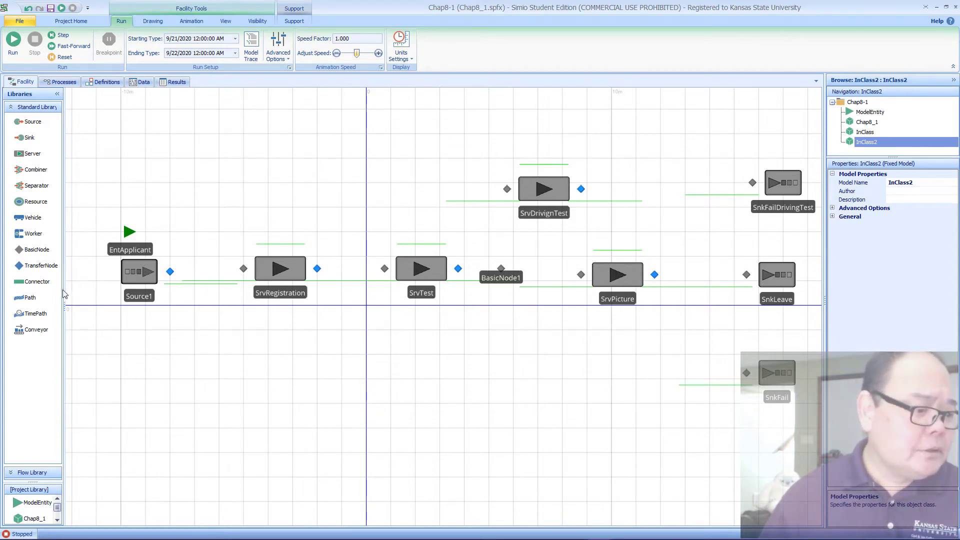
# Step: Draw Paths linking Source1 to SrvRegistration, SrvRegistration to SrvTest, and SrvTest to the basic node
pyautogui.click(29, 298)
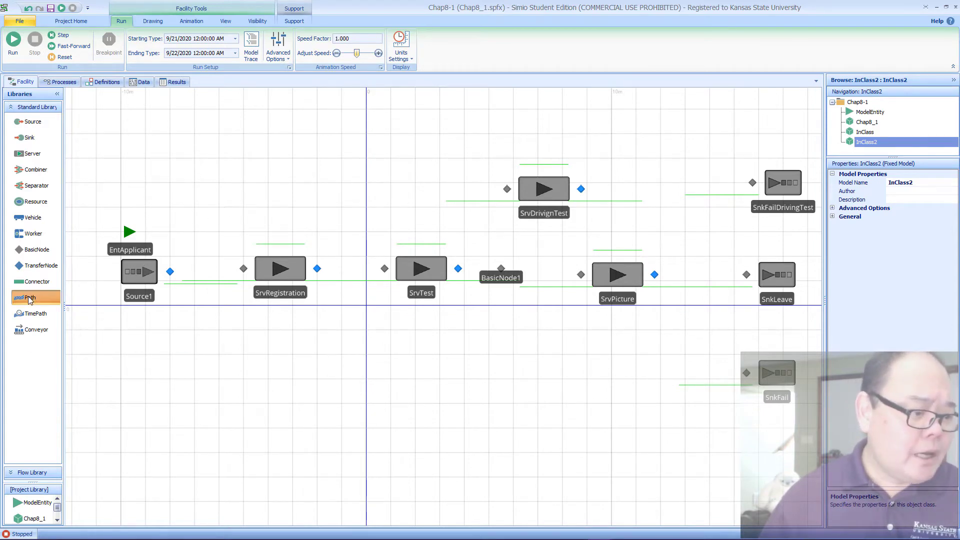
pyautogui.click(170, 271)
pyautogui.click(244, 269)
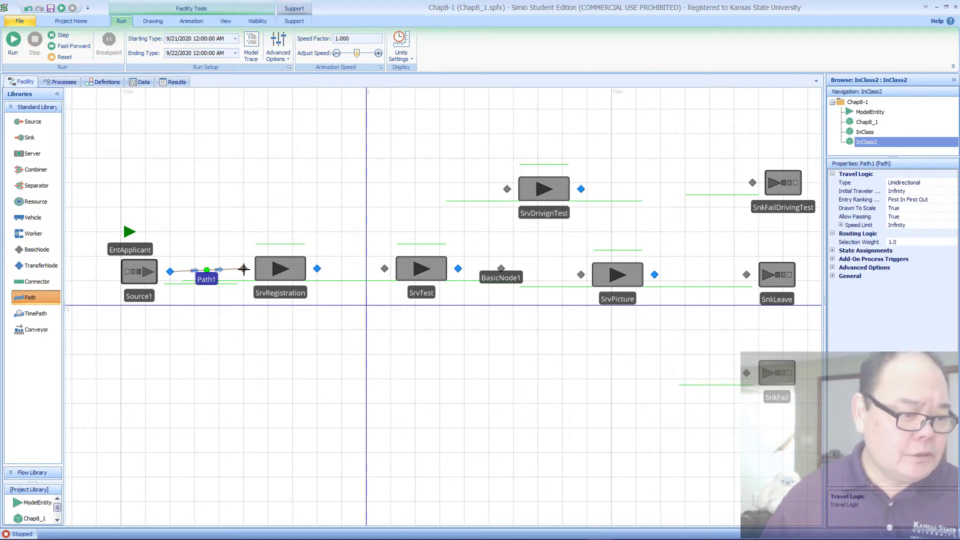
pyautogui.click(317, 269)
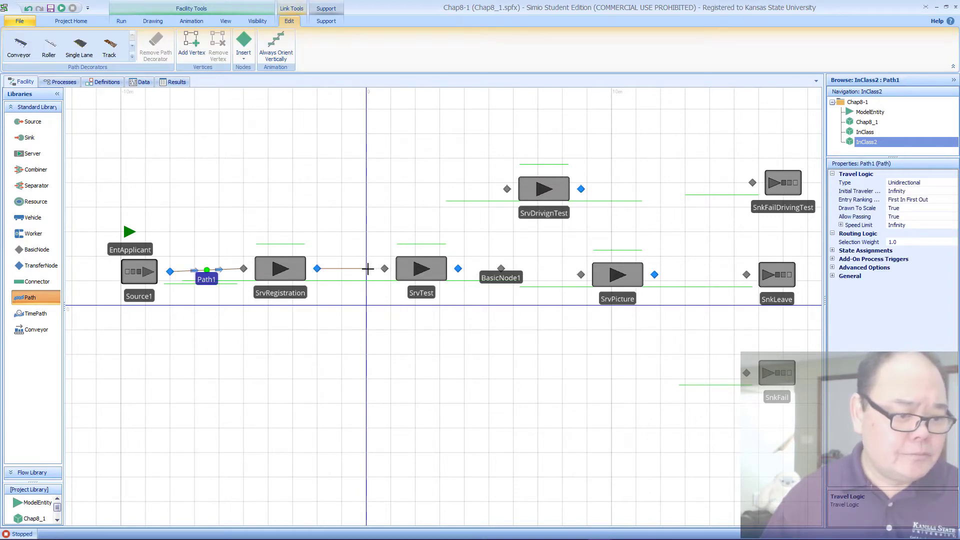
pyautogui.click(385, 269)
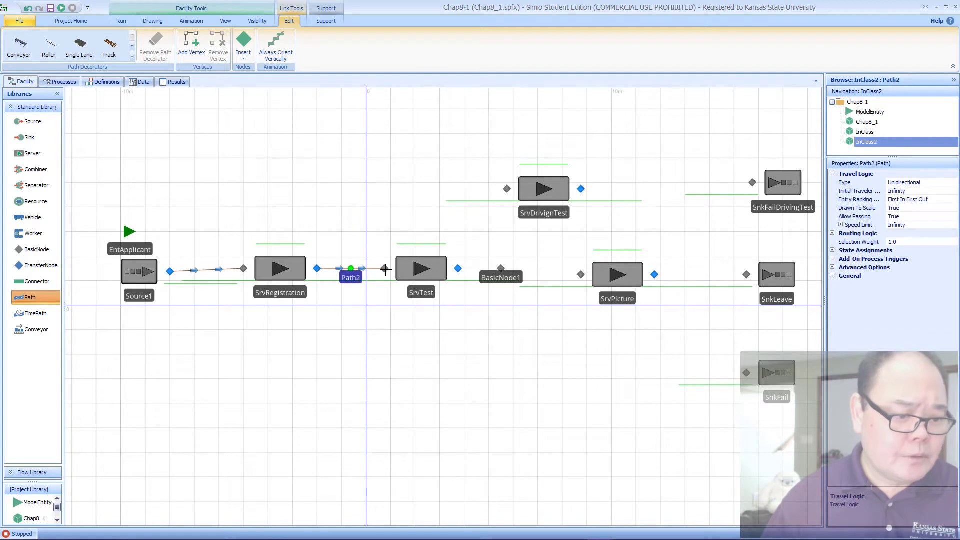
pyautogui.click(457, 269)
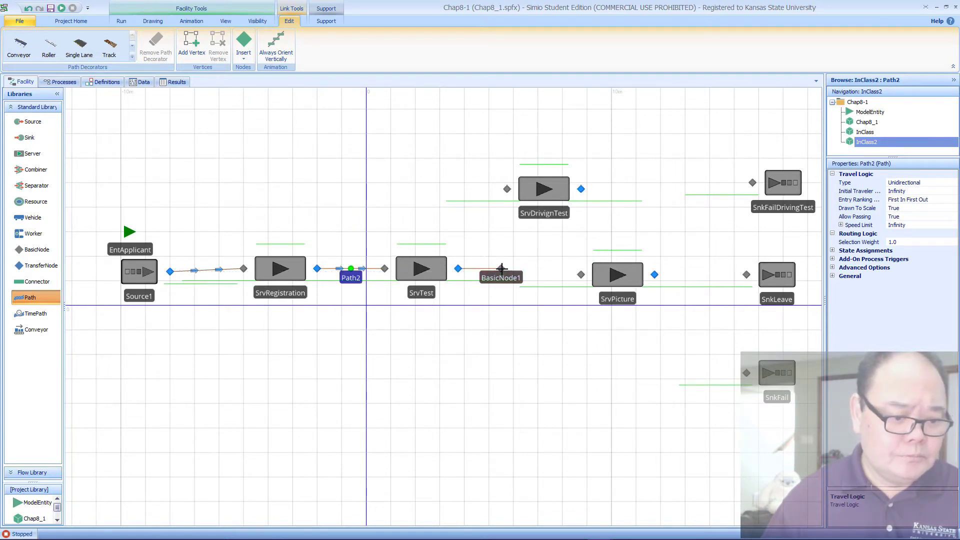
pyautogui.click(502, 269)
# Step: Draw a Path from SrvTest's output node straight down, then across with one right-angled bend to SnkFail's input node
pyautogui.click(457, 271)
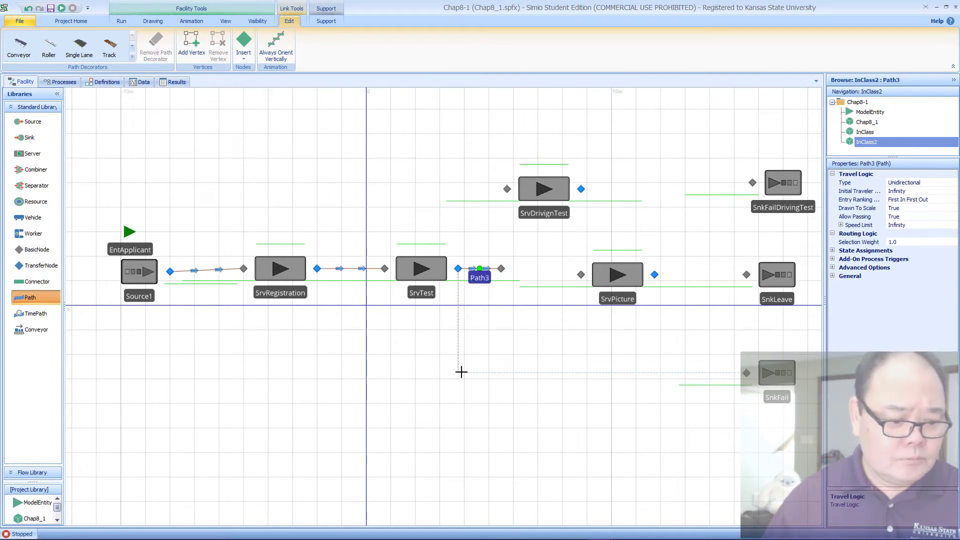
pyautogui.click(461, 372)
pyautogui.click(746, 373)
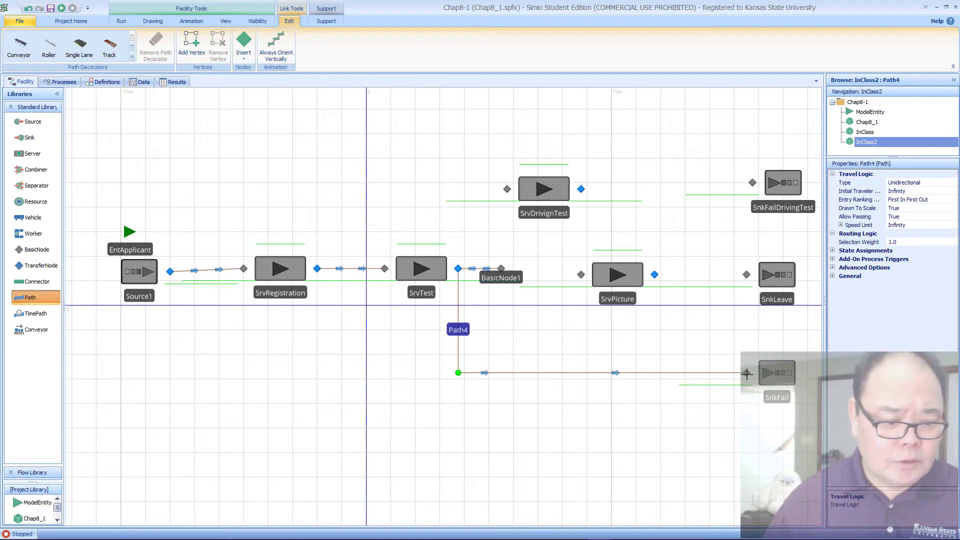
# Step: Draw Paths from the basic node to SrvDrivignTest, from SrvDrivignTest to SrvPicture, and from the basic node directly to SrvPicture
pyautogui.click(502, 268)
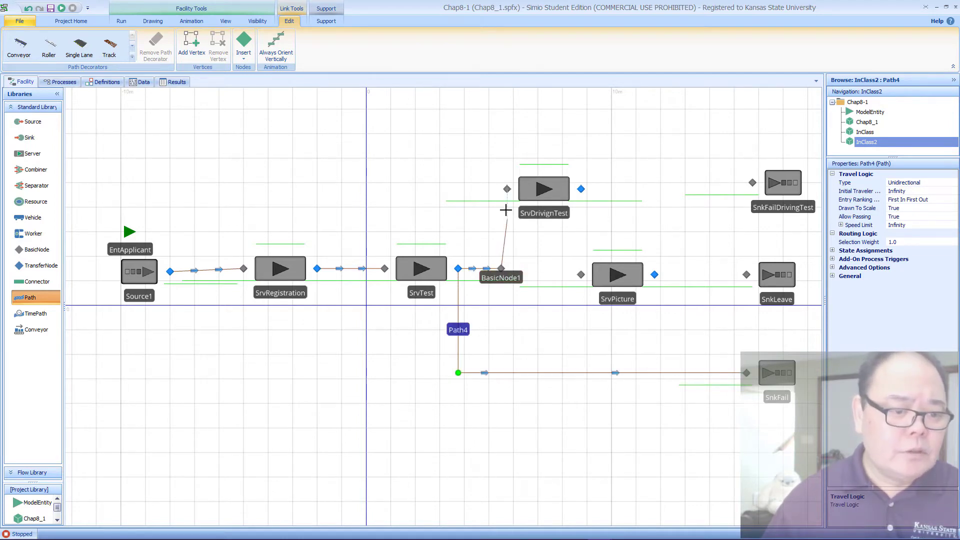
pyautogui.click(508, 189)
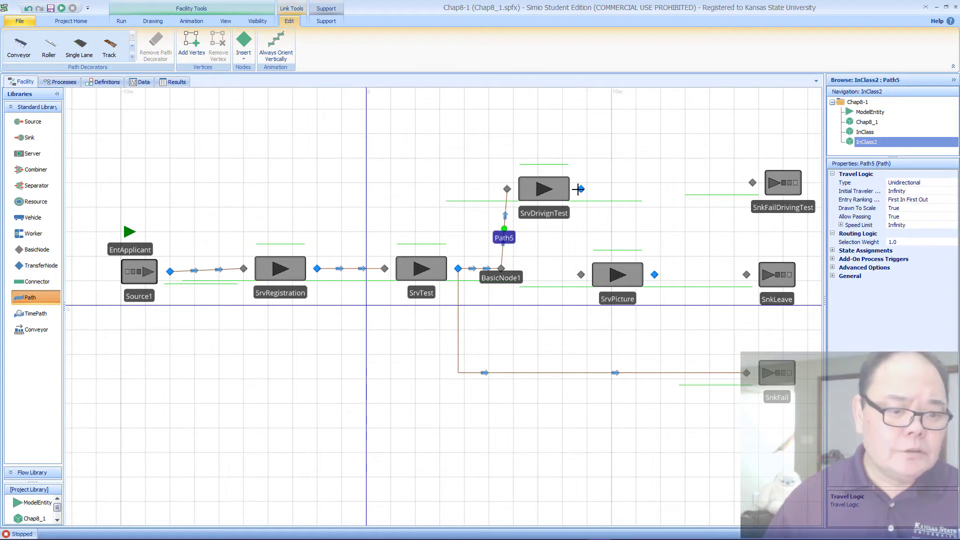
pyautogui.click(581, 189)
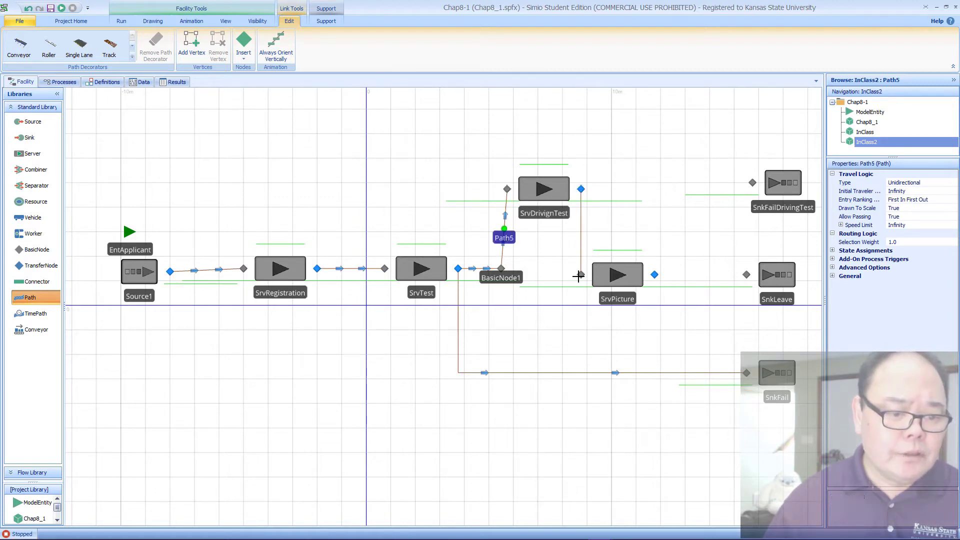
pyautogui.click(580, 275)
pyautogui.click(501, 269)
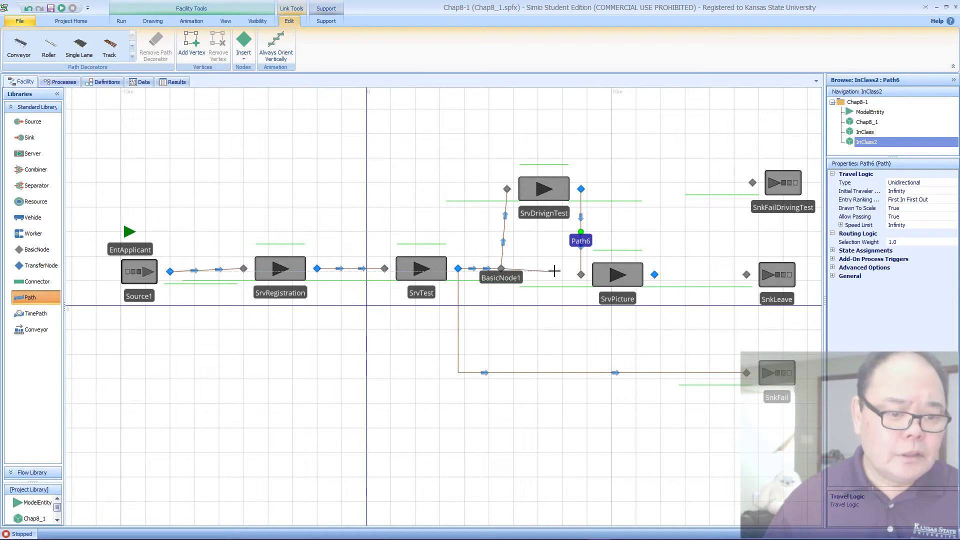
pyautogui.click(581, 275)
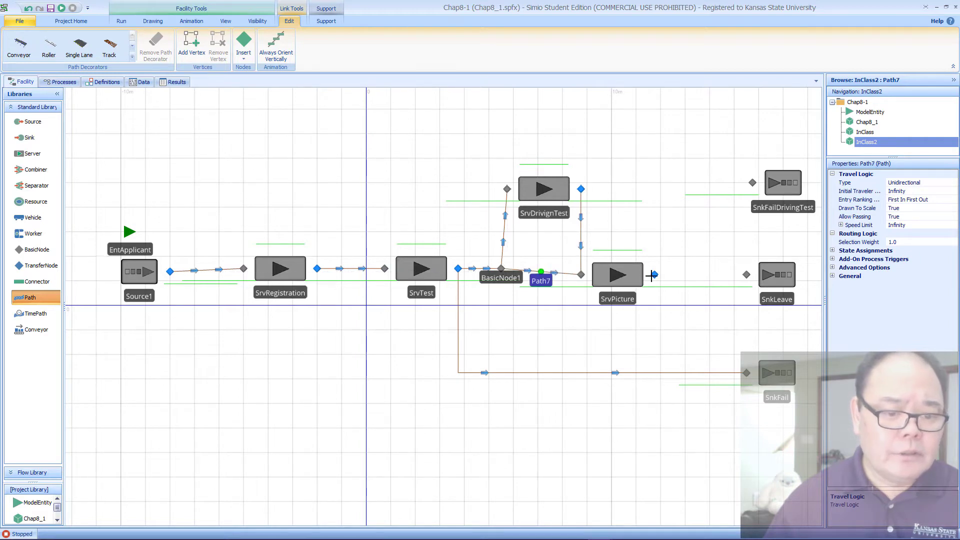
# Step: Draw a Path from SrvPicture to SnkLeave and another from SrvDrivignTest to SnkFailDrivingTest
pyautogui.click(654, 274)
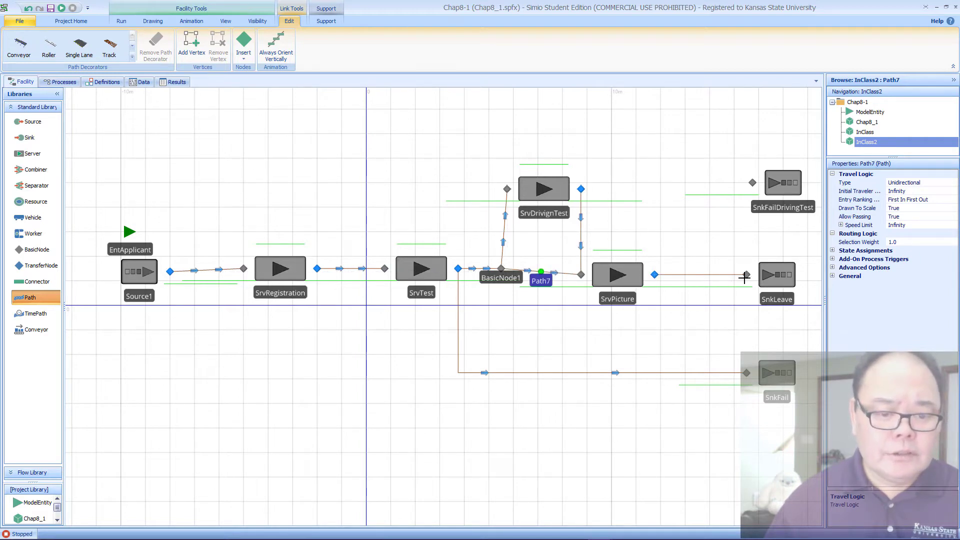
pyautogui.click(746, 274)
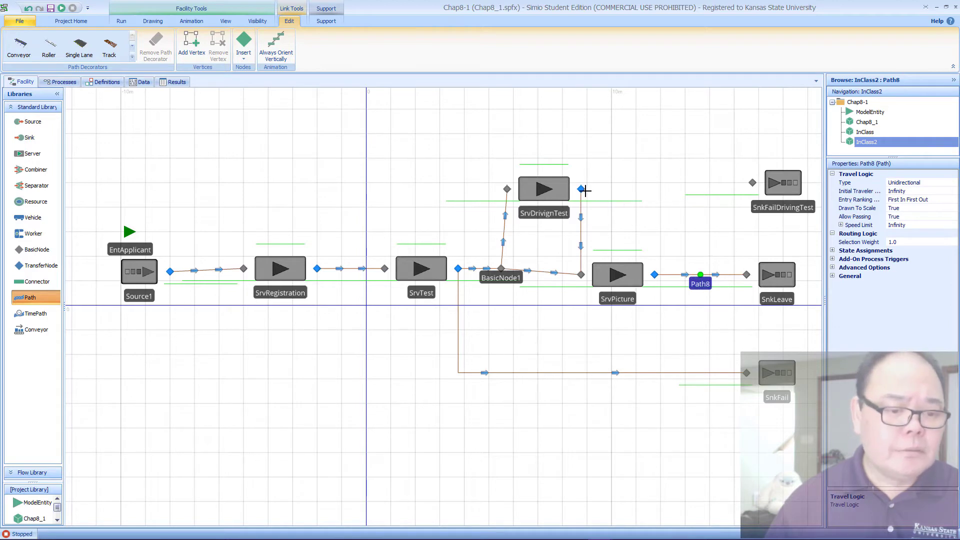
pyautogui.click(581, 189)
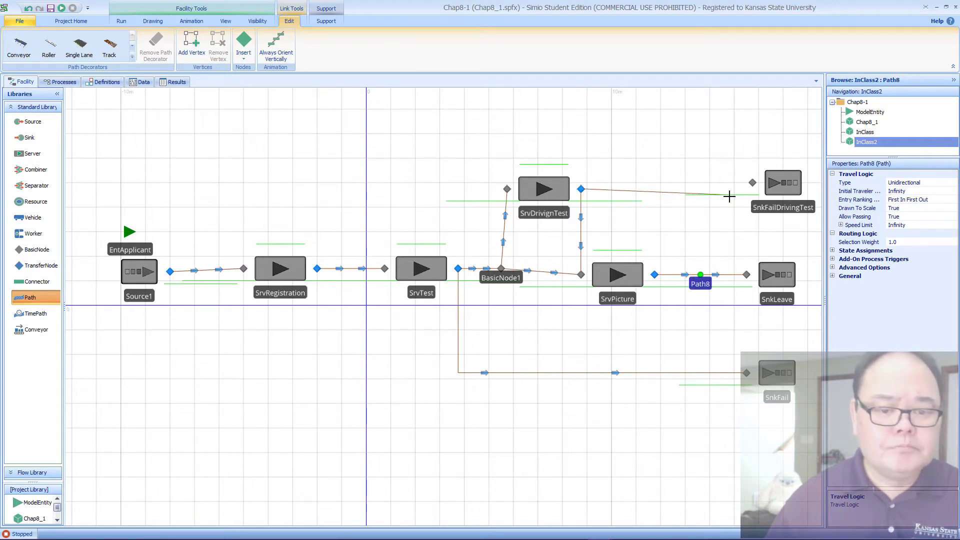
pyautogui.click(751, 183)
# Step: Align SnkFailDrivingTest level with SrvDrivignTest, and shift the basic node directly below SrvDrivignTest's input node
pyautogui.click(794, 189)
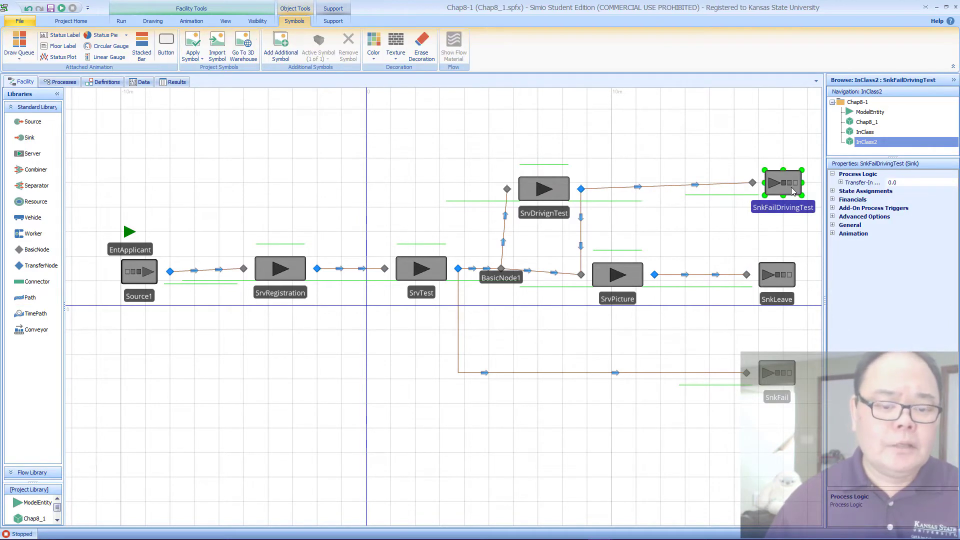
pyautogui.click(547, 191)
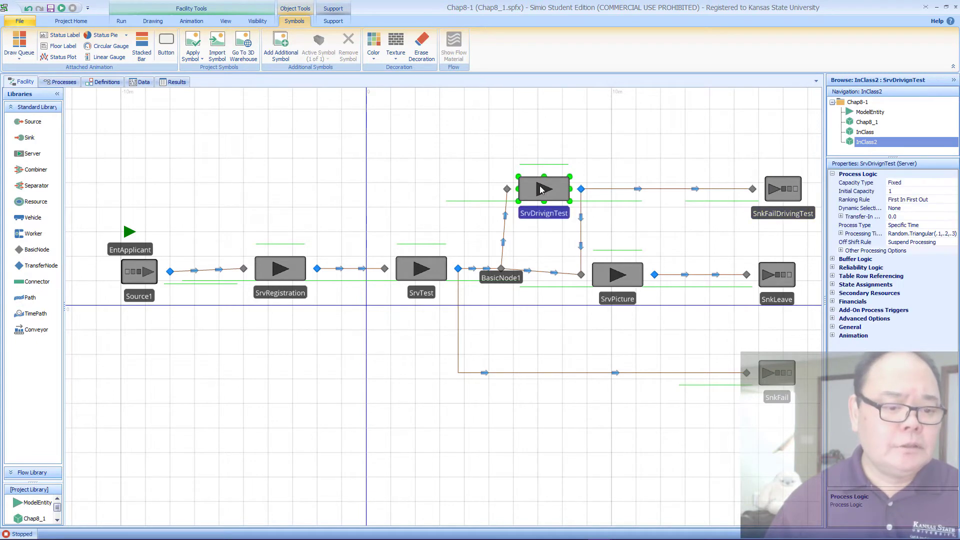
pyautogui.moveTo(503, 270); pyautogui.dragTo(507, 270)
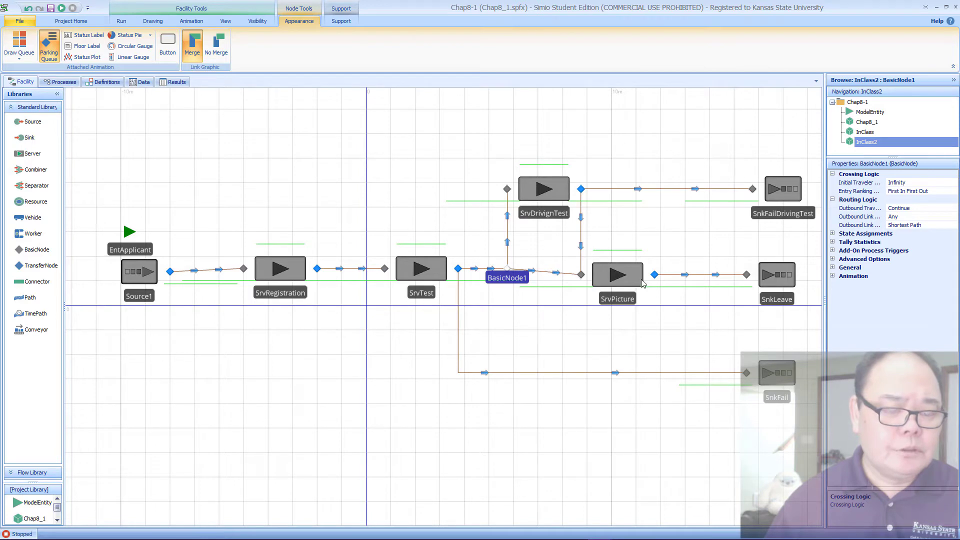
# Step: Move SrvPicture, SnkLeave and Source1 slightly up so they line up horizontally with SrvRegistration and SrvTest
pyautogui.moveTo(631, 284); pyautogui.dragTo(631, 277)
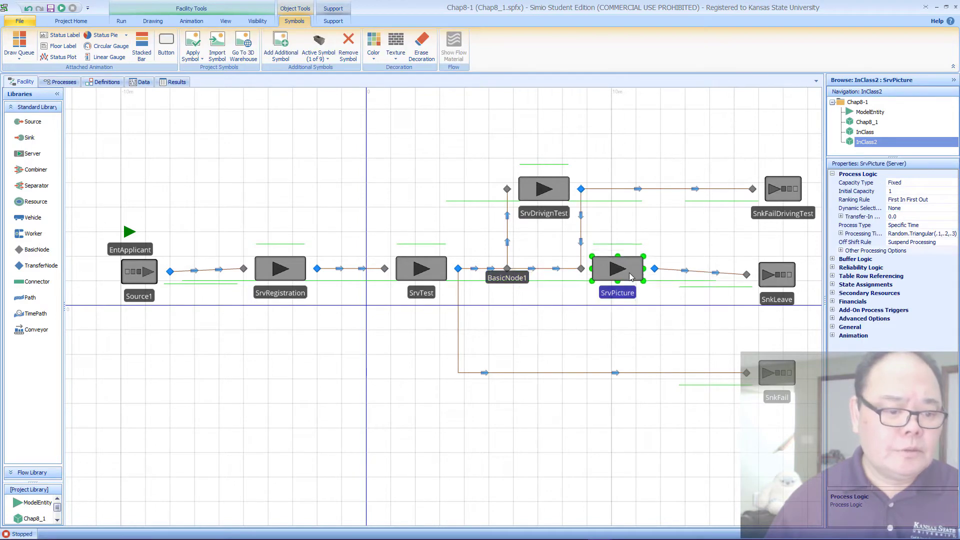
pyautogui.moveTo(768, 281); pyautogui.dragTo(767, 273)
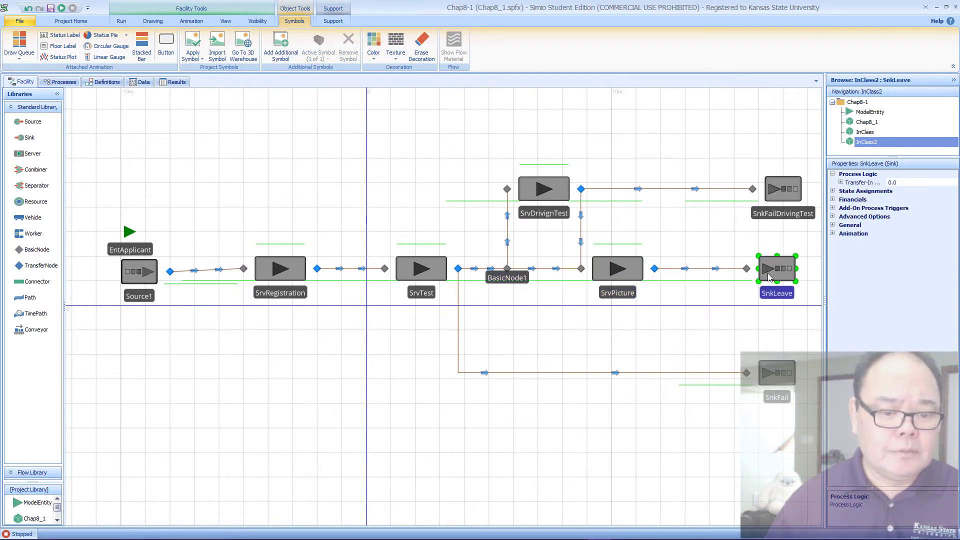
pyautogui.click(664, 330)
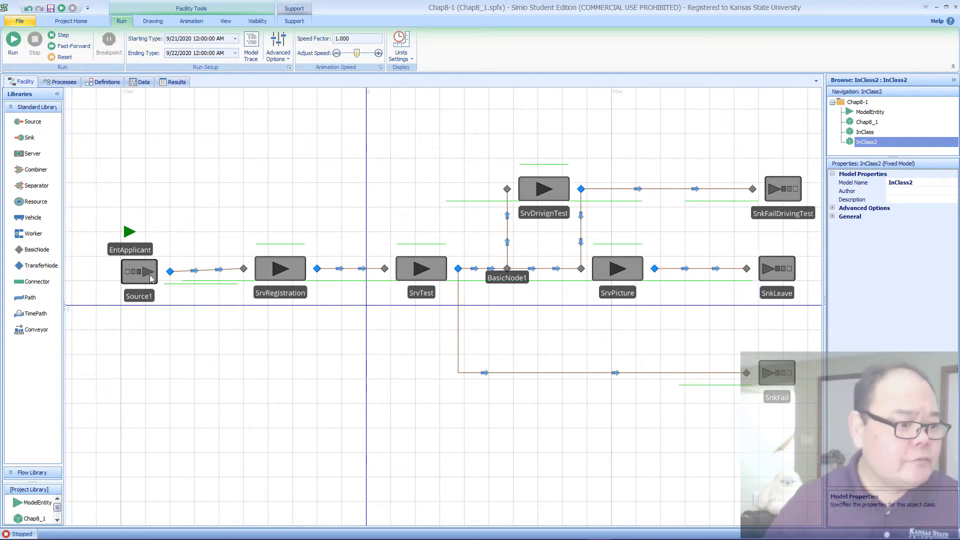
pyautogui.moveTo(152, 280); pyautogui.dragTo(150, 276)
# Step: Set Drawn To Scale to False for all paths together, except the short one between SrvTest and the basic node
pyautogui.click(194, 269)
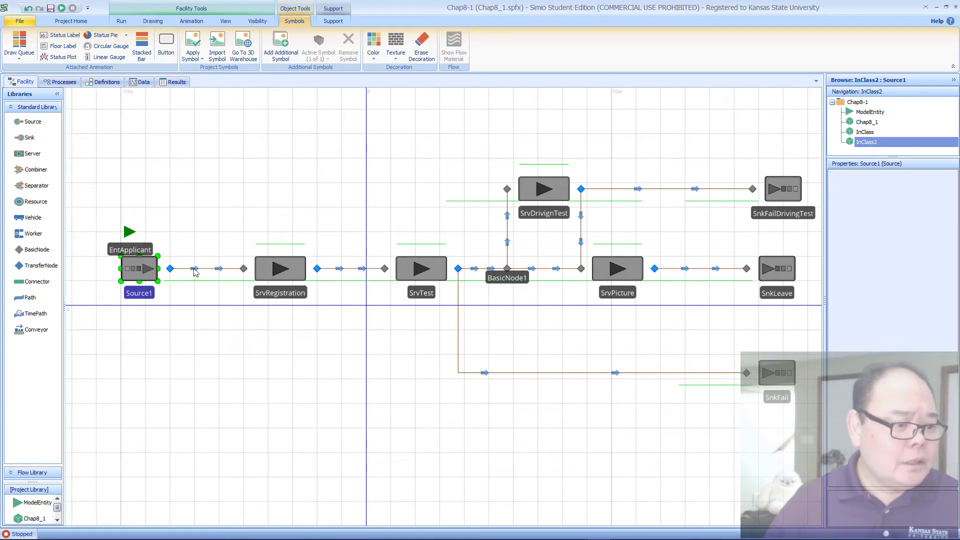
pyautogui.keyDown('ctrl'); pyautogui.click(340, 270); pyautogui.keyUp('ctrl')
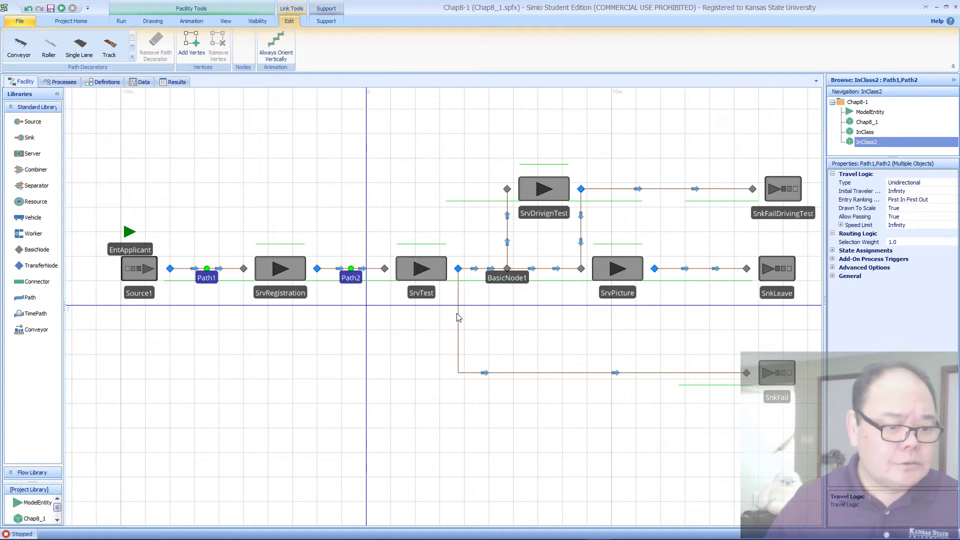
pyautogui.keyDown('ctrl'); pyautogui.click(457, 315); pyautogui.keyUp('ctrl')
pyautogui.keyDown('ctrl'); pyautogui.click(480, 270); pyautogui.keyUp('ctrl')
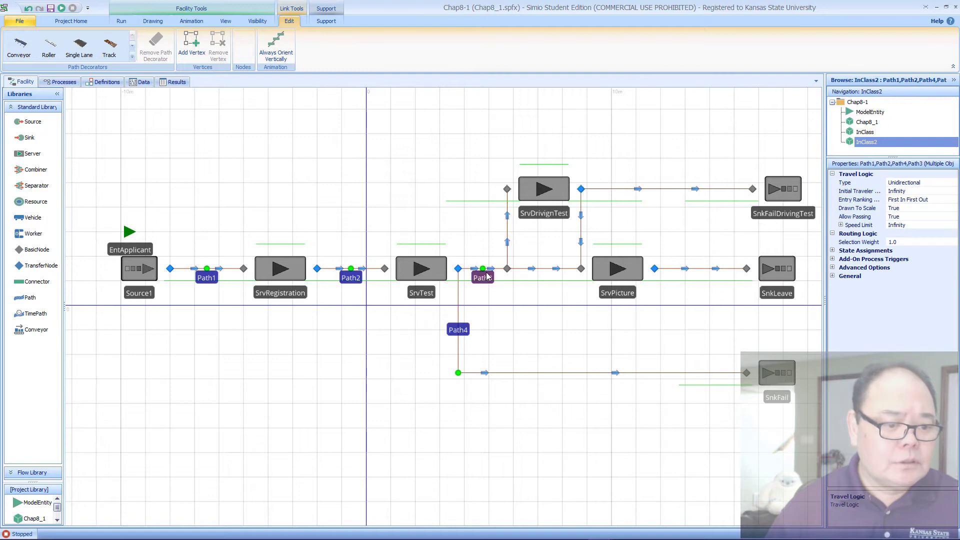
pyautogui.keyDown('ctrl'); pyautogui.click(483, 272); pyautogui.keyUp('ctrl')
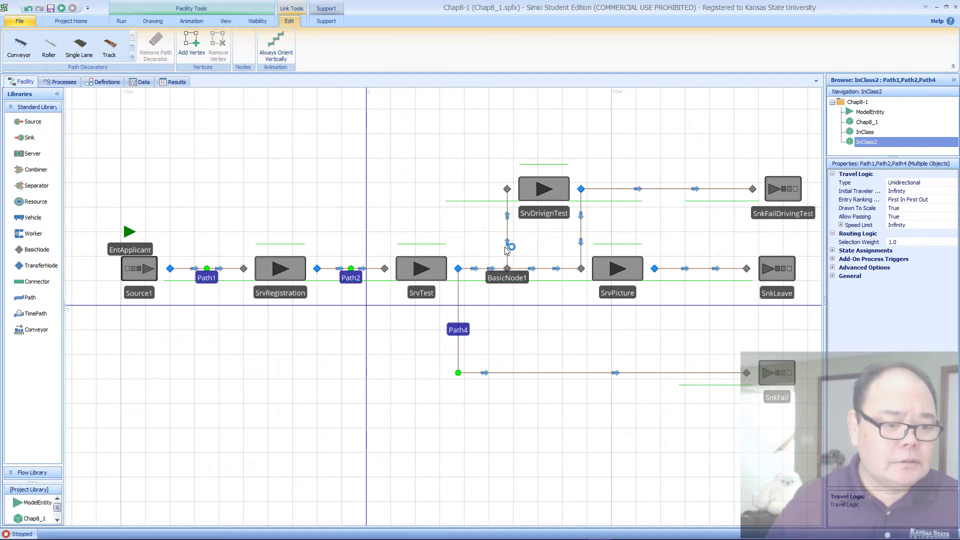
pyautogui.keyDown('ctrl'); pyautogui.click(507, 245); pyautogui.keyUp('ctrl')
pyautogui.keyDown('ctrl'); pyautogui.click(548, 270); pyautogui.keyUp('ctrl')
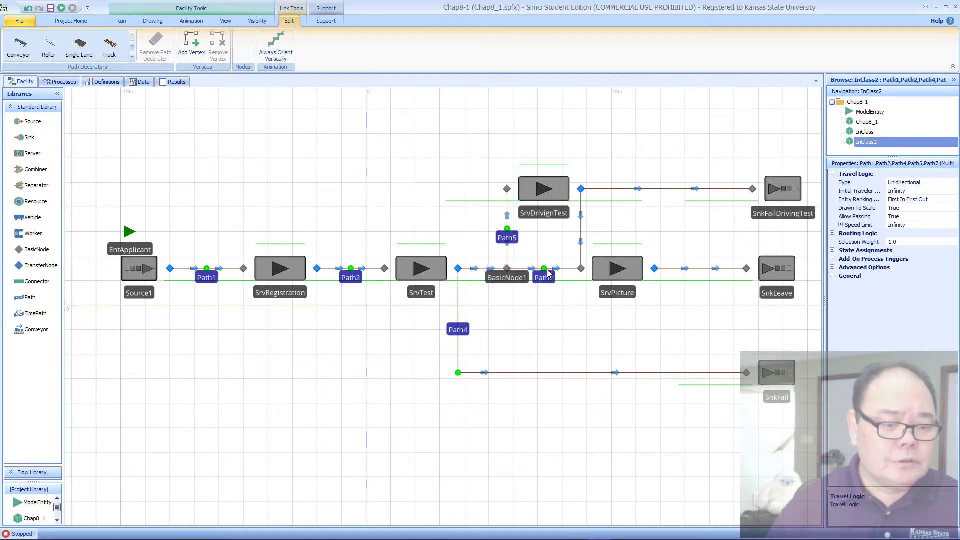
pyautogui.keyDown('ctrl'); pyautogui.click(582, 240); pyautogui.keyUp('ctrl')
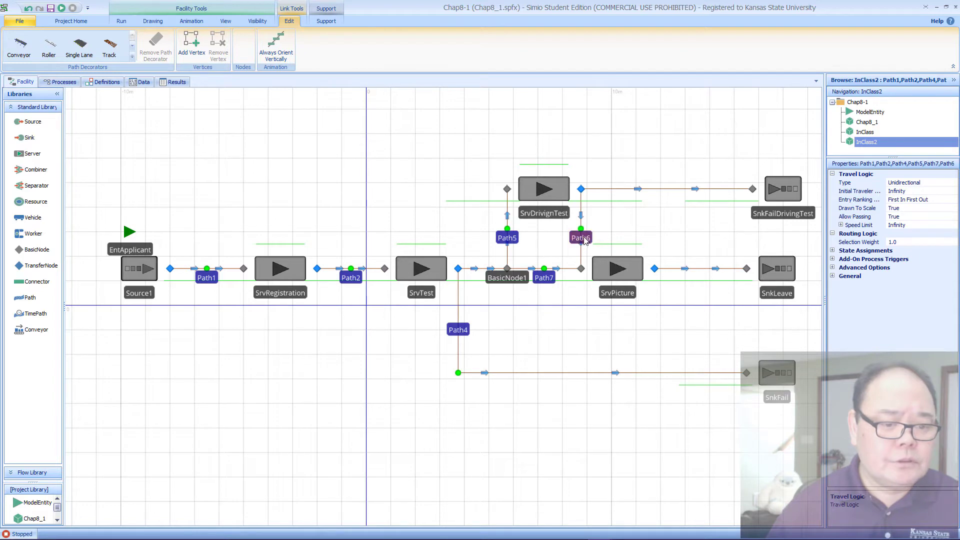
pyautogui.keyDown('ctrl'); pyautogui.click(677, 193); pyautogui.keyUp('ctrl')
pyautogui.keyDown('ctrl'); pyautogui.click(699, 270); pyautogui.keyUp('ctrl')
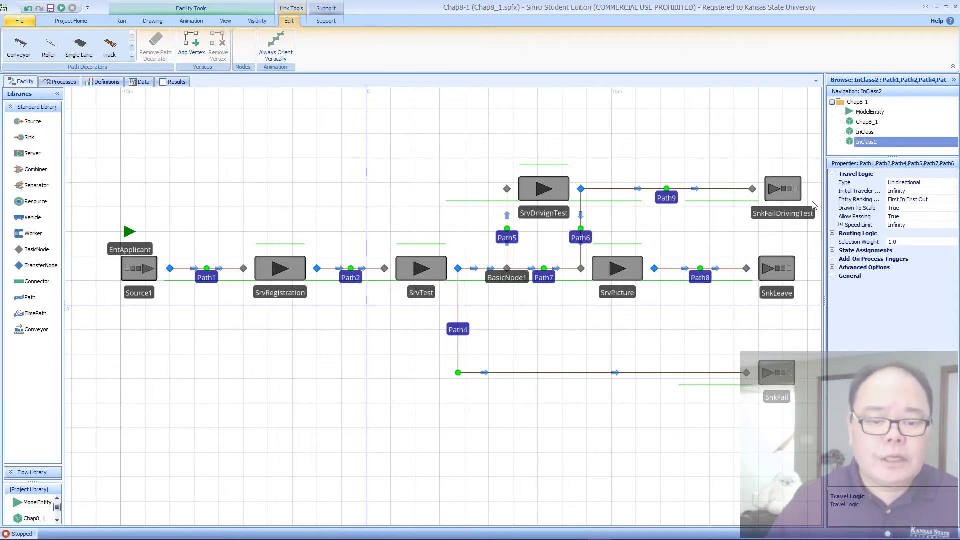
pyautogui.moveTo(824, 202); pyautogui.dragTo(747, 205)
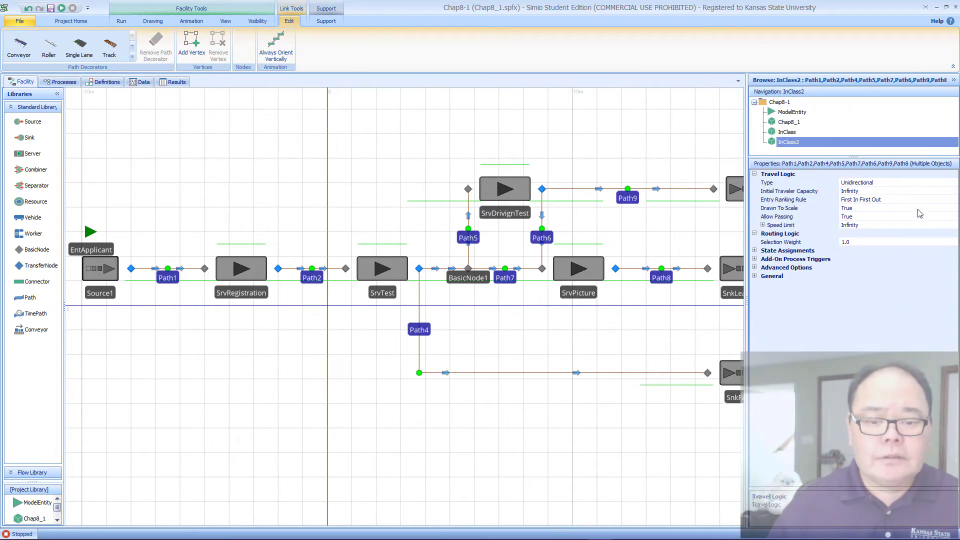
pyautogui.click(811, 207)
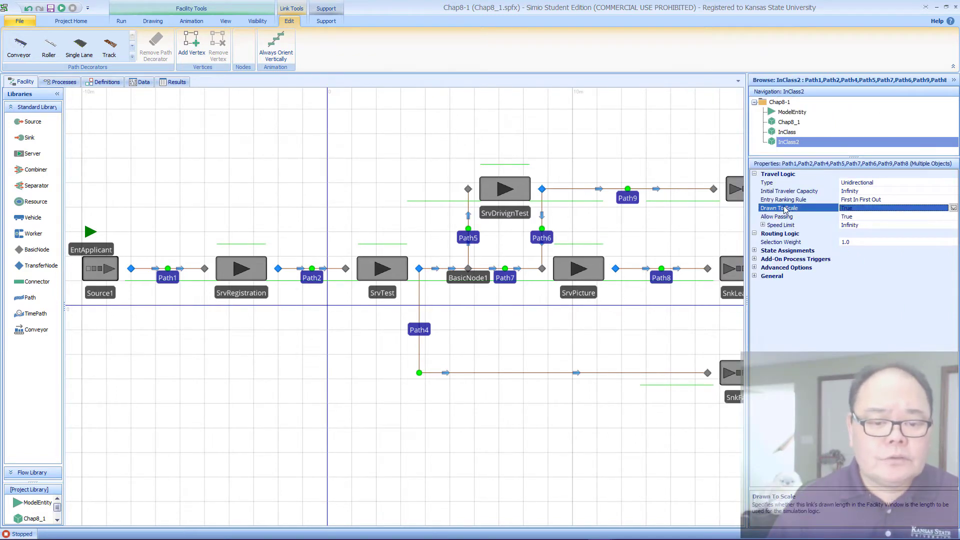
pyautogui.click(954, 208)
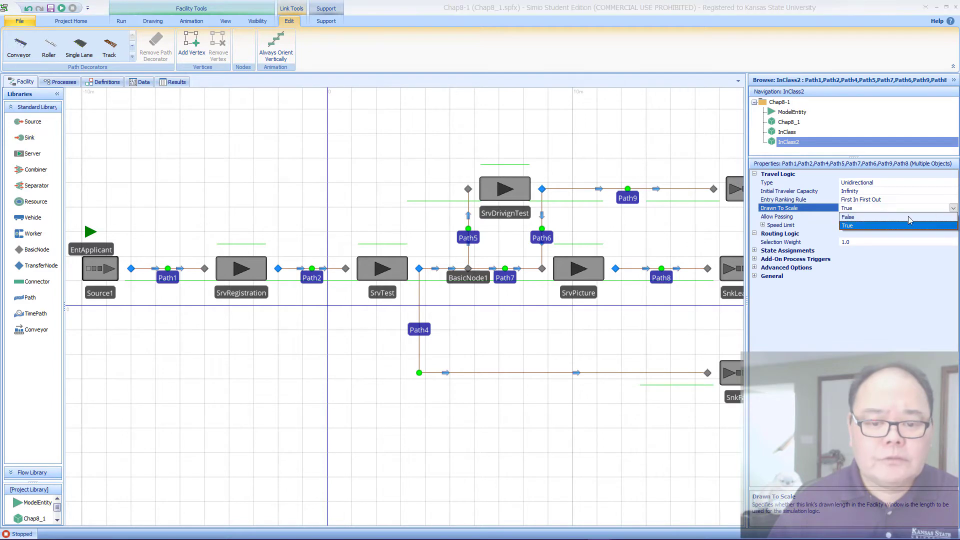
pyautogui.click(907, 225)
# Step: Give the selected paths a Logical Length of 5 meters and clear the selection
pyautogui.click(853, 216)
pyautogui.doubleClick(853, 217)
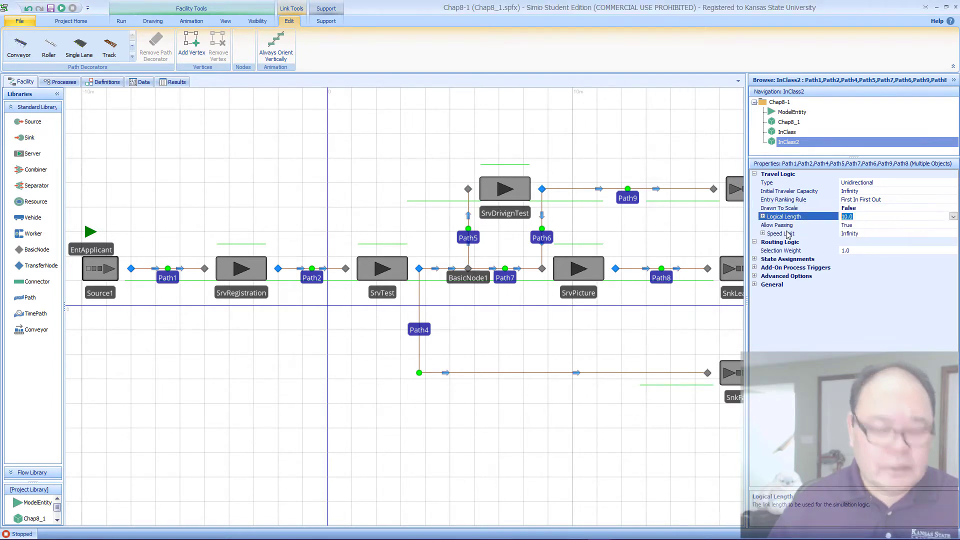
pyautogui.write('5')
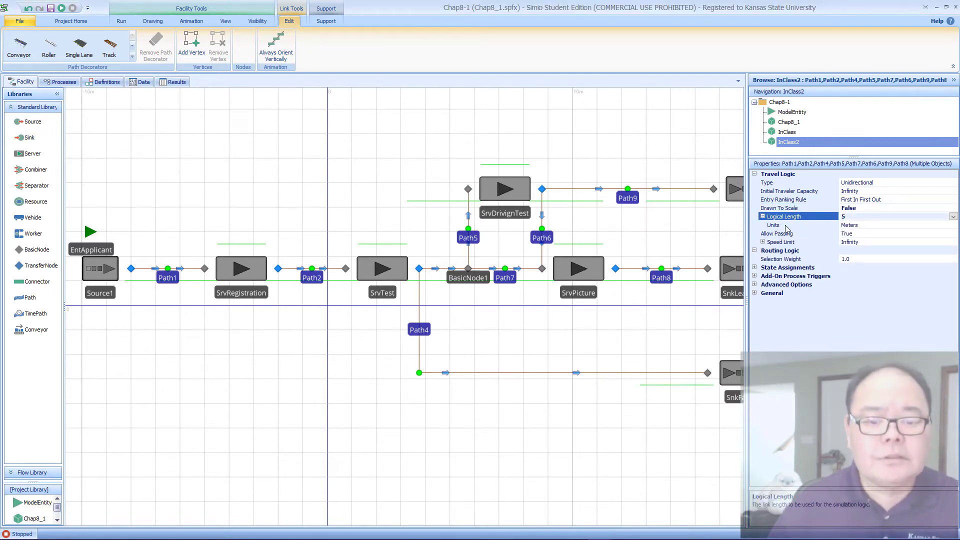
pyautogui.click(660, 154)
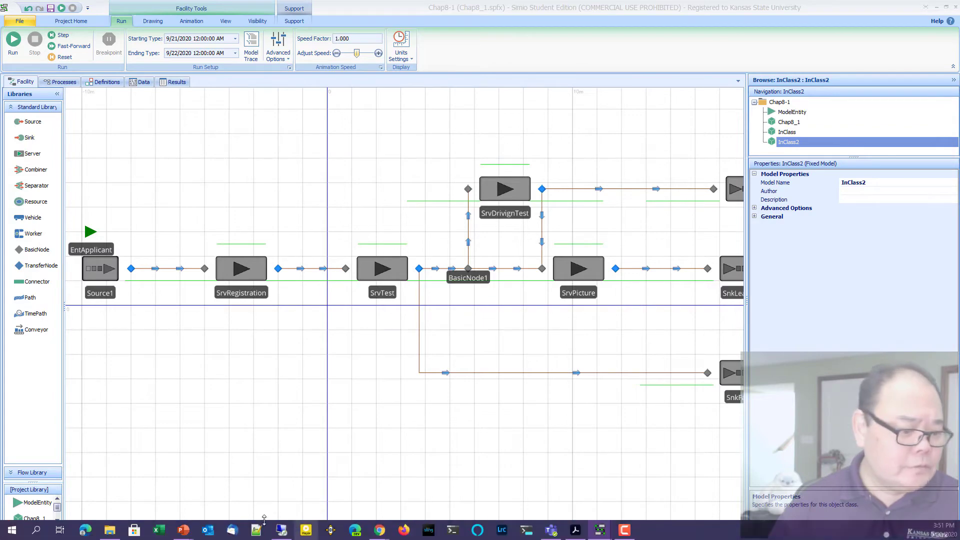
# Step: Check the path lengths on the 8.1 The DMV Office slide in the PowerPoint slide show and return to the Chap8_1.spfx model in Simio
pyautogui.moveTo(183, 529)
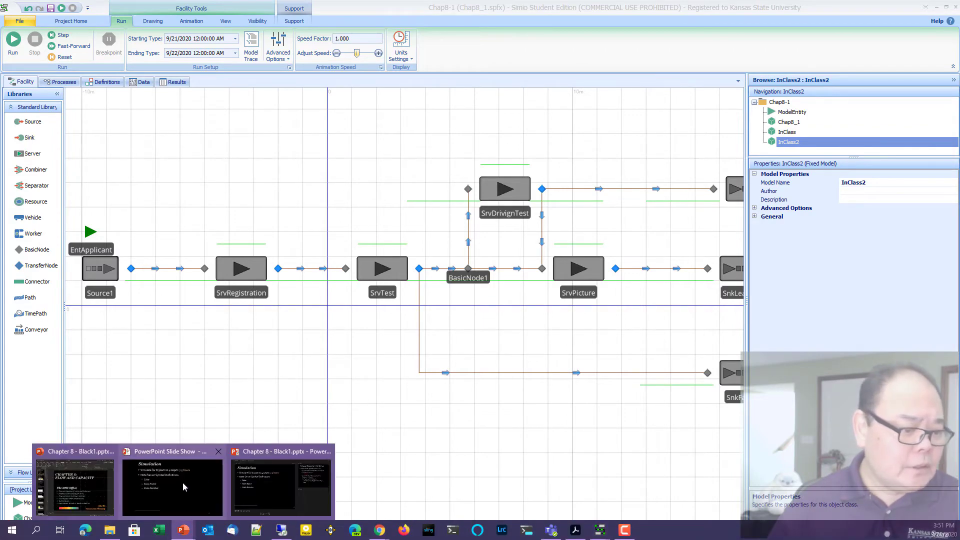
pyautogui.click(157, 490)
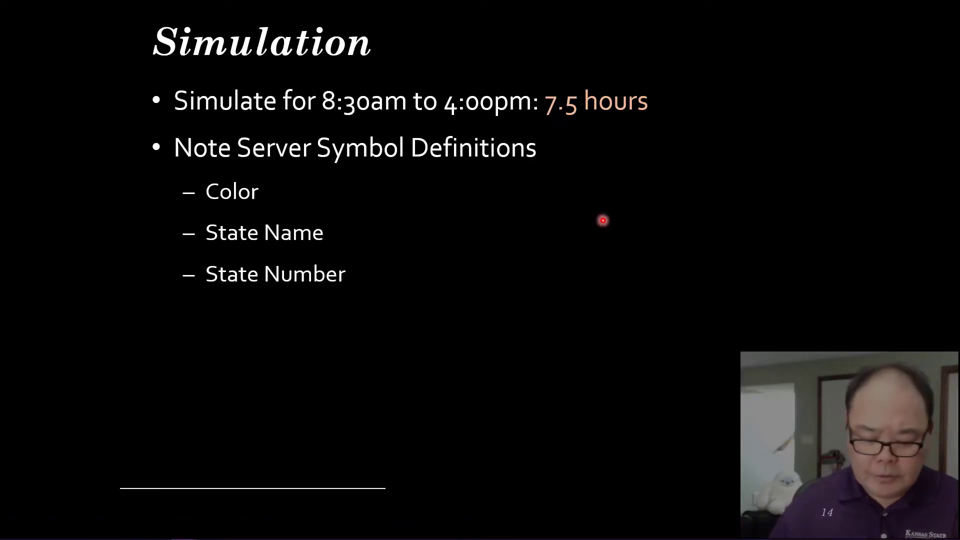
pyautogui.press('Left')
pyautogui.press('Left')
pyautogui.press('Left')
pyautogui.press('Left')
pyautogui.press('Left')
pyautogui.press('Left')
pyautogui.press('Left')
pyautogui.press('Left')
pyautogui.press('Left')
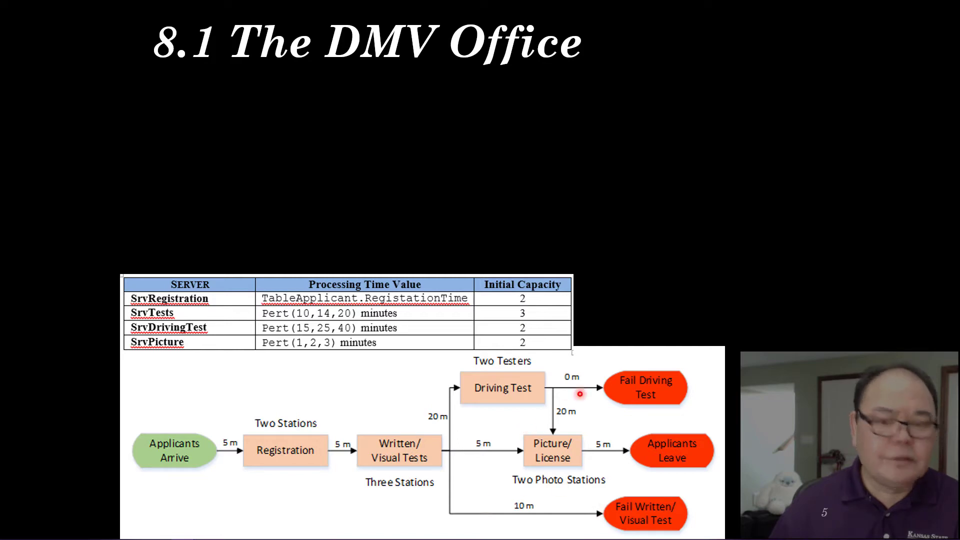
pyautogui.moveTo(606, 539)
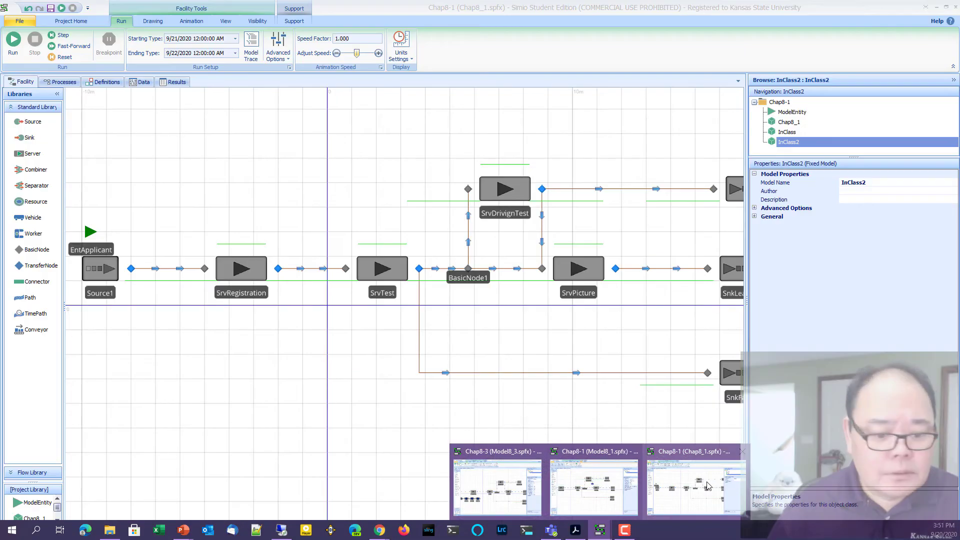
pyautogui.click(695, 485)
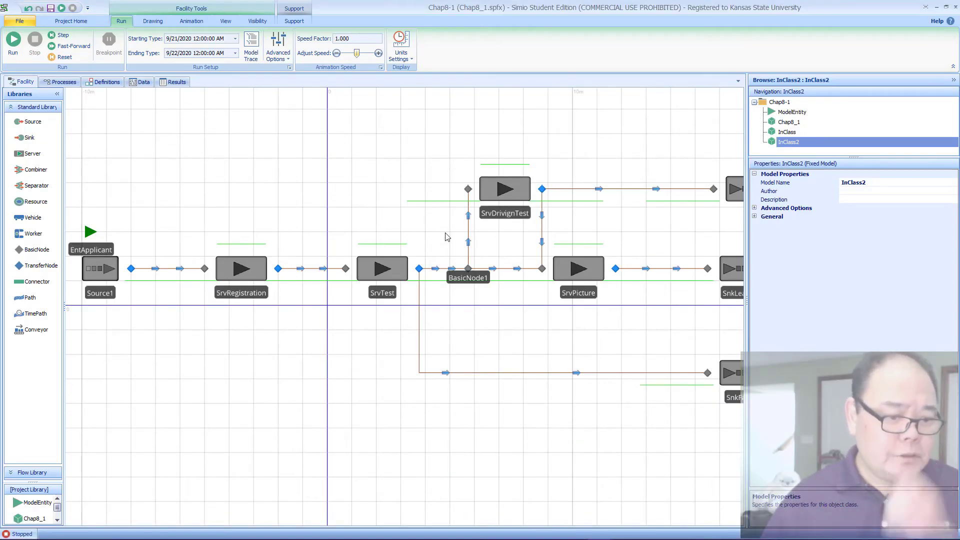
# Step: Set the Logical Length to 20 meters for the paths from the basic node to SrvDrivignTest and from SrvDrivignTest to SrvPicture
pyautogui.click(469, 247)
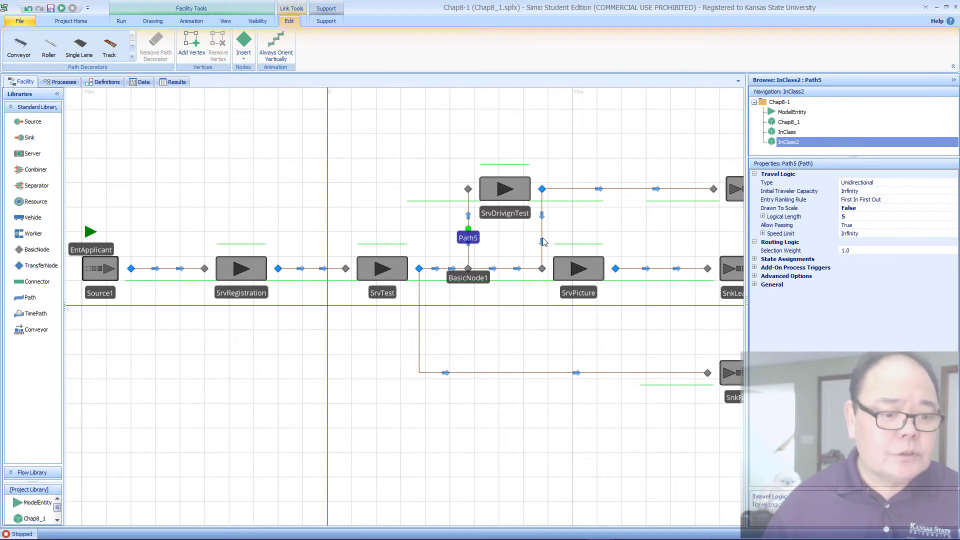
pyautogui.keyDown('ctrl'); pyautogui.click(542, 243); pyautogui.keyUp('ctrl')
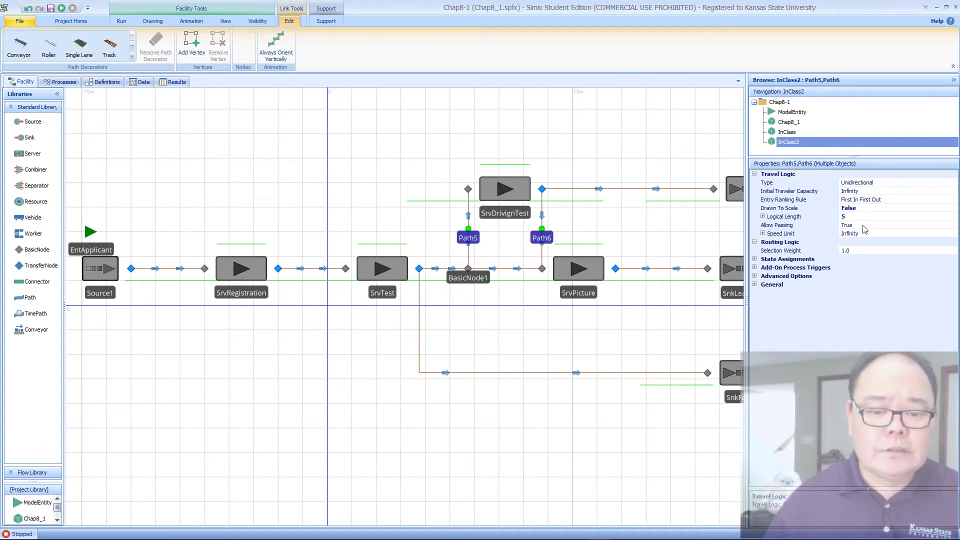
pyautogui.click(848, 218)
pyautogui.press('BackSpace')
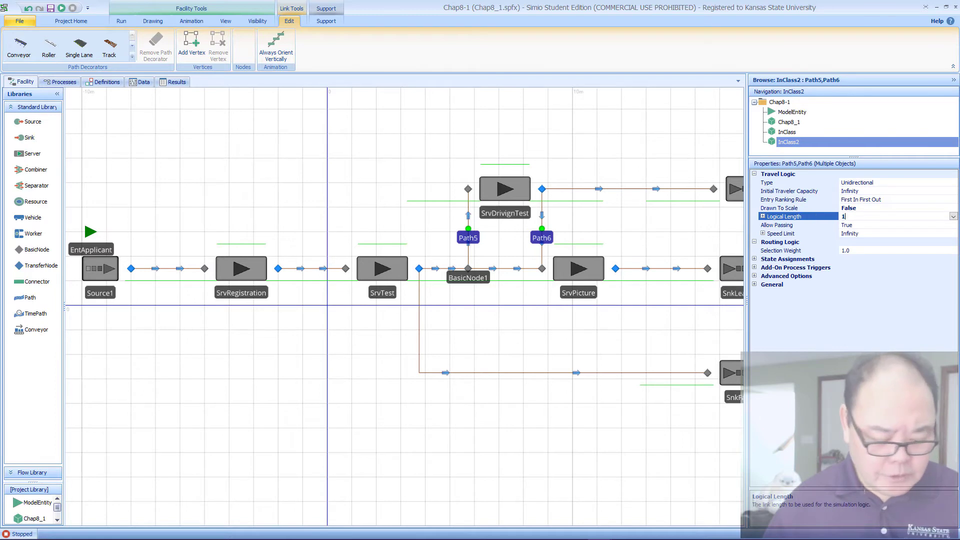
pyautogui.write('20')
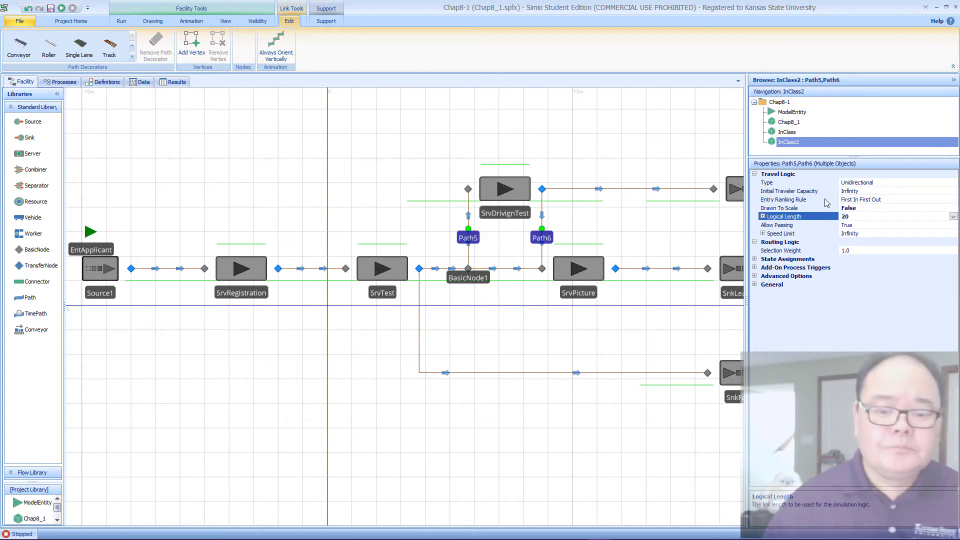
pyautogui.press('Return')
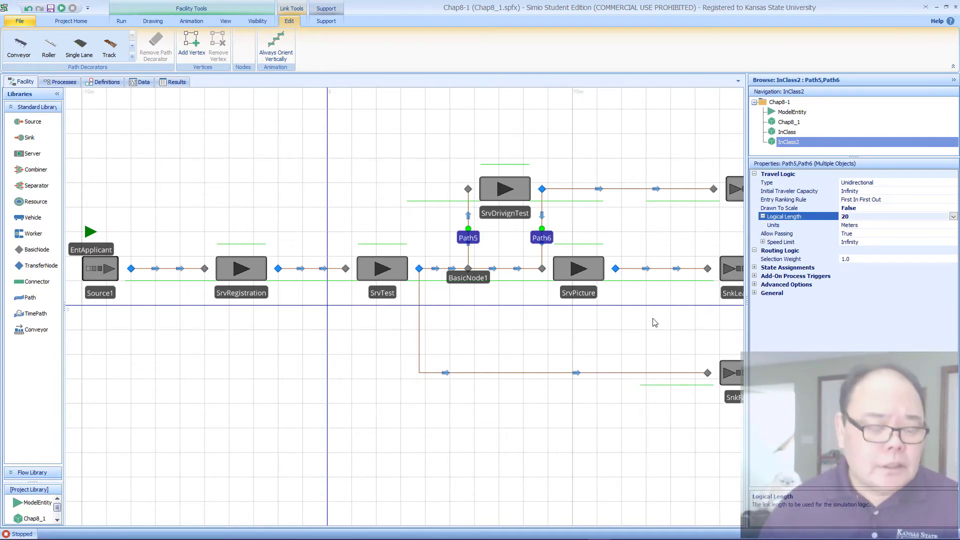
# Step: Set the Logical Length of the path from SrvTest to SnkFail to 10 and deselect it
pyautogui.click(525, 375)
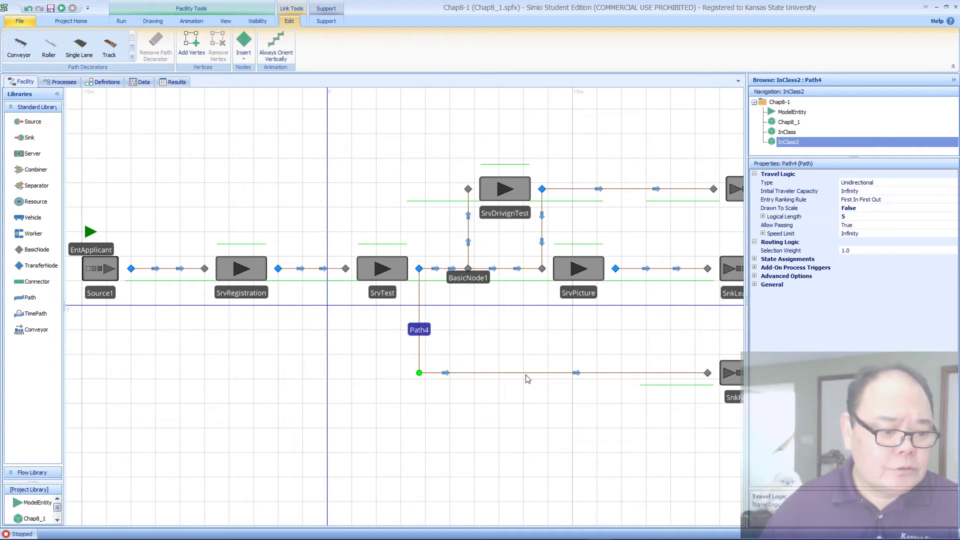
pyautogui.click(844, 218)
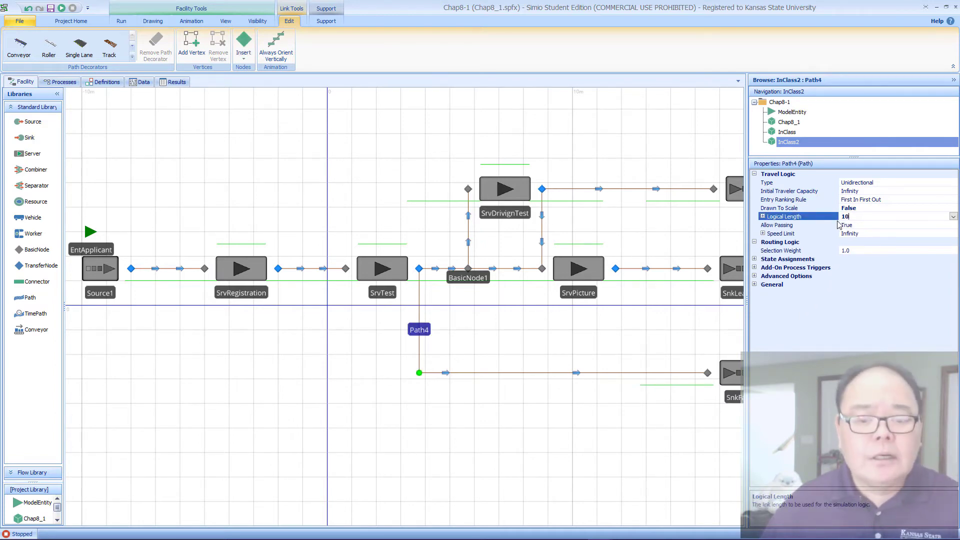
pyautogui.press('Return')
pyautogui.click(682, 208)
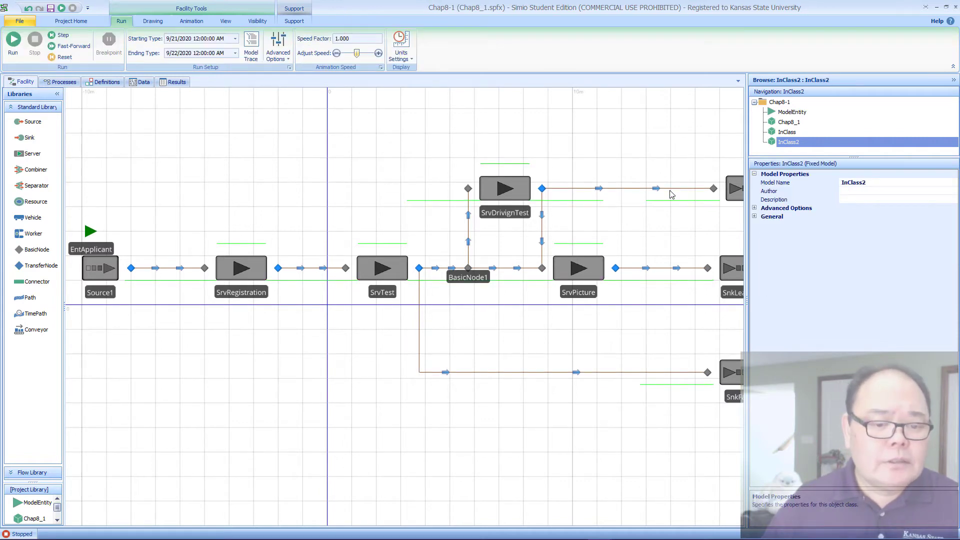
# Step: Check the Logical Length of the path from SrvDrivignTest to its fail sink and clear the selection
pyautogui.click(671, 193)
pyautogui.click(841, 218)
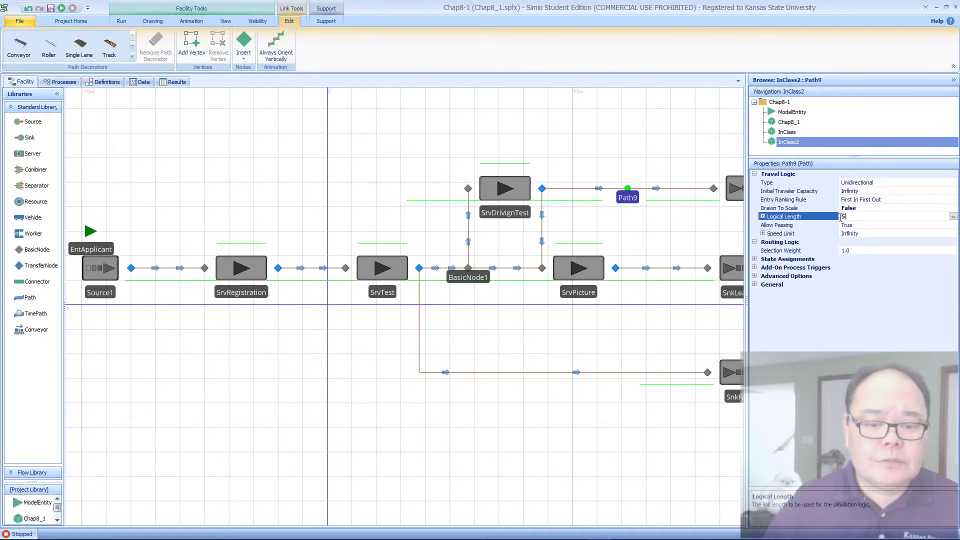
pyautogui.click(670, 131)
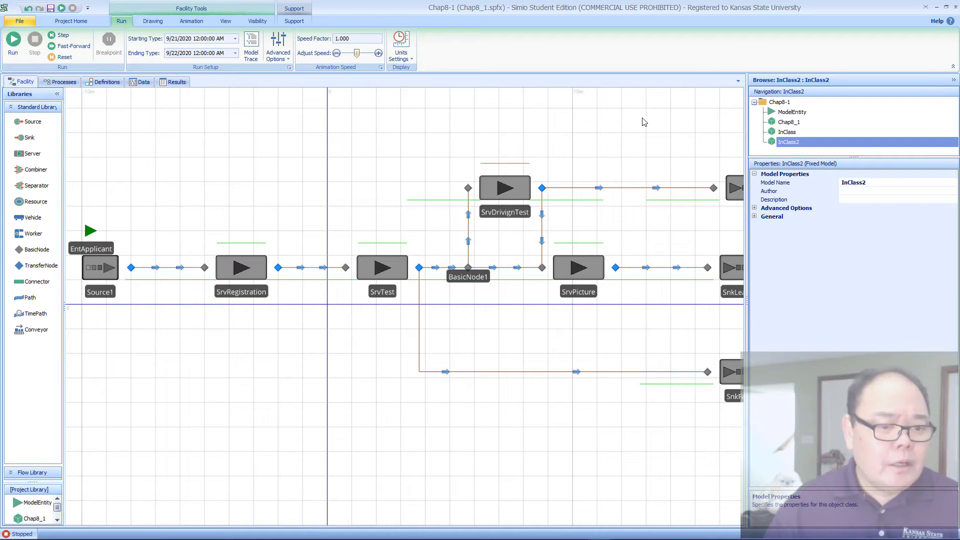
# Step: Check the Arrival Mode of Source1 and display the rate tables in the model's data
pyautogui.click(110, 270)
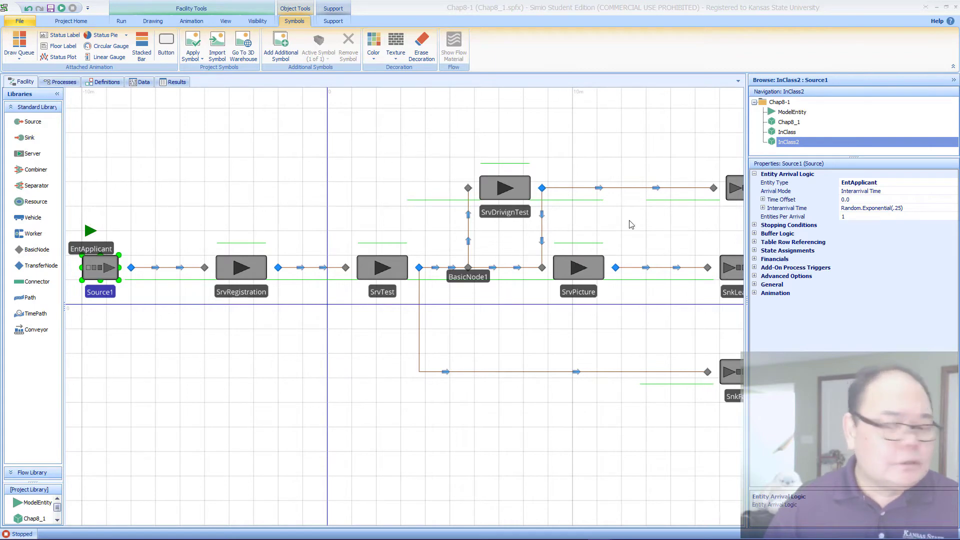
pyautogui.click(901, 192)
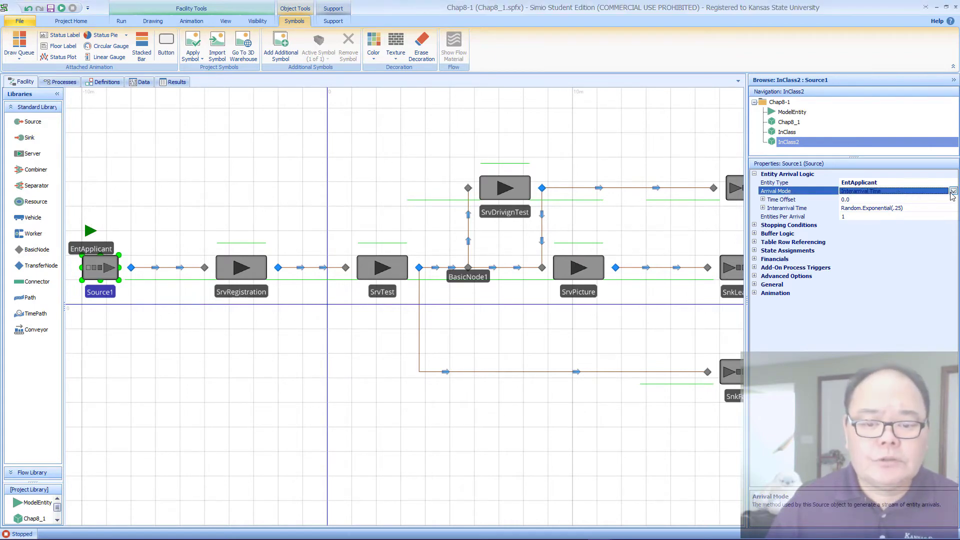
pyautogui.click(142, 83)
pyautogui.click(41, 226)
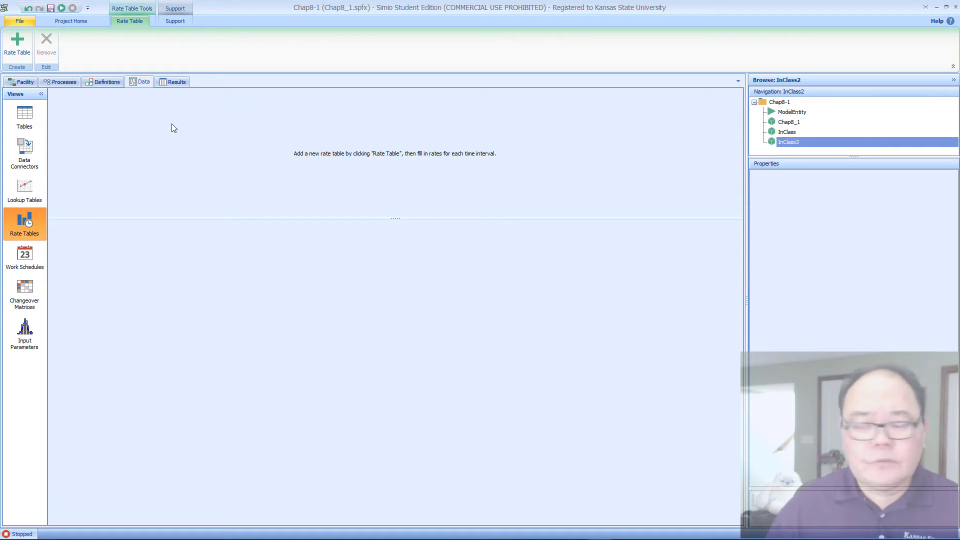
# Step: Check the time-varying arrival rates on the Applicant Details slide in the PowerPoint slide show and return to the Chap8_1.spfx model in Simio
pyautogui.moveTo(395, 539)
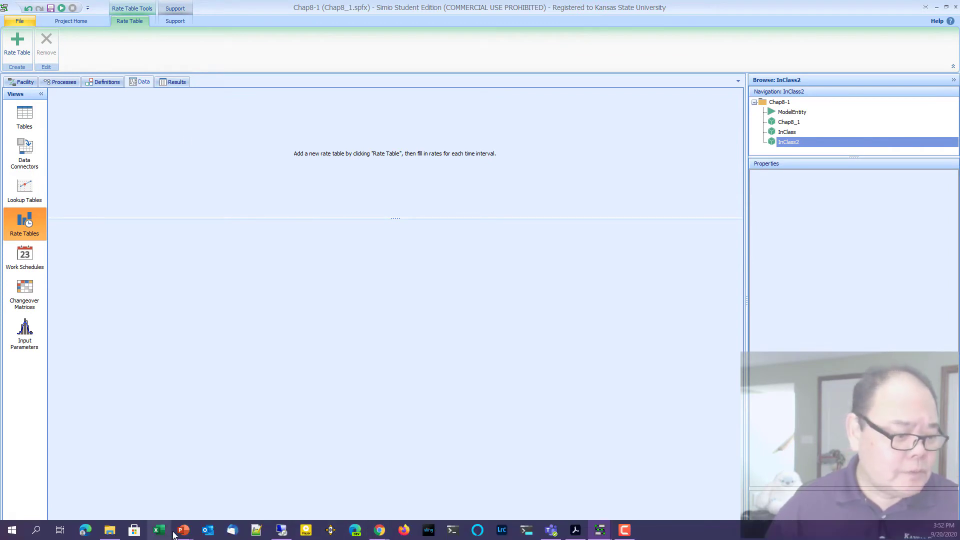
pyautogui.moveTo(183, 531)
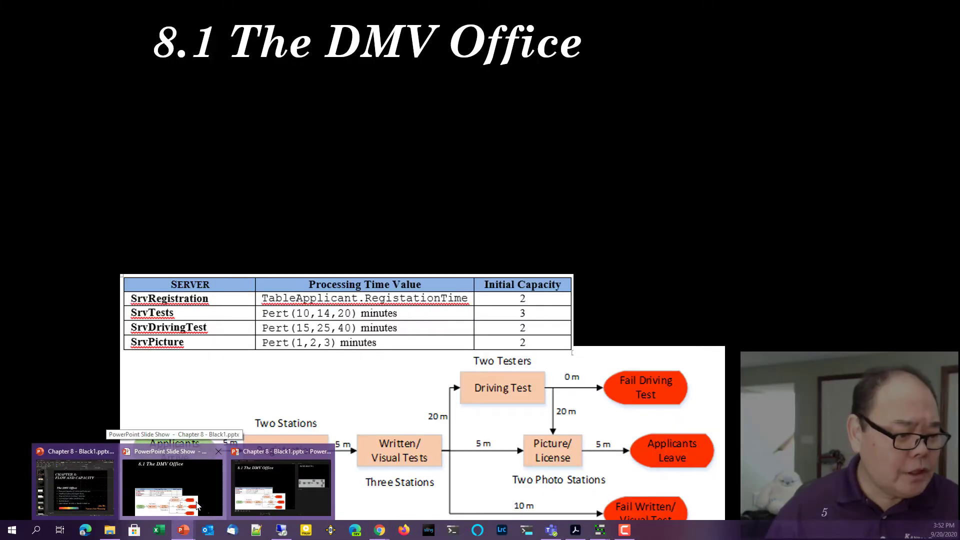
pyautogui.click(197, 505)
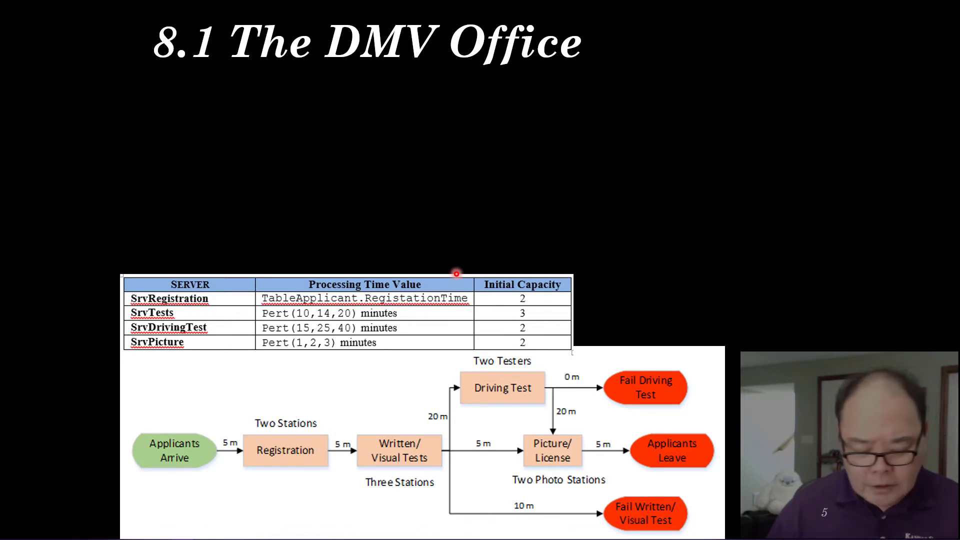
pyautogui.press('Right')
pyautogui.press('Right')
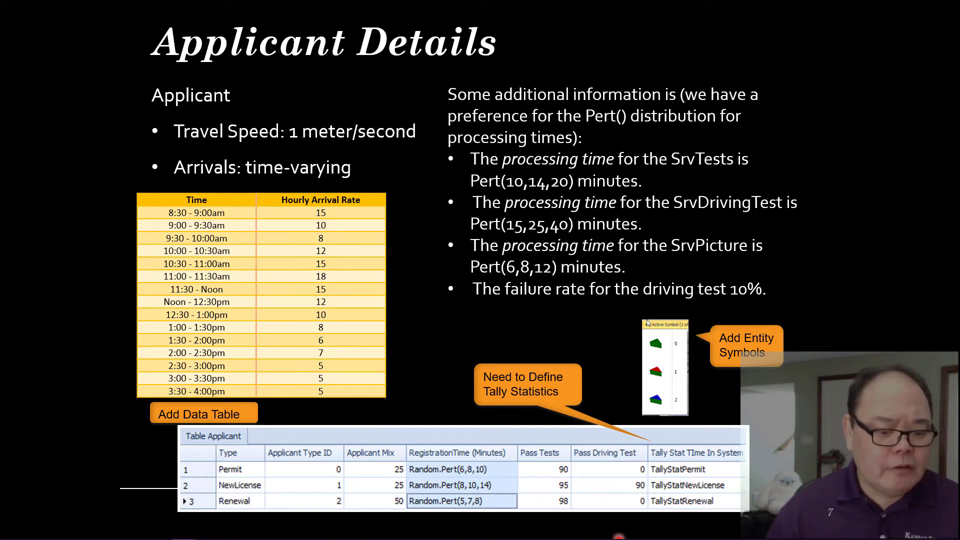
pyautogui.moveTo(615, 538)
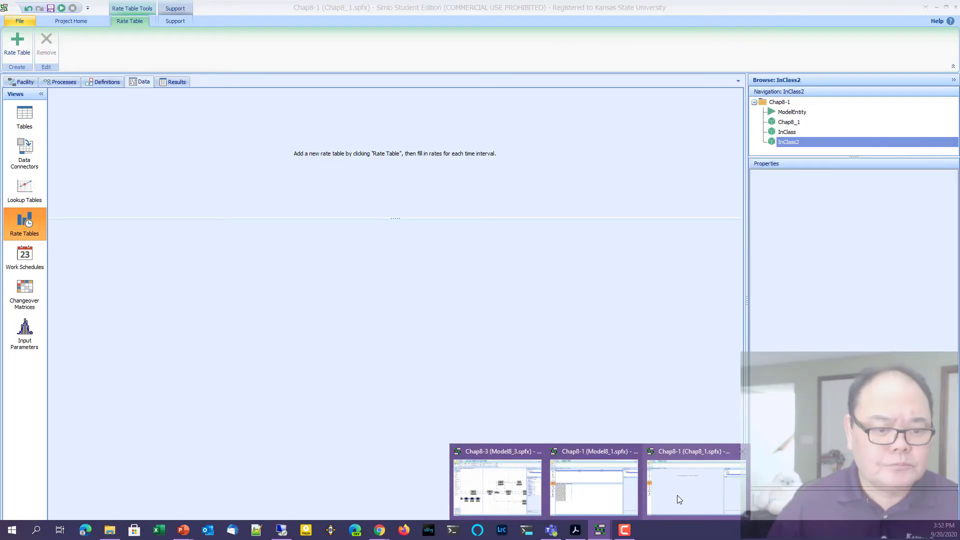
pyautogui.click(677, 495)
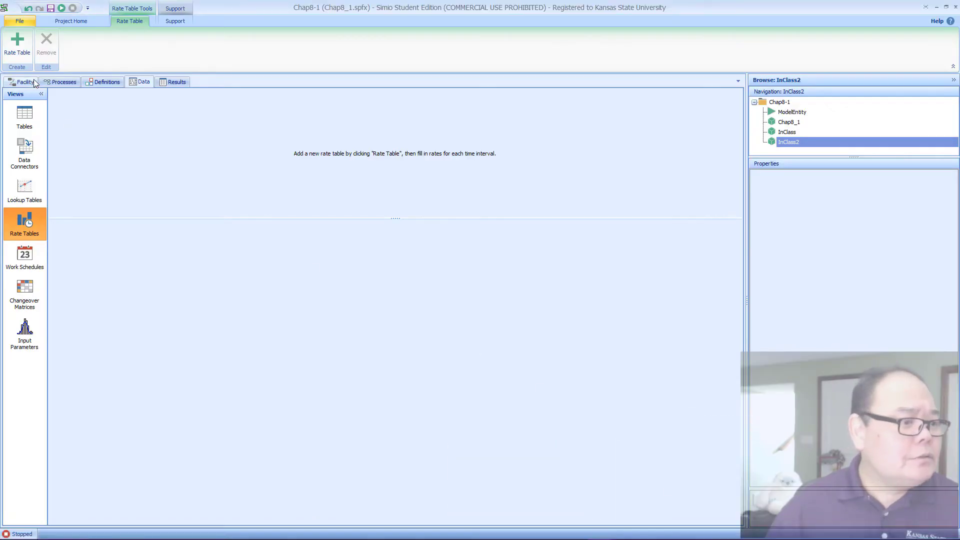
# Step: Add a rate table and name it ArrivalRate
pyautogui.click(23, 40)
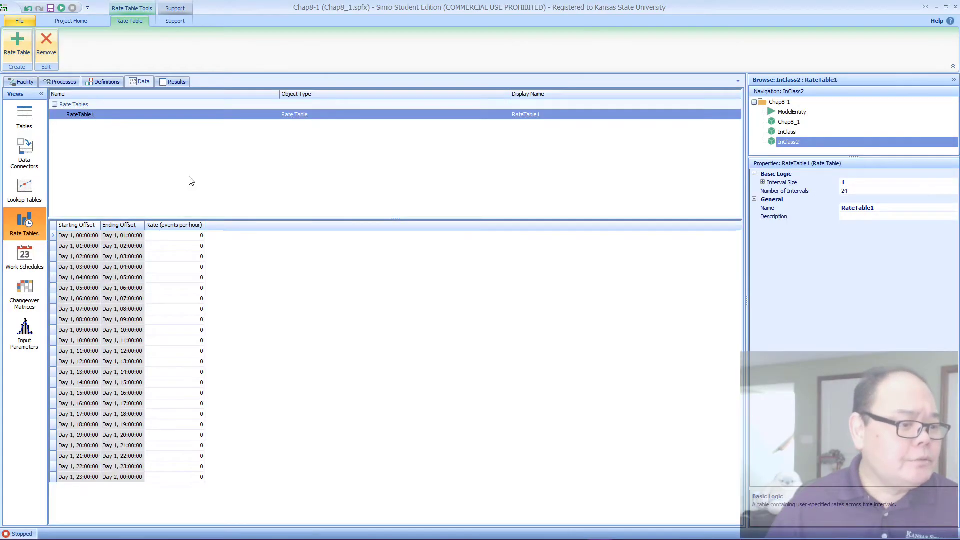
pyautogui.click(135, 117)
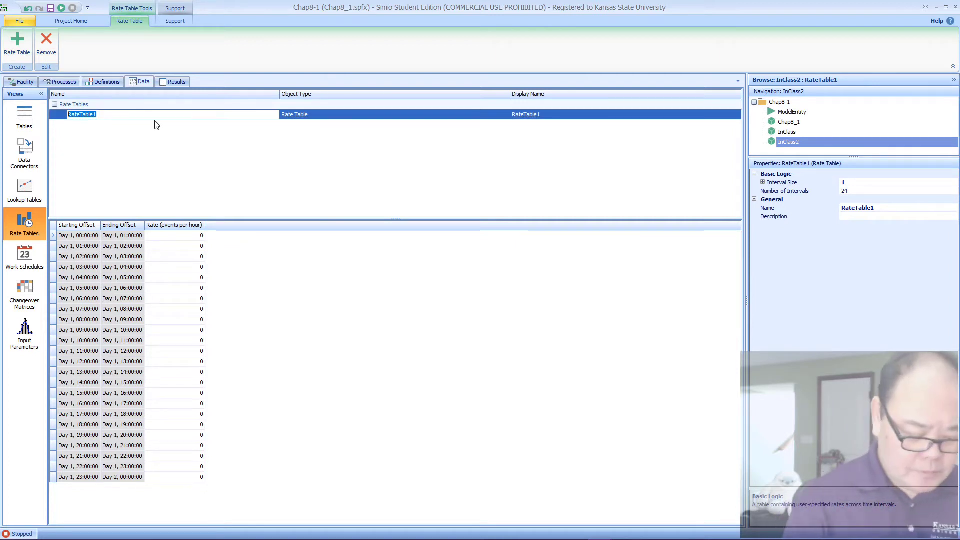
pyautogui.write('Arriv')
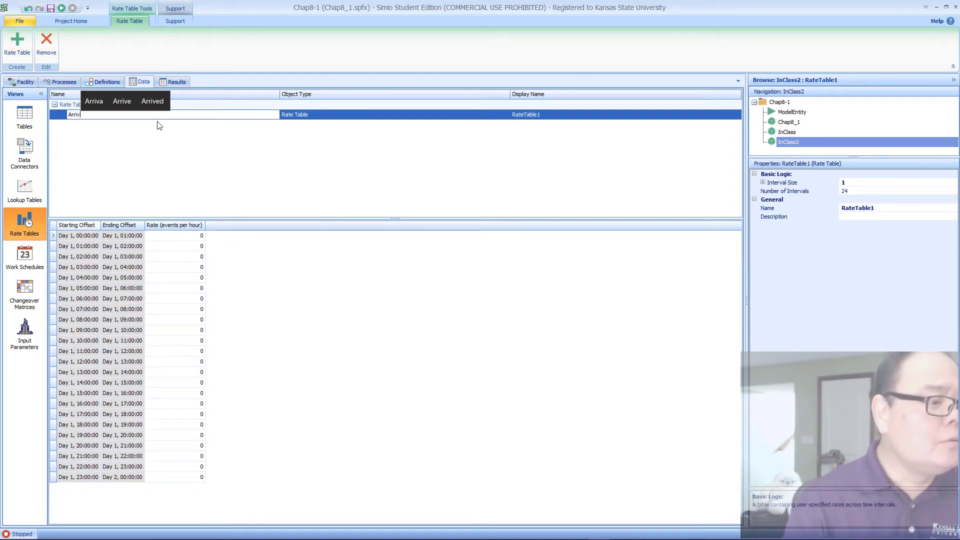
pyautogui.write('akR')
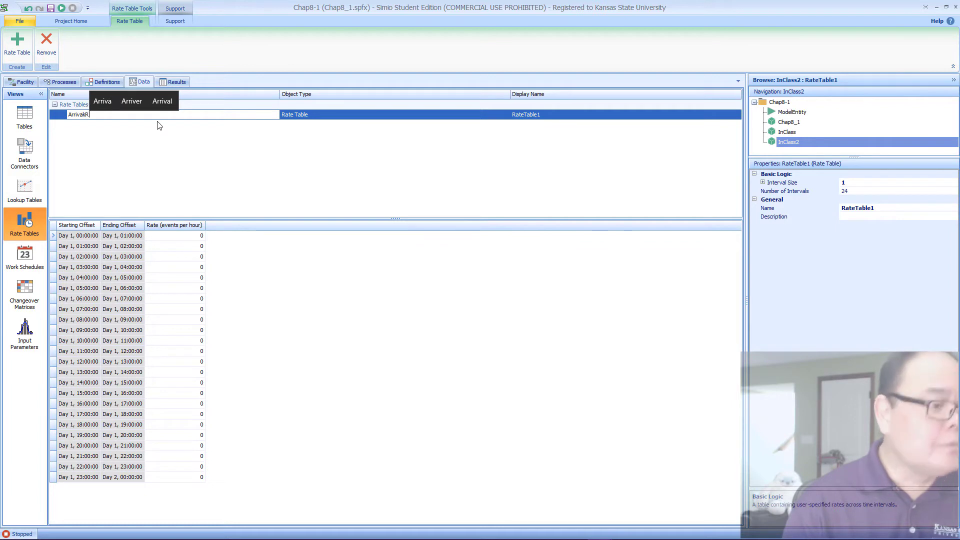
pyautogui.press('BackSpace')
pyautogui.press('BackSpace')
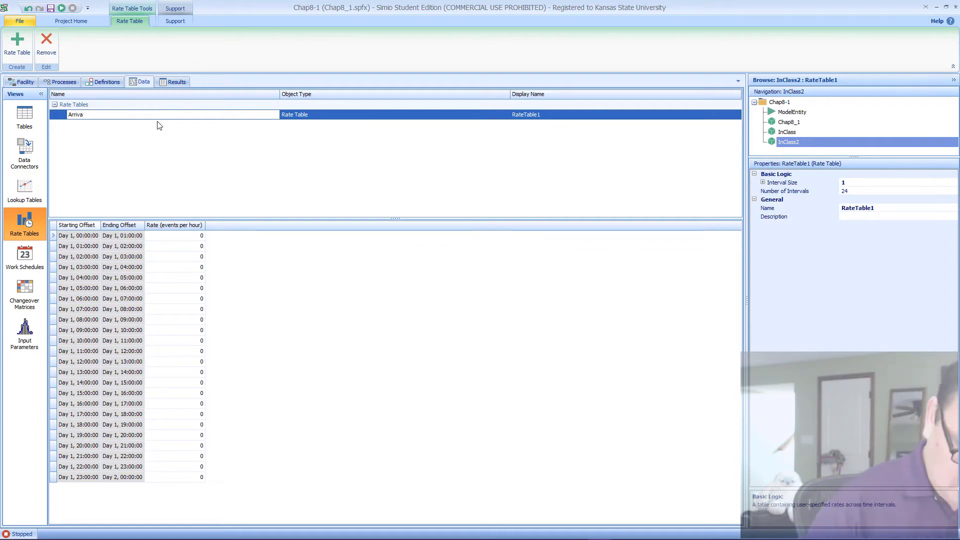
pyautogui.write('lRate')
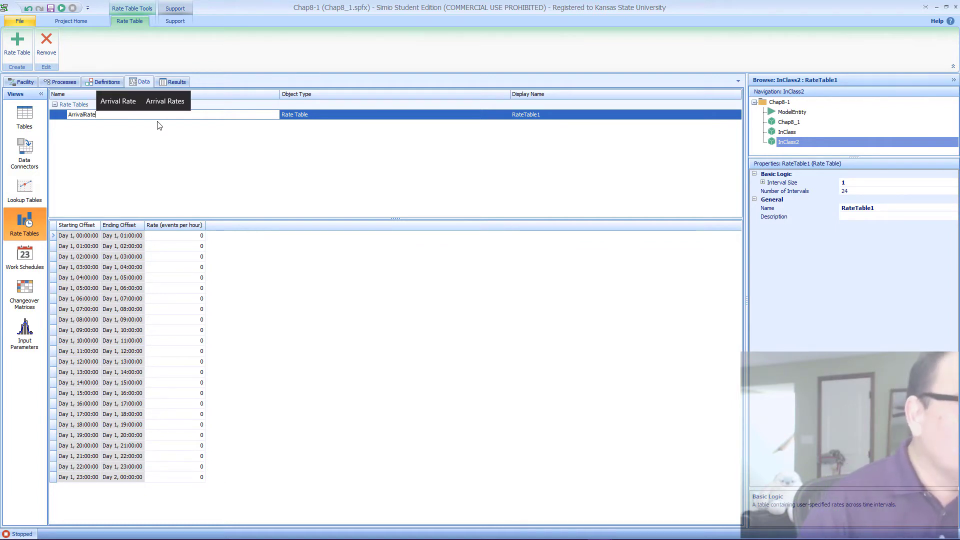
pyautogui.press('Return')
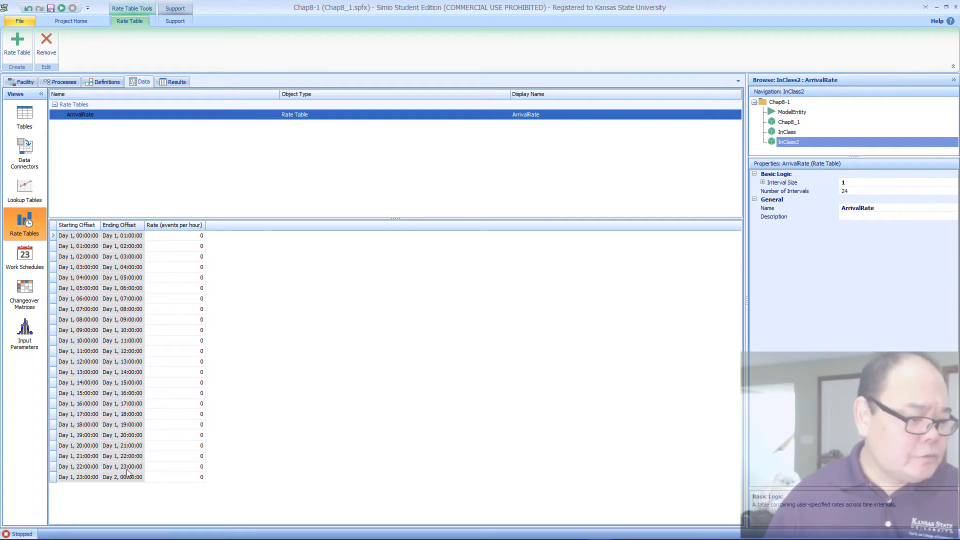
# Step: Set the ArrivalRate table's Interval Size to 0.5 hours and its Number of Intervals to 15
pyautogui.click(861, 191)
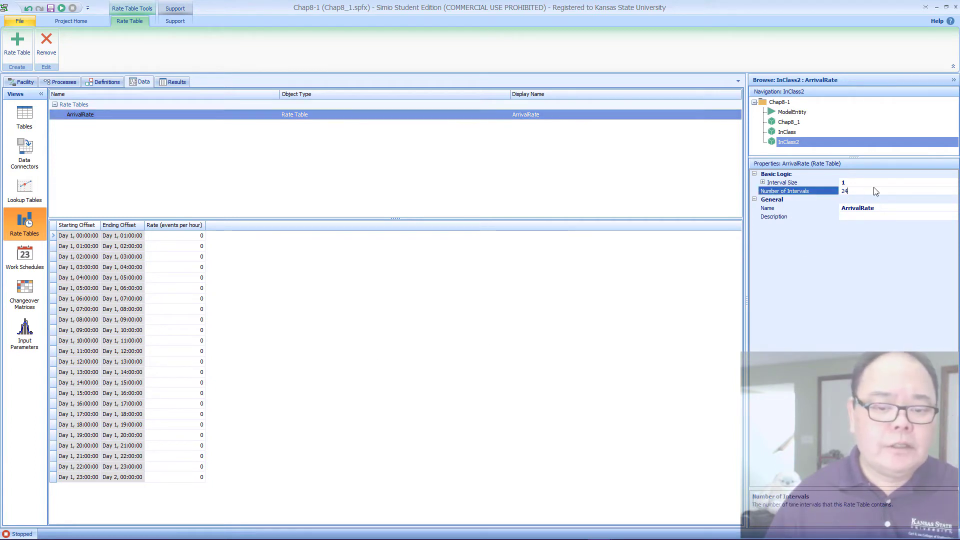
pyautogui.click(871, 182)
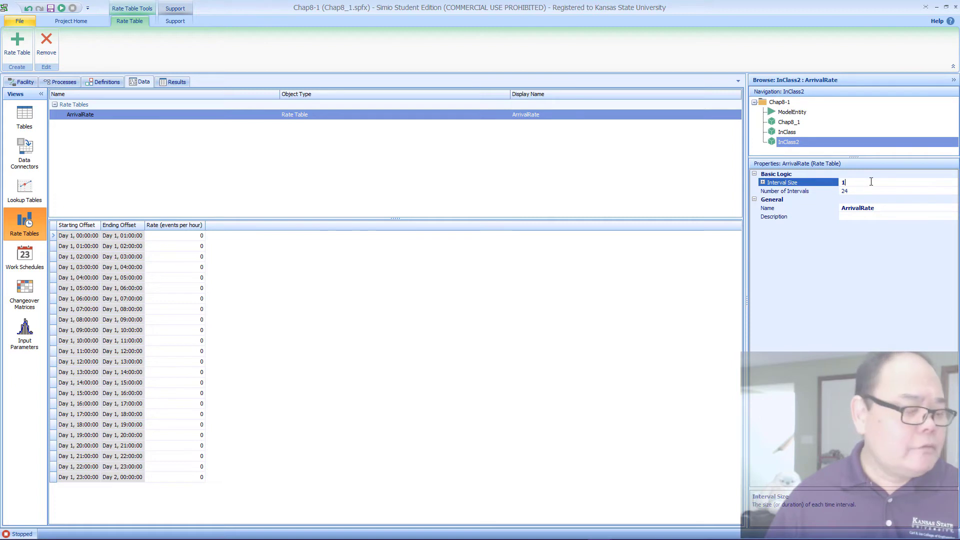
pyautogui.write('0.5')
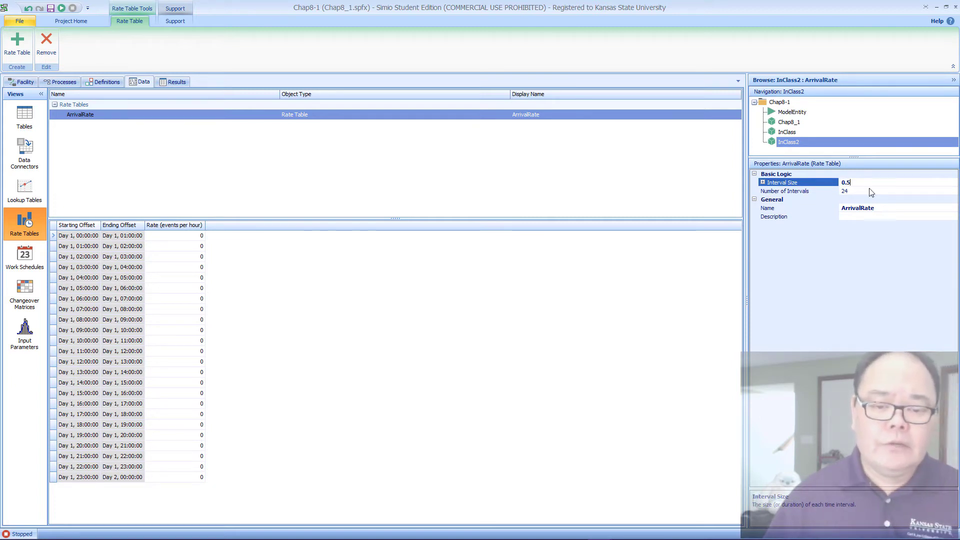
pyautogui.click(908, 194)
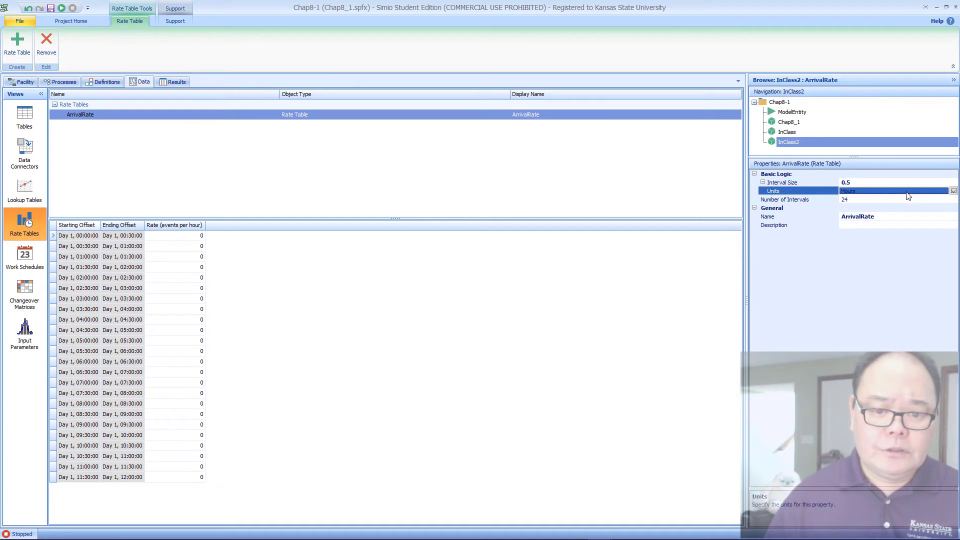
pyautogui.click(852, 200)
pyautogui.press('BackSpace')
pyautogui.press('BackSpace')
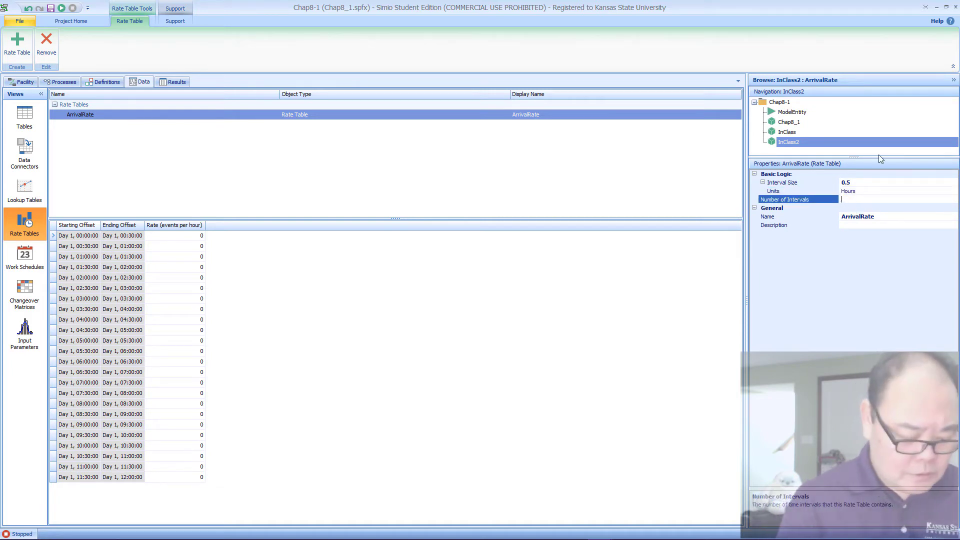
pyautogui.write('15')
pyautogui.press('Return')
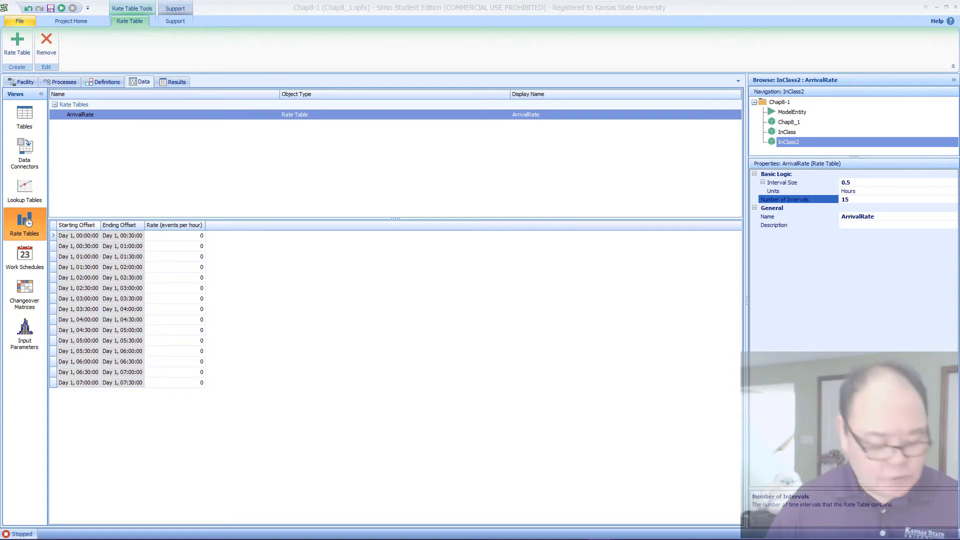
# Step: Paste the hourly rates 15, 10, 8, 12, 15, 18, 15, 12, 10, 8, 6, 7, 5, 5, 5 into the ArrivalRate intervals
pyautogui.click(184, 239)
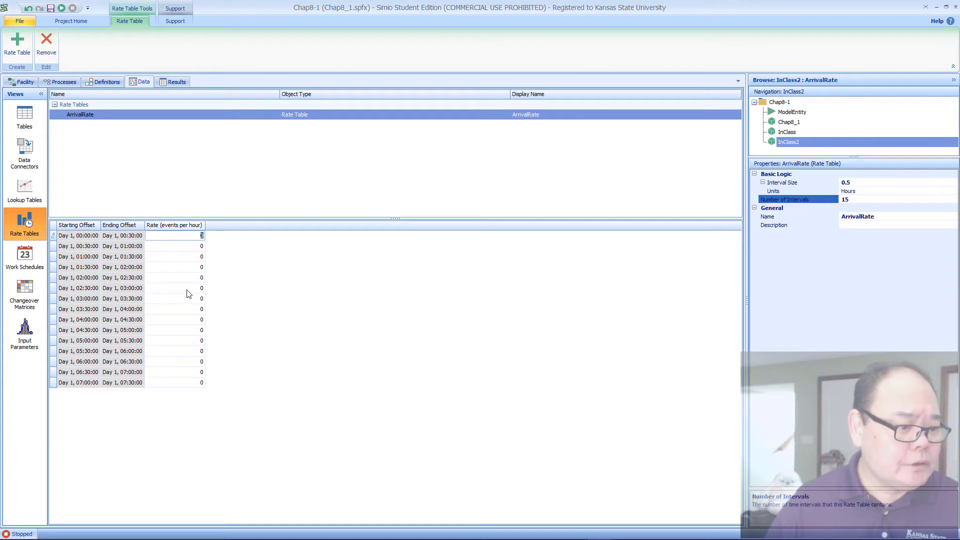
pyautogui.keyDown('shift'); pyautogui.click(186, 383); pyautogui.keyUp('shift')
pyautogui.hotkey('ctrl', 'v')
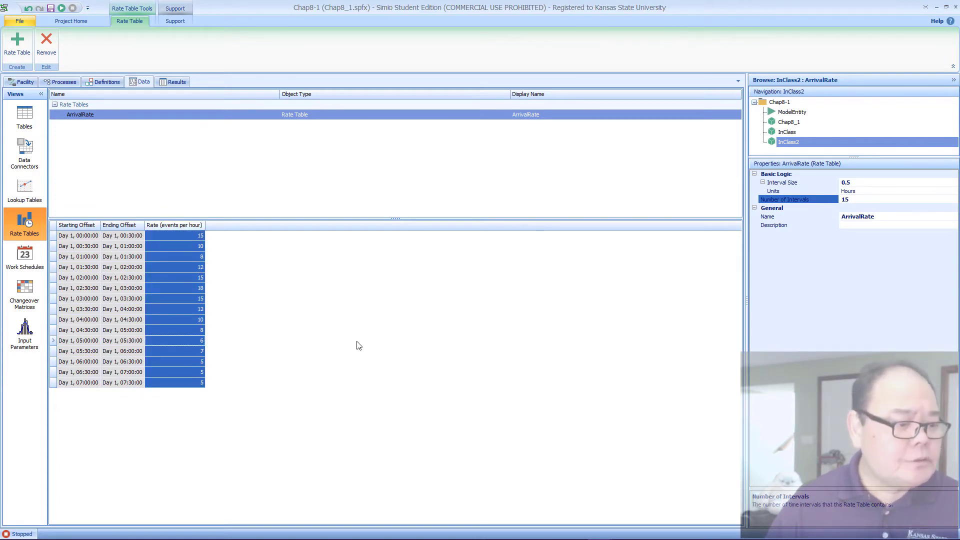
pyautogui.click(436, 183)
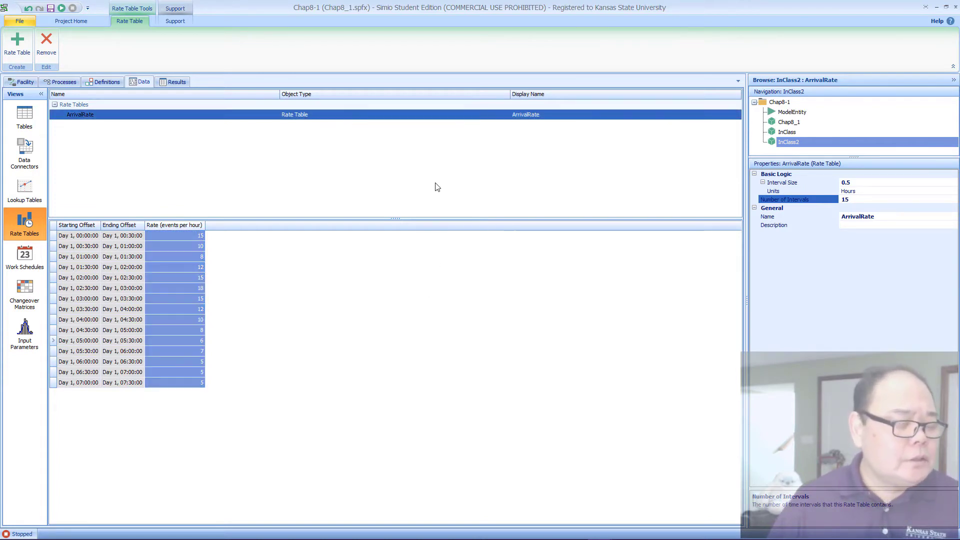
pyautogui.click(373, 287)
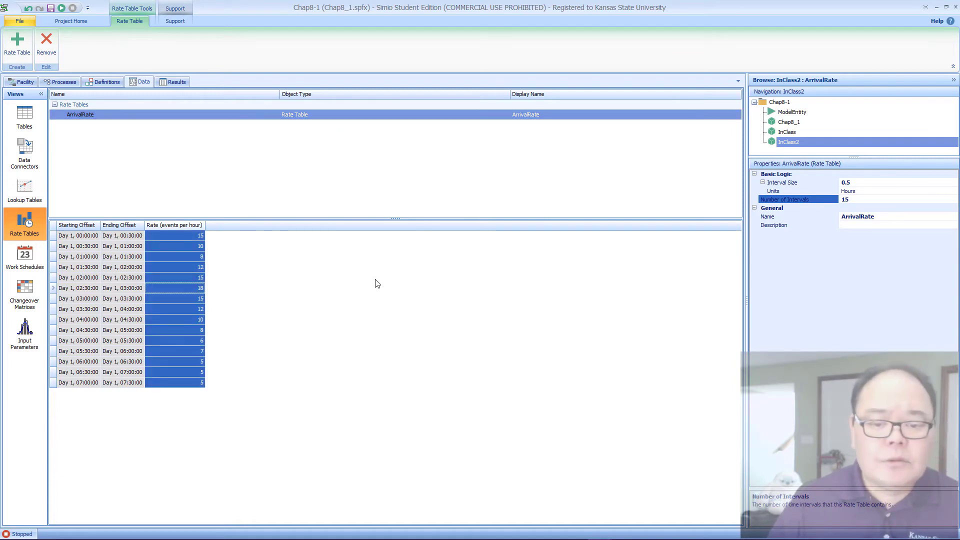
# Step: Return to the facility layout and select Source1 to show its entity arrival properties
pyautogui.click(19, 81)
pyautogui.doubleClick(107, 279)
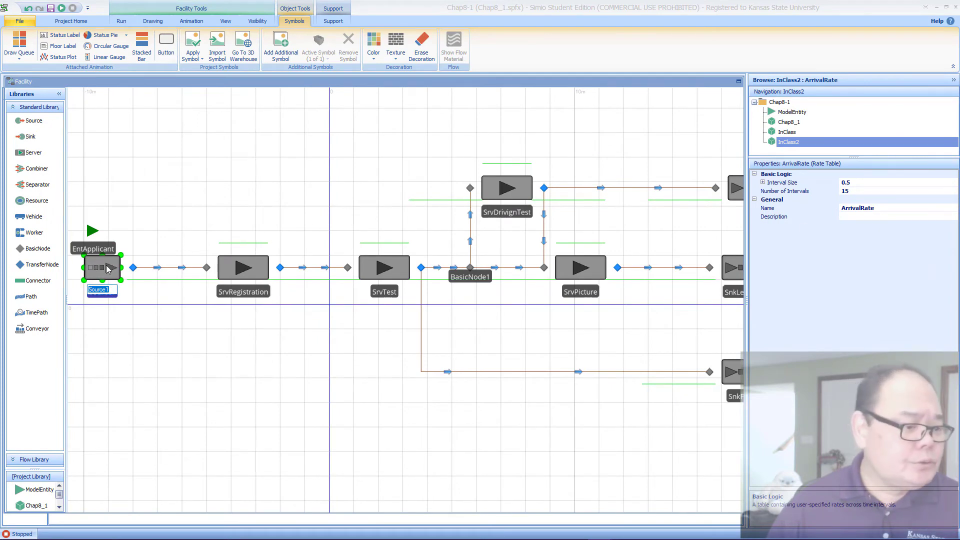
pyautogui.click(106, 269)
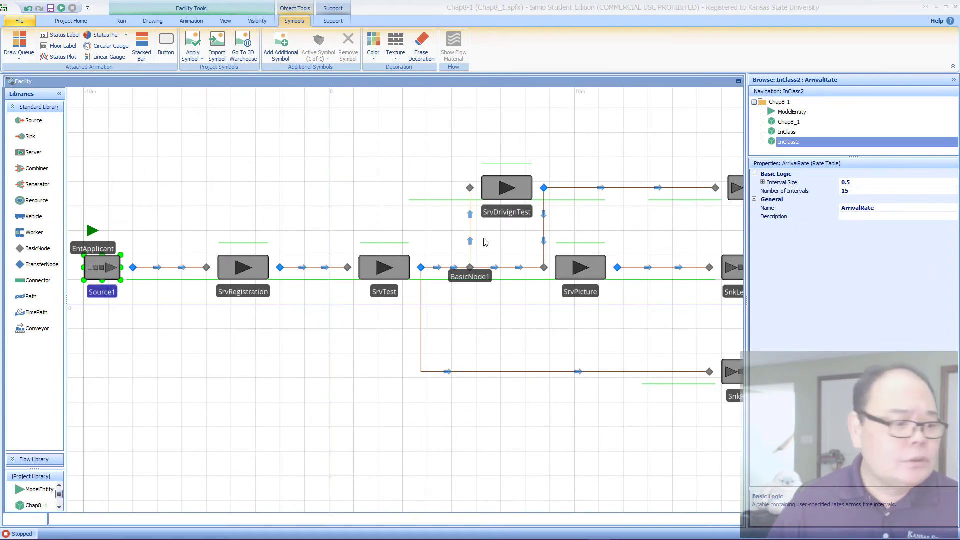
pyautogui.click(227, 276)
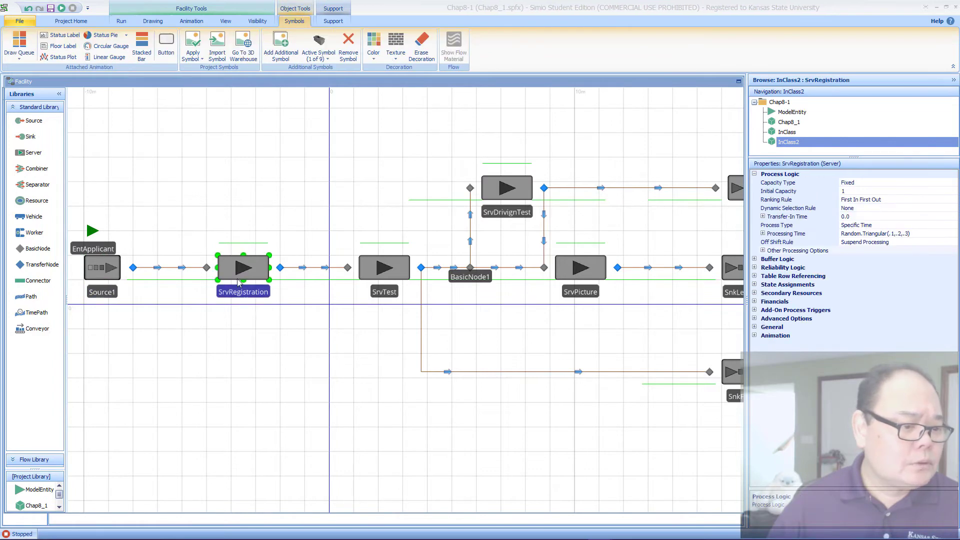
pyautogui.click(91, 267)
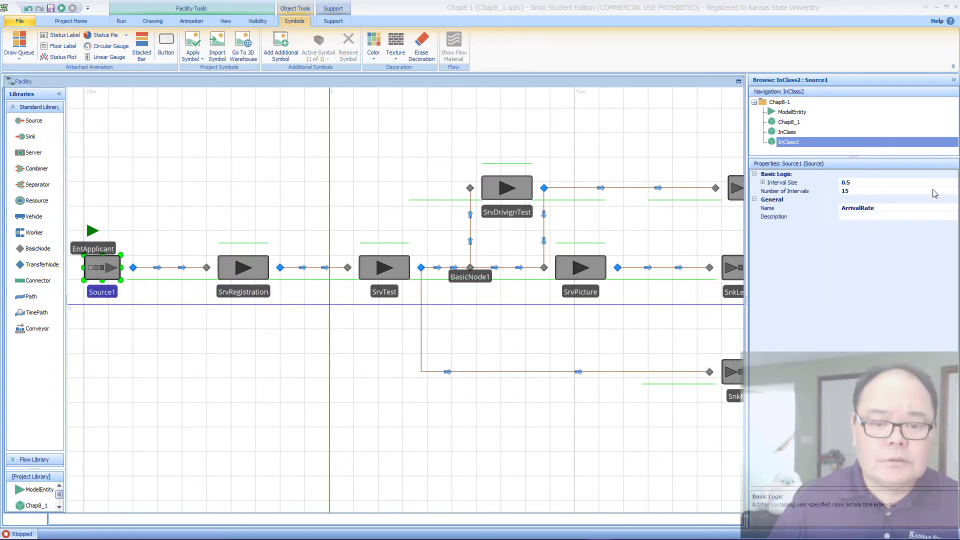
pyautogui.click(954, 189)
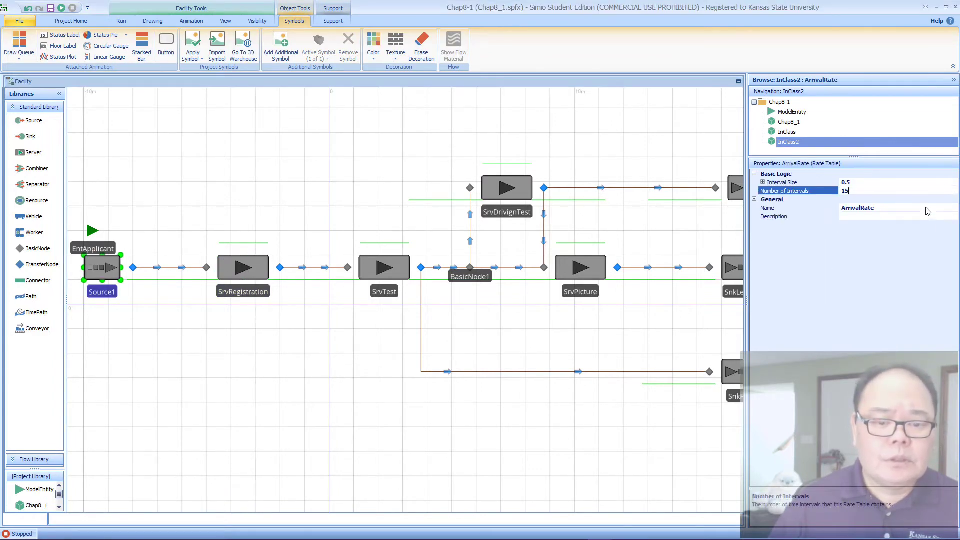
pyautogui.click(222, 205)
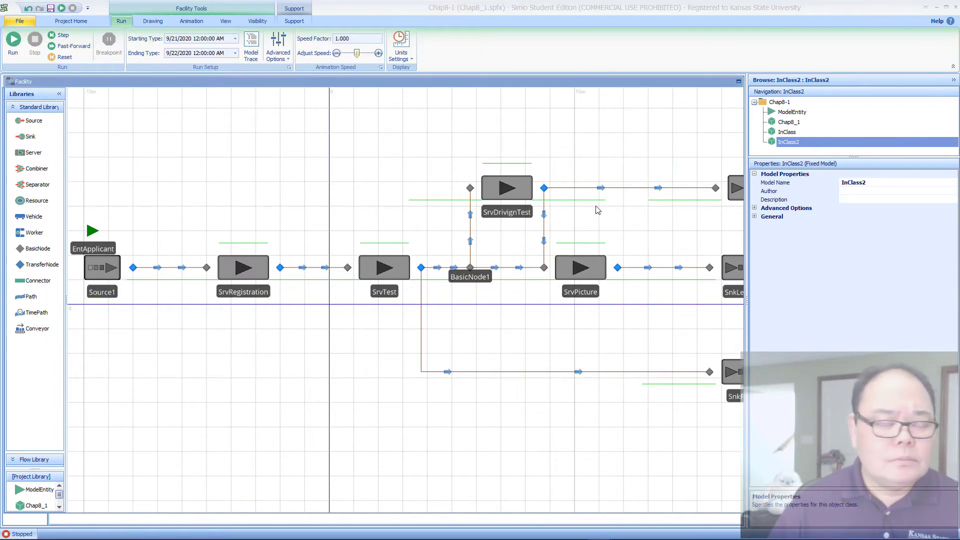
pyautogui.click(233, 273)
pyautogui.click(108, 269)
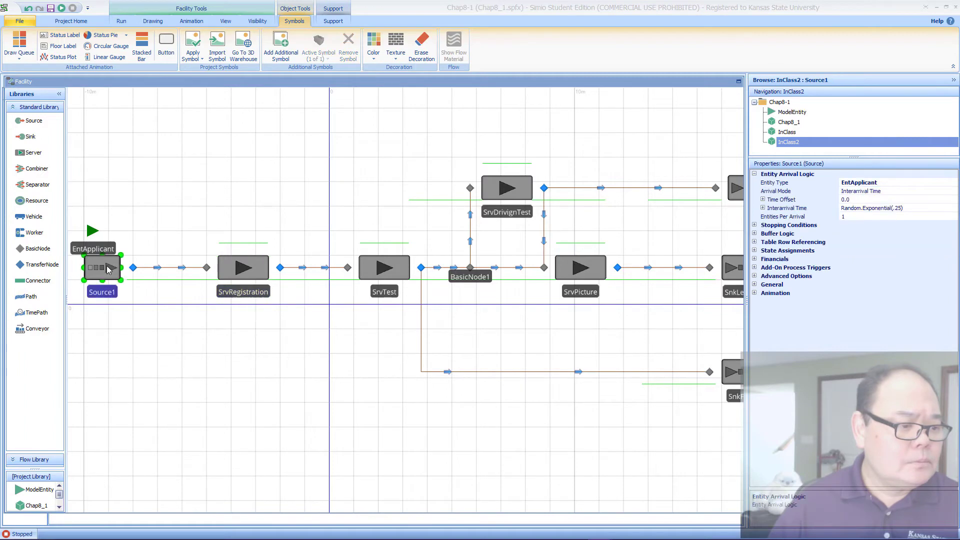
# Step: Set Source1's Arrival Mode to Time Varying Arrival Rate and its Rate Table to ArrivalRate
pyautogui.click(907, 193)
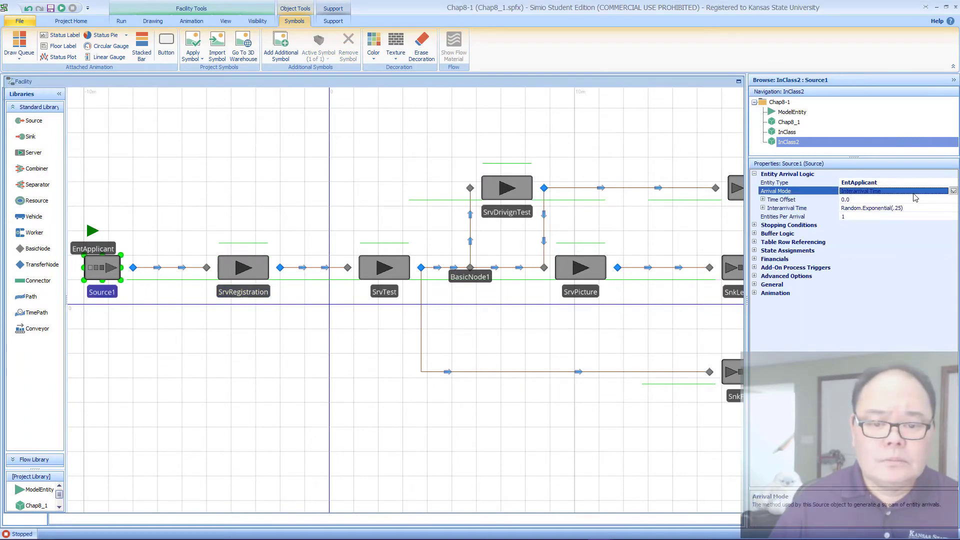
pyautogui.click(953, 192)
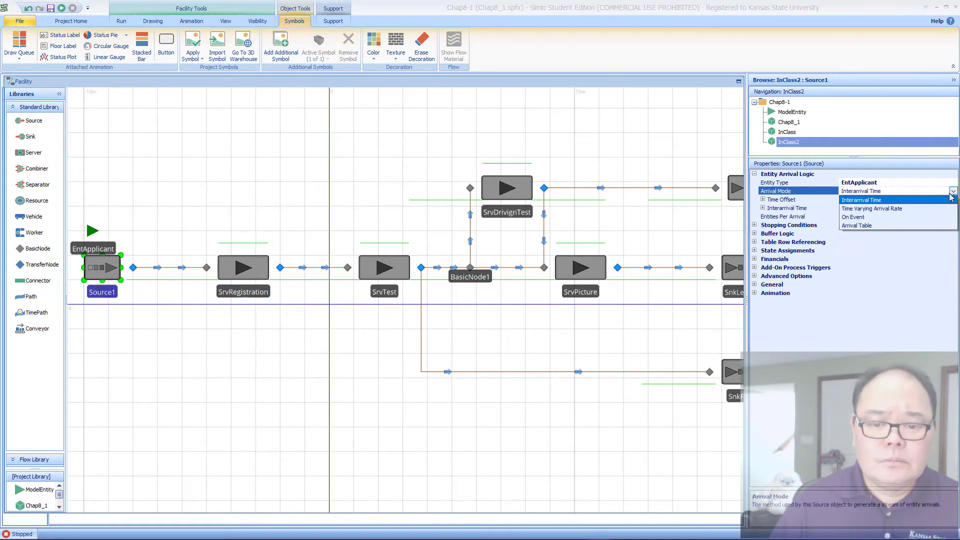
pyautogui.click(890, 208)
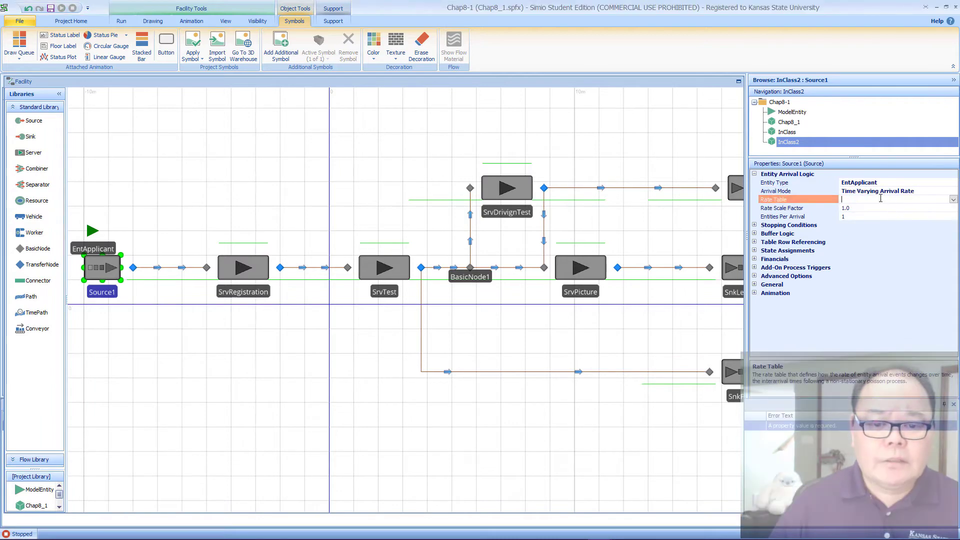
pyautogui.click(953, 201)
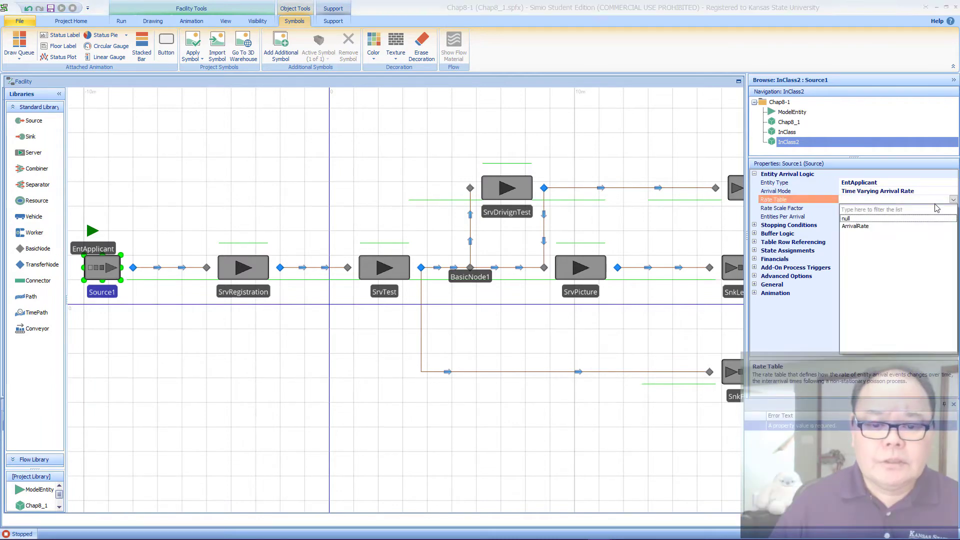
pyautogui.click(872, 225)
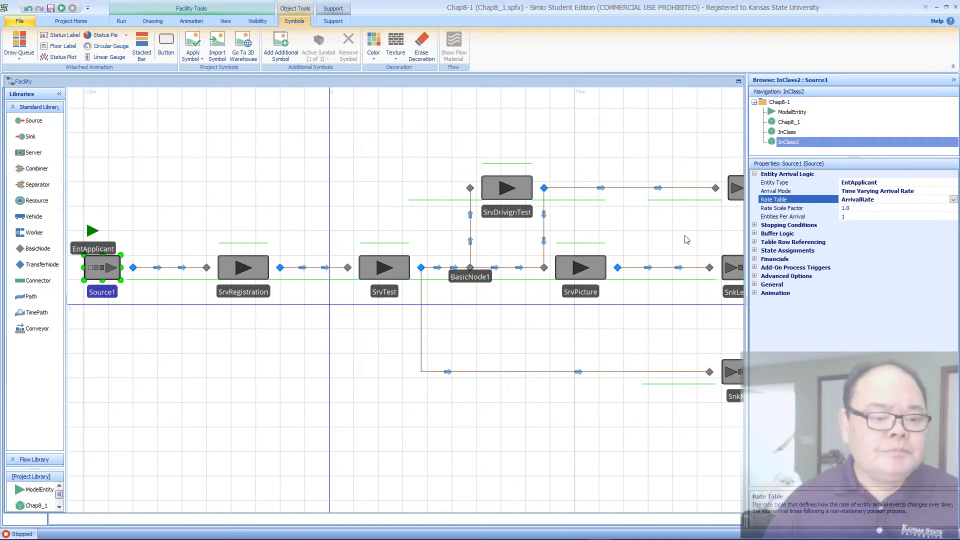
# Step: Set the Processing Time of SrvPicture, SrvTest and SrvDrivignTest together to Random.Pert(10,14,20)
pyautogui.click(576, 267)
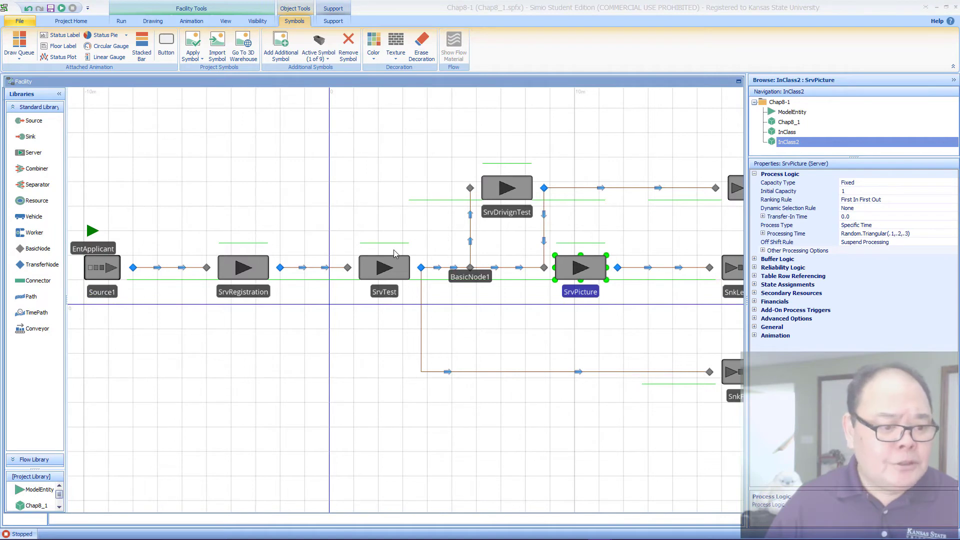
pyautogui.keyDown('ctrl'); pyautogui.click(372, 270); pyautogui.keyUp('ctrl')
pyautogui.keyDown('ctrl'); pyautogui.click(490, 209); pyautogui.keyUp('ctrl')
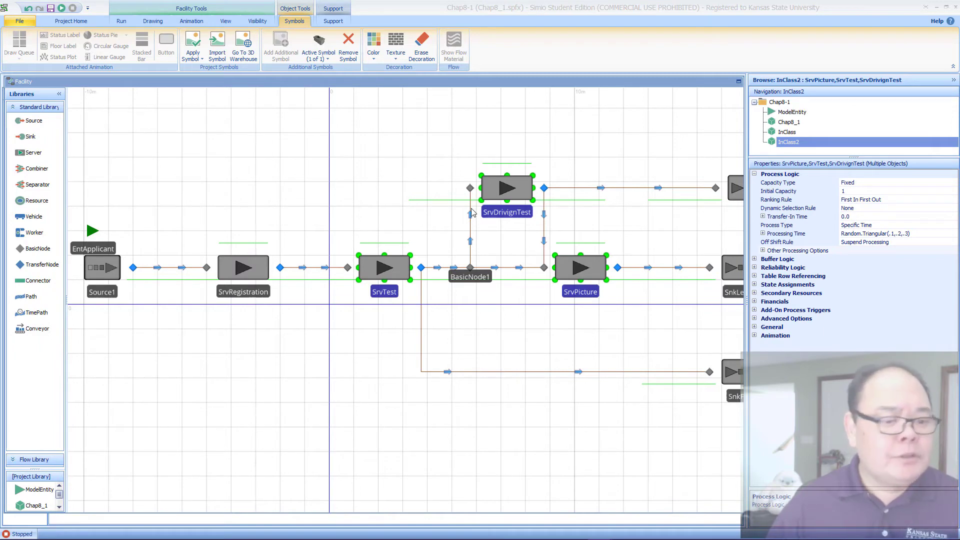
pyautogui.click(916, 235)
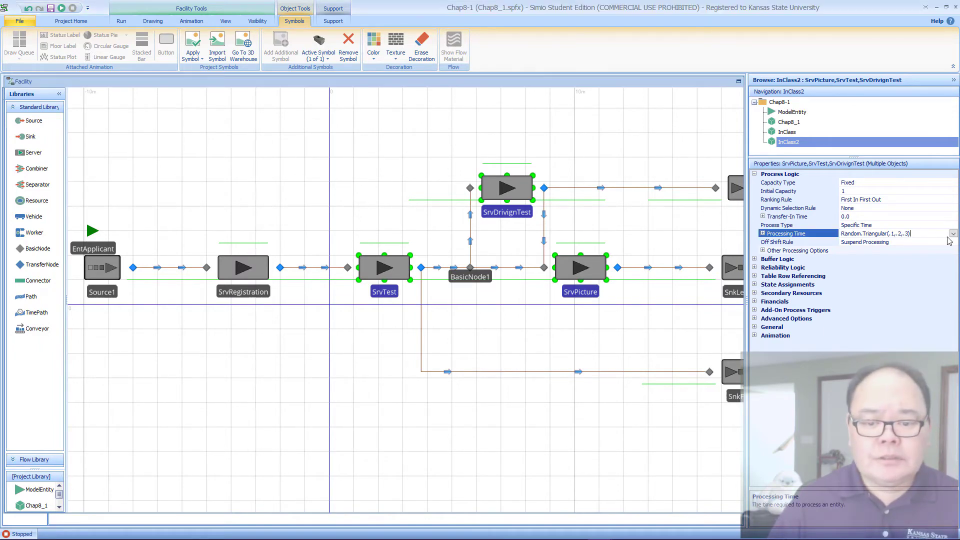
pyautogui.click(953, 234)
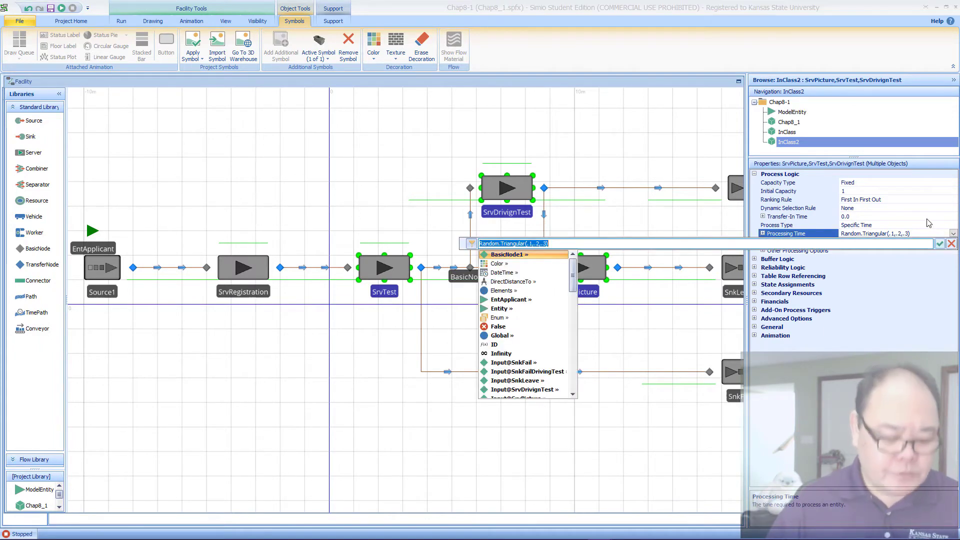
pyautogui.write('Random.')
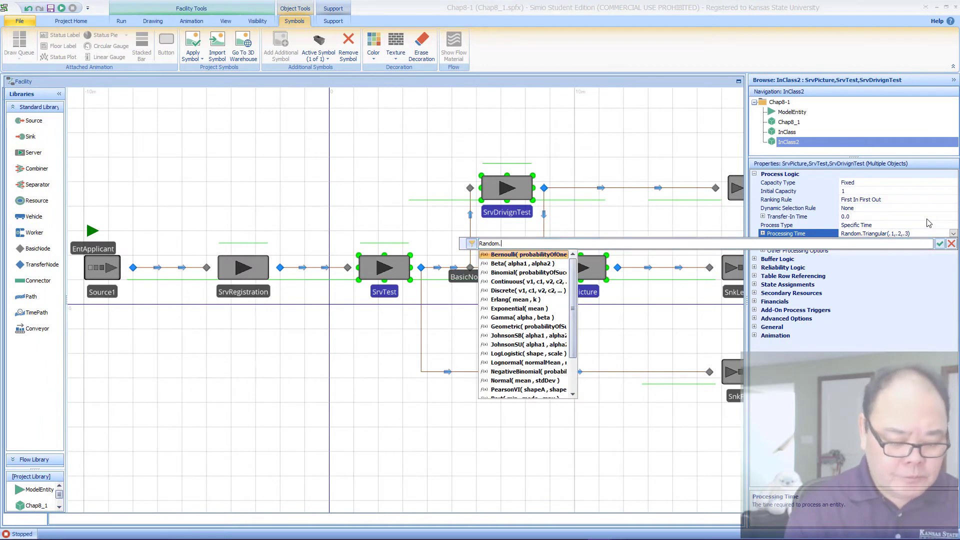
pyautogui.write('Pert(')
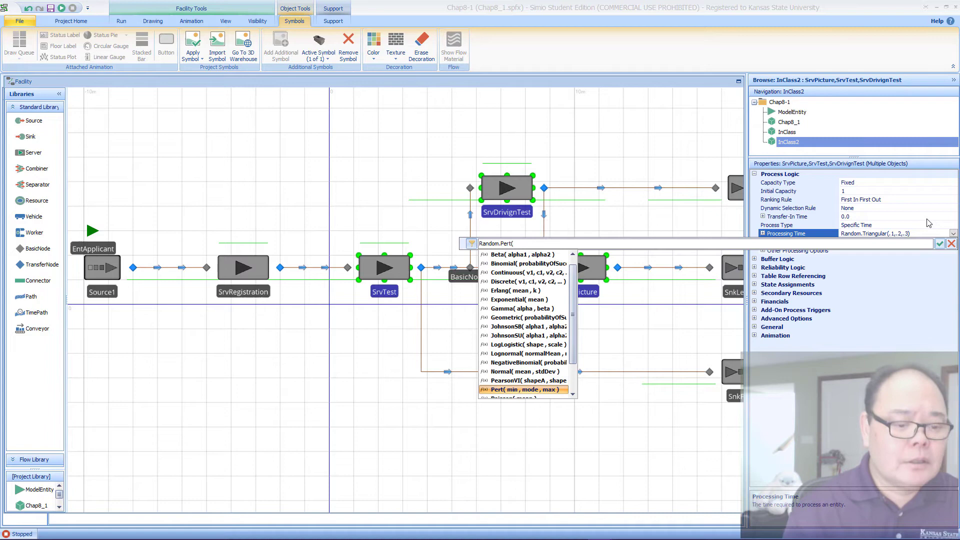
pyautogui.press('Tab')
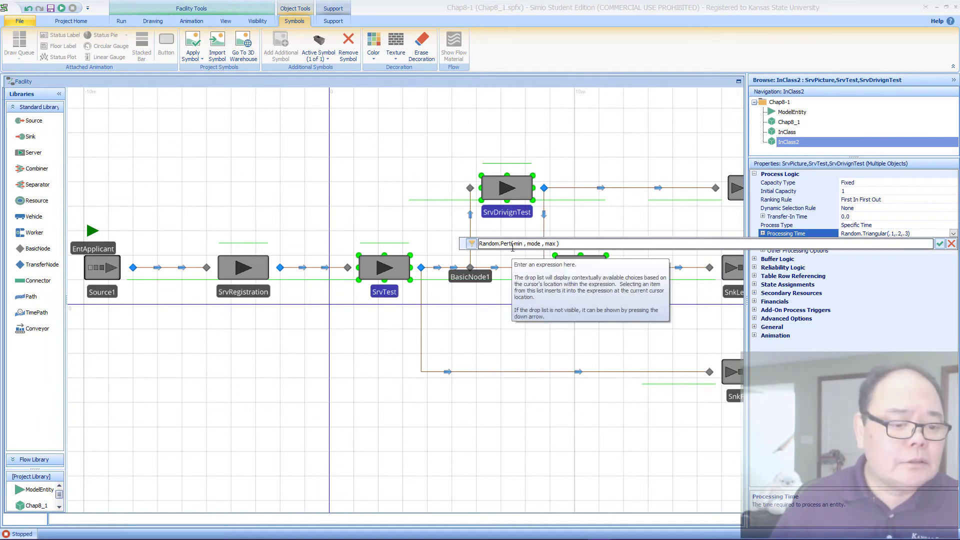
pyautogui.moveTo(513, 244); pyautogui.dragTo(553, 244)
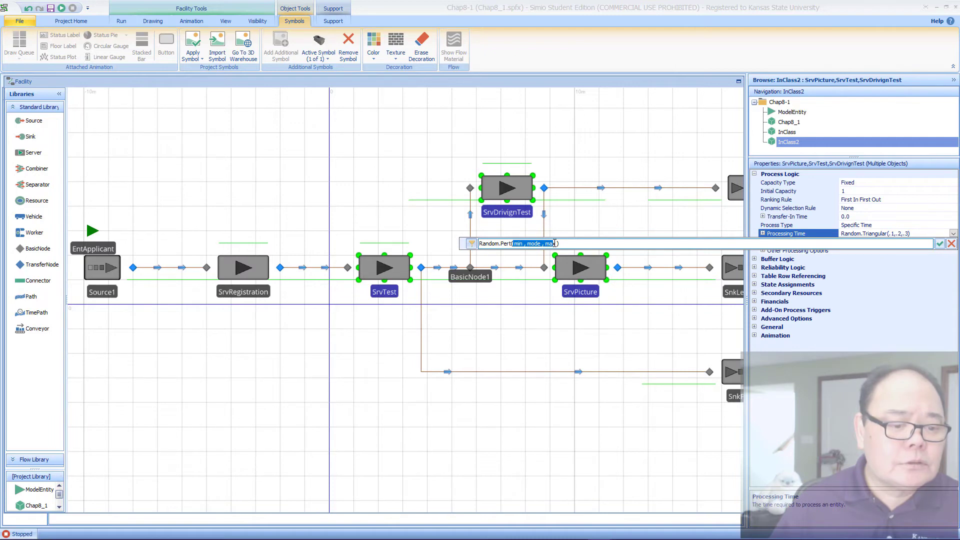
pyautogui.write('10')
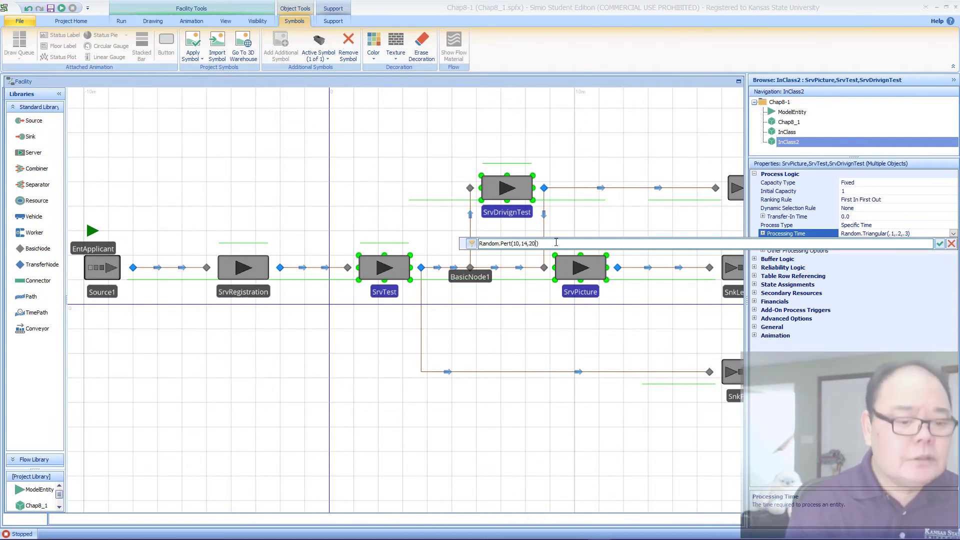
pyautogui.press('Return')
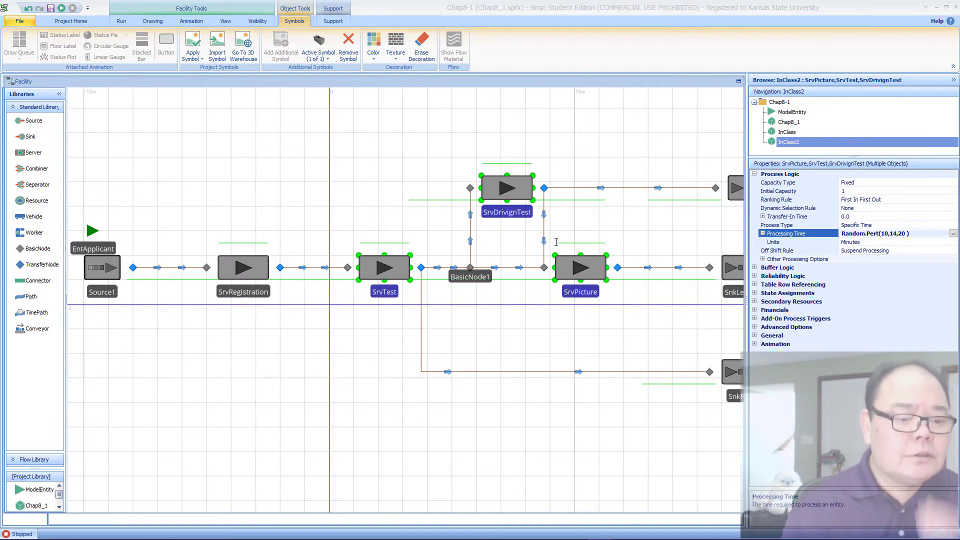
# Step: Set the Processing Time of SrvDrivignTest alone to Random.Pert(15,25,40)
pyautogui.click(581, 222)
pyautogui.click(521, 192)
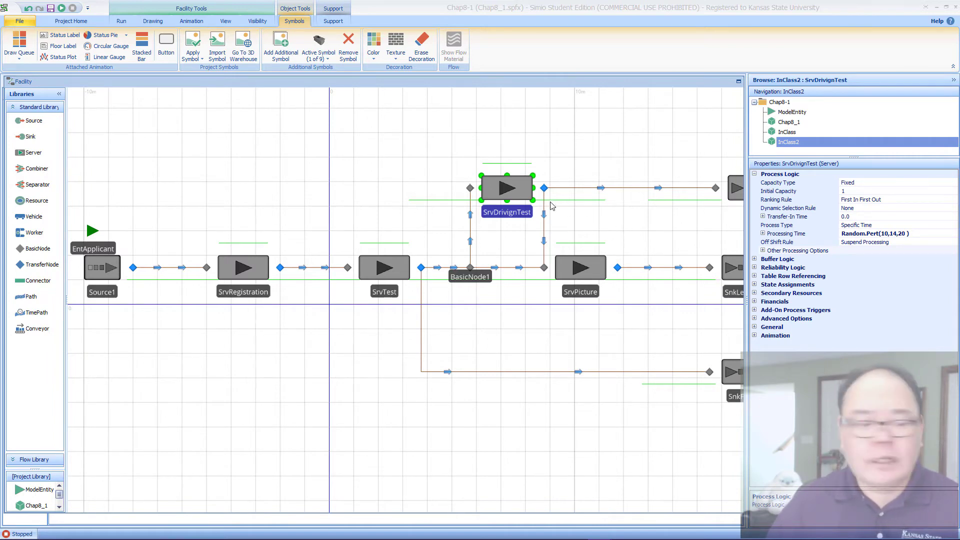
pyautogui.click(905, 234)
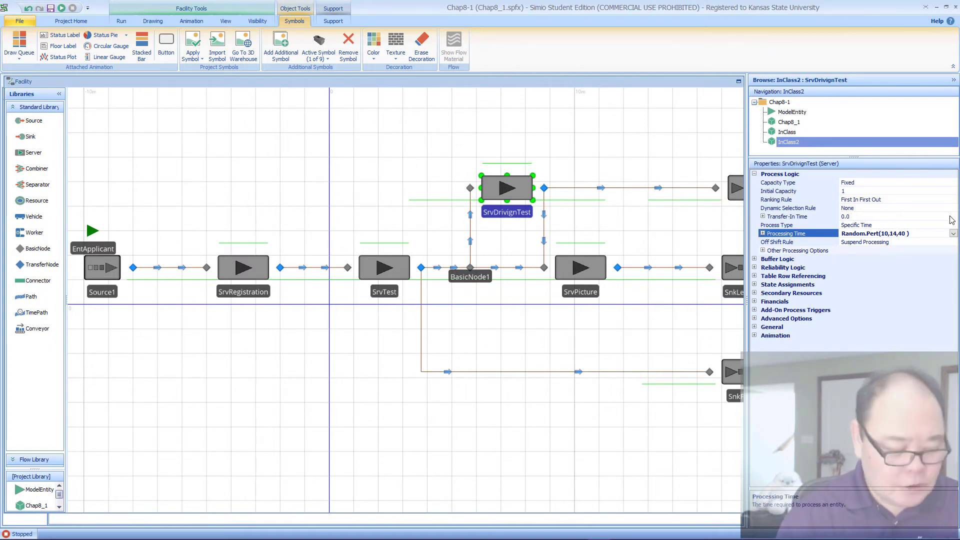
pyautogui.write('25')
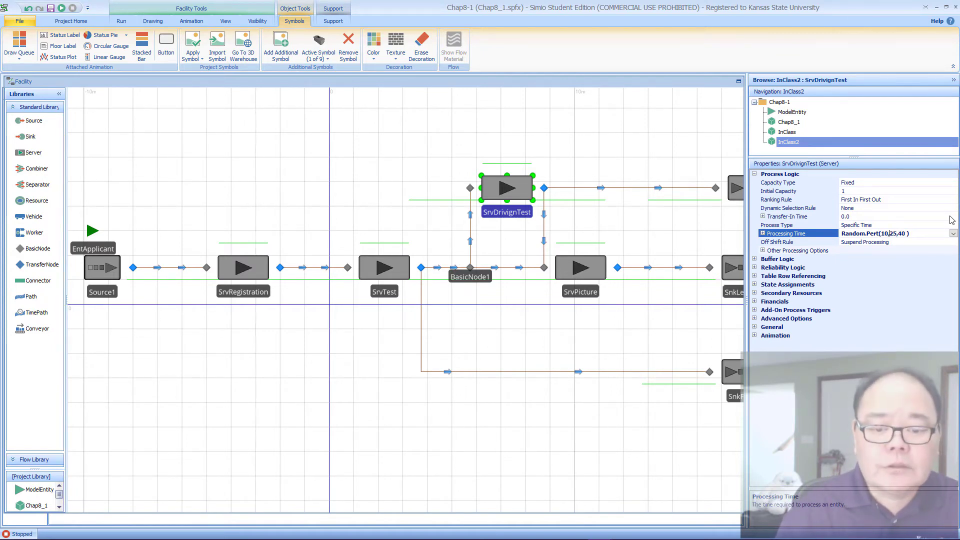
pyautogui.press('Left')
pyautogui.press('BackSpace')
pyautogui.write('5')
pyautogui.press('Return')
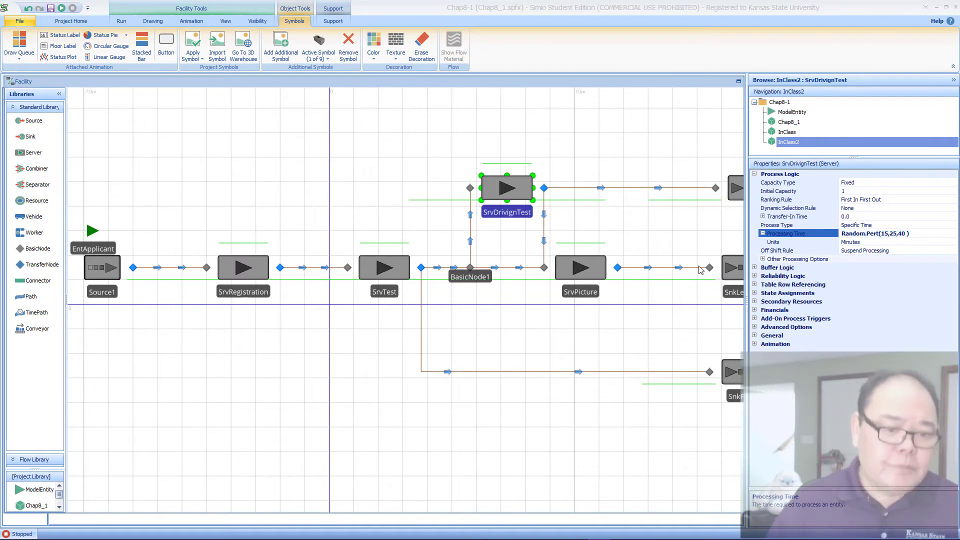
# Step: Set the Processing Time of SrvPicture to Random.Pert(1,2,3)
pyautogui.click(597, 261)
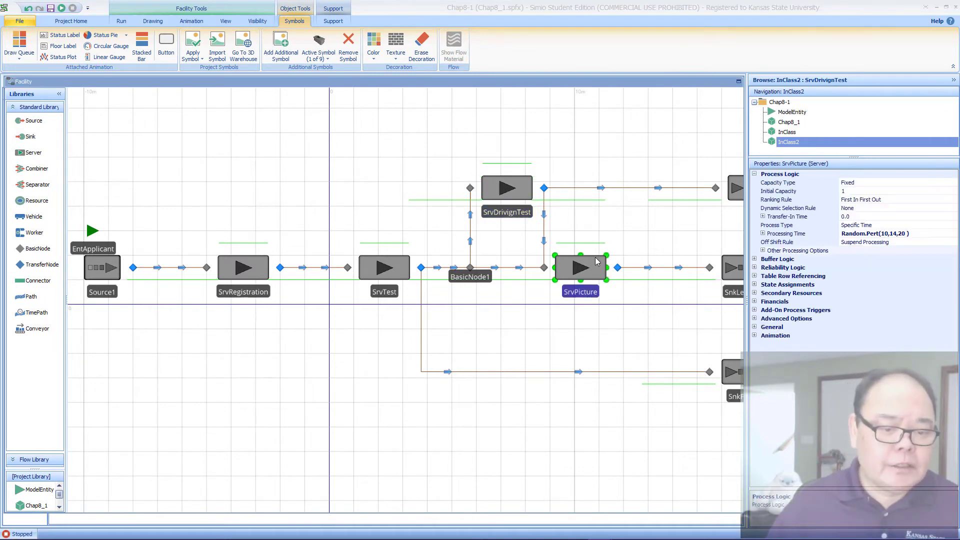
pyautogui.click(883, 234)
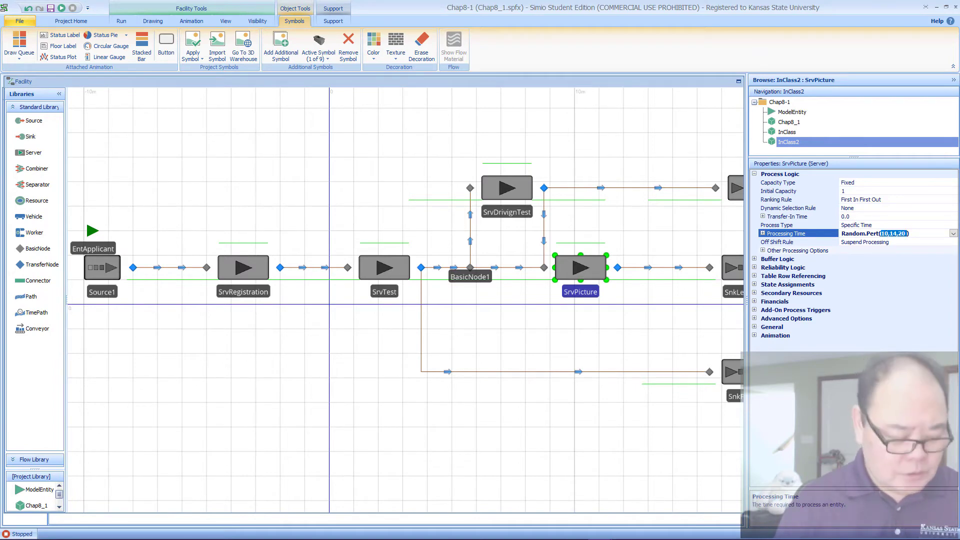
pyautogui.write('1')
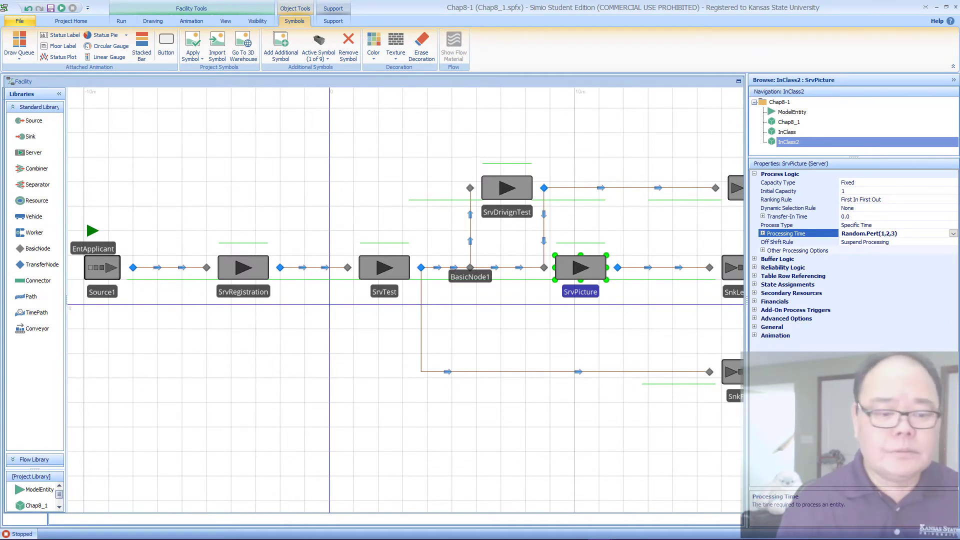
pyautogui.press('Return')
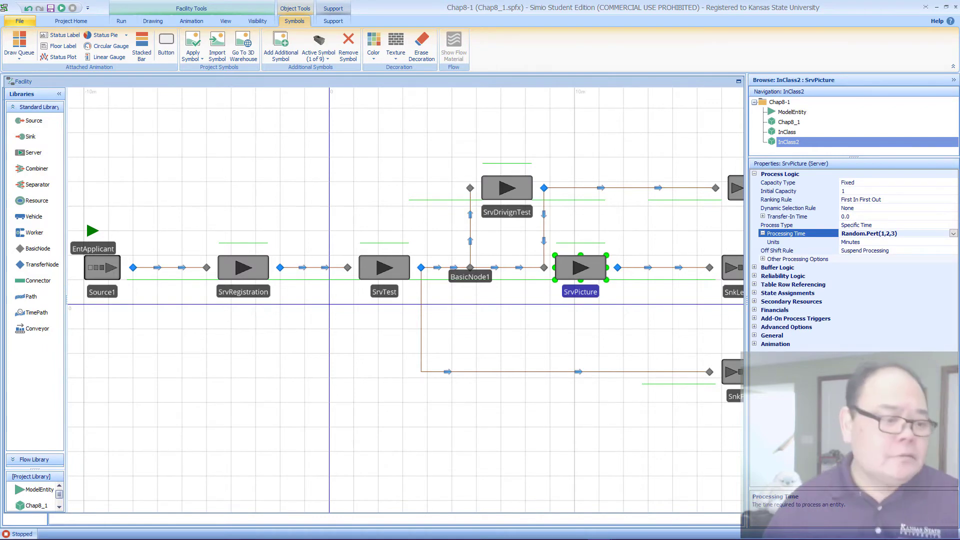
# Step: Add two additional symbols to the EntApplicant entity
pyautogui.click(246, 269)
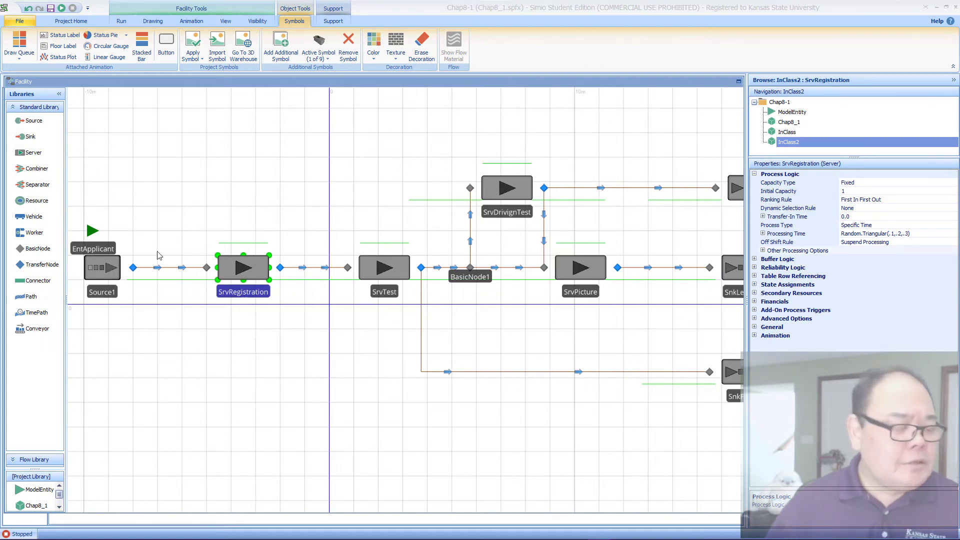
pyautogui.click(142, 334)
pyautogui.click(95, 231)
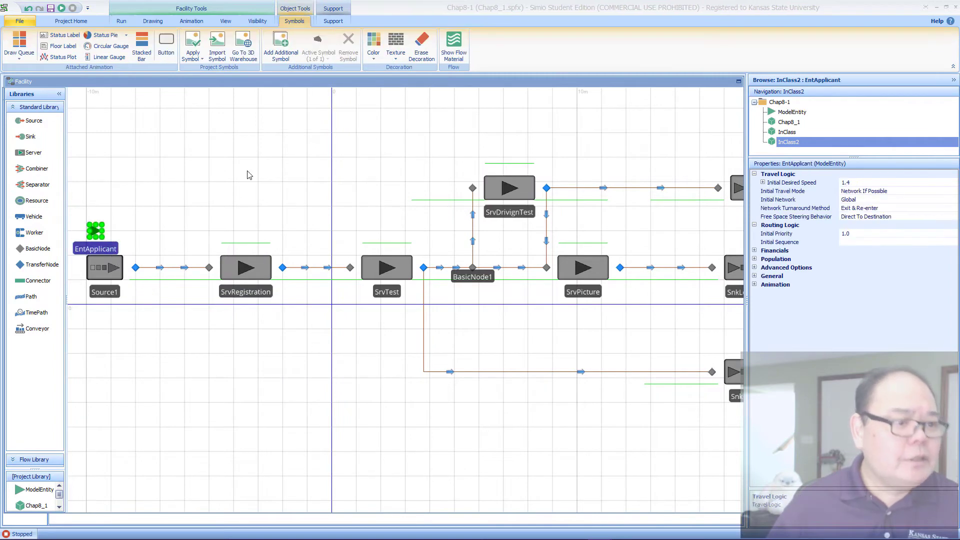
pyautogui.click(283, 53)
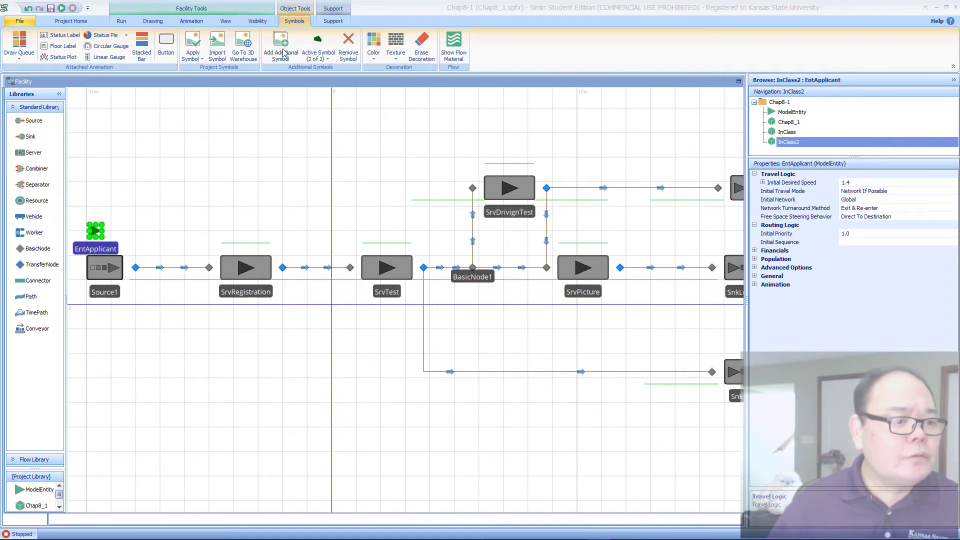
pyautogui.click(283, 53)
# Step: Make symbol 1 of EntApplicant active and color it red
pyautogui.click(311, 57)
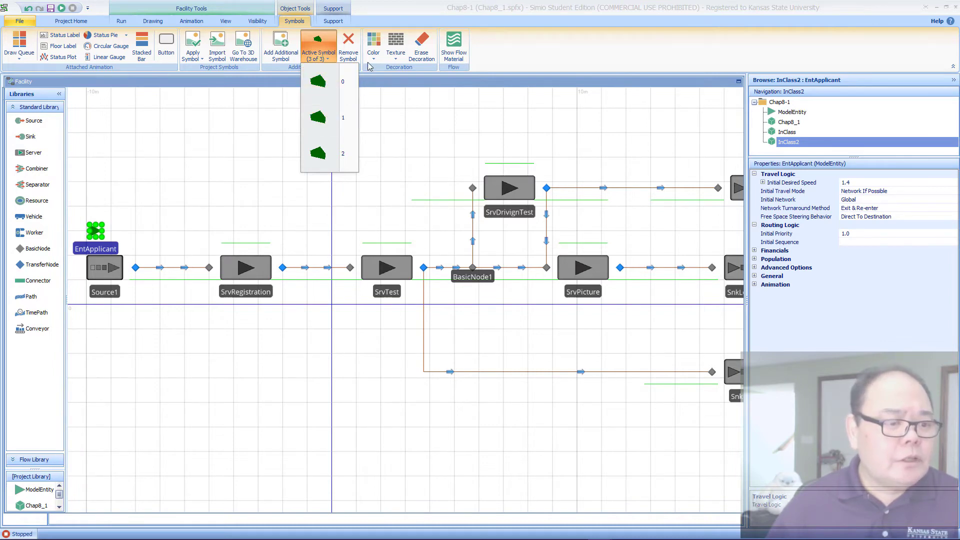
pyautogui.click(320, 117)
pyautogui.click(374, 48)
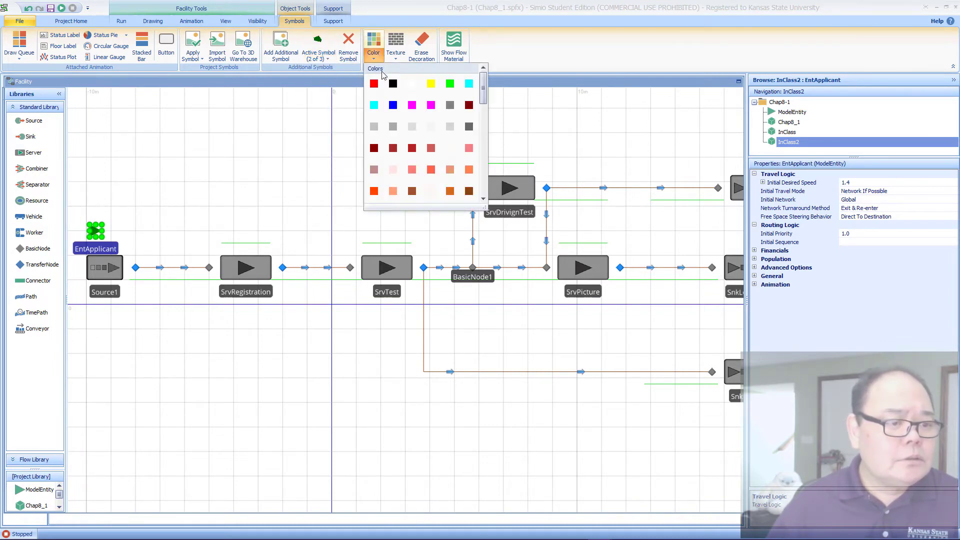
pyautogui.click(381, 87)
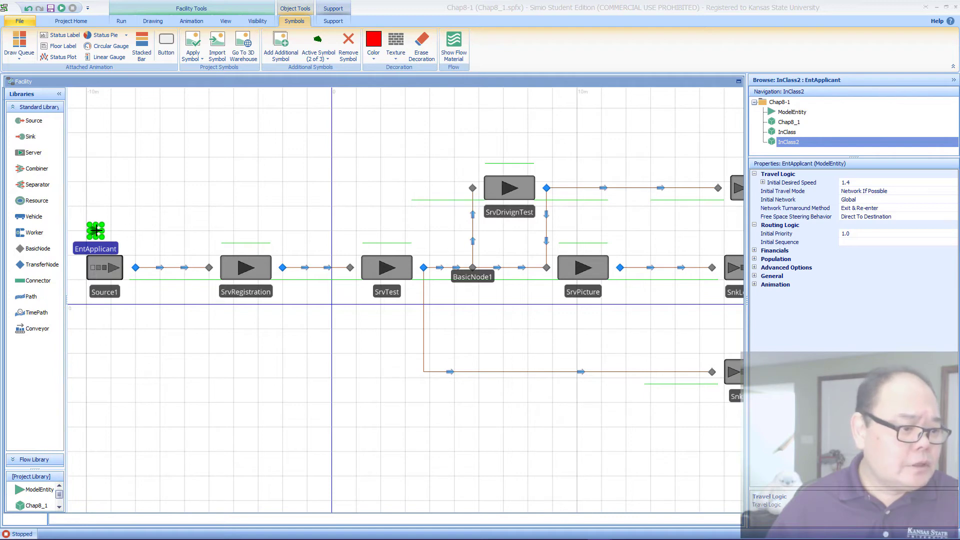
# Step: Make symbol 2 of EntApplicant active, color it magenta and deselect the entity
pyautogui.click(315, 56)
pyautogui.click(318, 159)
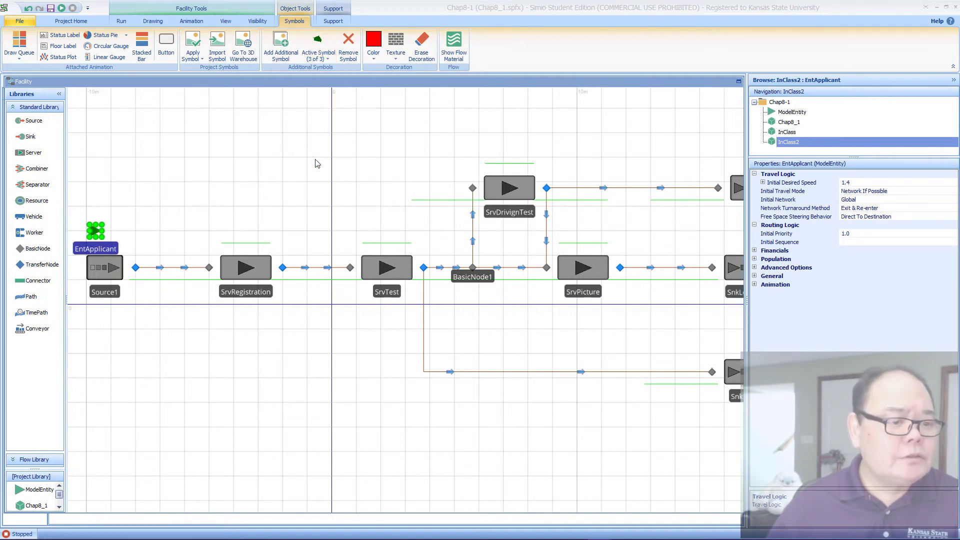
pyautogui.click(372, 55)
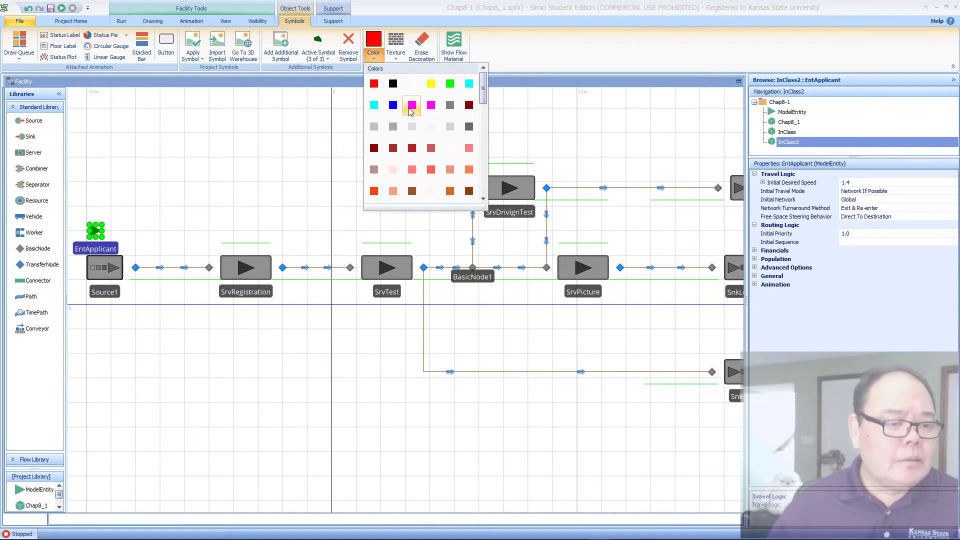
pyautogui.click(412, 106)
pyautogui.click(96, 231)
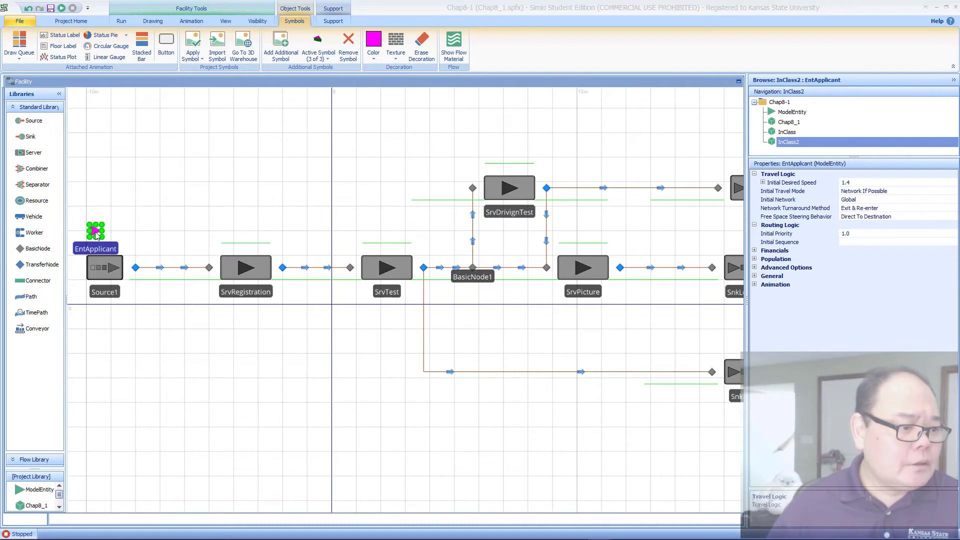
pyautogui.click(242, 192)
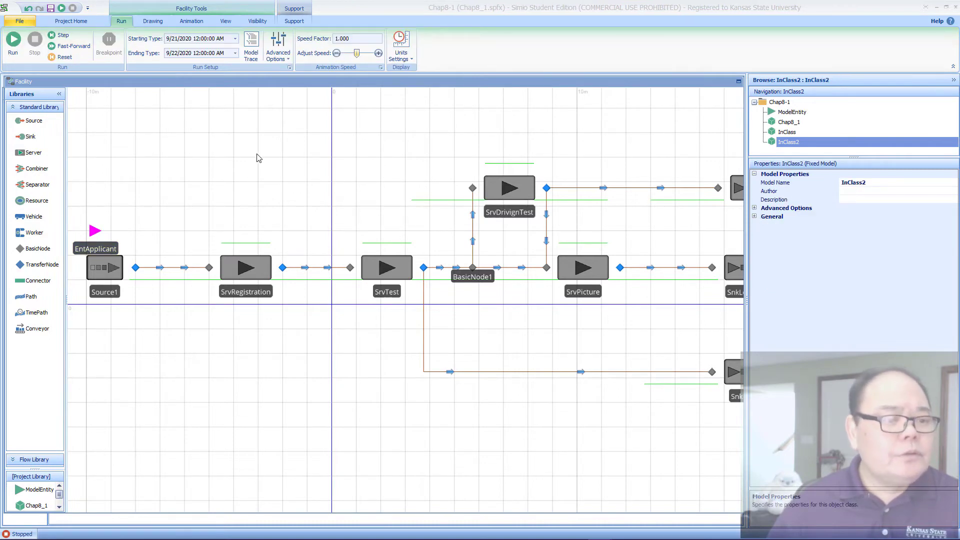
# Step: Switch EntApplicant's active symbol back to the green symbol 0
pyautogui.click(100, 248)
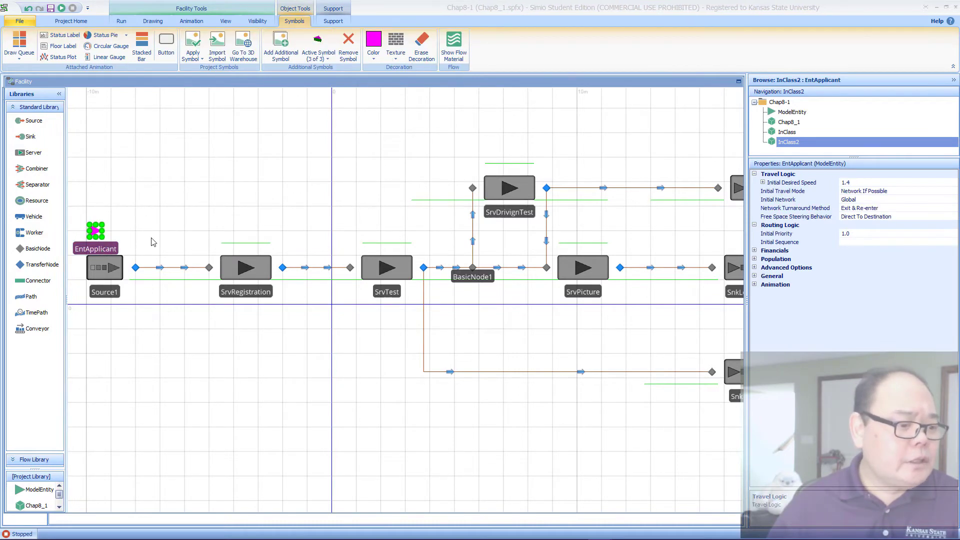
pyautogui.click(322, 56)
pyautogui.click(324, 84)
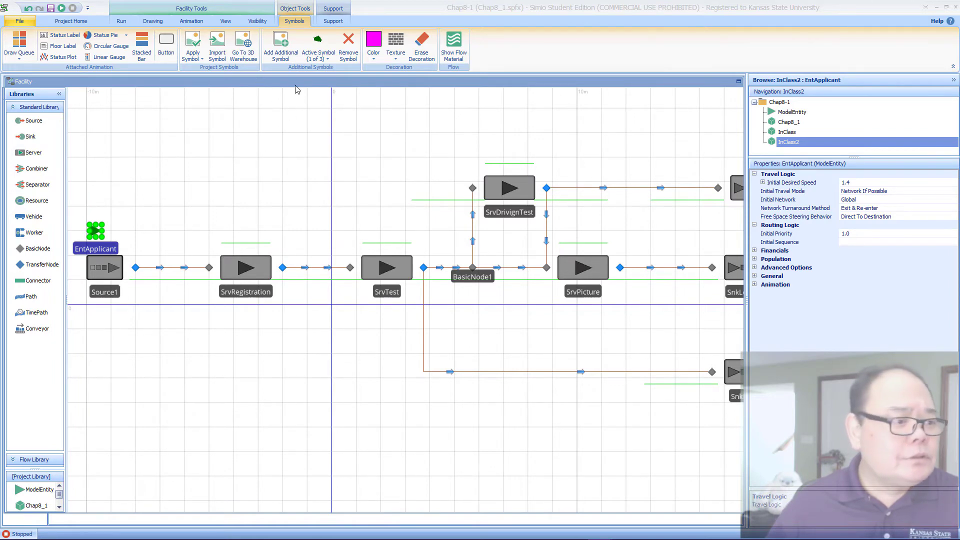
# Step: Restore the docked facility view and add a new data table to the InClass2 model
pyautogui.moveTo(297, 89); pyautogui.dragTo(44, 85)
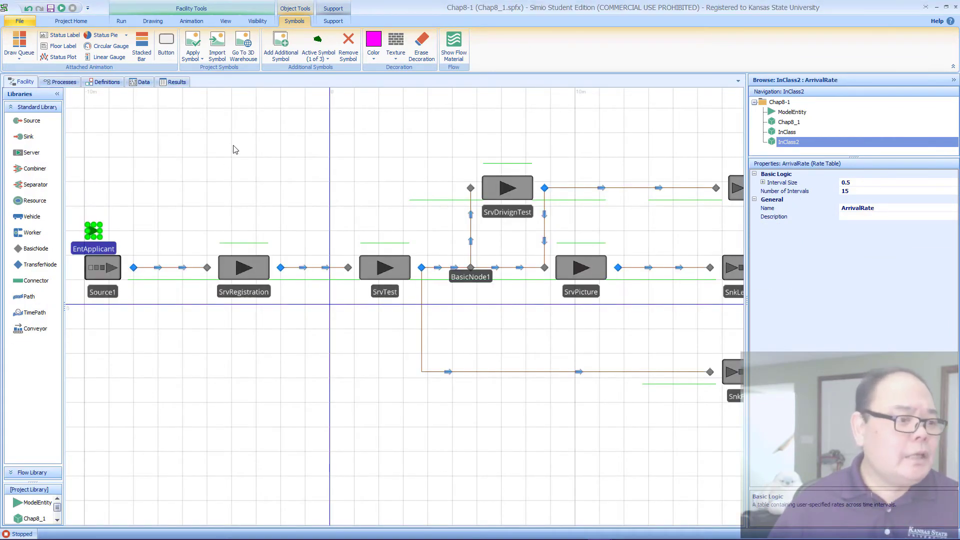
pyautogui.click(144, 82)
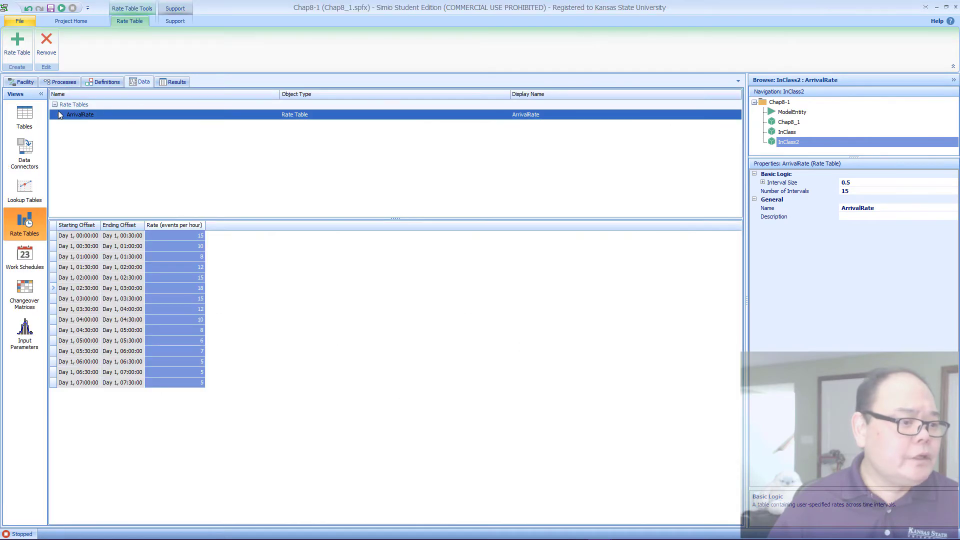
pyautogui.click(34, 119)
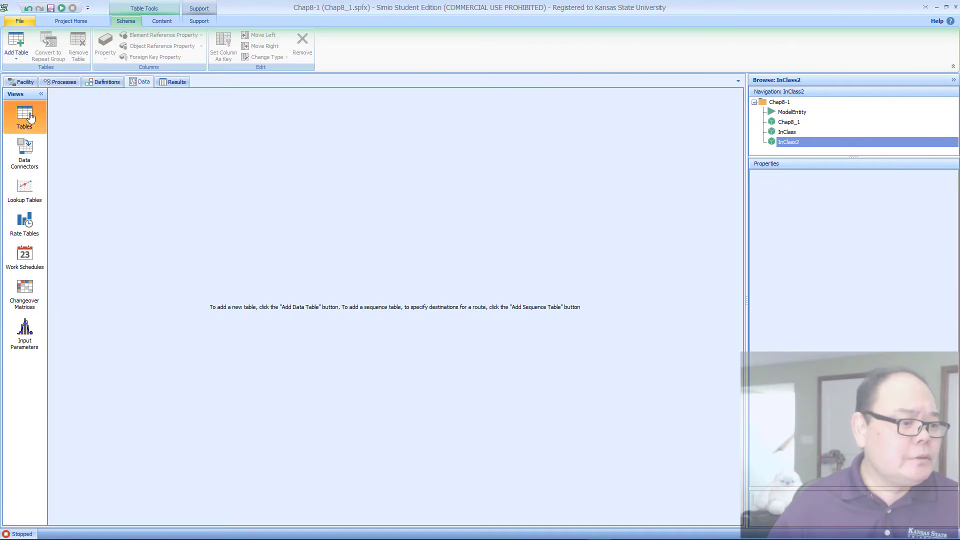
pyautogui.click(24, 42)
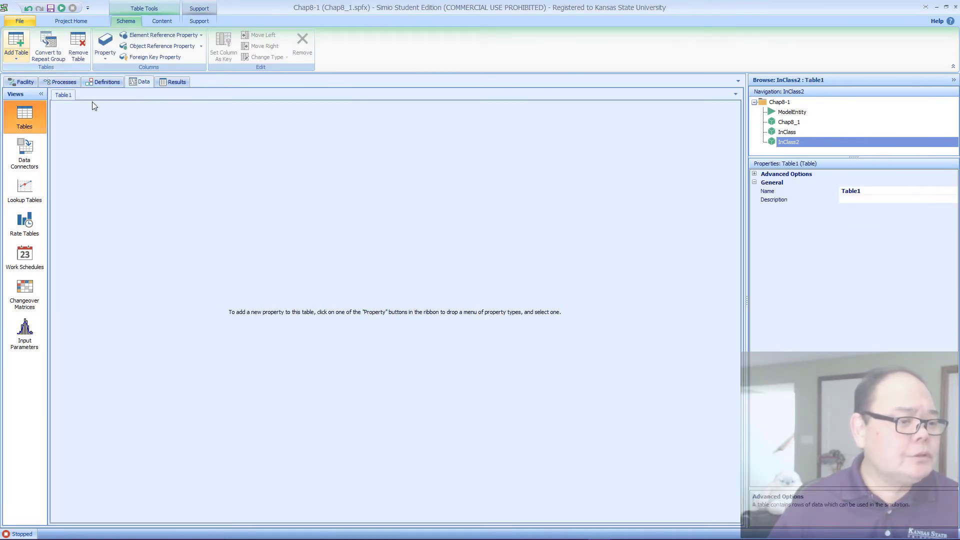
# Step: Rename the new data table as TableApplicant
pyautogui.click(858, 193)
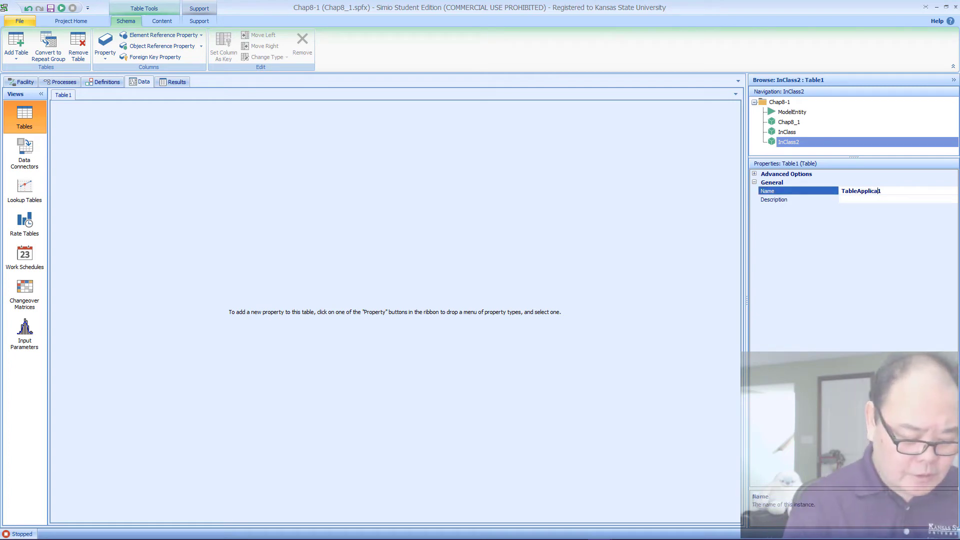
pyautogui.write('Applicatn')
pyautogui.press('BackSpace')
pyautogui.press('BackSpace')
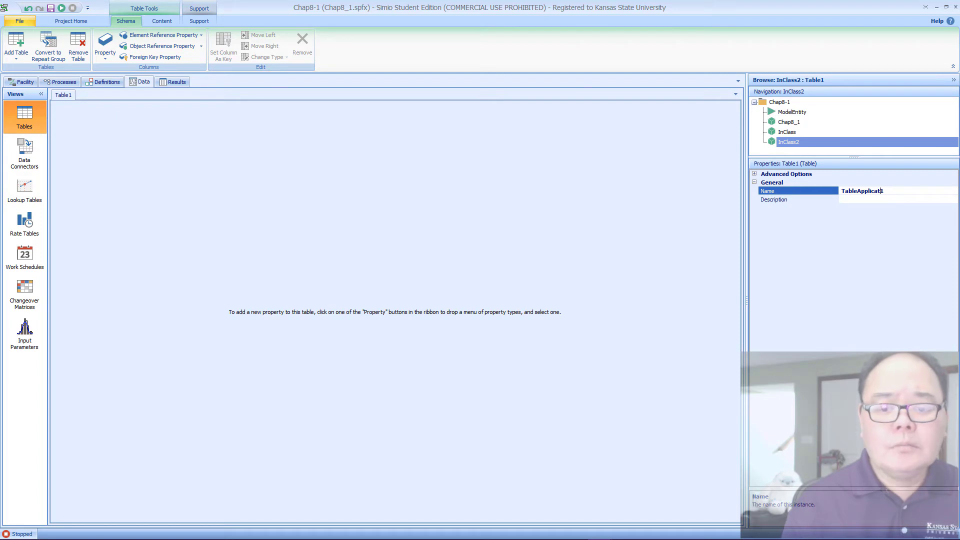
pyautogui.write('nt')
pyautogui.press('Delete')
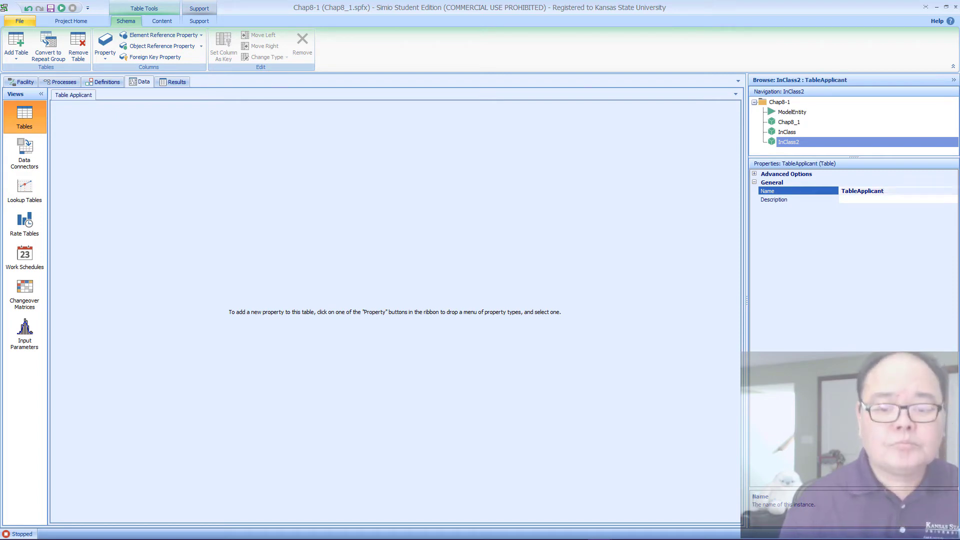
pyautogui.press('Return')
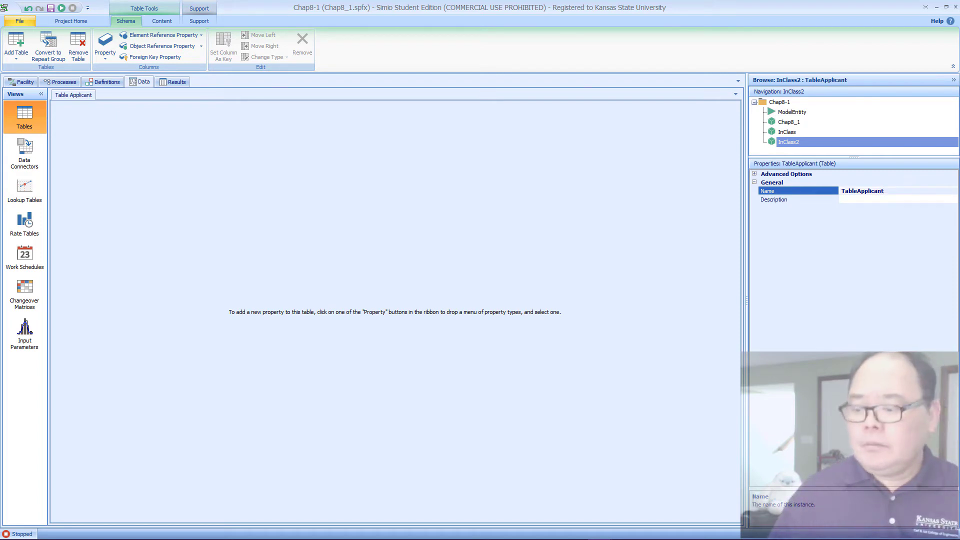
# Step: Switch to the lecture slides and examine the Creating Data Table slide for the applicant table's columns, property types and values
pyautogui.moveTo(187, 538)
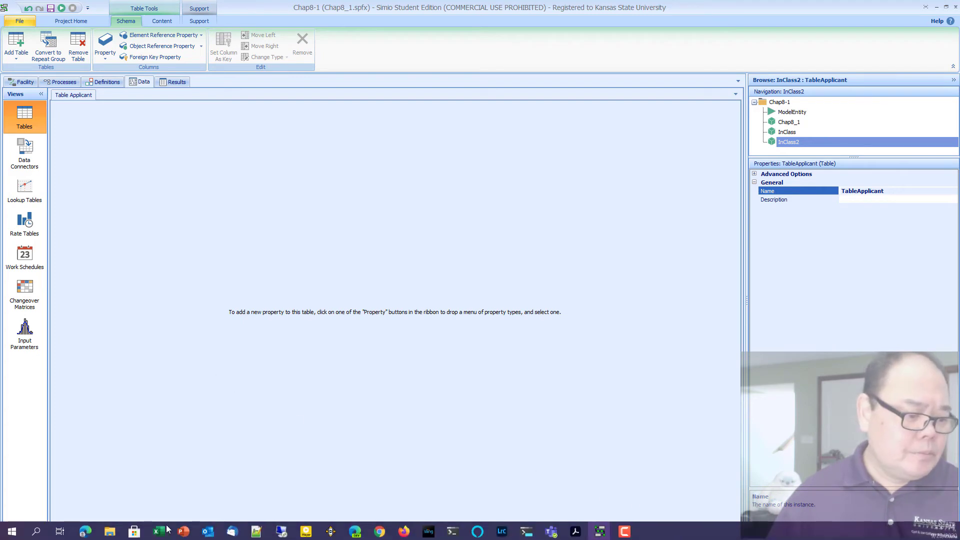
pyautogui.click(286, 487)
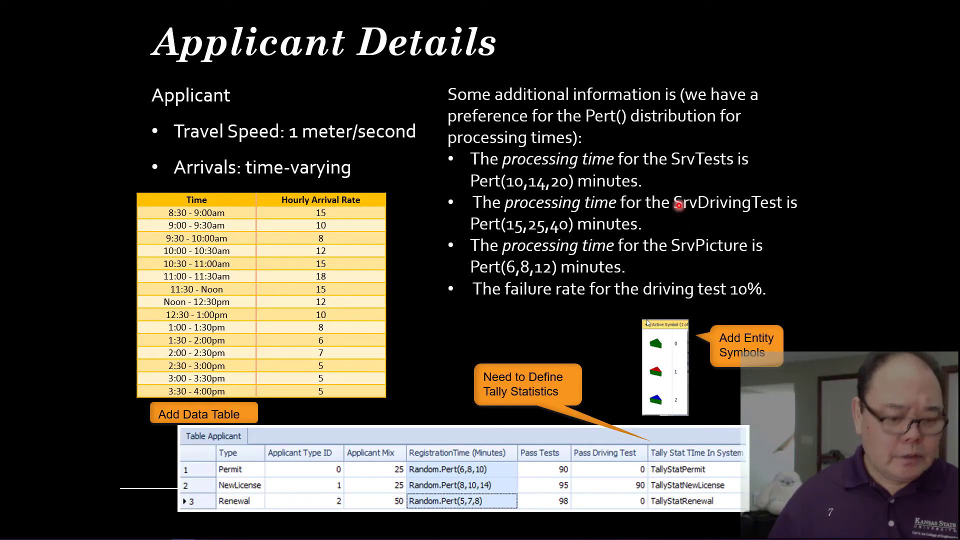
pyautogui.press('Right')
pyautogui.press('Right')
pyautogui.press('Right')
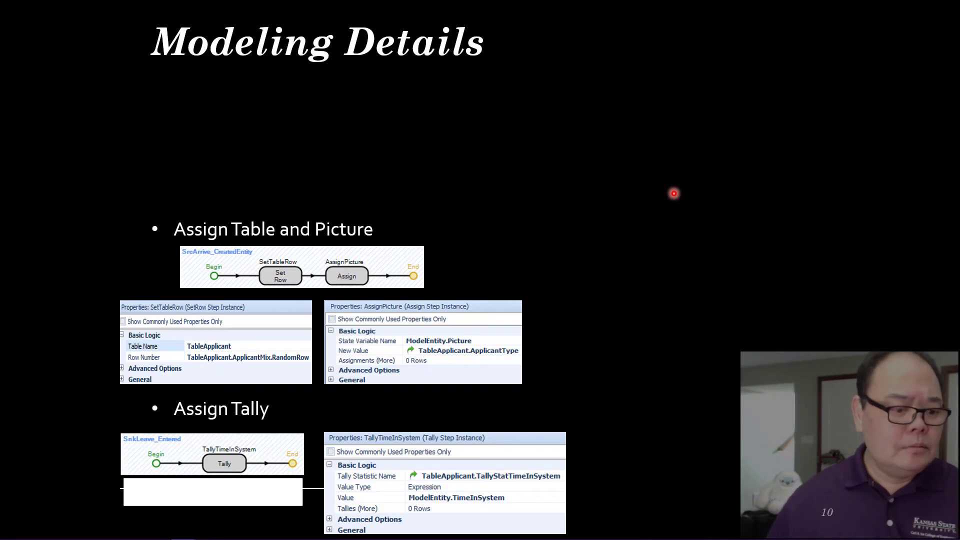
pyautogui.press('Right')
pyautogui.press('Right')
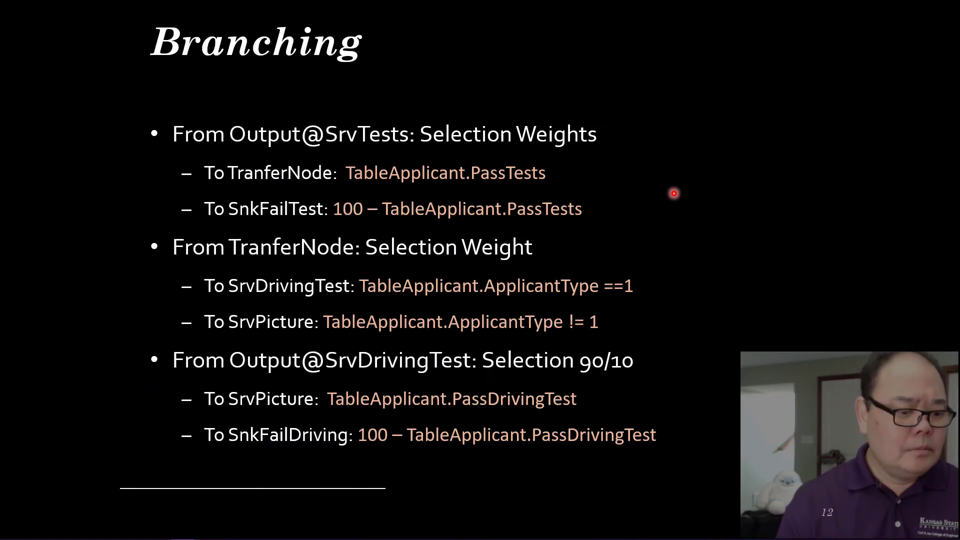
pyautogui.press('Right')
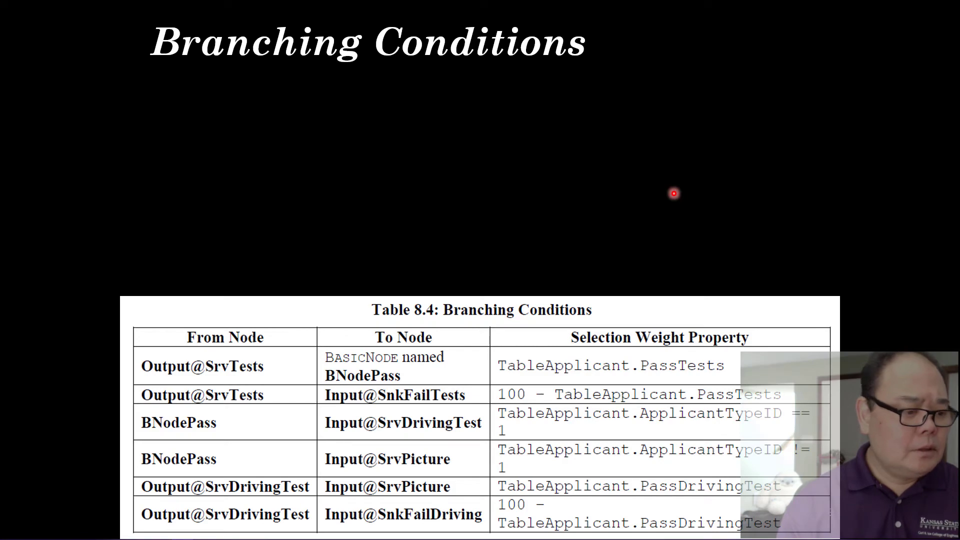
pyautogui.press('Left')
pyautogui.press('Left')
pyautogui.press('Left')
pyautogui.press('Left')
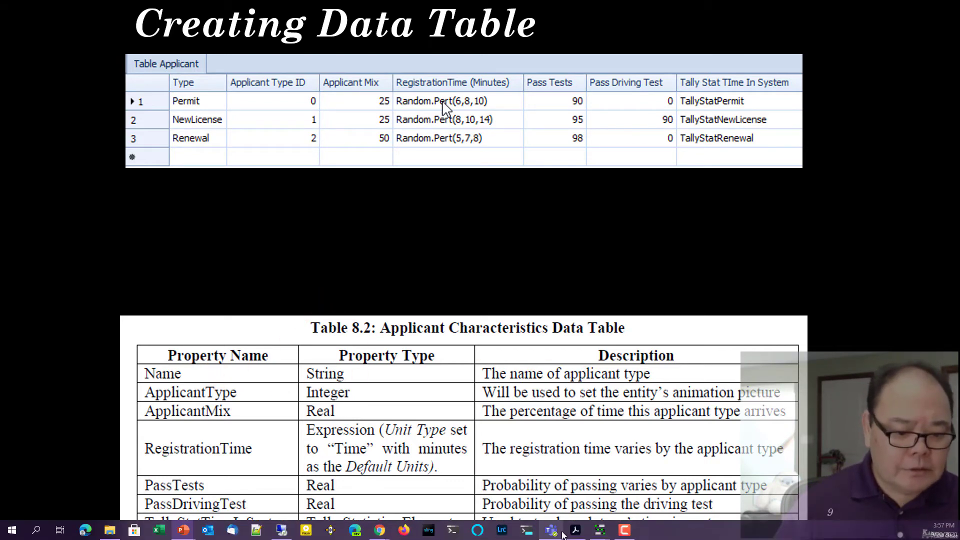
# Step: Switch back to Simio and add a String property column named Type to TableApplicant
pyautogui.moveTo(600, 530)
pyautogui.click(658, 478)
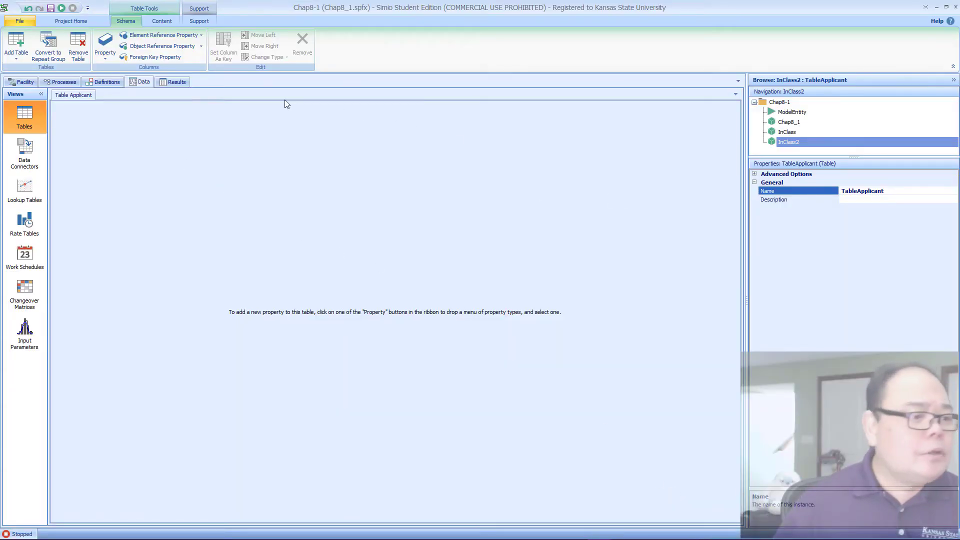
pyautogui.click(102, 56)
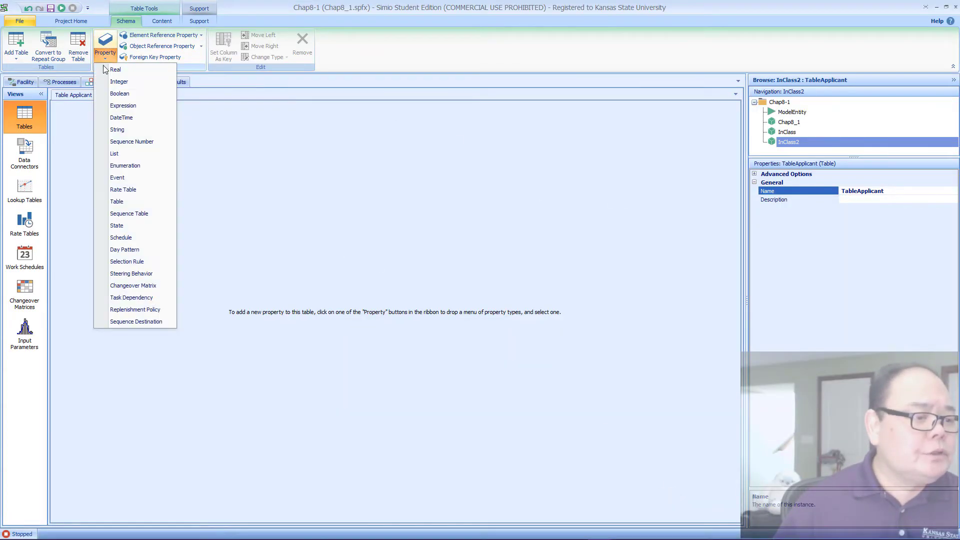
pyautogui.click(116, 129)
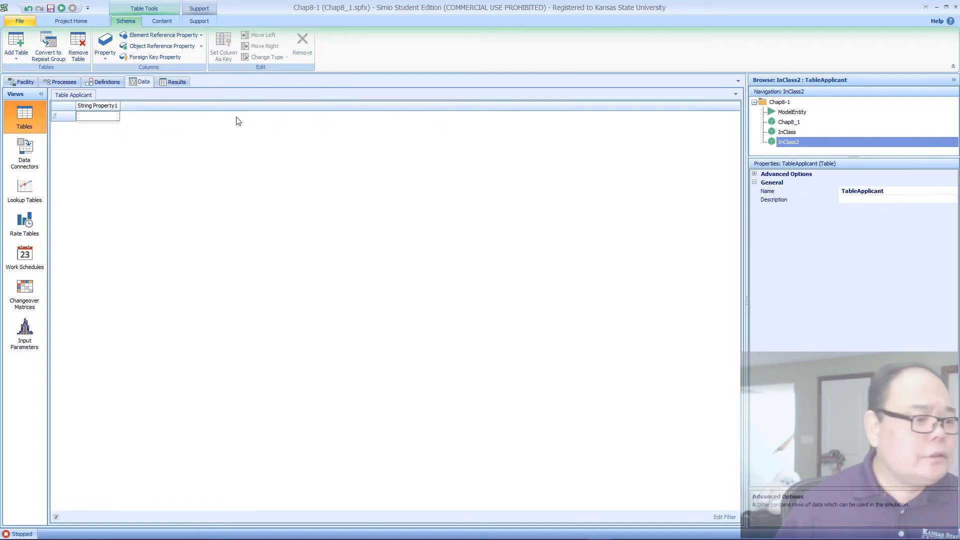
pyautogui.click(97, 109)
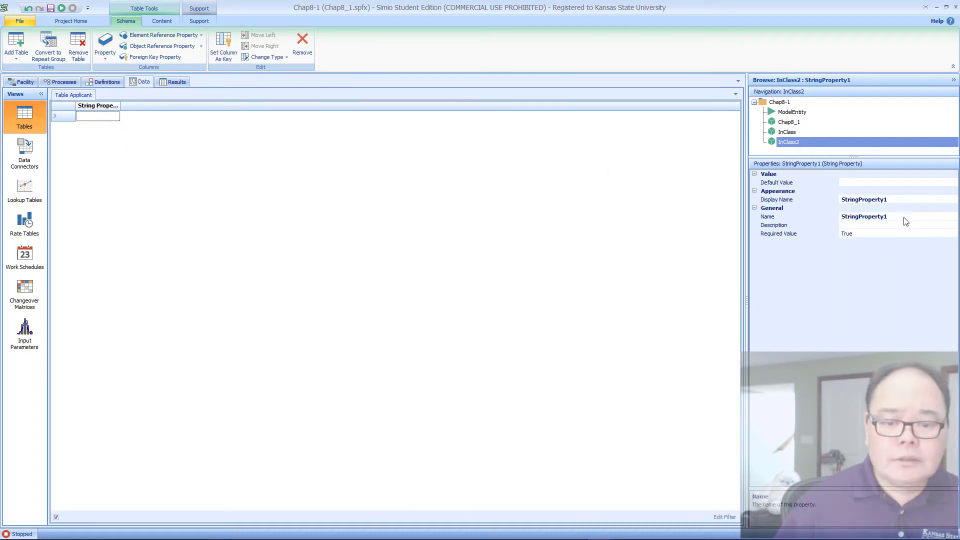
pyautogui.click(792, 218)
pyautogui.write('Type')
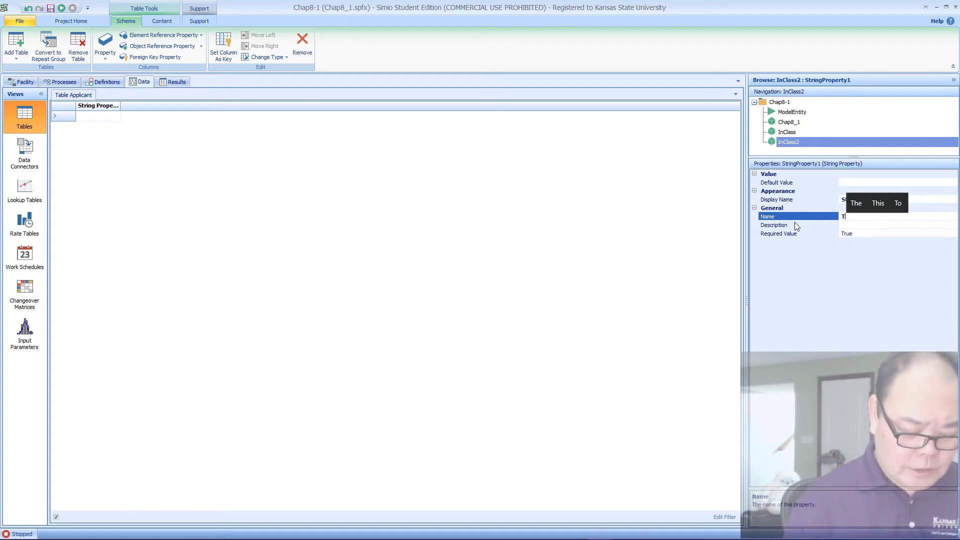
pyautogui.press('Return')
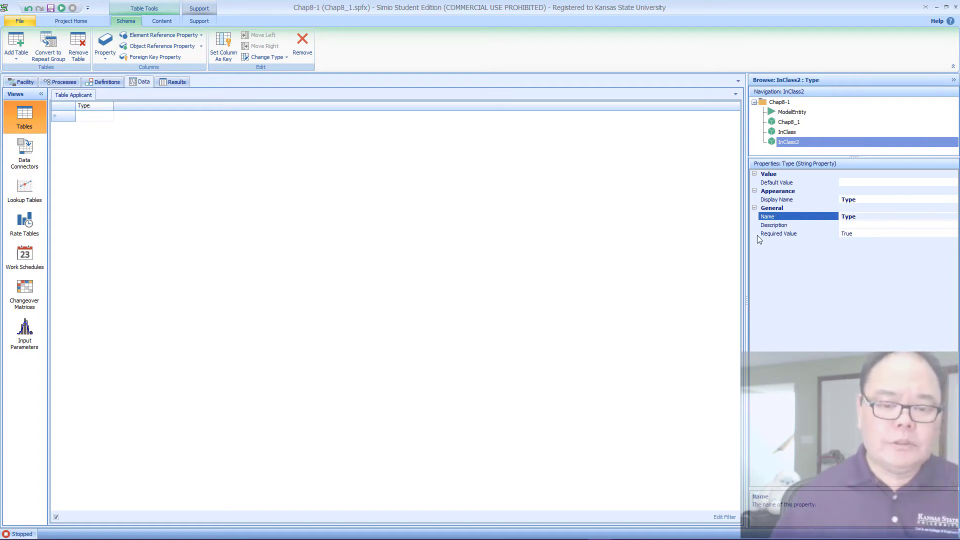
# Step: Enter Permit, NewLicense and Renewal as three rows in the Type column
pyautogui.click(93, 119)
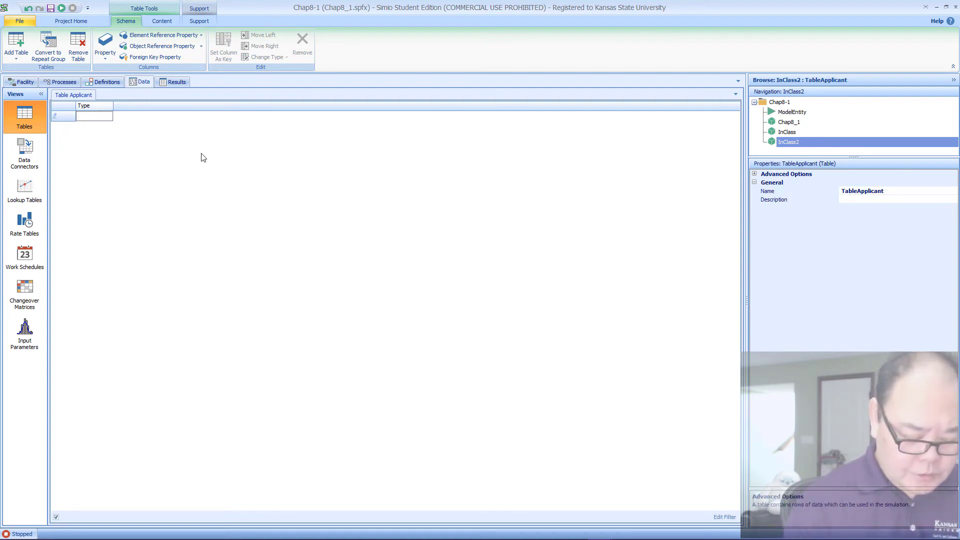
pyautogui.write('Permit')
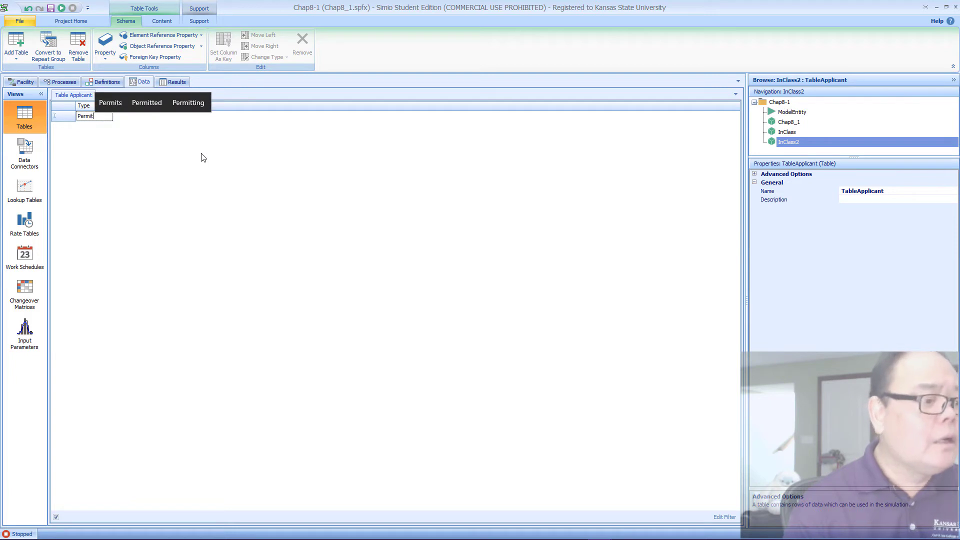
pyautogui.press('Return')
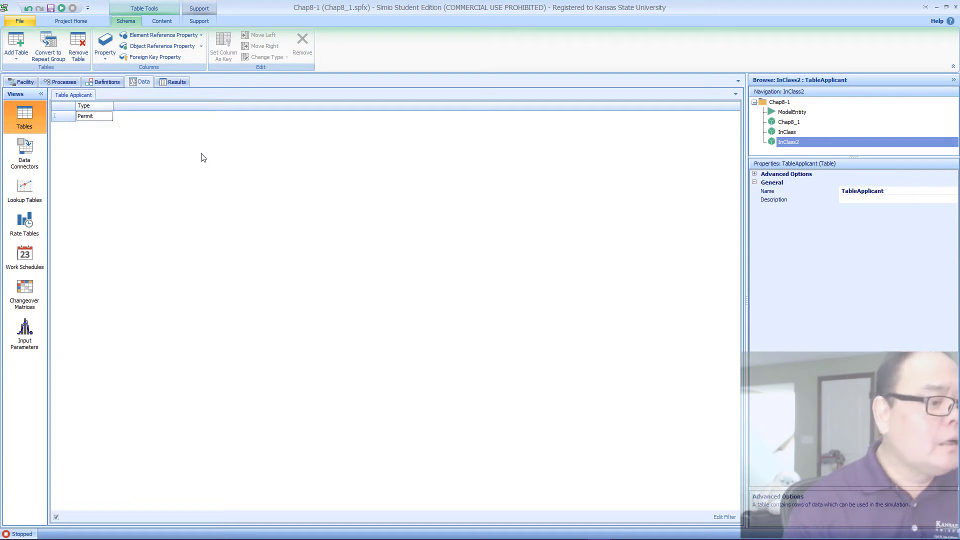
pyautogui.write('New')
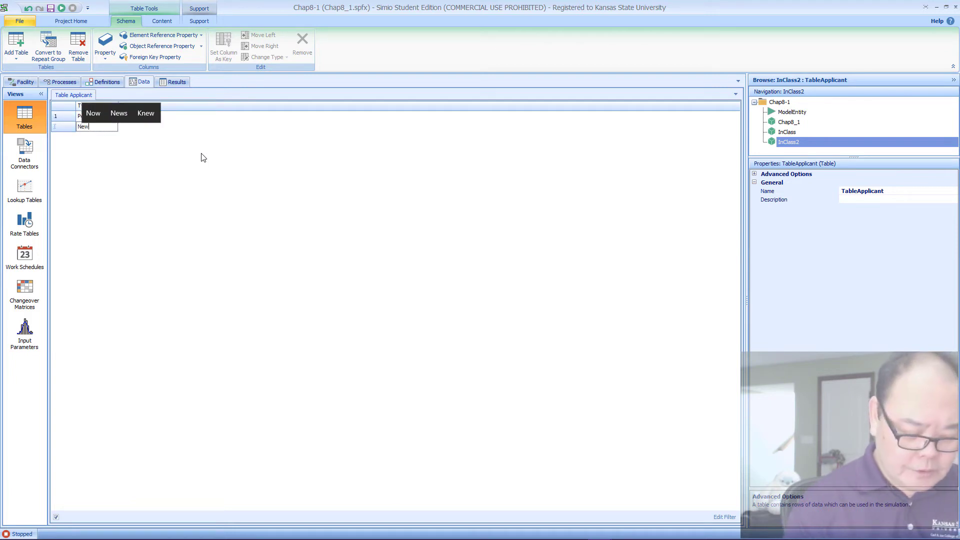
pyautogui.write('Li')
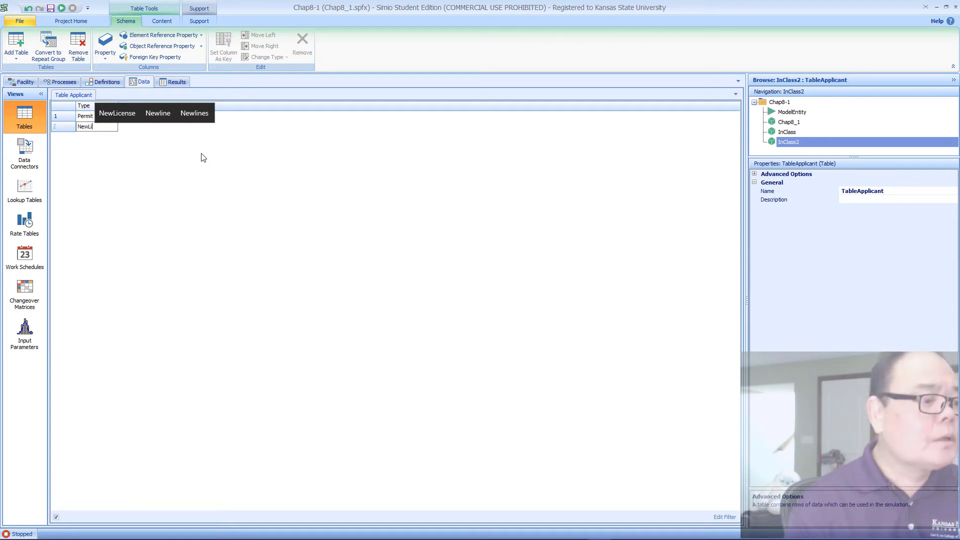
pyautogui.write('cense')
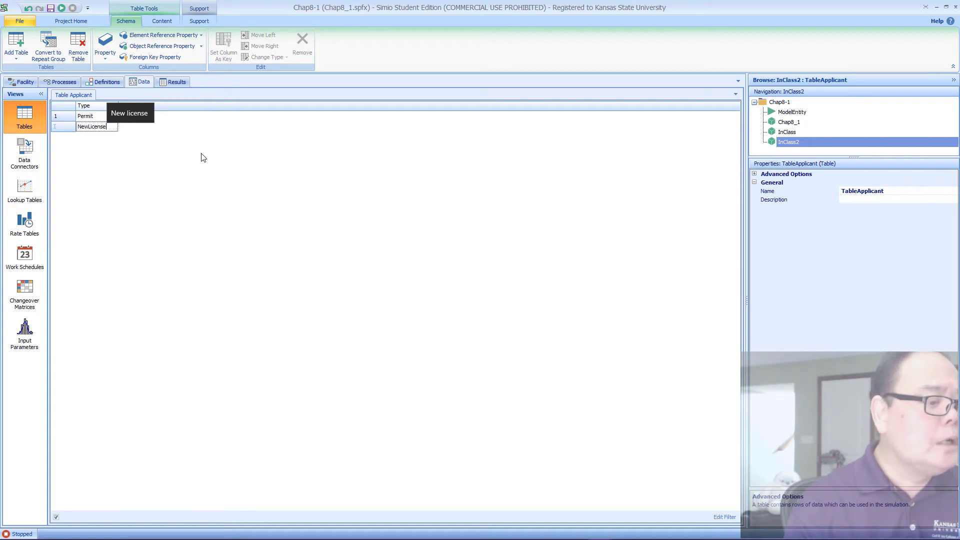
pyautogui.press('Return')
pyautogui.write('Re')
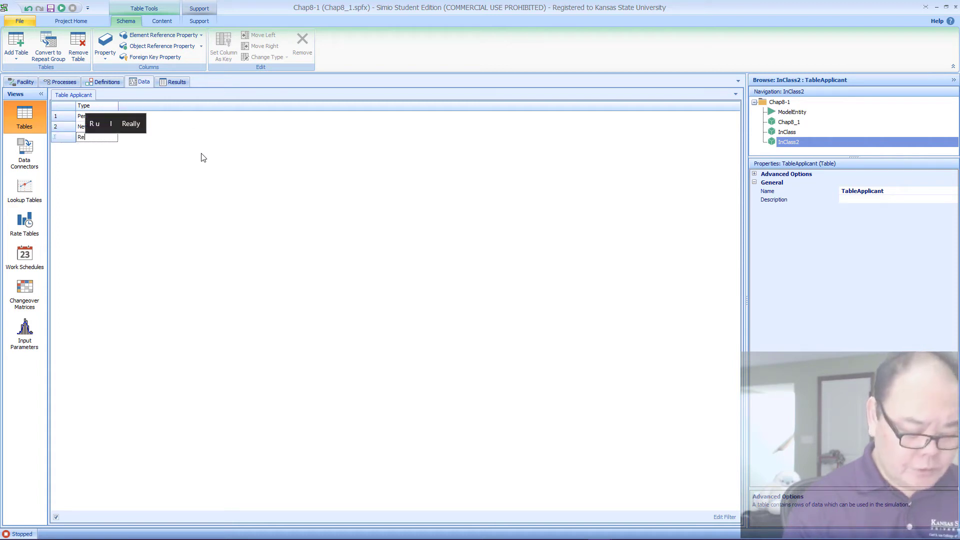
pyautogui.write('newal')
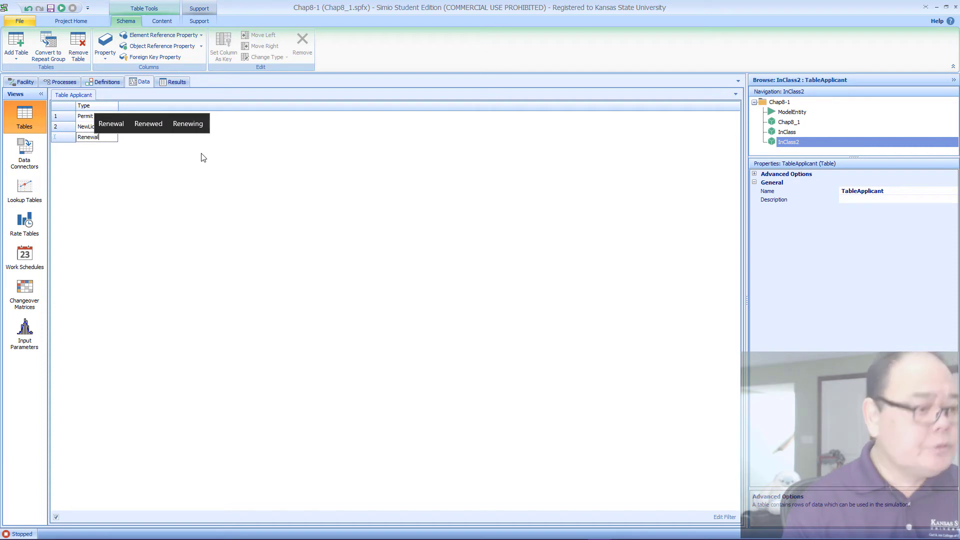
pyautogui.press('Return')
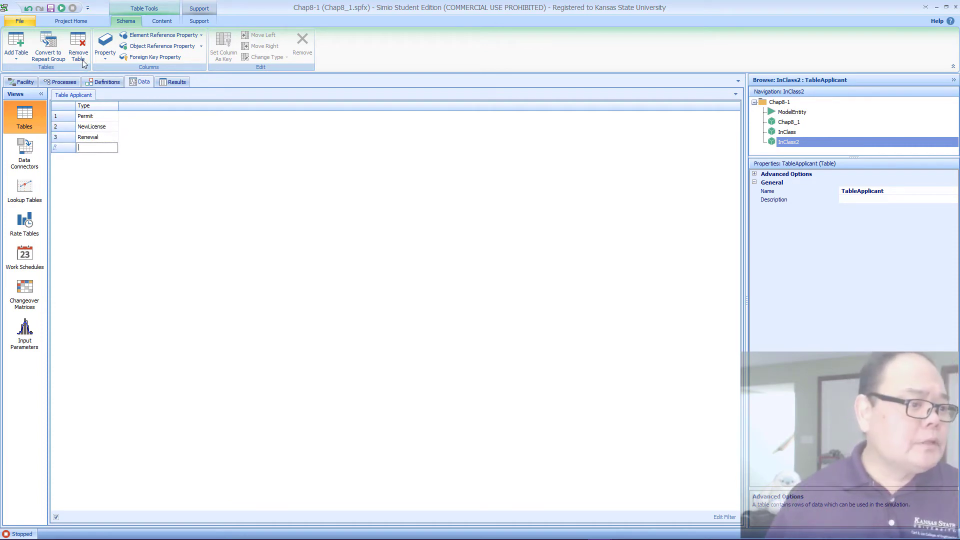
# Step: Add an Integer property column named ID to TableApplicant
pyautogui.click(105, 50)
pyautogui.click(120, 82)
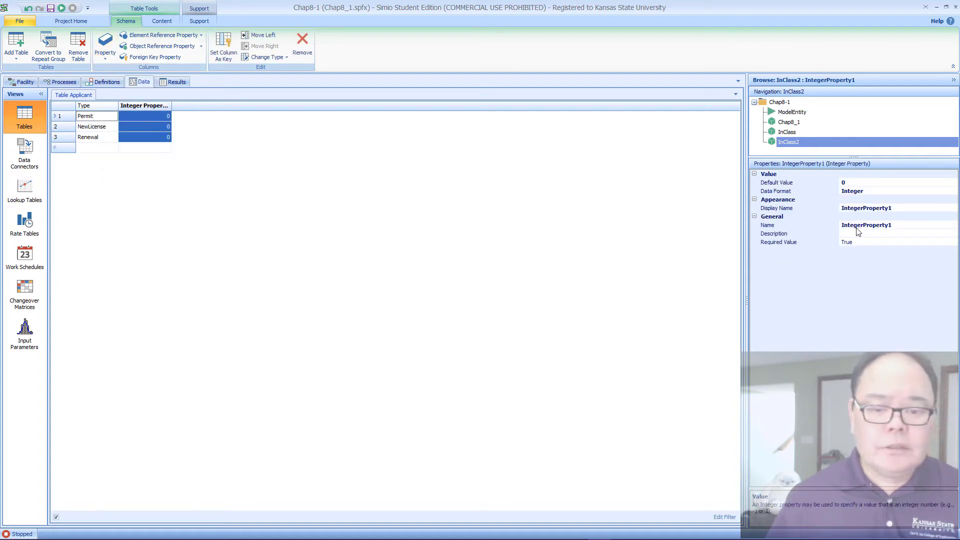
pyautogui.click(900, 226)
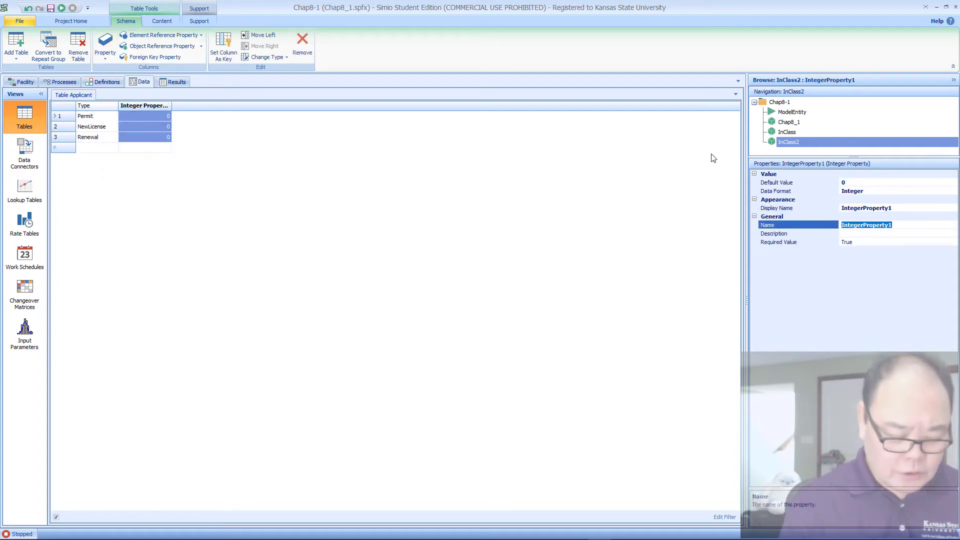
pyautogui.write('ID')
pyautogui.press('Return')
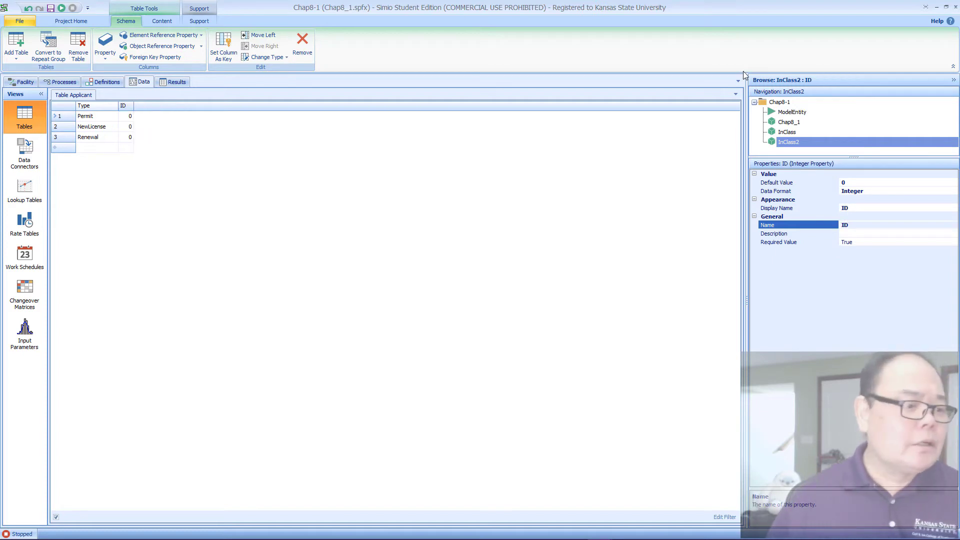
# Step: Set the ID to 1 for NewLicense and 2 for Renewal
pyautogui.click(129, 127)
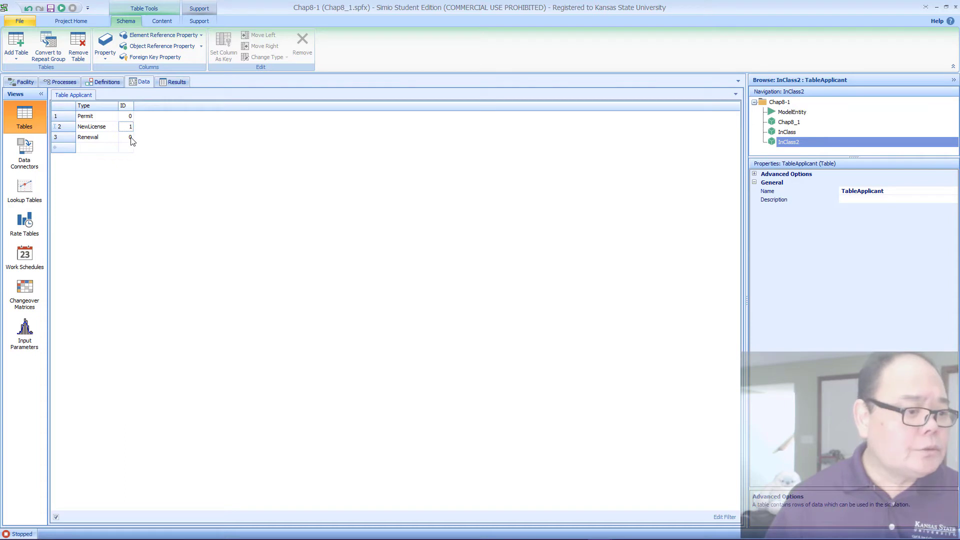
pyautogui.click(131, 138)
pyautogui.write('2')
pyautogui.press('Return')
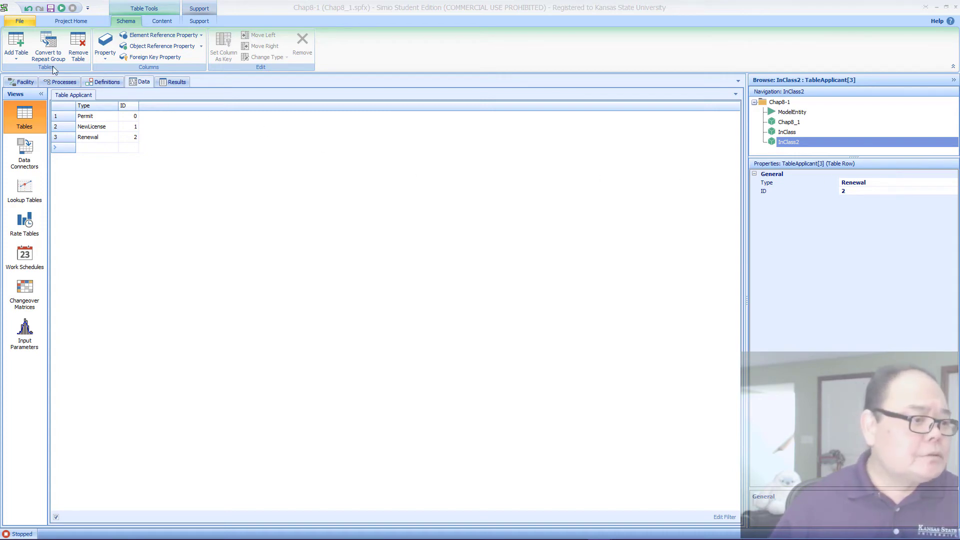
# Step: Add a Real property column named Mix to TableApplicant
pyautogui.click(105, 50)
pyautogui.click(112, 77)
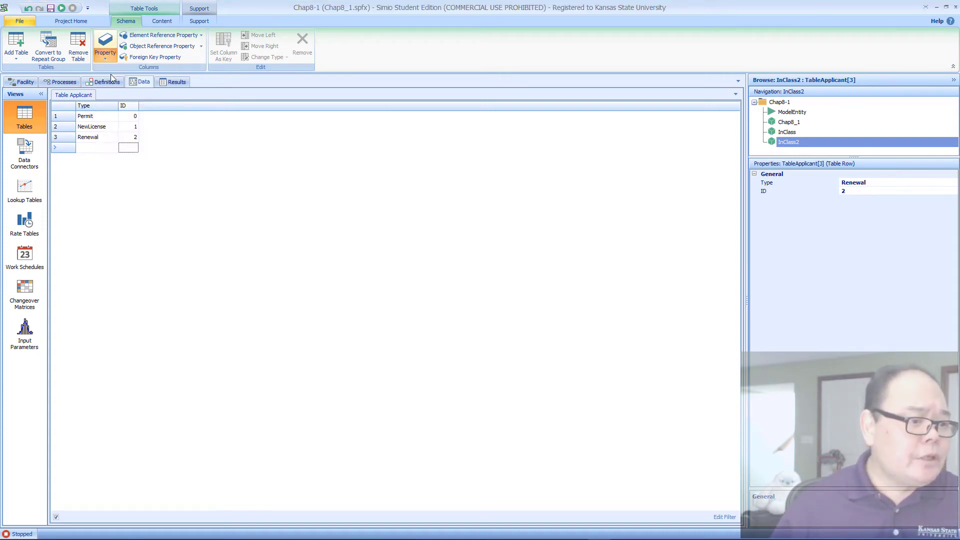
pyautogui.click(865, 234)
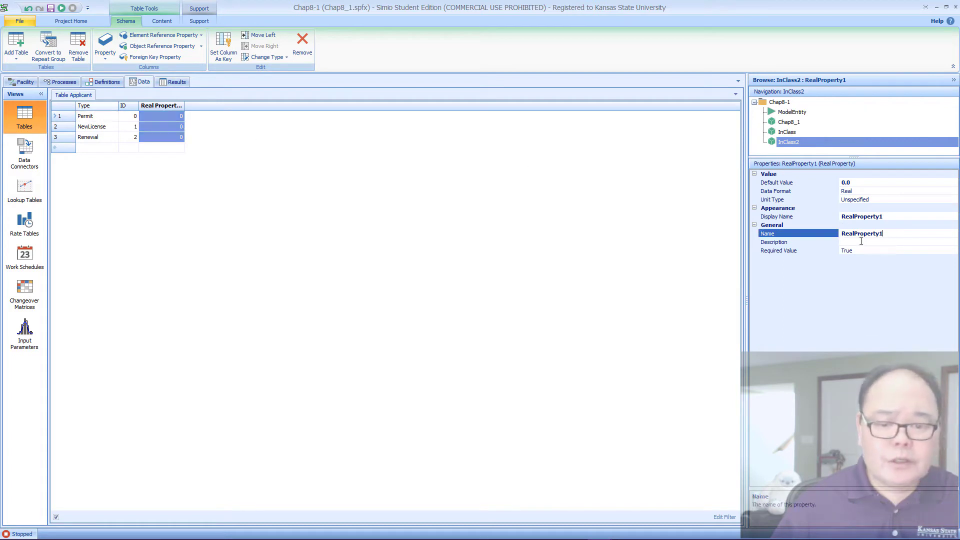
pyautogui.hotkey('ctrl', 'a')
pyautogui.write('Mix')
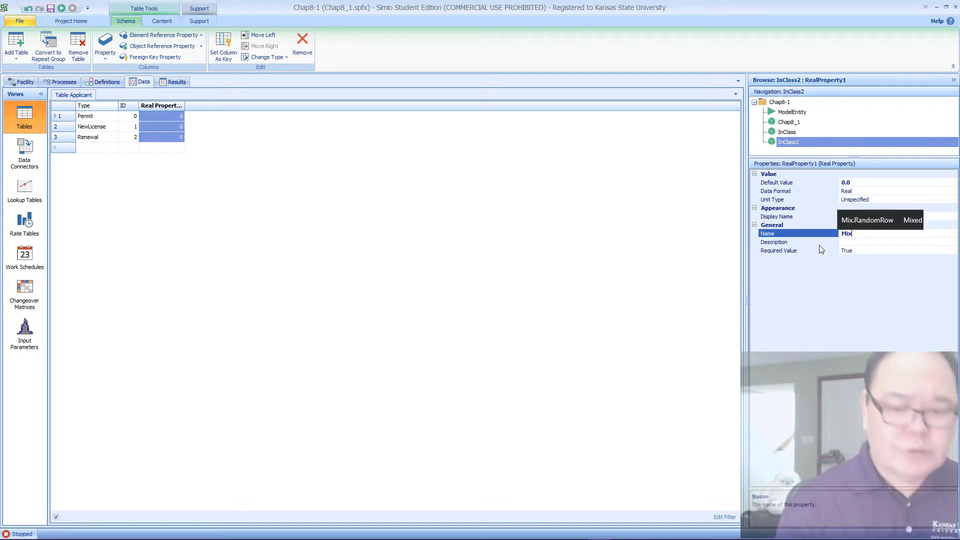
pyautogui.press('Return')
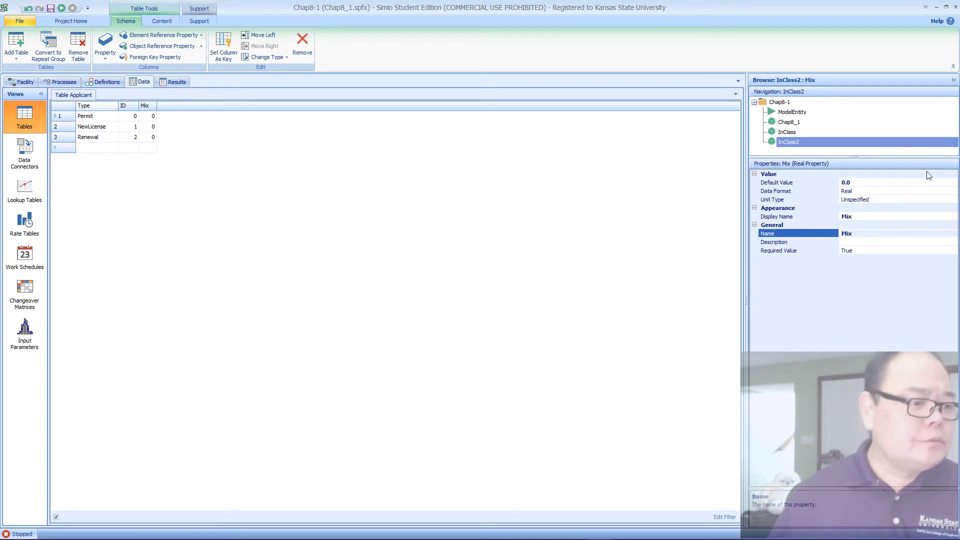
# Step: Set the Mix to 25 for Permit, 25 for NewLicense and 50 for Renewal
pyautogui.click(154, 117)
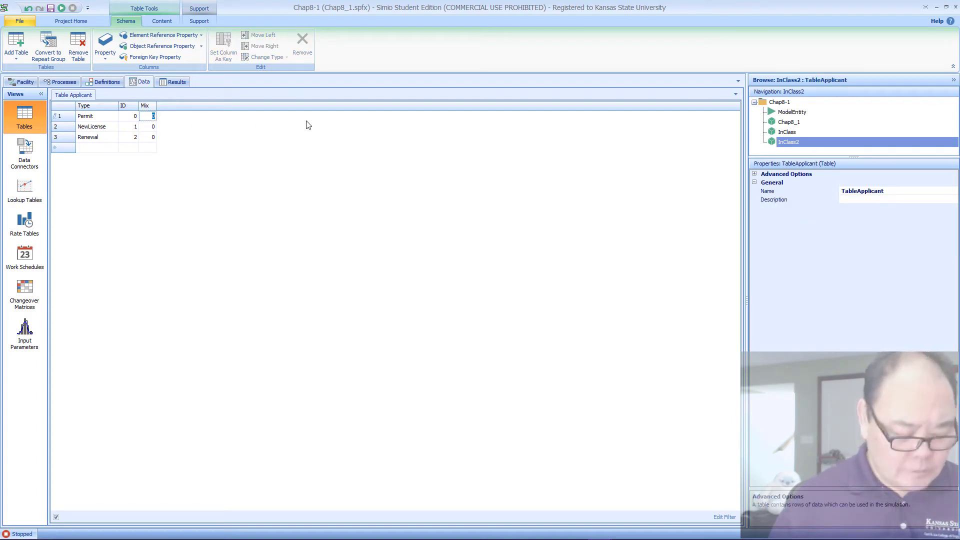
pyautogui.press('Return')
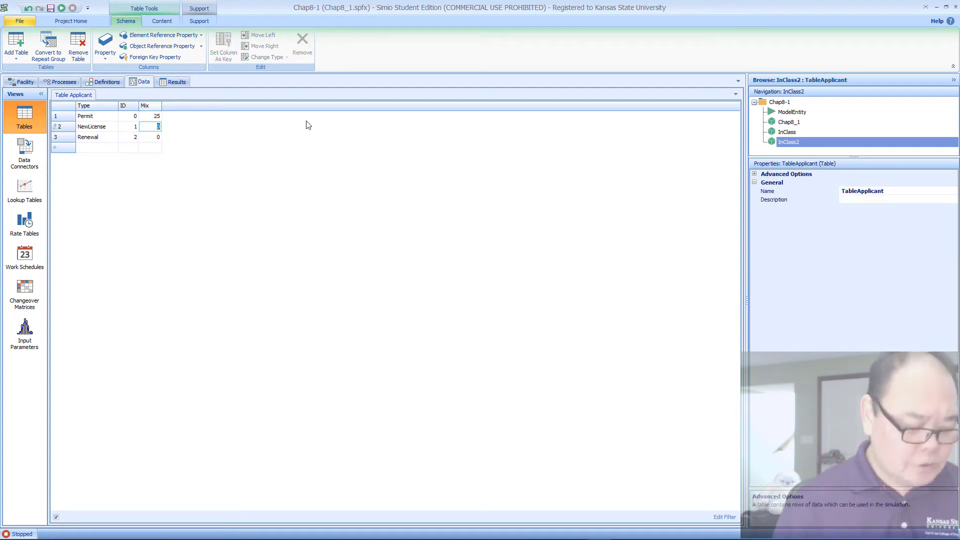
pyautogui.write('25')
pyautogui.press('Return')
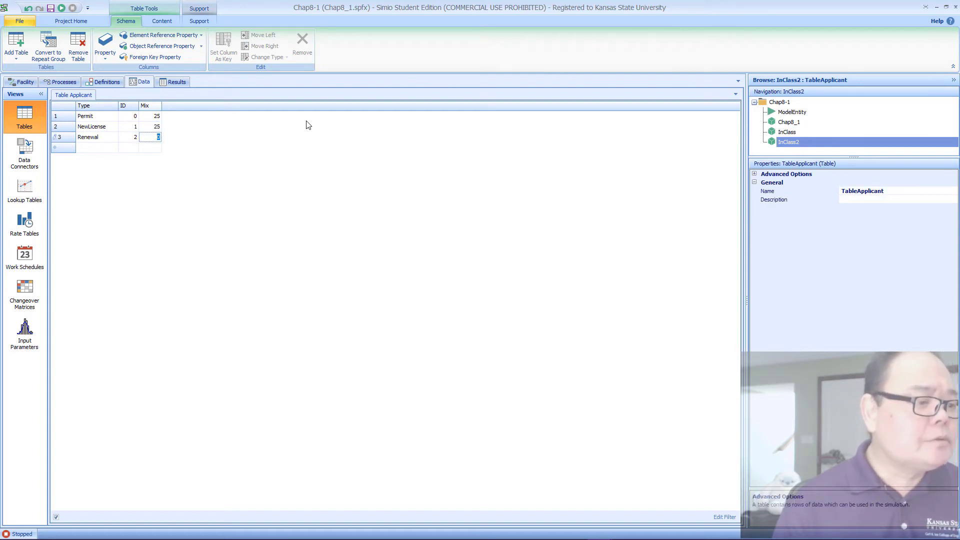
pyautogui.write('50')
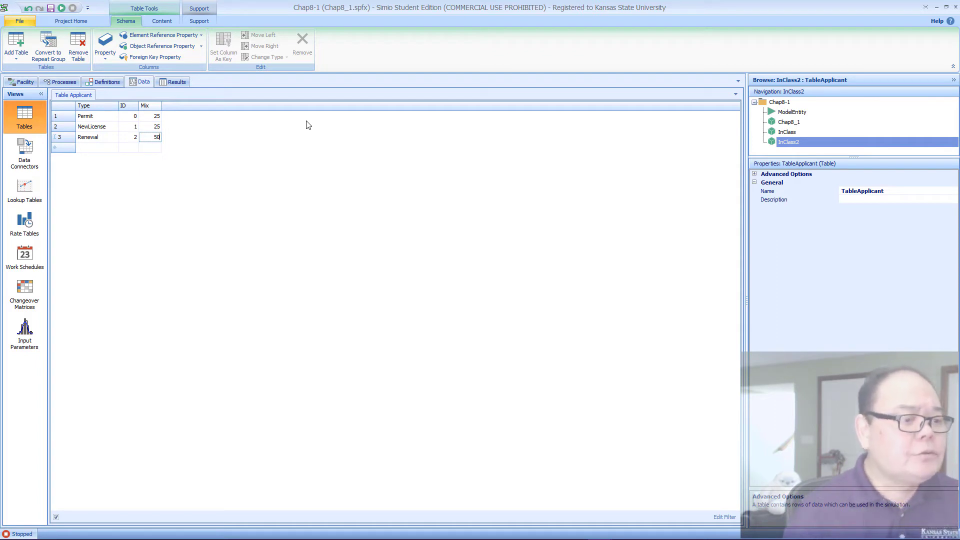
pyautogui.press('Return')
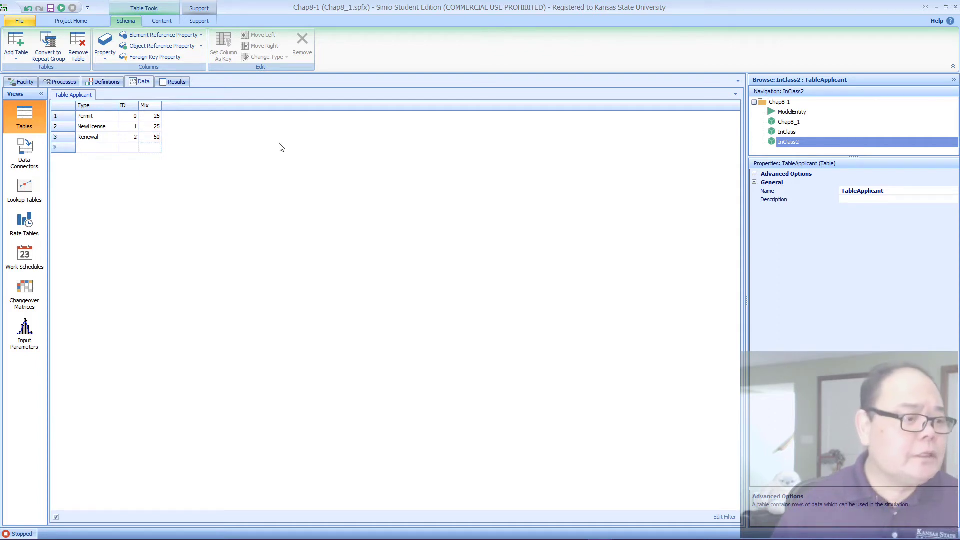
# Step: Add an Expression property column named RegistrationTime to TableApplicant
pyautogui.click(106, 54)
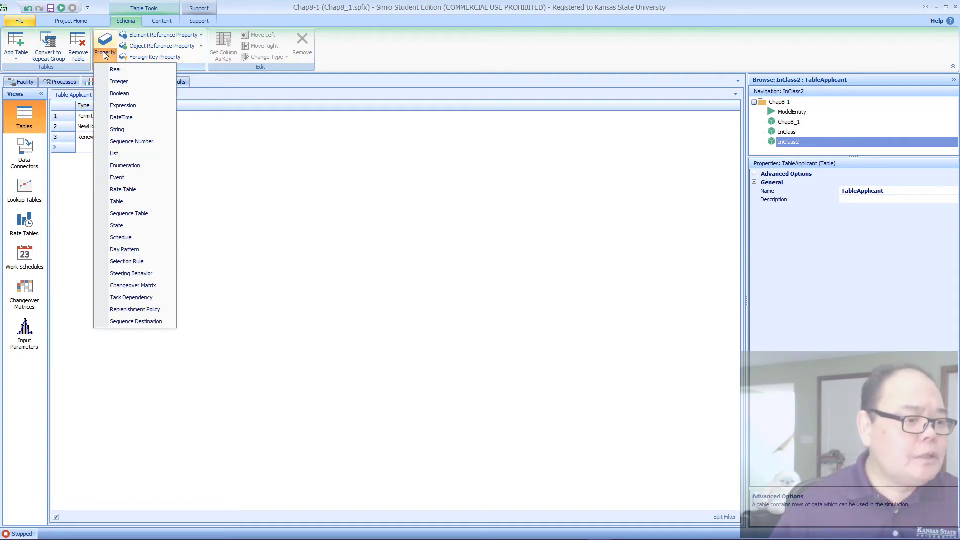
pyautogui.click(123, 106)
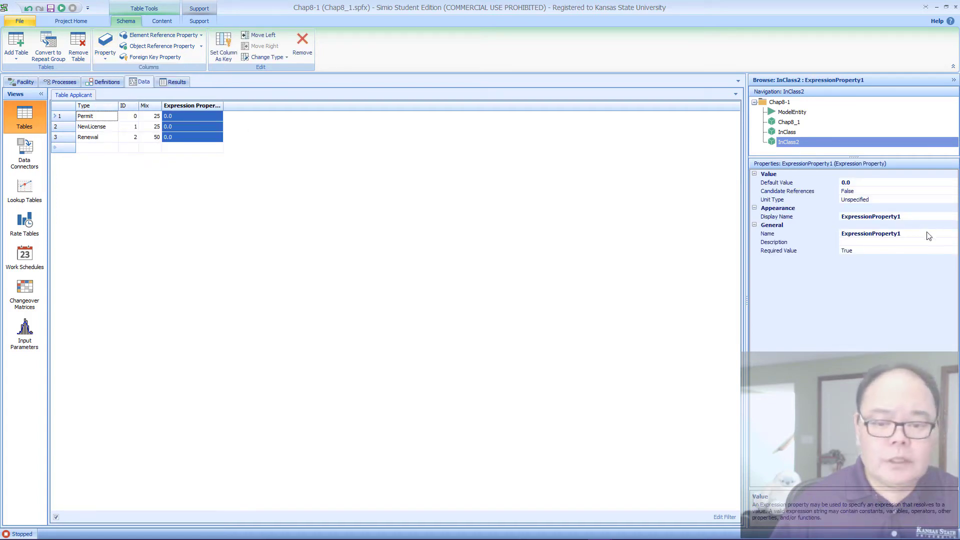
pyautogui.click(768, 234)
pyautogui.write('R')
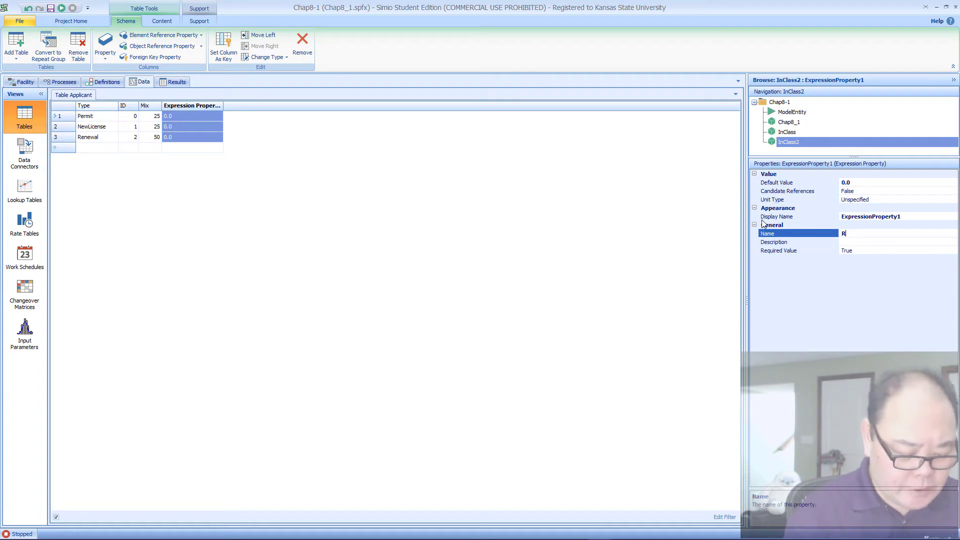
pyautogui.write('egistr')
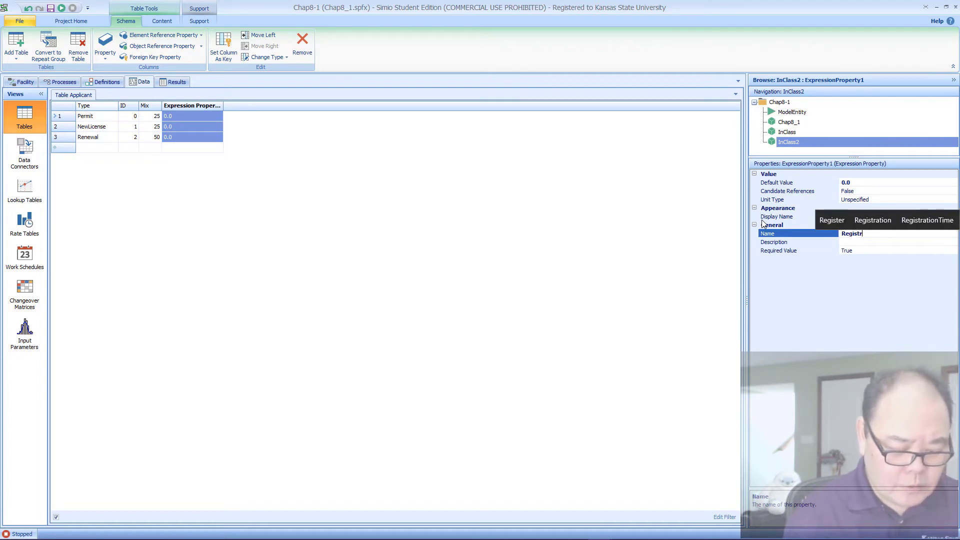
pyautogui.write('ationTime')
pyautogui.press('Return')
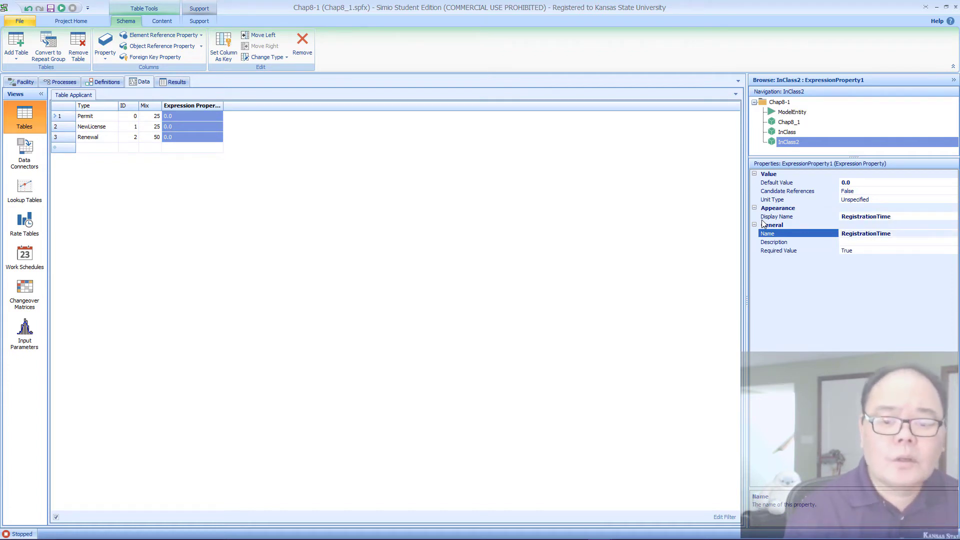
# Step: Set the RegistrationTime column's unit type to Time with Minutes as the default units
pyautogui.click(894, 200)
pyautogui.click(953, 200)
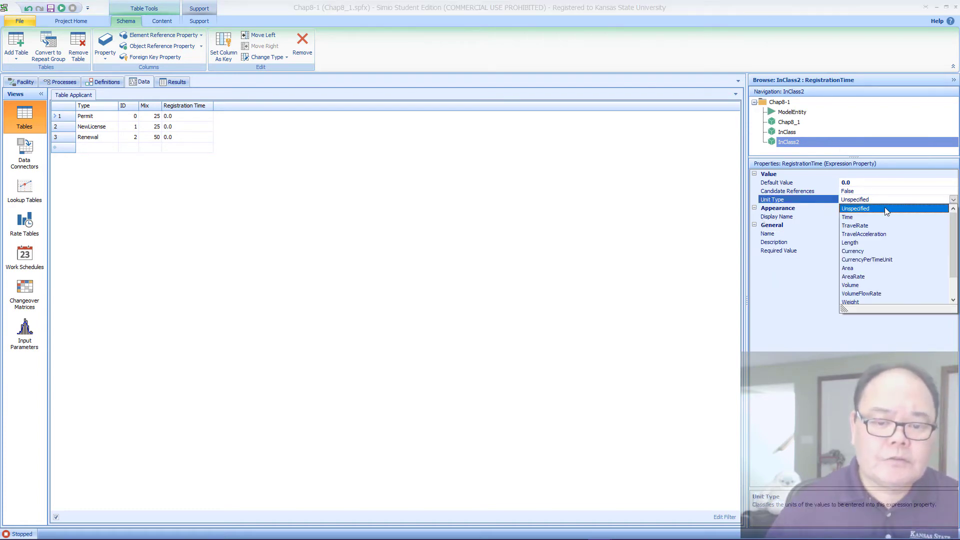
pyautogui.click(856, 218)
pyautogui.click(923, 209)
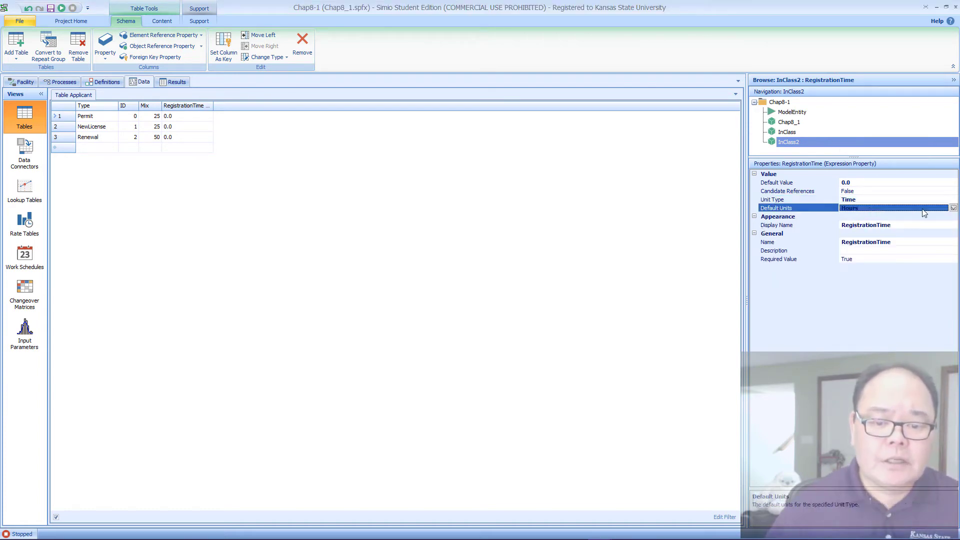
pyautogui.click(953, 208)
pyautogui.click(868, 228)
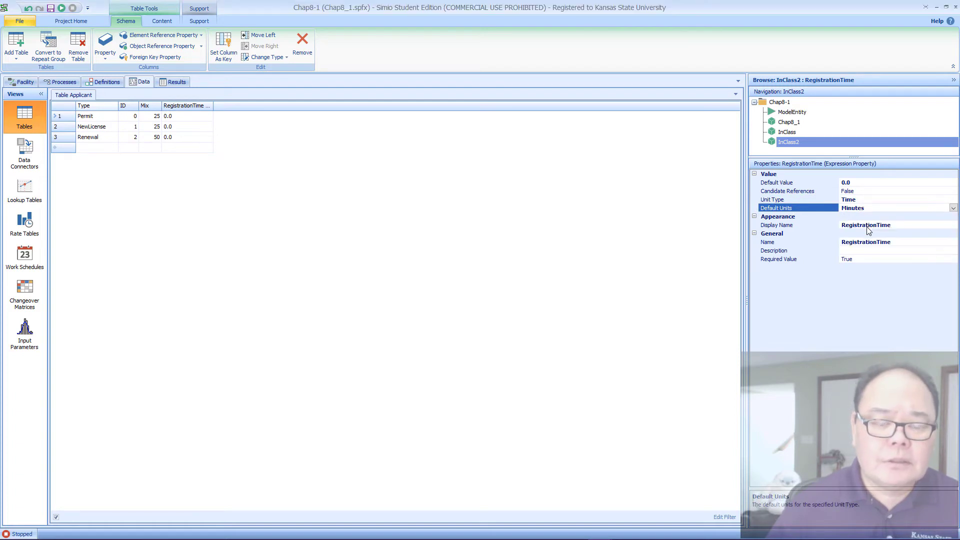
# Step: Enter Random.Pert(6,8,10) as the RegistrationTime of the Permit row
pyautogui.click(186, 119)
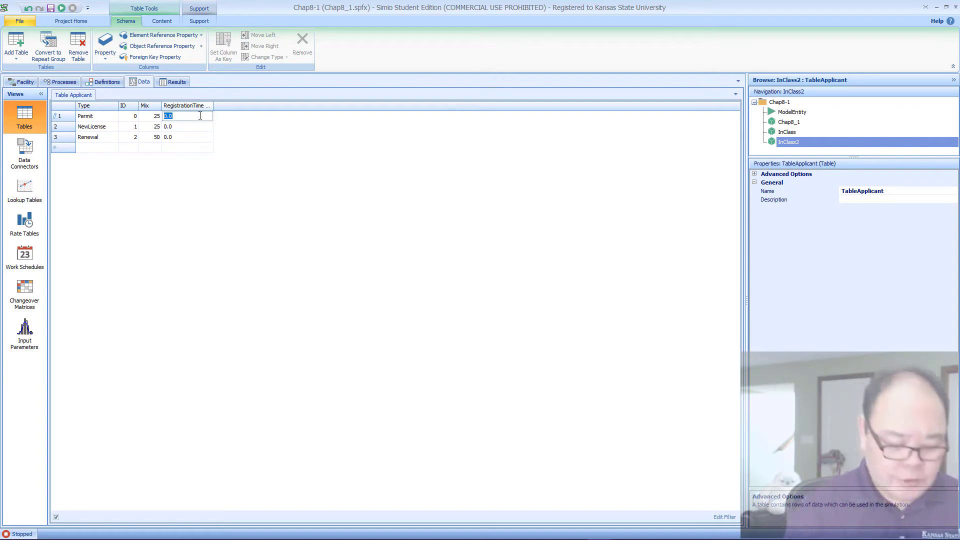
pyautogui.write('Random.')
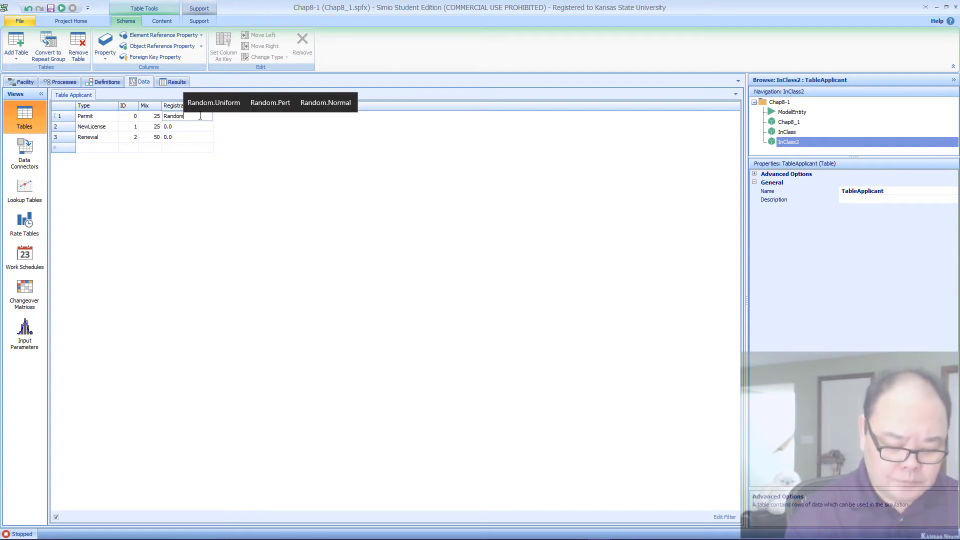
pyautogui.write('Pert')
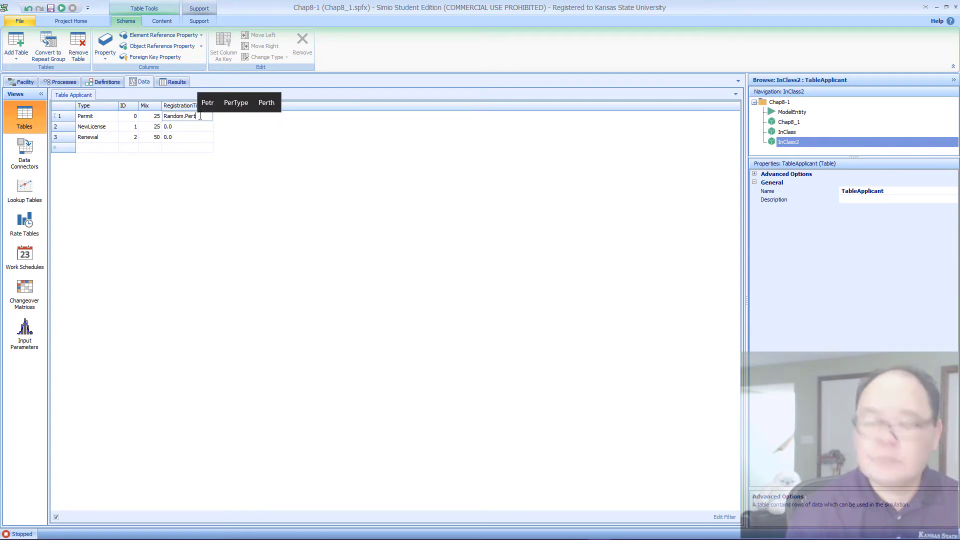
pyautogui.write('(')
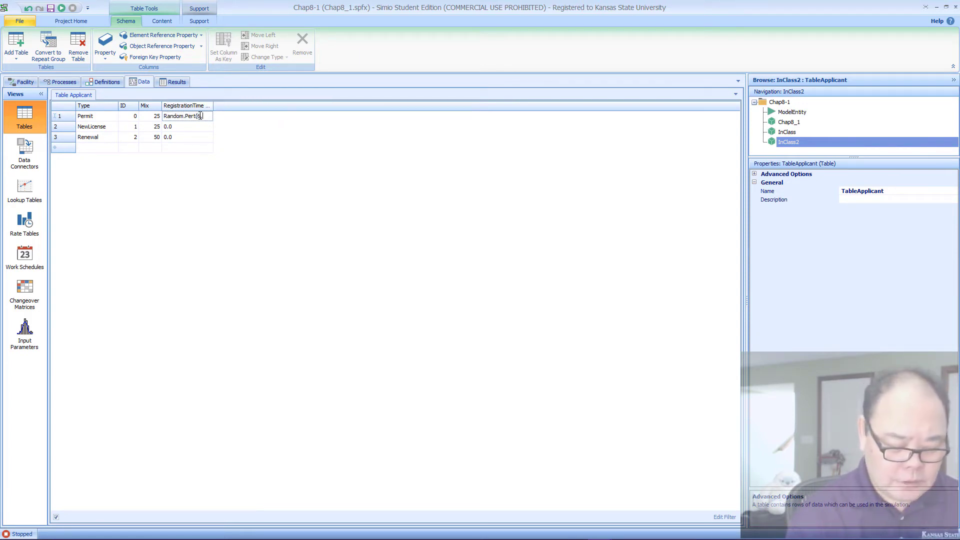
pyautogui.write('6,8,1')
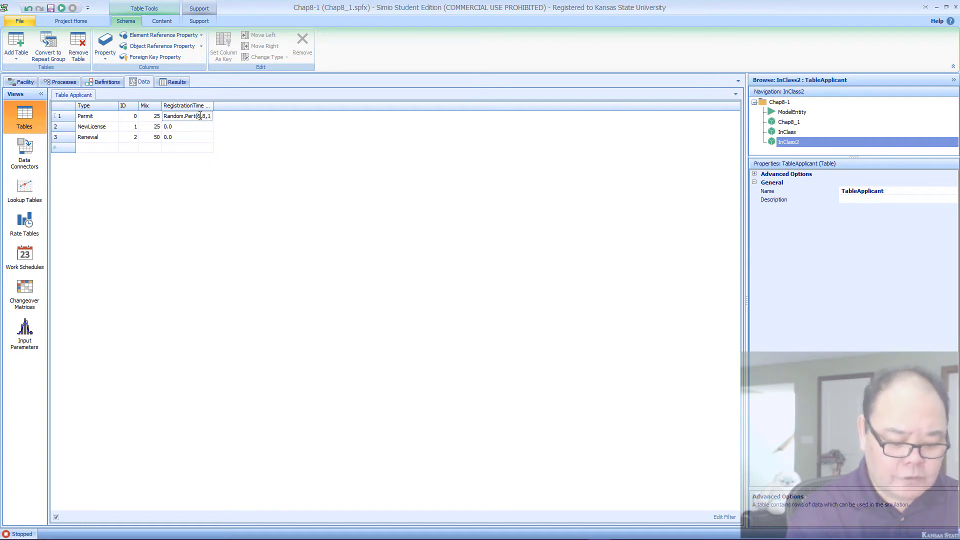
pyautogui.write('0)')
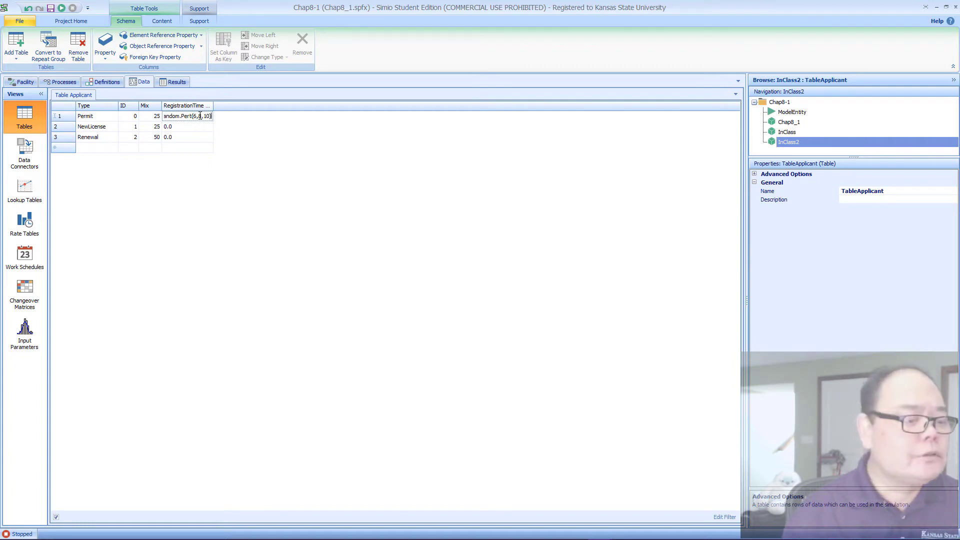
pyautogui.press('Return')
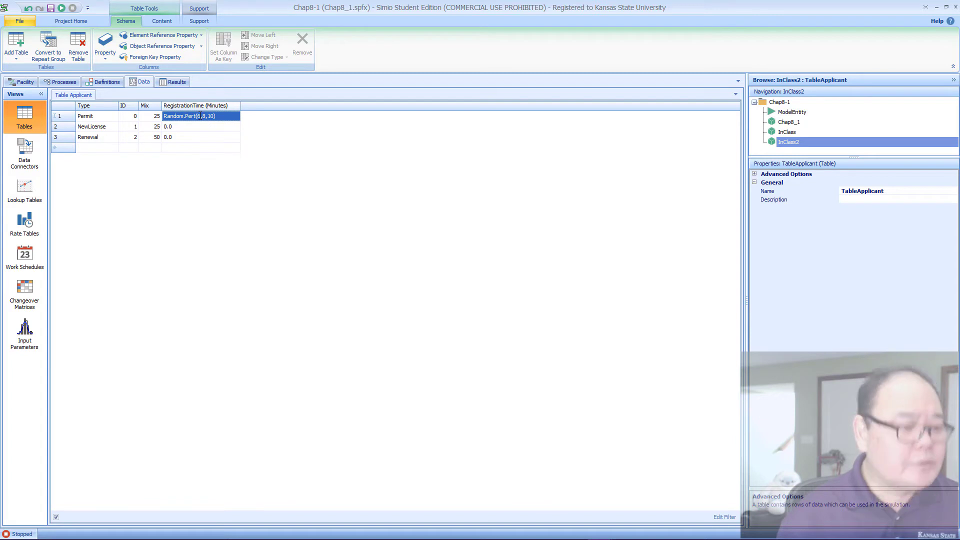
# Step: Copy the Permit row's RegistrationTime expression into the NewLicense and Renewal rows
pyautogui.hotkey('shift', 'Down')
pyautogui.hotkey('shift', 'Down')
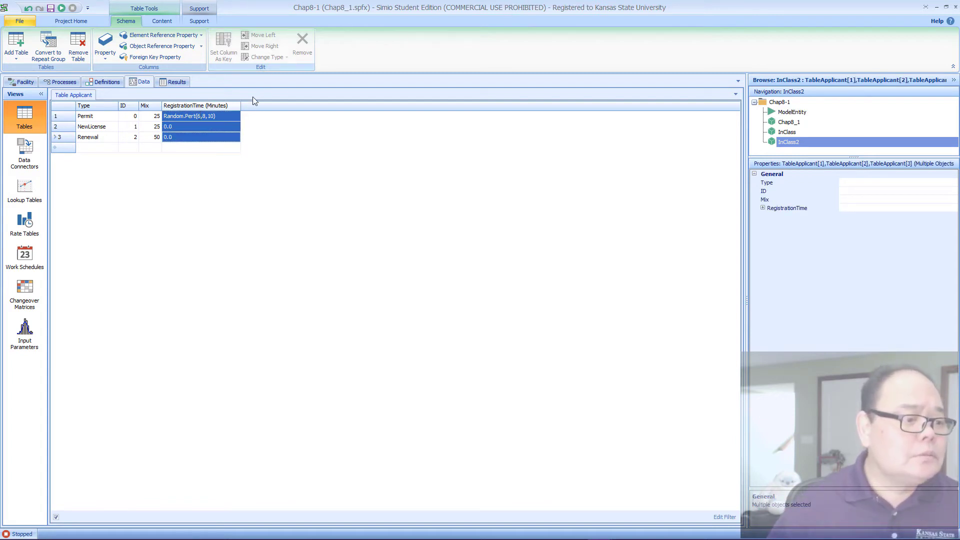
pyautogui.doubleClick(218, 119)
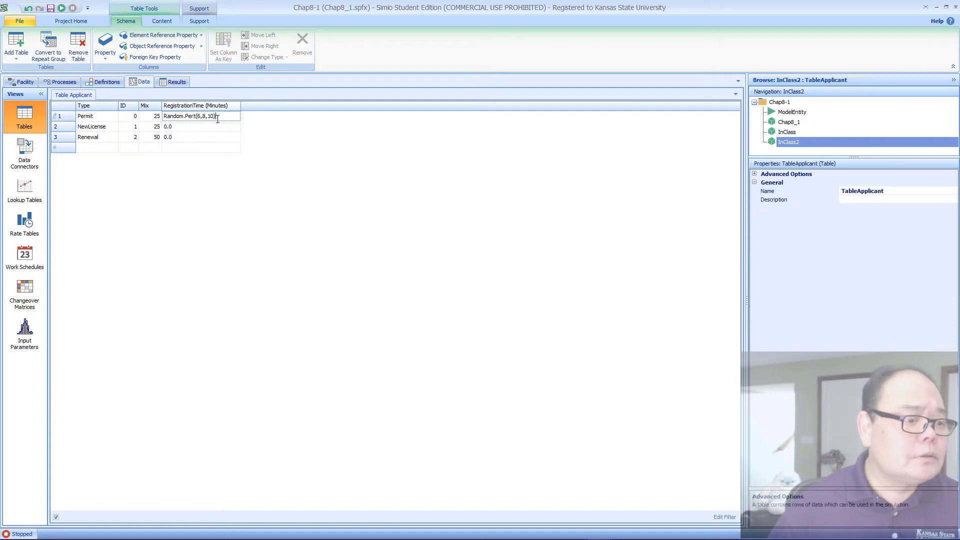
pyautogui.moveTo(217, 119); pyautogui.dragTo(104, 117)
pyautogui.hotkey('ctrl', 'c')
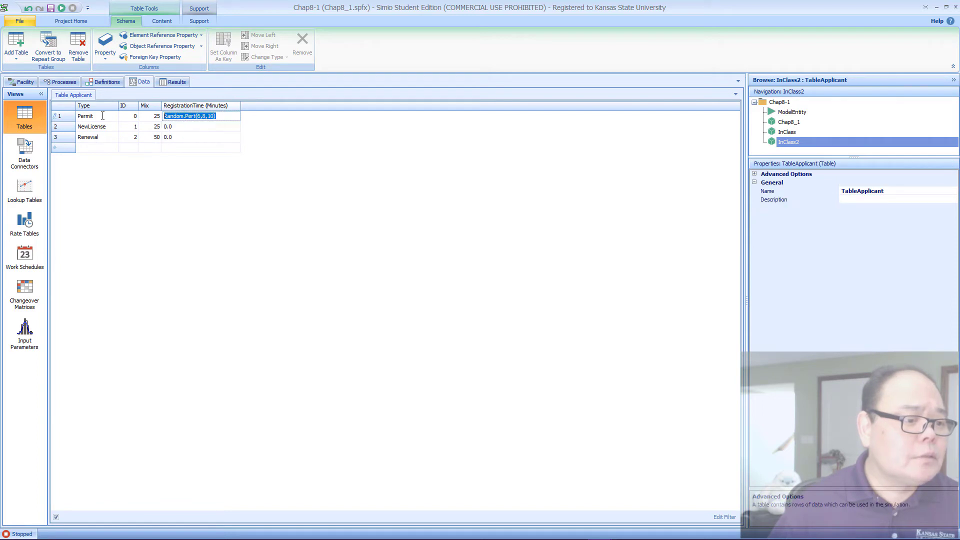
pyautogui.click(167, 128)
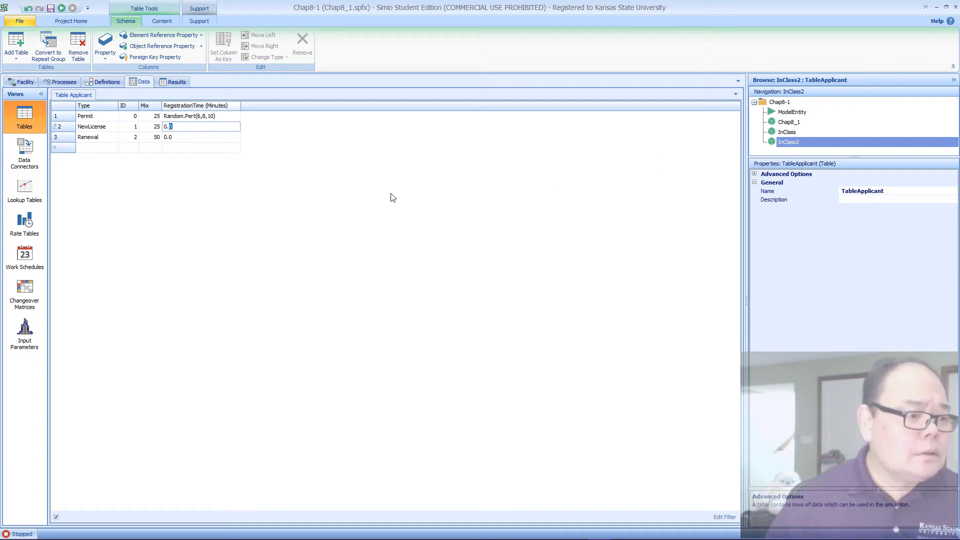
pyautogui.keyDown('shift'); pyautogui.click(217, 139); pyautogui.keyUp('shift')
pyautogui.hotkey('ctrl', 'v')
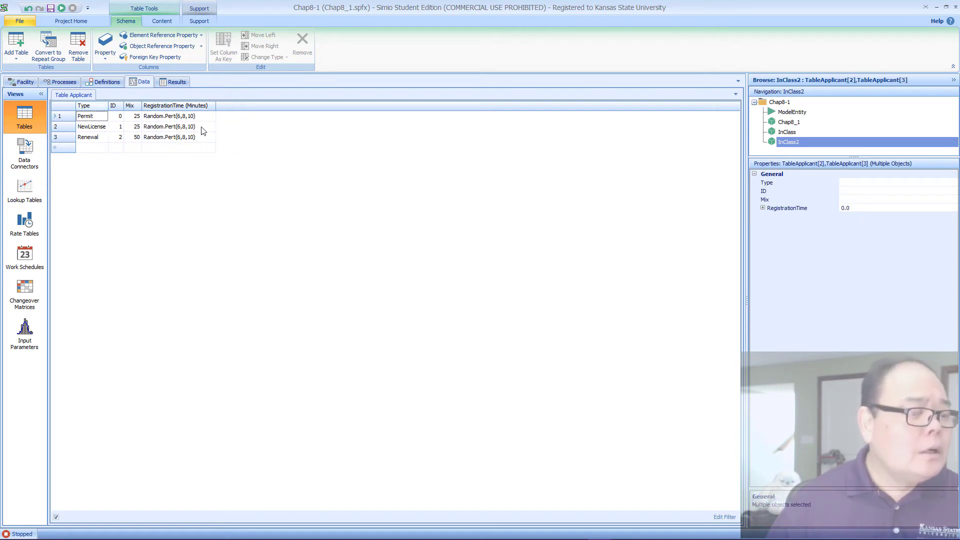
# Step: Change the NewLicense row's RegistrationTime to Random.Pert(8,10,14)
pyautogui.click(176, 128)
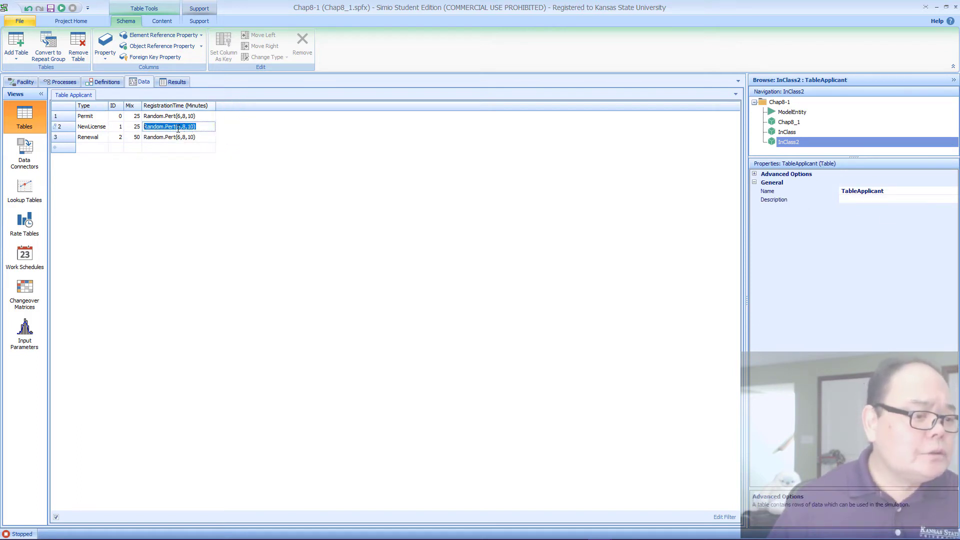
pyautogui.click(252, 136)
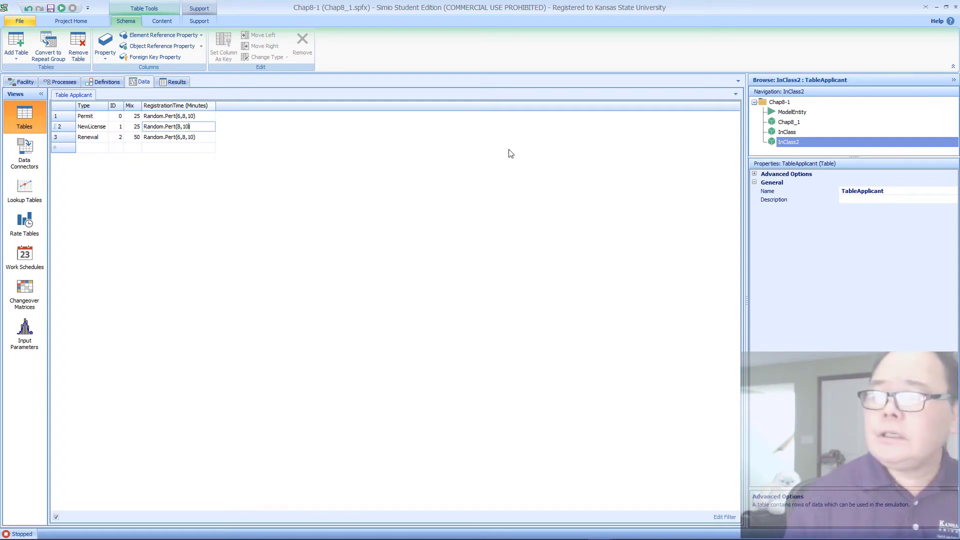
pyautogui.write('4)')
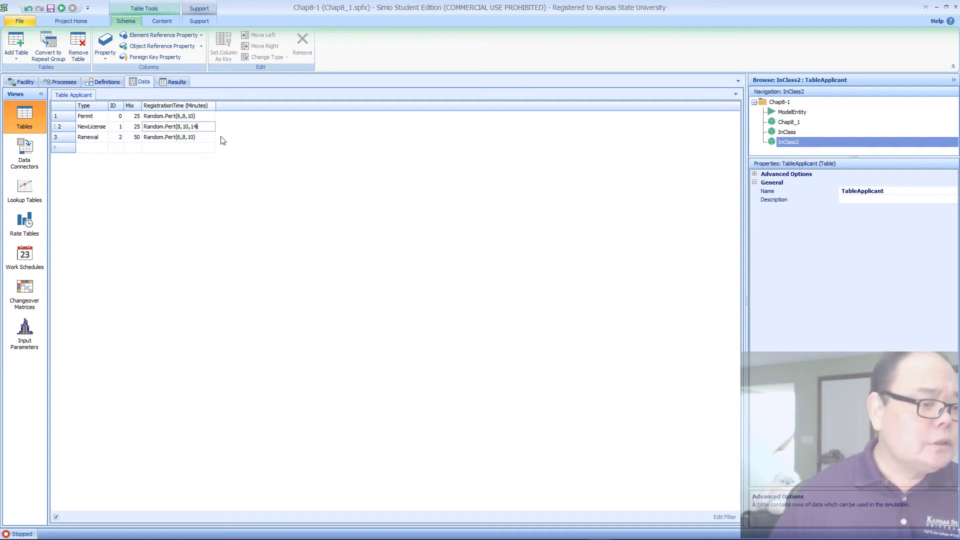
# Step: Change the Renewal row's RegistrationTime to Random.Pert(5,7,8)
pyautogui.click(197, 138)
pyautogui.click(195, 139)
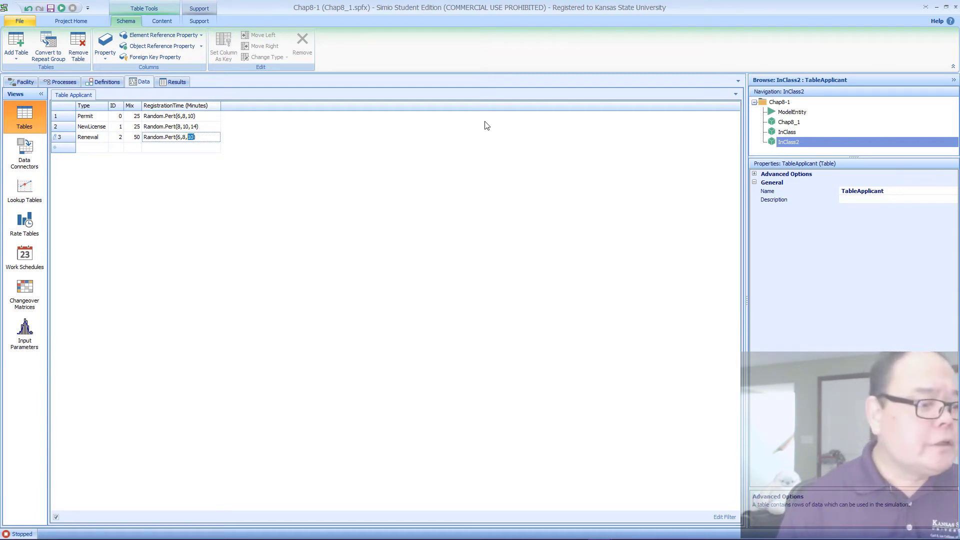
pyautogui.write('5,7')
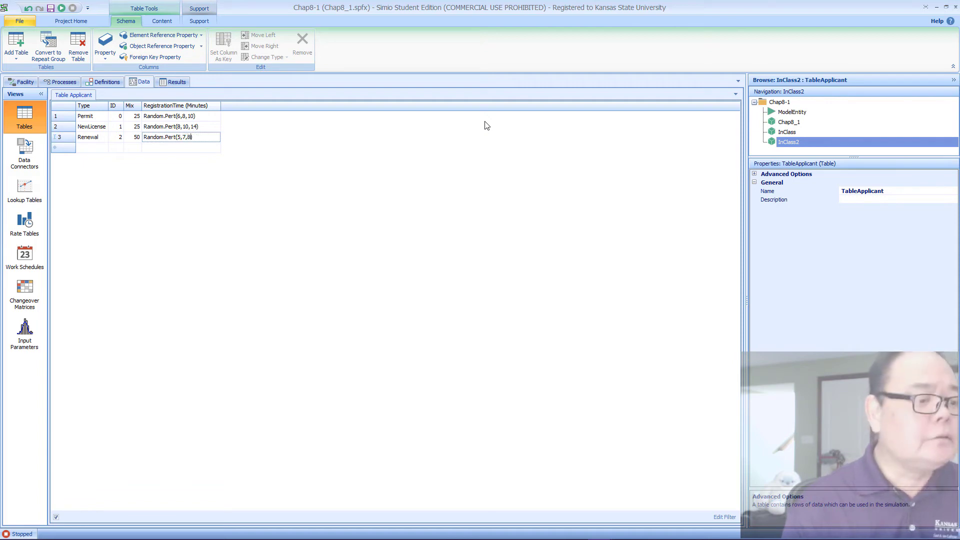
pyautogui.write(',8)')
pyautogui.press('Return')
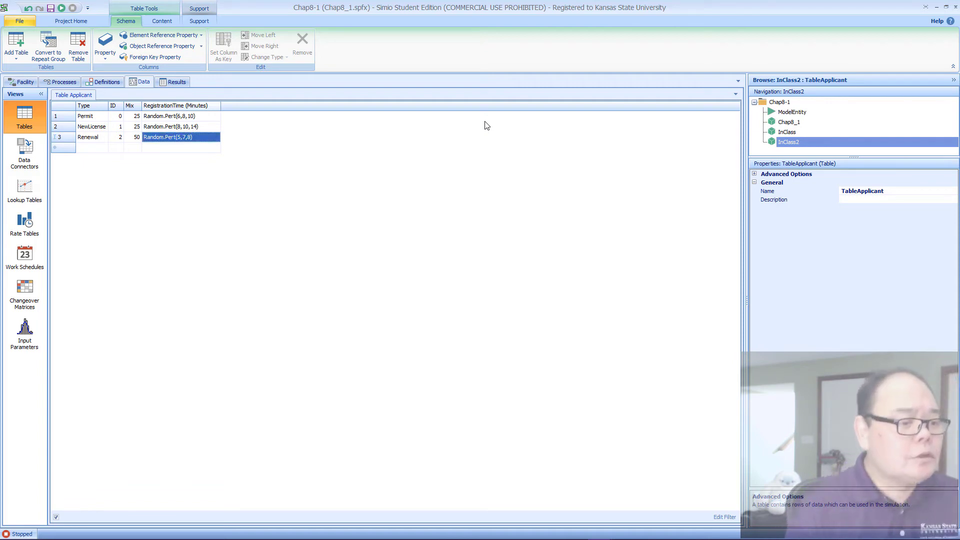
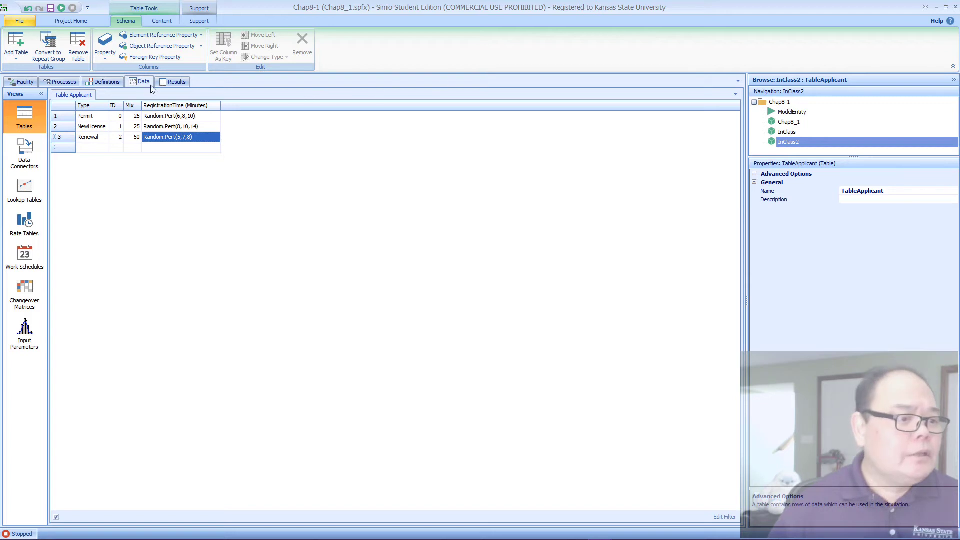
# Step: Add a Real property column named PassTest to TableApplicant
pyautogui.click(105, 50)
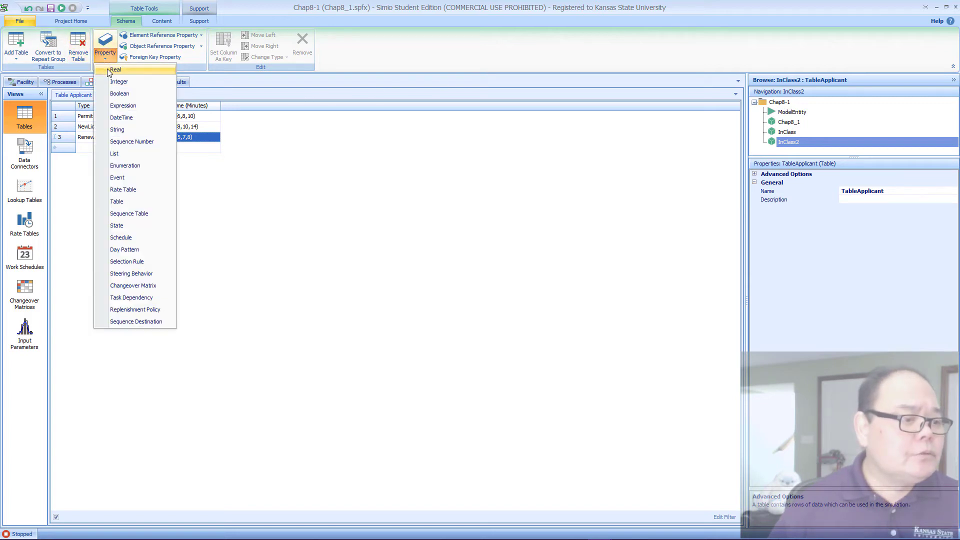
pyautogui.click(115, 70)
pyautogui.click(803, 235)
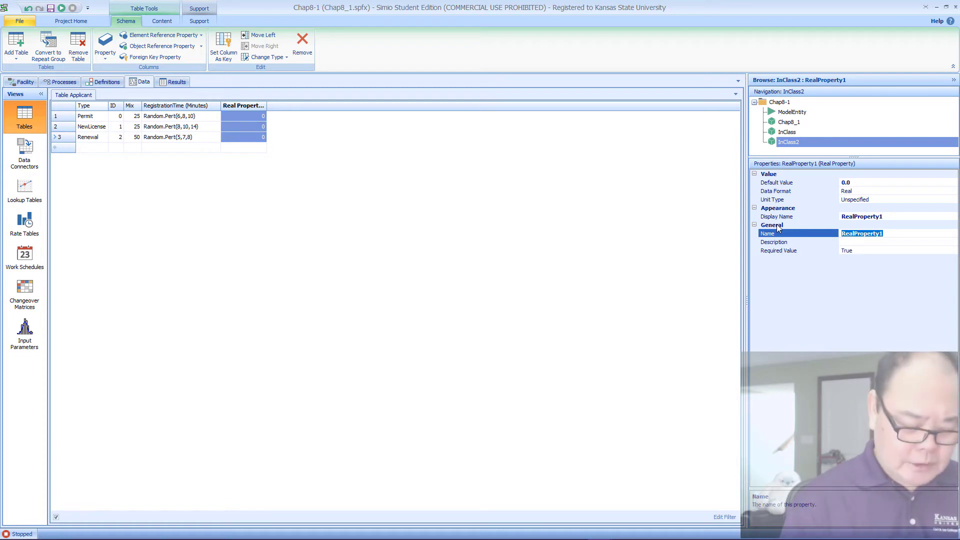
pyautogui.write('PassTest')
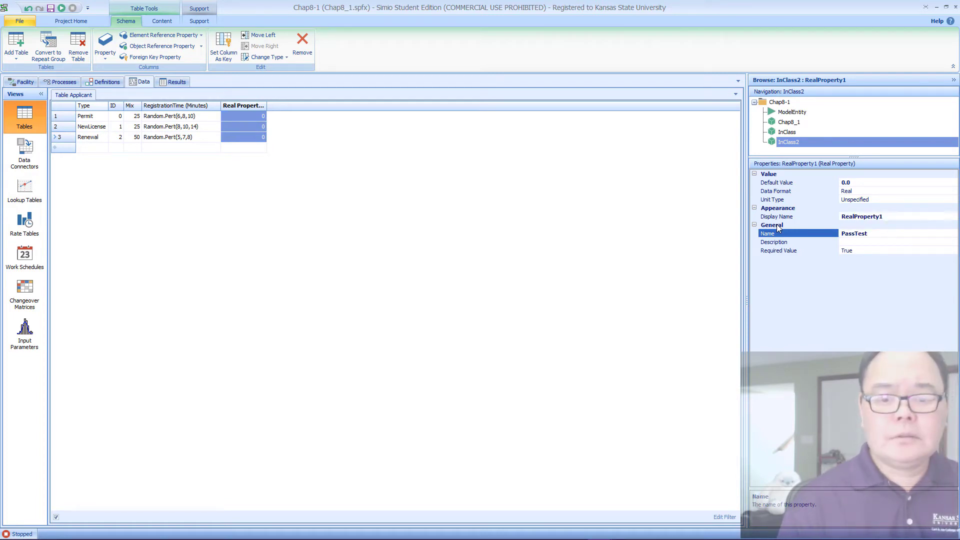
pyautogui.press('Return')
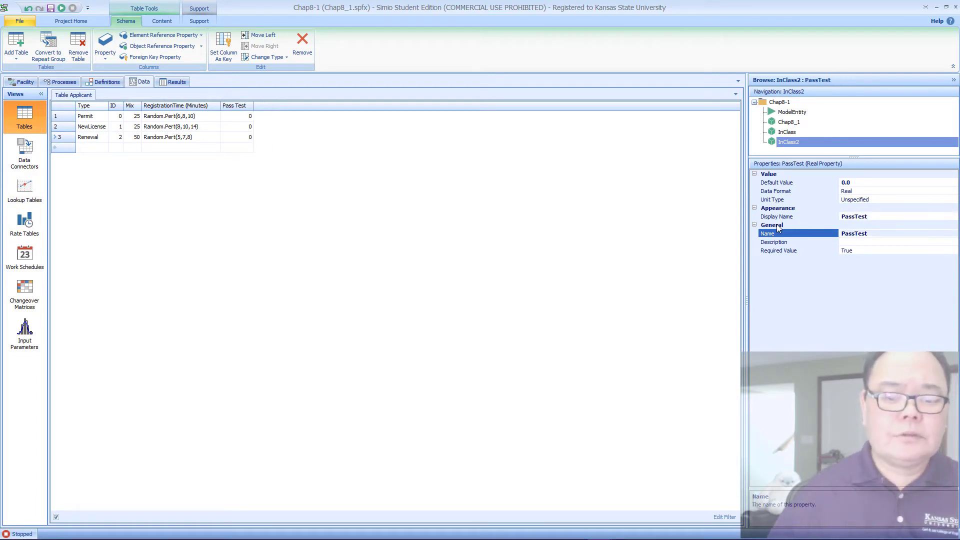
# Step: Set the Pass Test values to 90 for Permit, 95 for NewLicense and 98 for Renewal
pyautogui.click(250, 116)
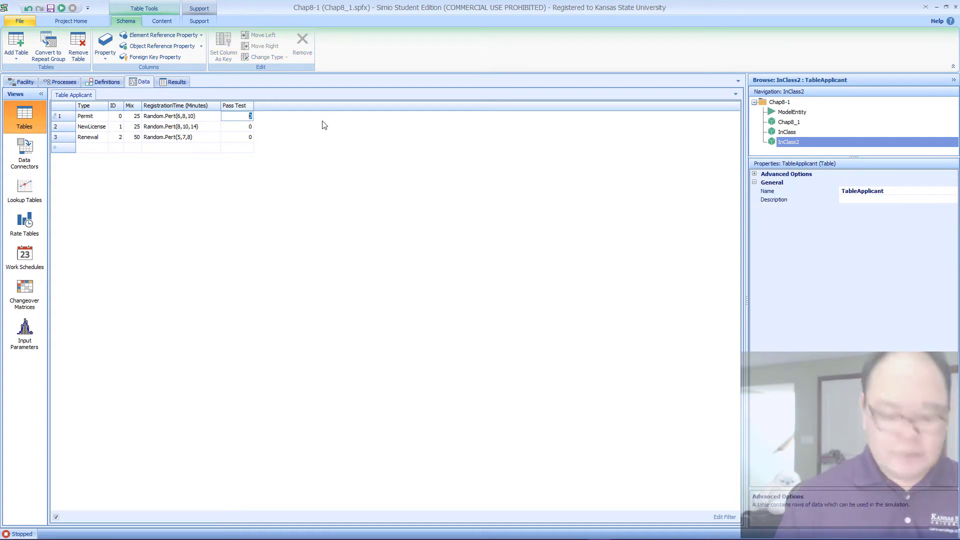
pyautogui.press('Return')
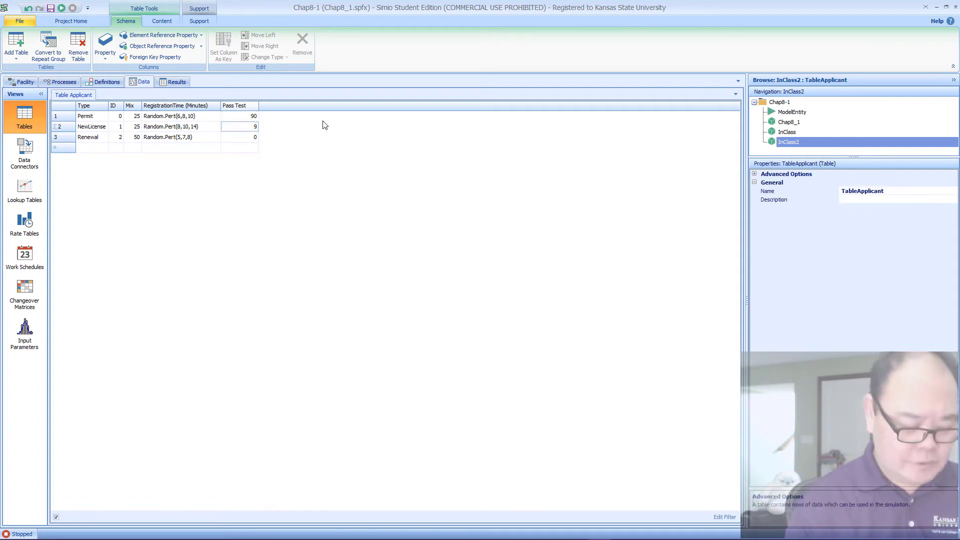
pyautogui.press('Return')
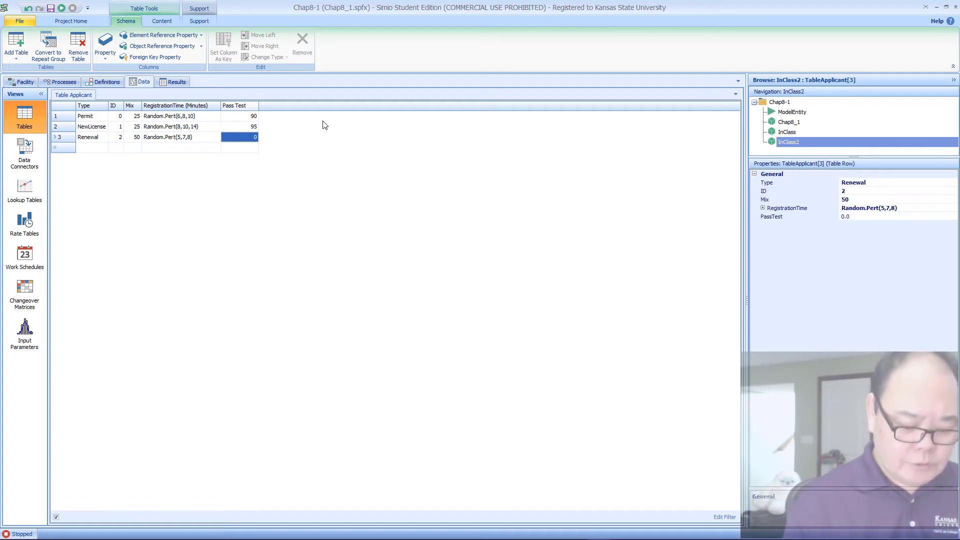
pyautogui.write('98')
pyautogui.press('Return')
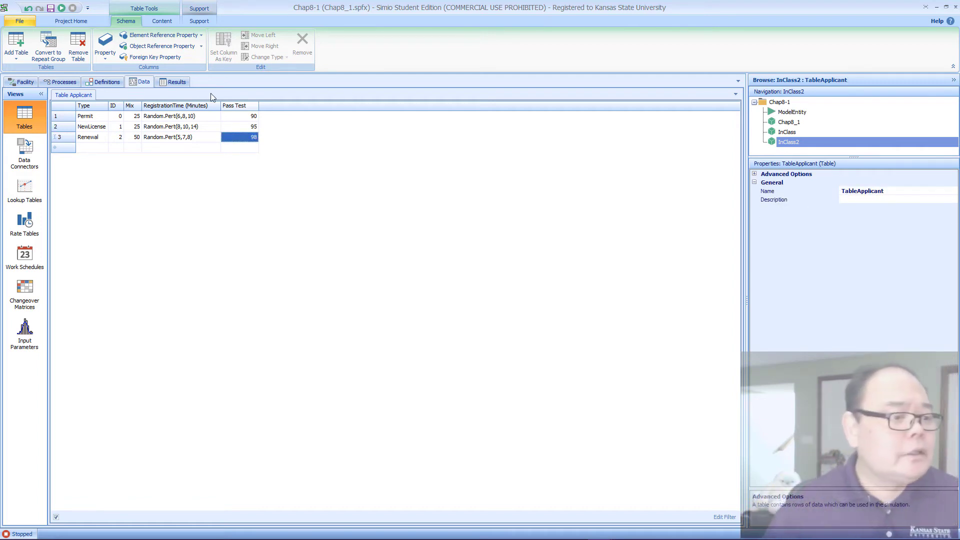
# Step: Add another Real property column to TableApplicant and name it PassDriving
pyautogui.click(112, 57)
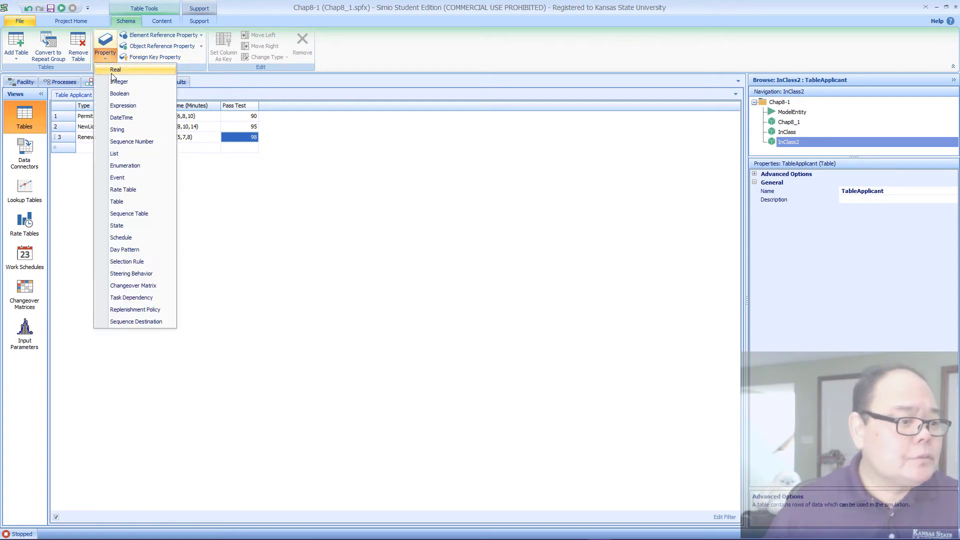
pyautogui.click(115, 72)
pyautogui.click(892, 236)
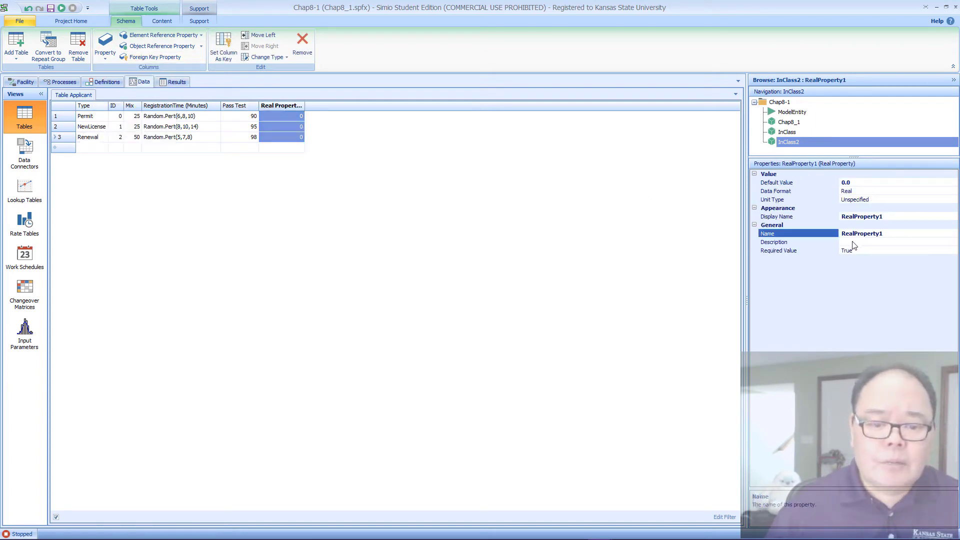
pyautogui.click(900, 242)
pyautogui.click(834, 236)
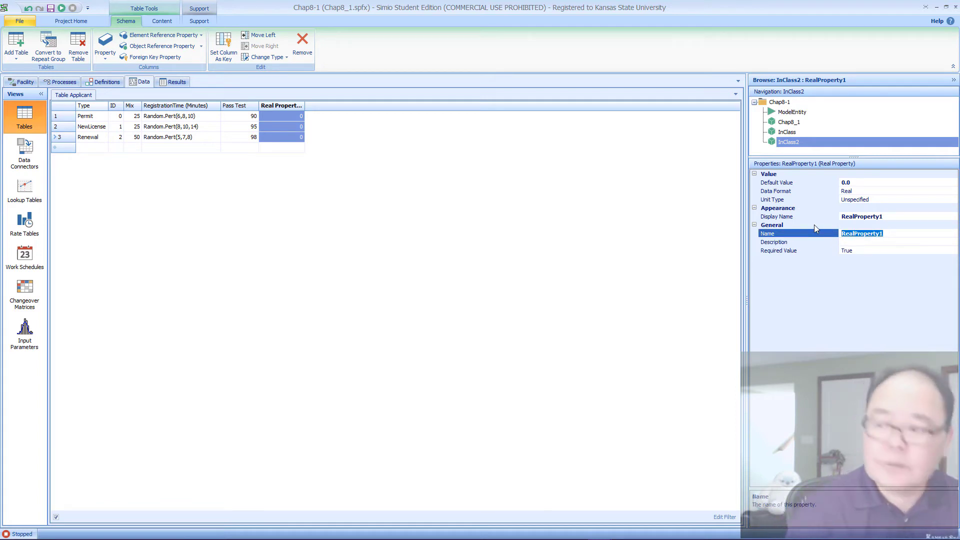
pyautogui.write('Pass')
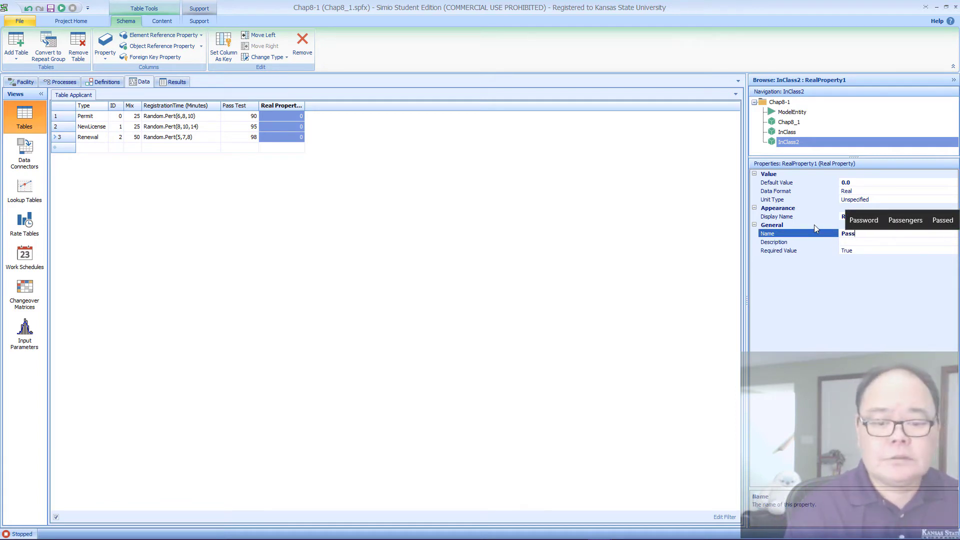
pyautogui.write('Driv')
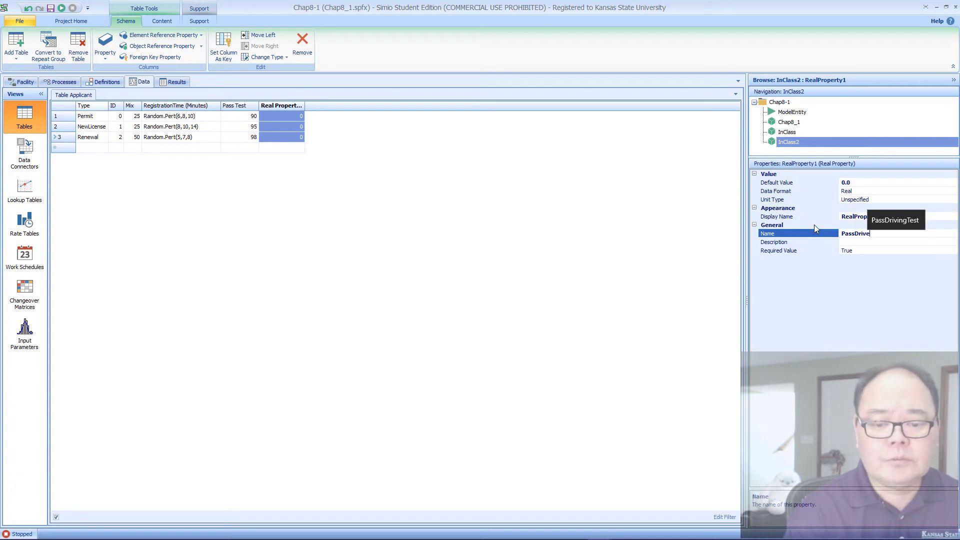
pyautogui.write('ing')
pyautogui.press('Return')
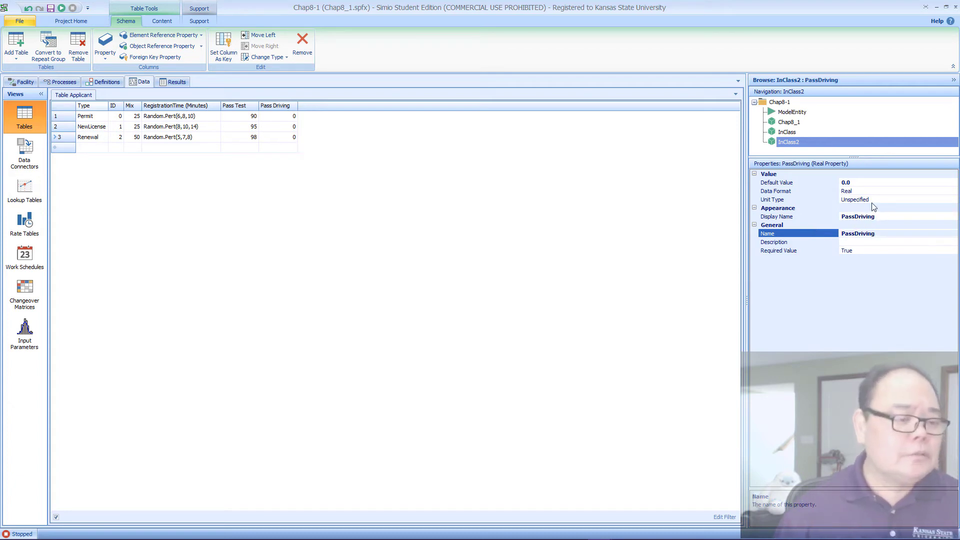
# Step: Set the NewLicense row's Pass Driving value to 90
pyautogui.click(289, 127)
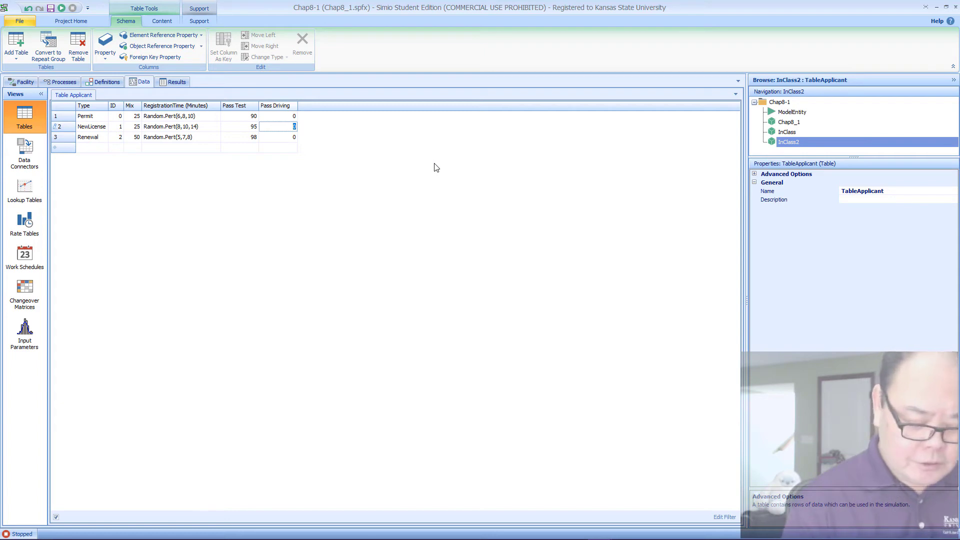
pyautogui.write('90')
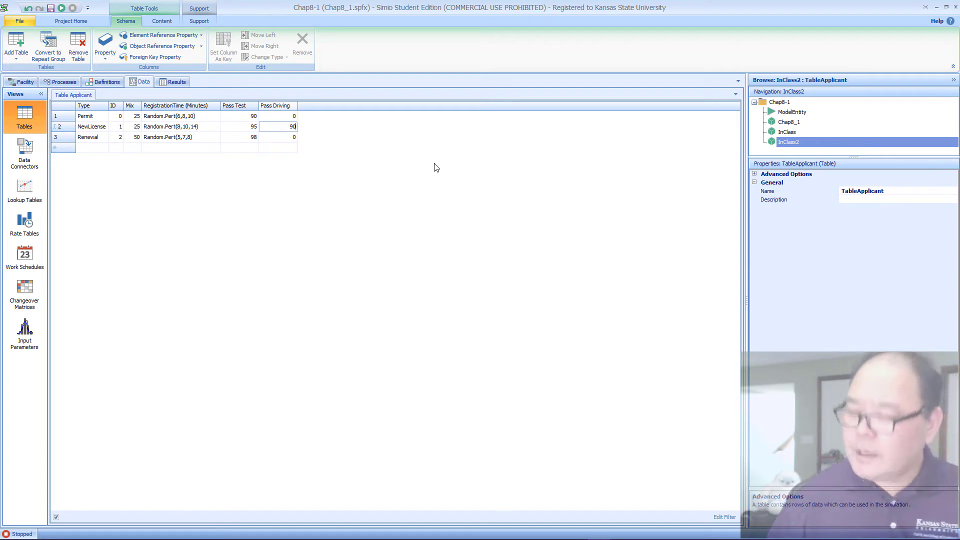
pyautogui.press('Return')
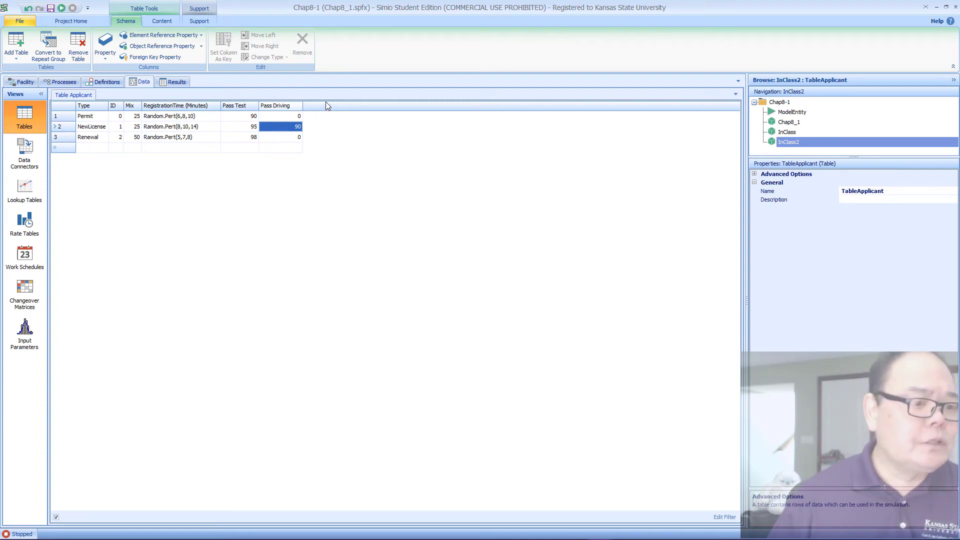
# Step: Add three Tally Statistic elements to the InClass2 model definitions
pyautogui.click(115, 85)
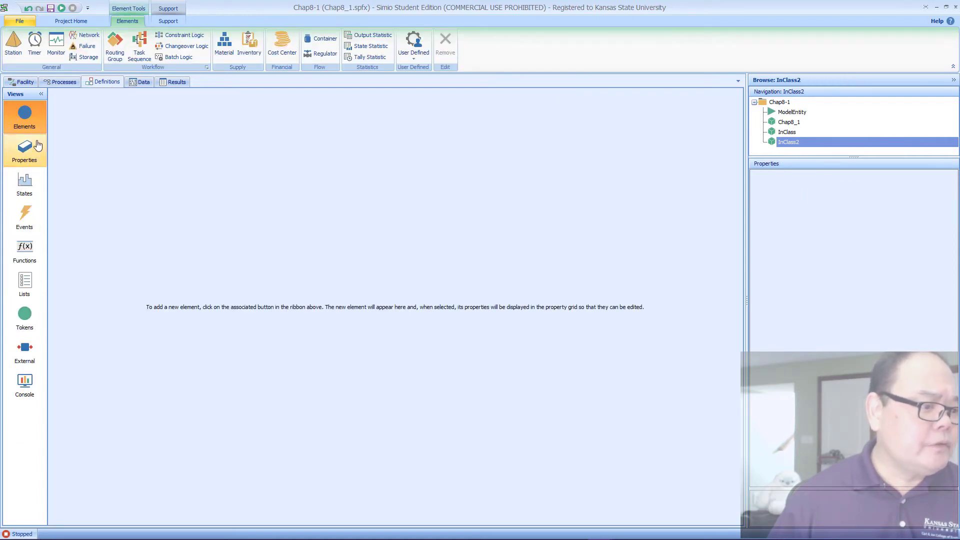
pyautogui.doubleClick(353, 58)
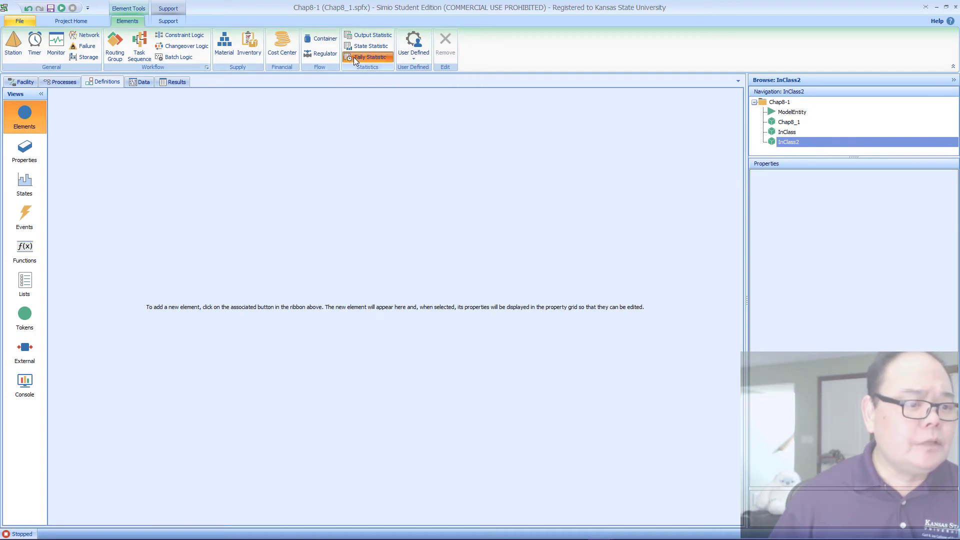
pyautogui.click(354, 58)
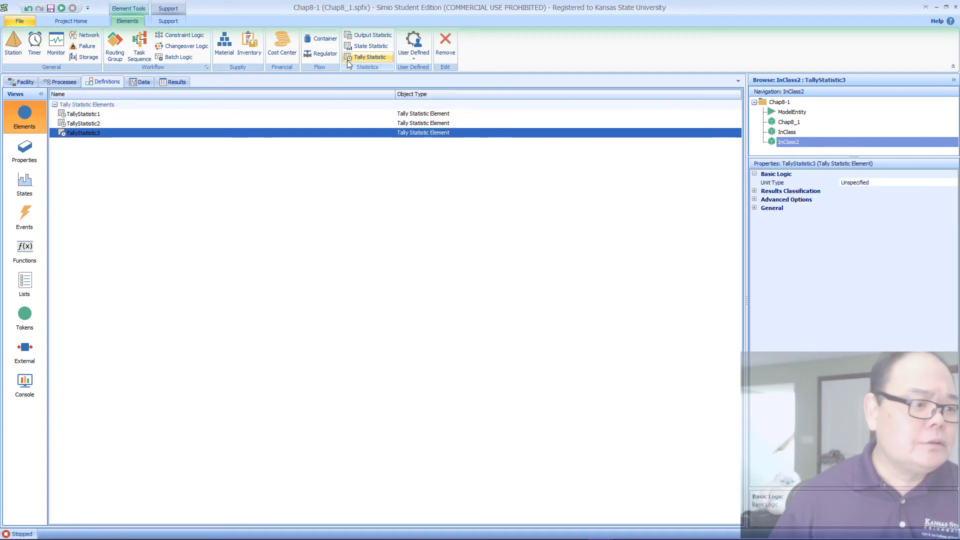
# Step: Rename the first tally statistic as TallyStatPermit
pyautogui.click(102, 116)
pyautogui.click(108, 115)
pyautogui.moveTo(108, 115); pyautogui.dragTo(86, 115)
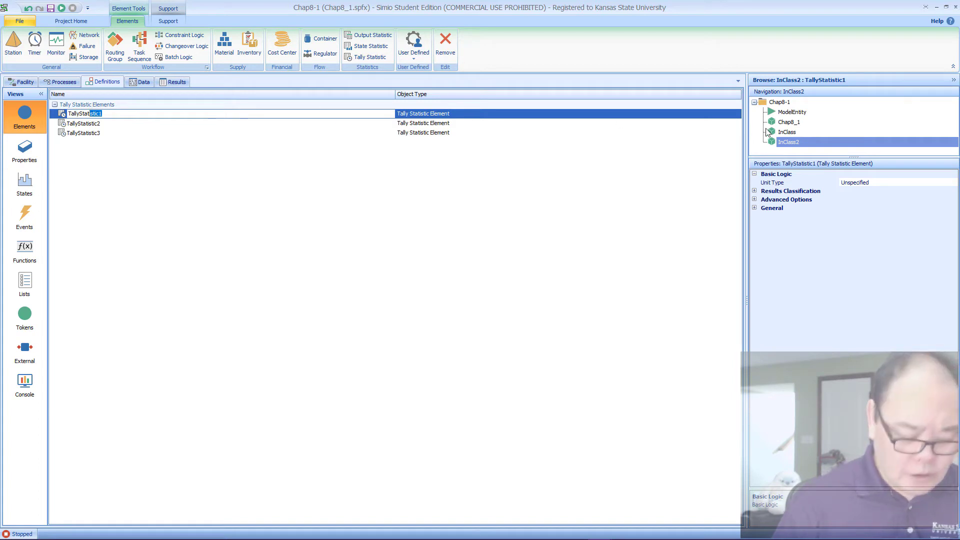
pyautogui.write('Permit')
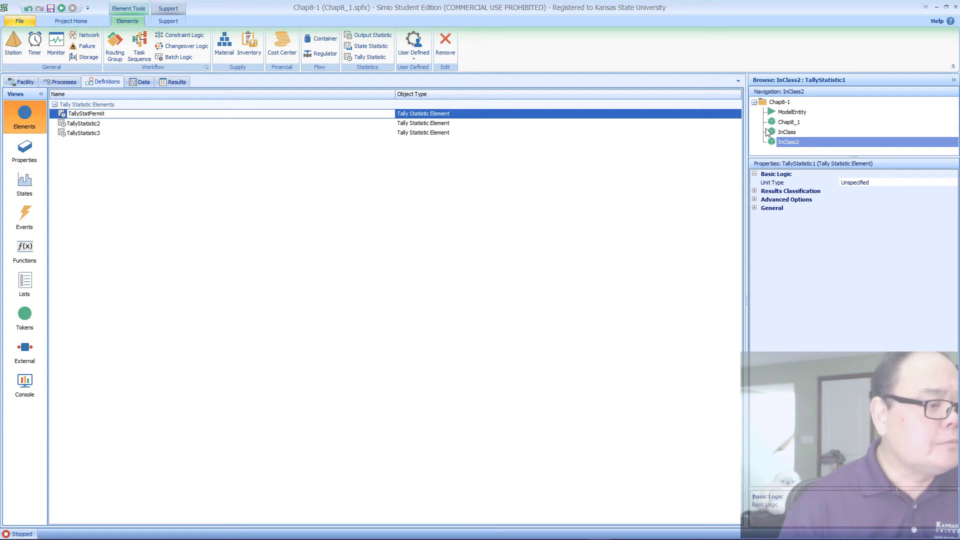
pyautogui.press('Return')
# Step: Rename the second tally statistic as TallyStatNewLicense
pyautogui.press('Down')
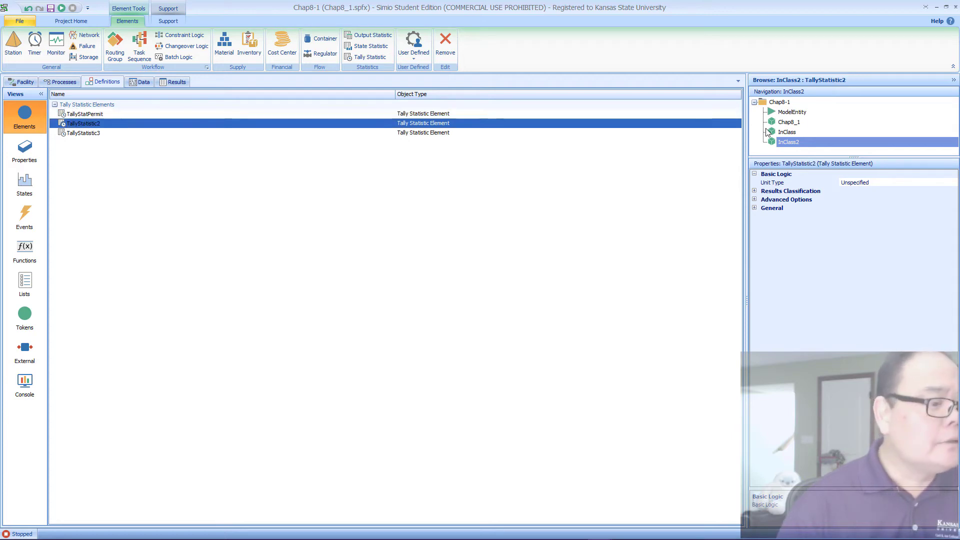
pyautogui.press('F2')
pyautogui.press('Escape')
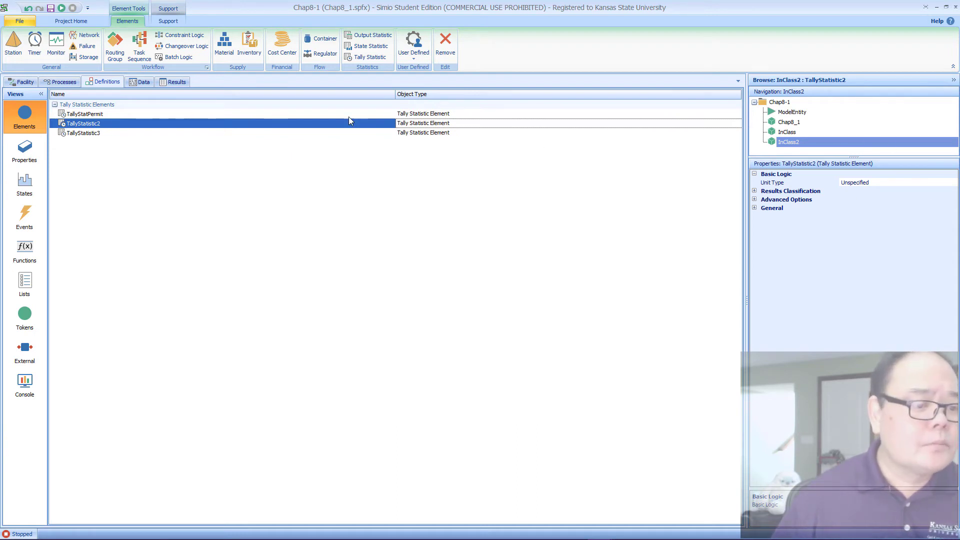
pyautogui.click(336, 126)
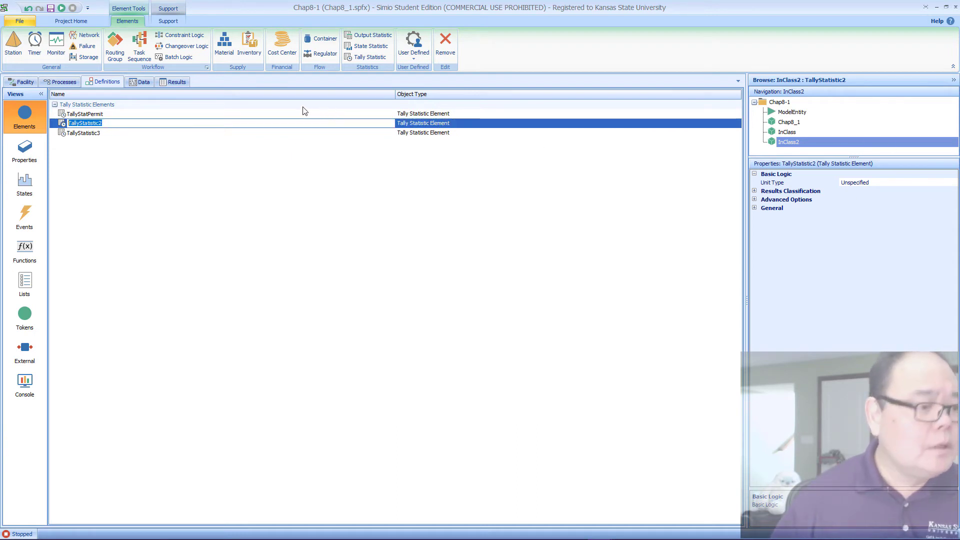
pyautogui.click(117, 124)
pyautogui.hotkey('shift', 'Left')
pyautogui.hotkey('shift', 'Left')
pyautogui.hotkey('shift', 'Left')
pyautogui.hotkey('shift', 'Left')
pyautogui.hotkey('shift', 'Left')
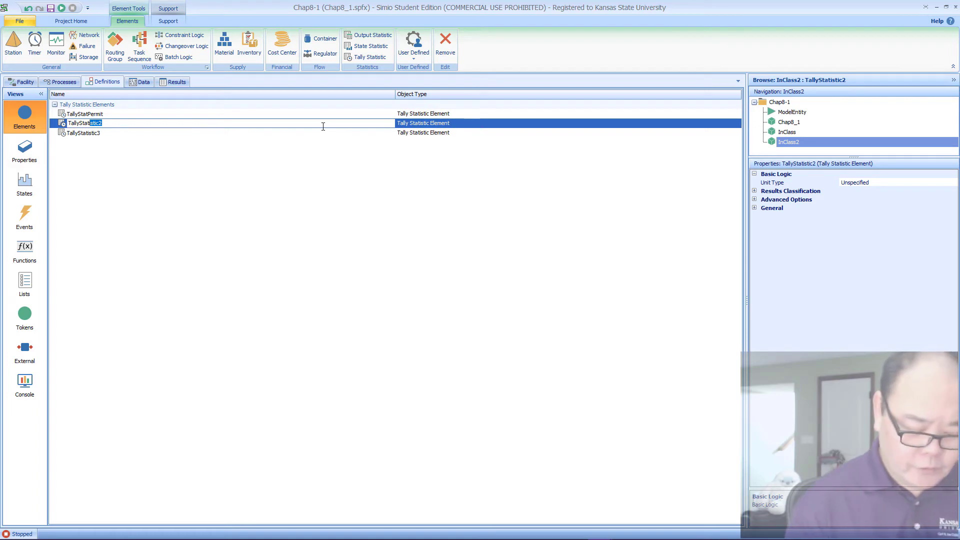
pyautogui.write('NewLicense')
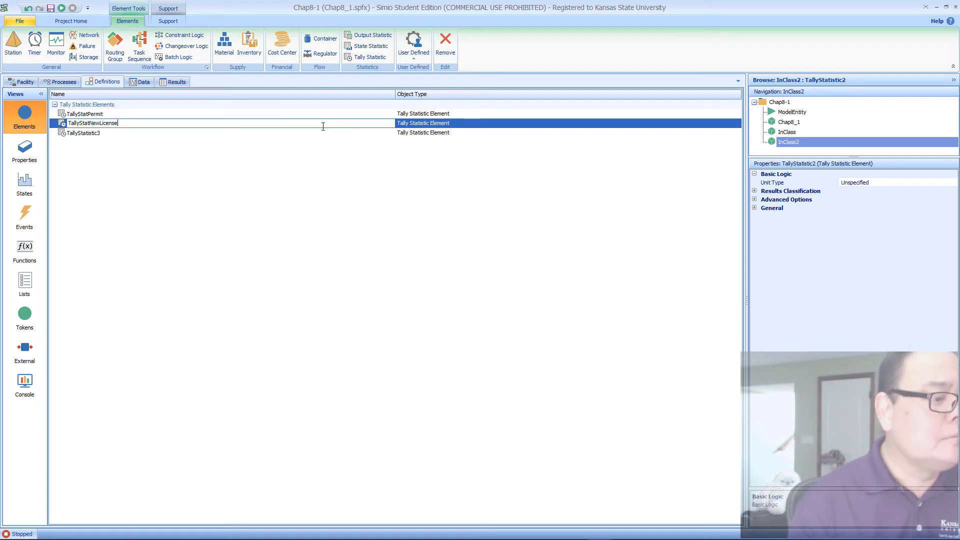
pyautogui.press('Return')
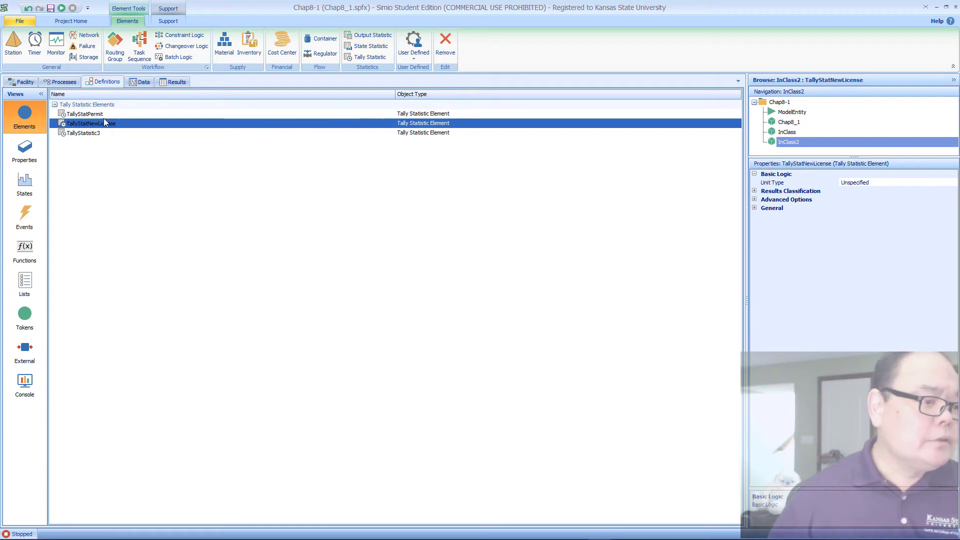
# Step: Rename the third tally statistic as TallyStatRenewal
pyautogui.click(89, 134)
pyautogui.click(105, 134)
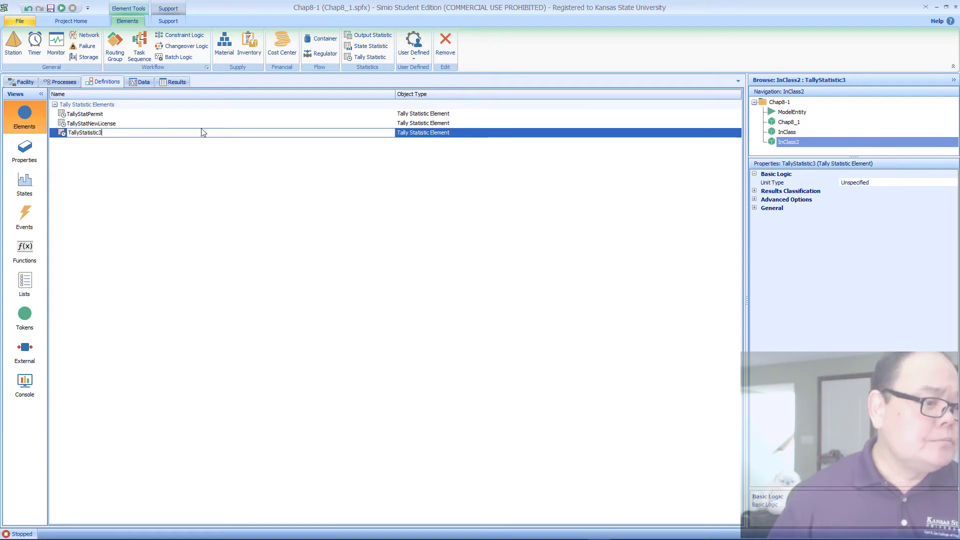
pyautogui.hotkey('shift', 'Left')
pyautogui.hotkey('shift', 'Left')
pyautogui.hotkey('shift', 'Left')
pyautogui.hotkey('shift', 'Left')
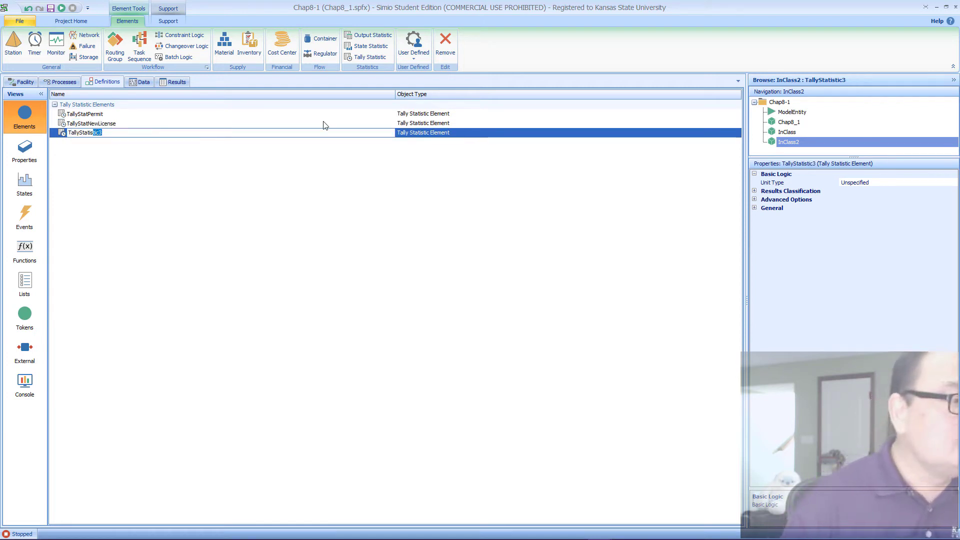
pyautogui.hotkey('shift', 'Left')
pyautogui.write('Re')
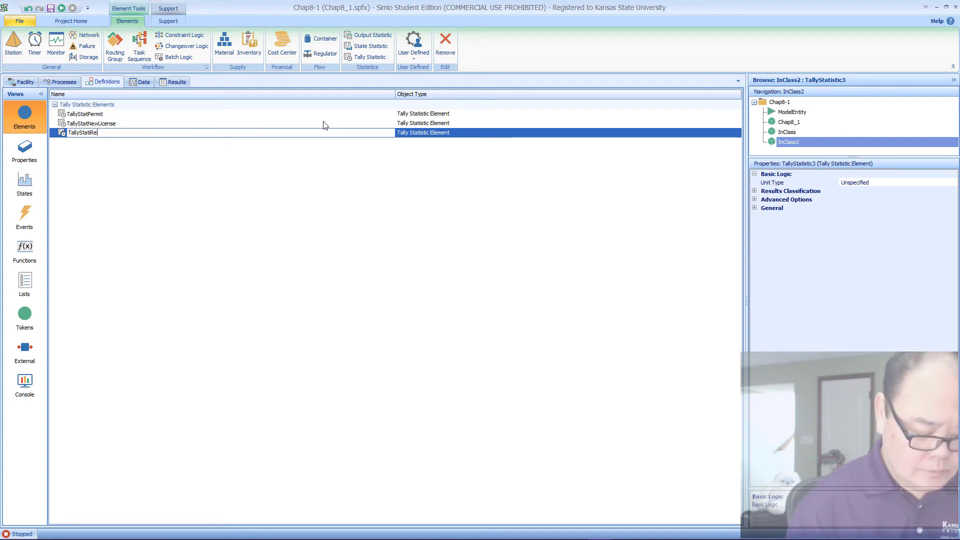
pyautogui.press('Return')
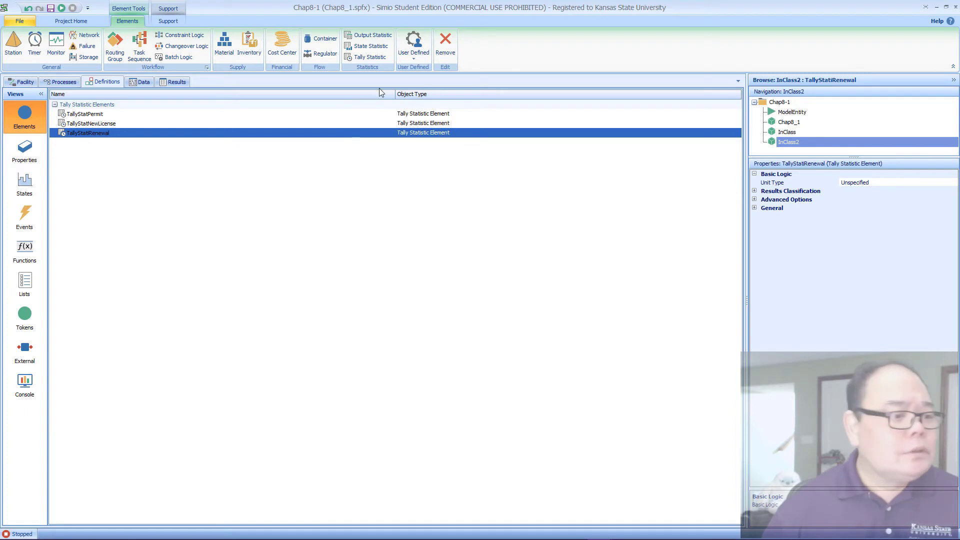
# Step: Set the Unit Type of the TallyStatPermit element to Time
pyautogui.click(368, 117)
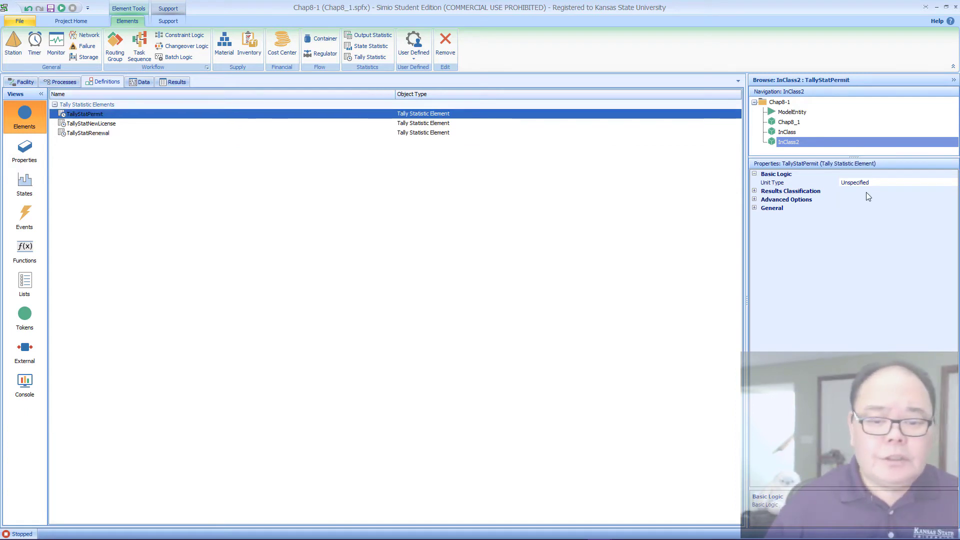
pyautogui.click(909, 183)
pyautogui.click(954, 183)
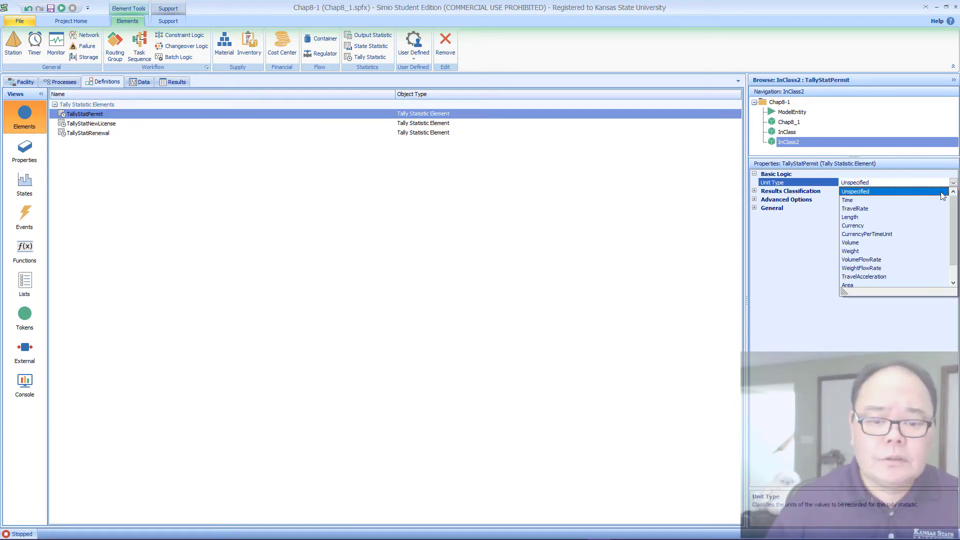
pyautogui.click(863, 205)
# Step: Set the Unit Type of the TallyStatNewLicense element to Time
pyautogui.click(423, 124)
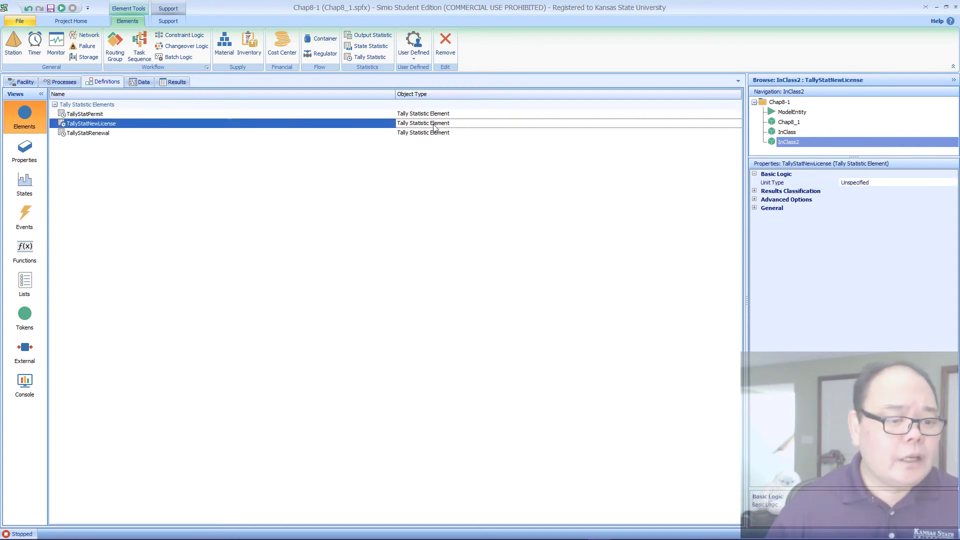
pyautogui.click(909, 184)
pyautogui.click(953, 183)
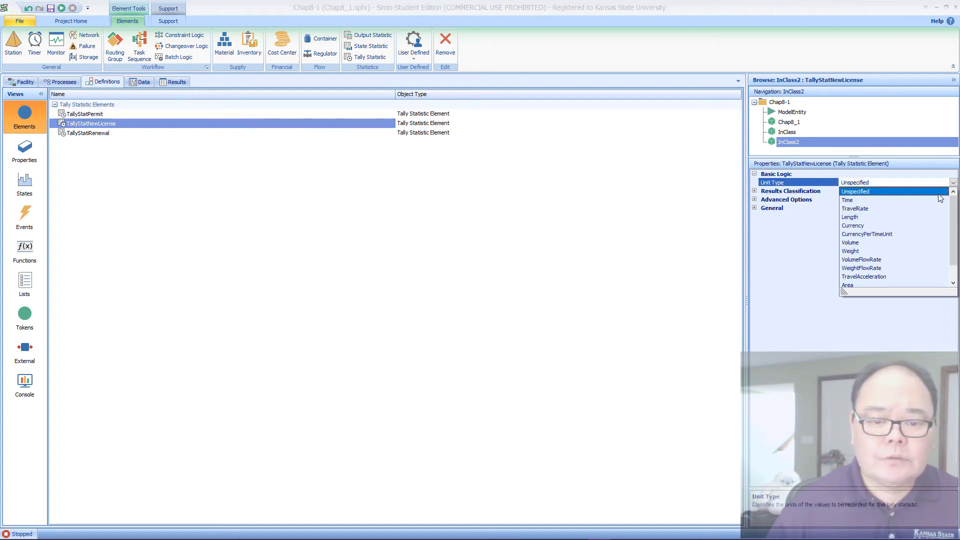
pyautogui.click(869, 200)
# Step: Set the Unit Type of the TallyStatRenewal element to Time
pyautogui.click(444, 133)
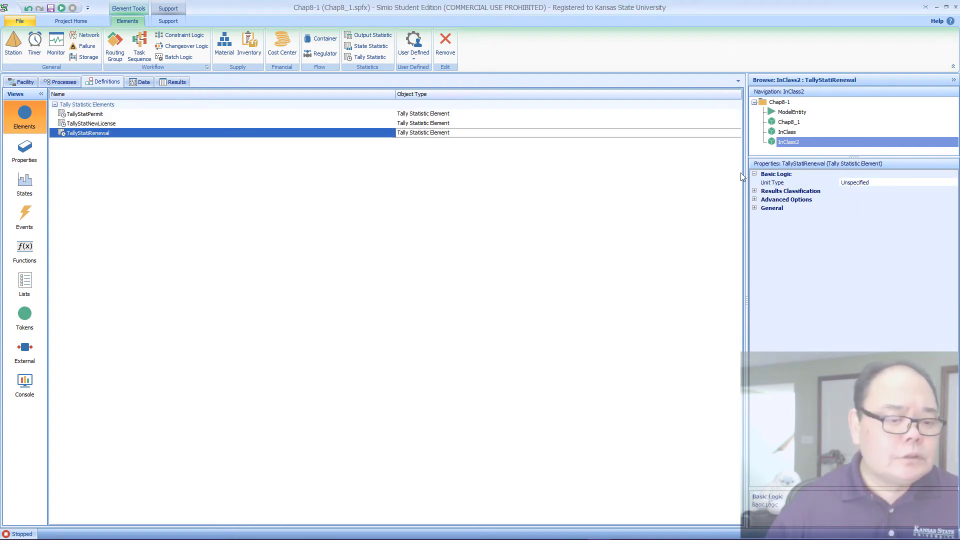
pyautogui.click(906, 183)
pyautogui.click(954, 183)
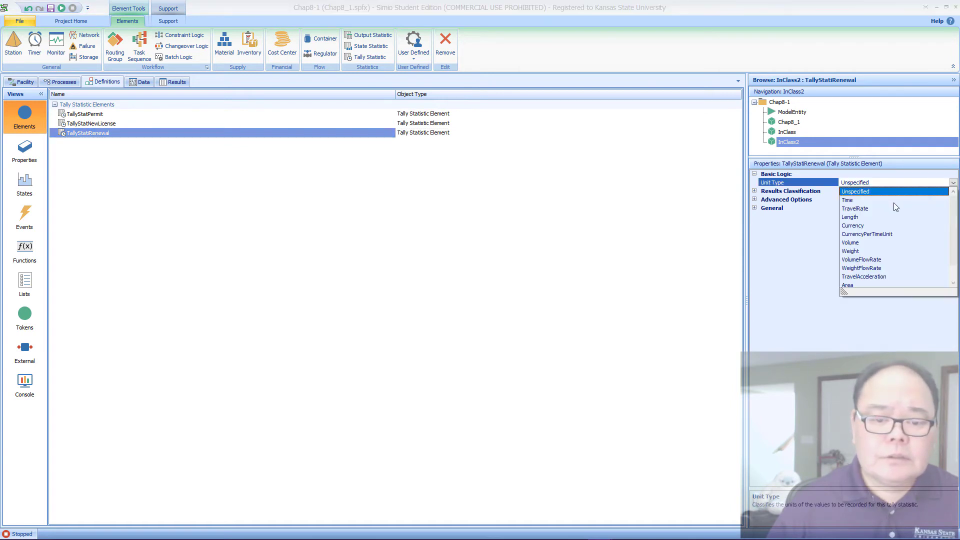
pyautogui.click(873, 201)
pyautogui.click(347, 180)
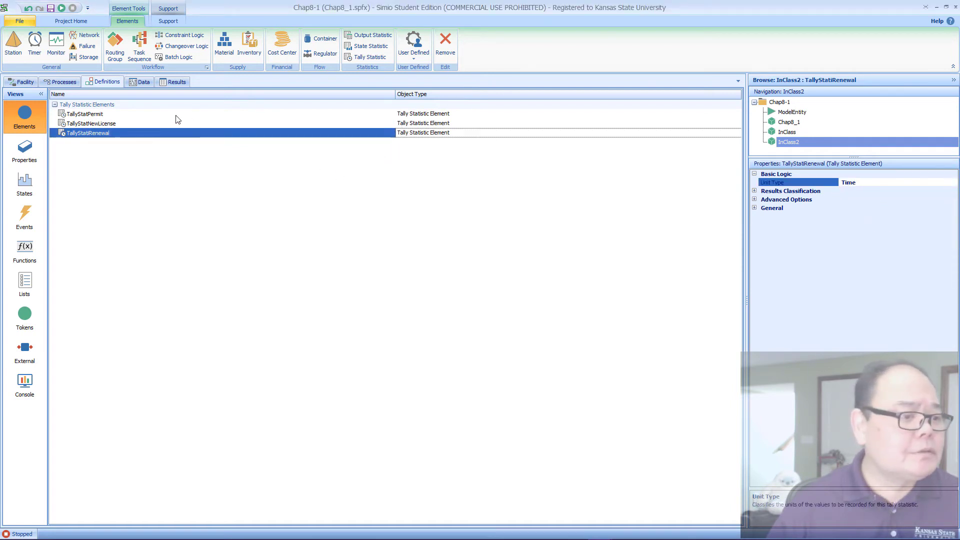
# Step: Add a Tally Statistic element reference column to TableApplicant and name it TallyTimeInSystem
pyautogui.click(138, 82)
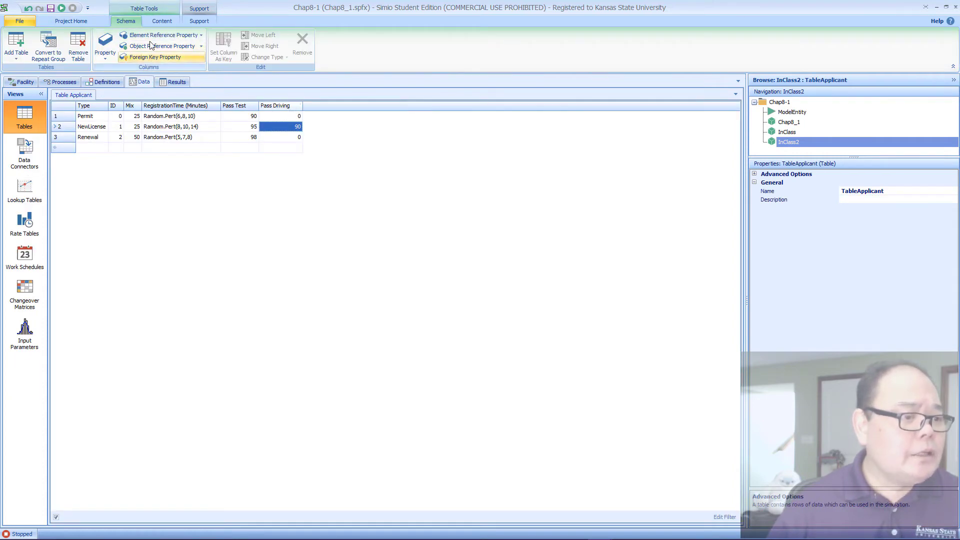
pyautogui.click(200, 36)
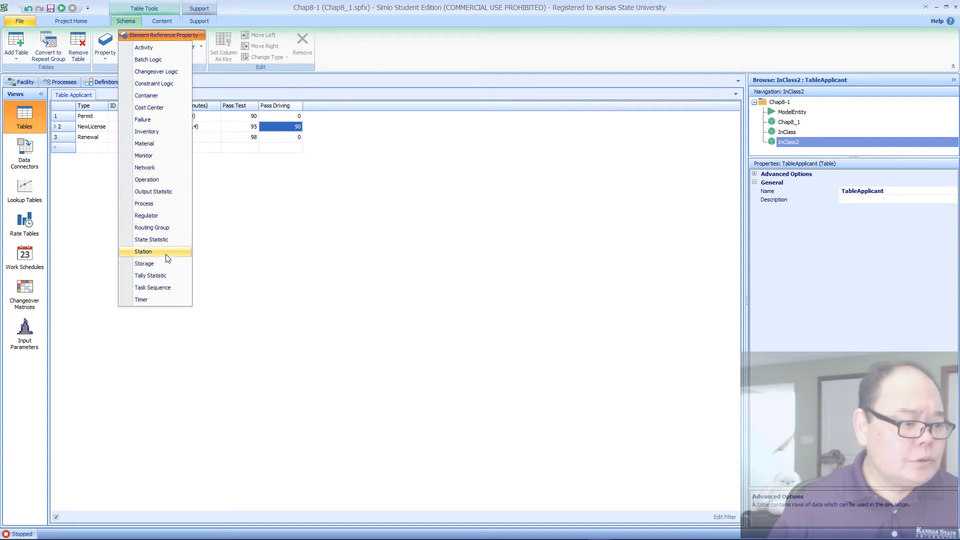
pyautogui.click(156, 278)
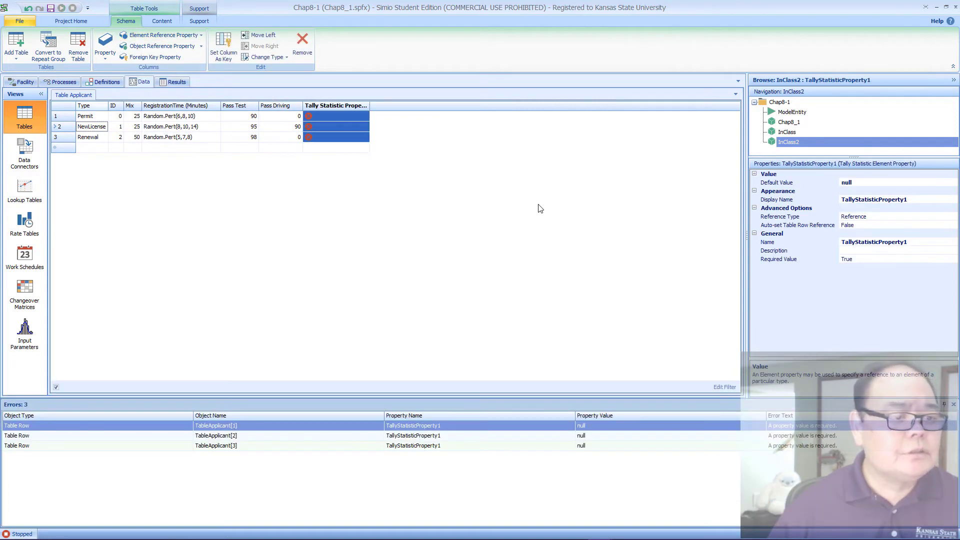
pyautogui.click(924, 242)
pyautogui.moveTo(924, 242); pyautogui.dragTo(858, 246)
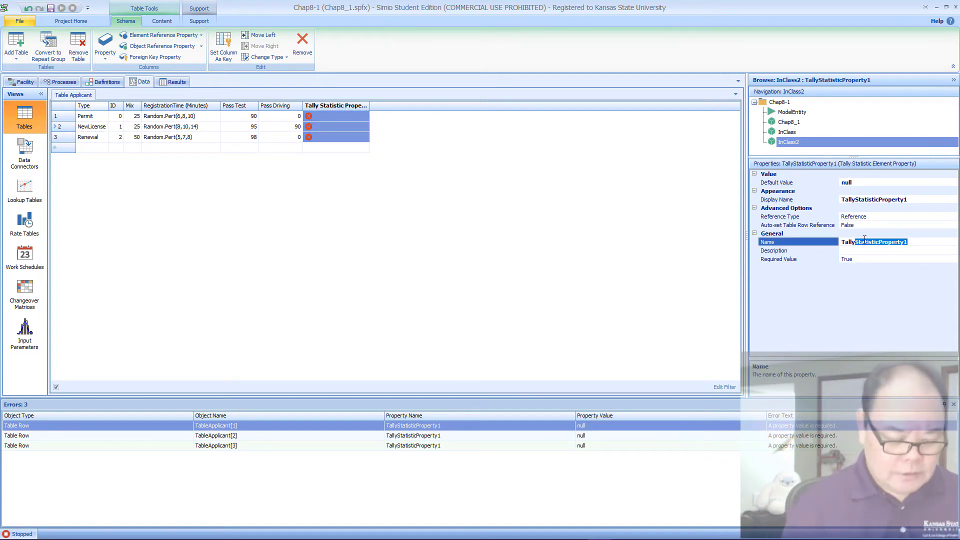
pyautogui.write('Time')
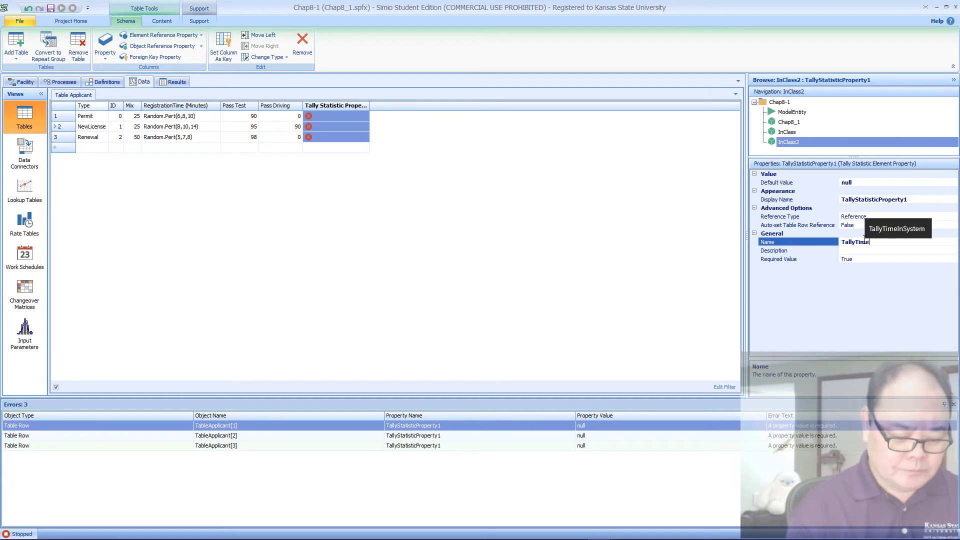
pyautogui.write('InSystem')
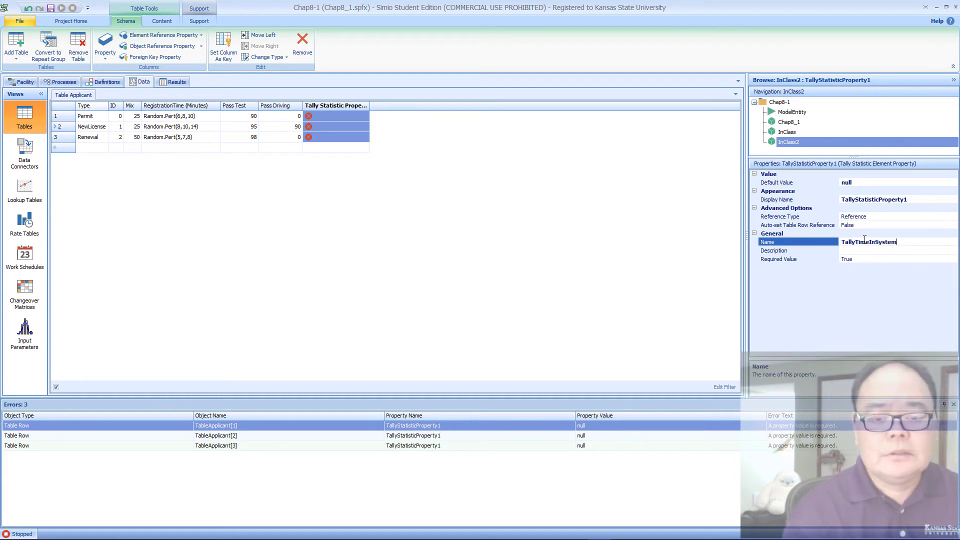
pyautogui.press('Return')
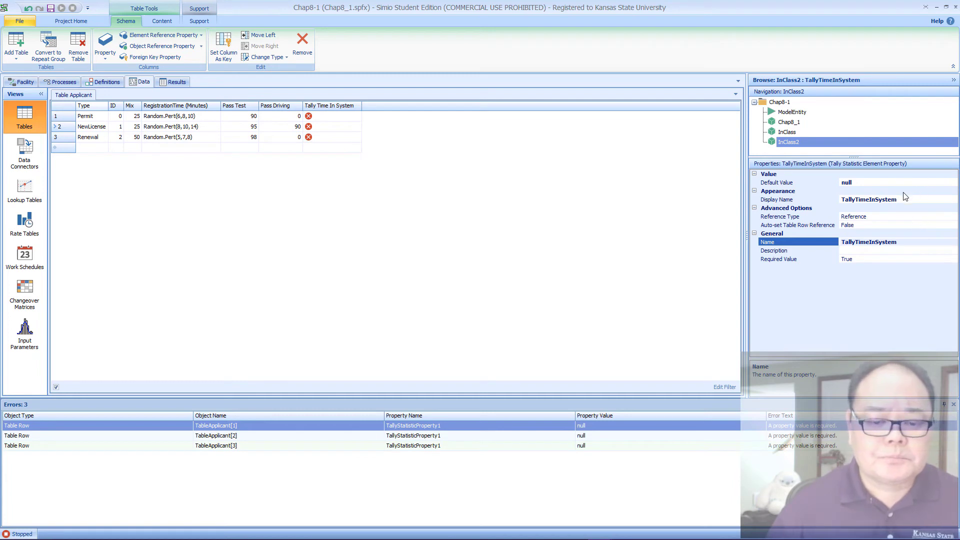
# Step: Assign TallyStatPermit, TallyStatNewLicense and TallyStatRenewal to the Permit, NewLicense and Renewal rows in the Tally Time In System column
pyautogui.click(350, 116)
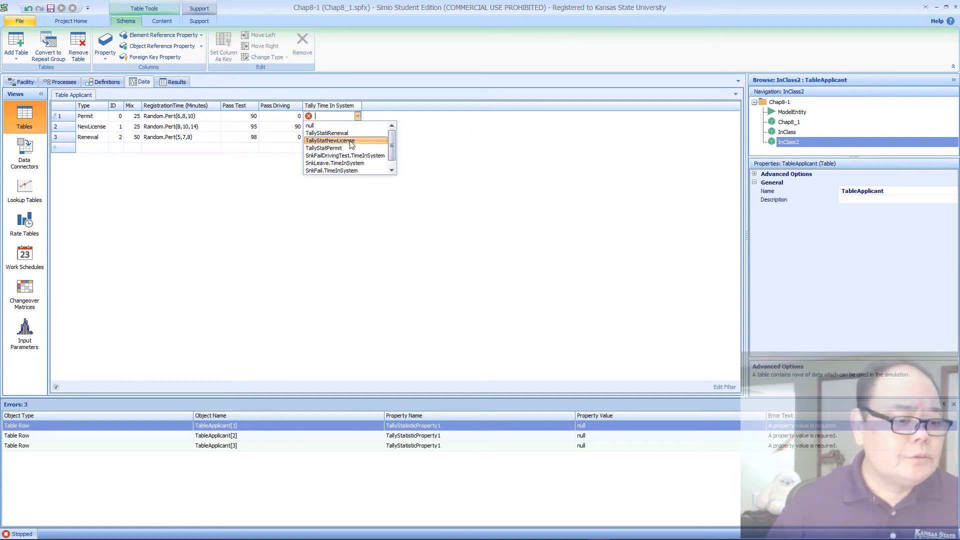
pyautogui.click(350, 148)
pyautogui.click(349, 129)
pyautogui.click(349, 129)
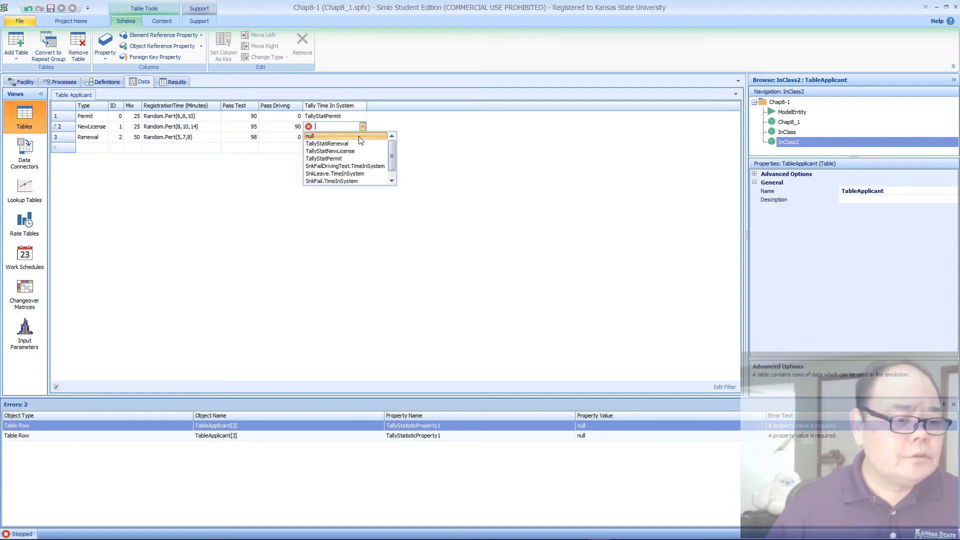
pyautogui.click(355, 147)
pyautogui.click(353, 139)
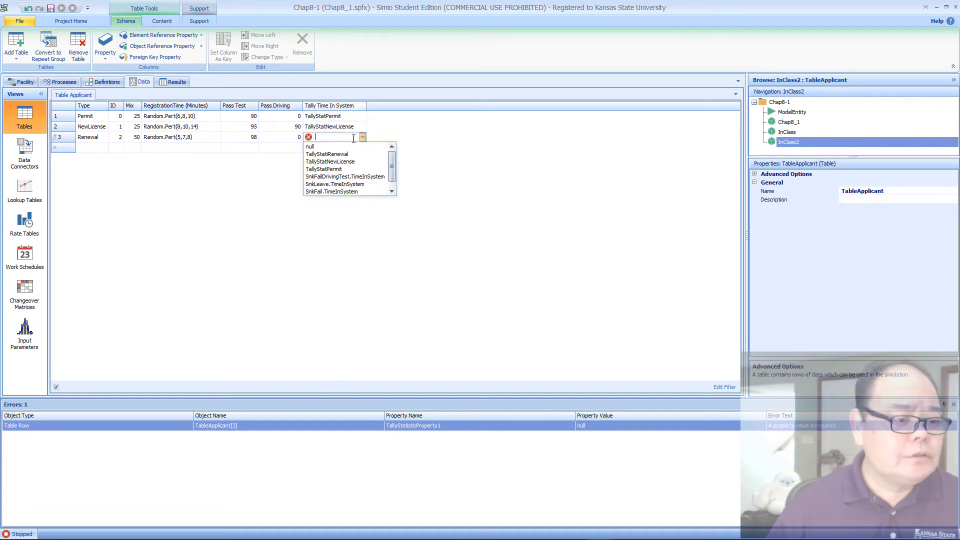
pyautogui.click(352, 155)
pyautogui.press('Return')
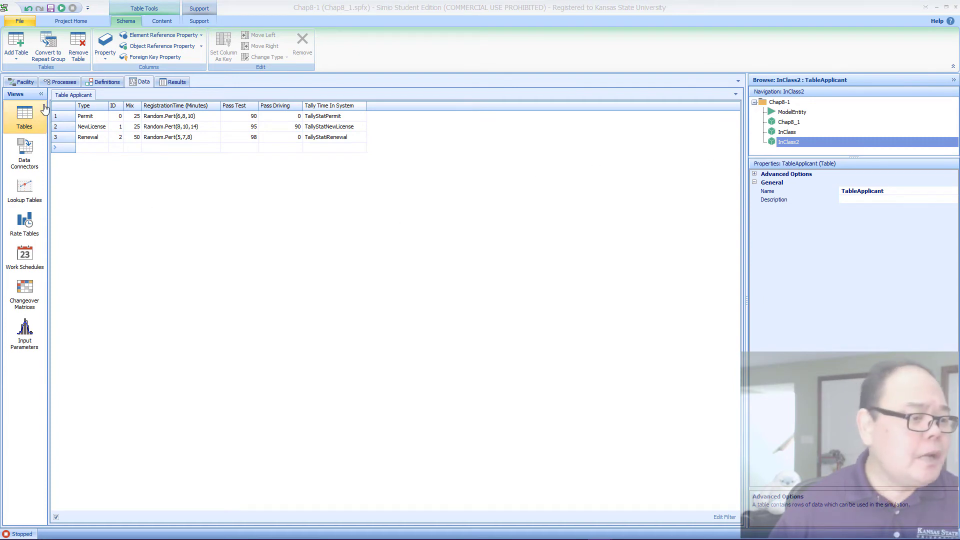
# Step: Review the facility layout from Source1 through the servers to SnkLeave and the two failure sinks
pyautogui.click(33, 82)
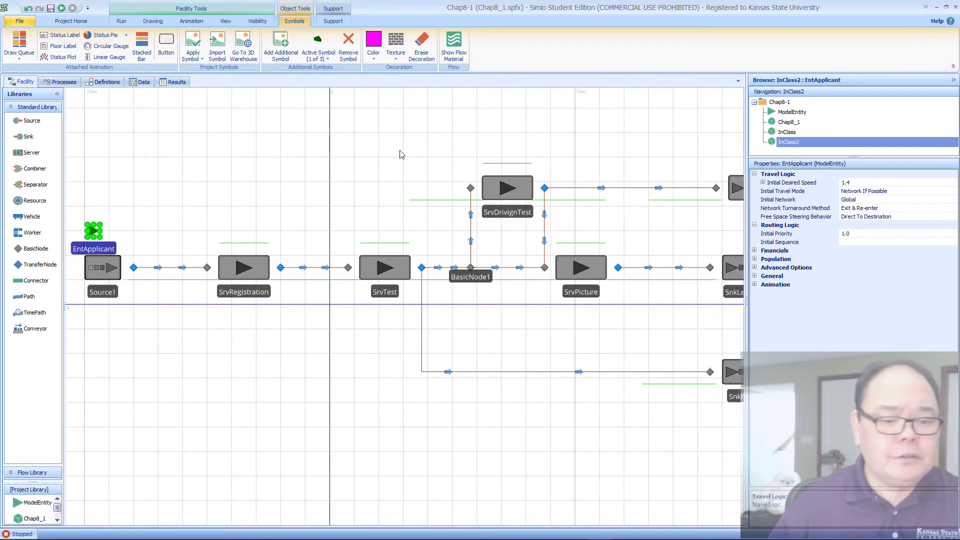
pyautogui.moveTo(607, 339); pyautogui.dragTo(375, 323)
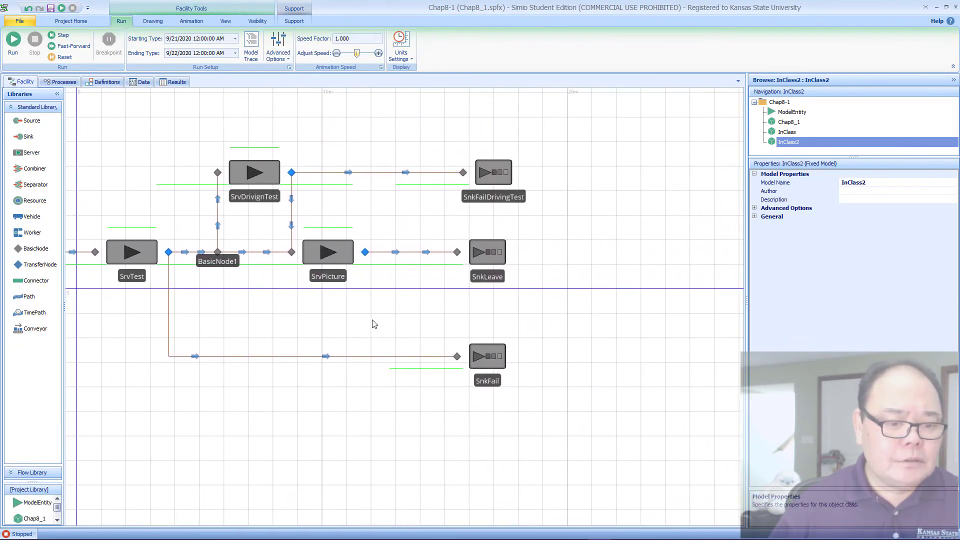
pyautogui.click(476, 257)
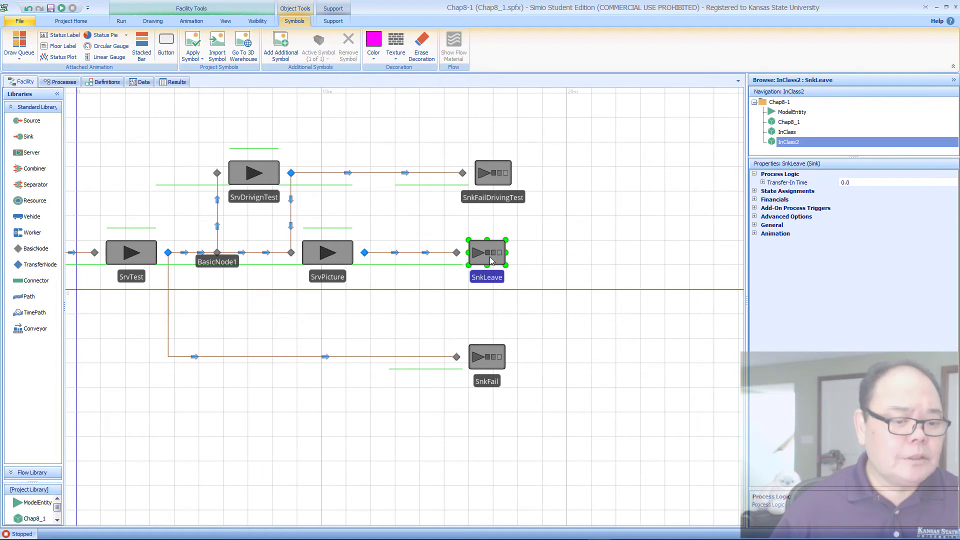
pyautogui.click(666, 244)
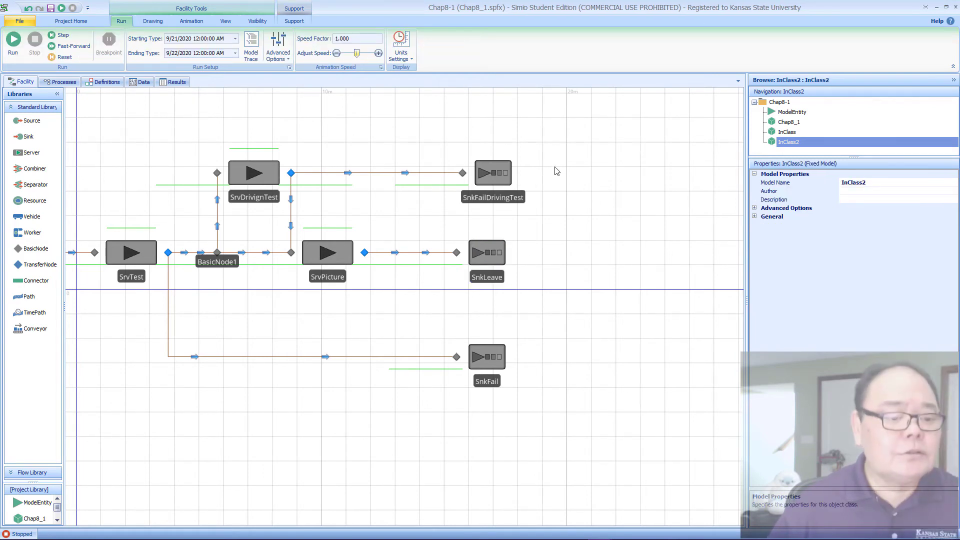
pyautogui.click(490, 259)
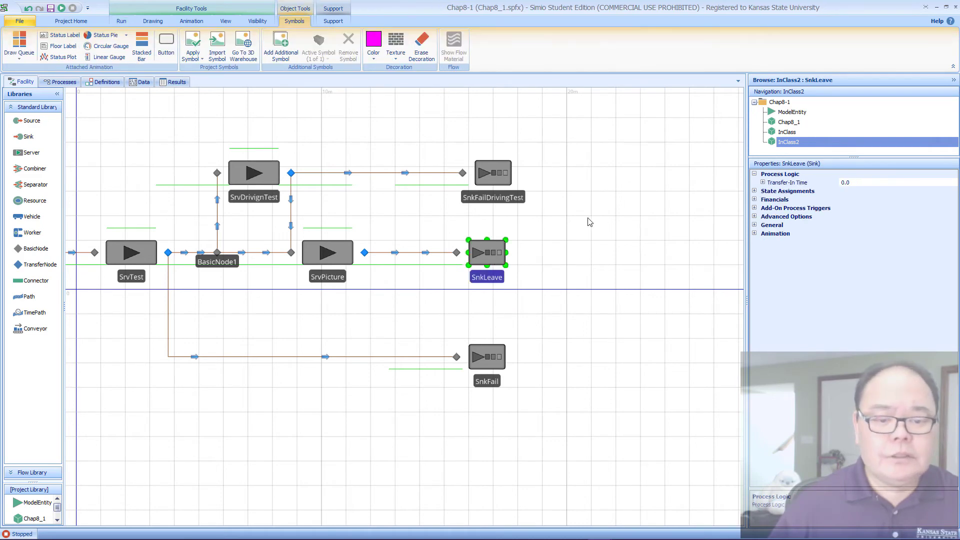
pyautogui.click(378, 149)
pyautogui.moveTo(377, 149); pyautogui.dragTo(509, 150)
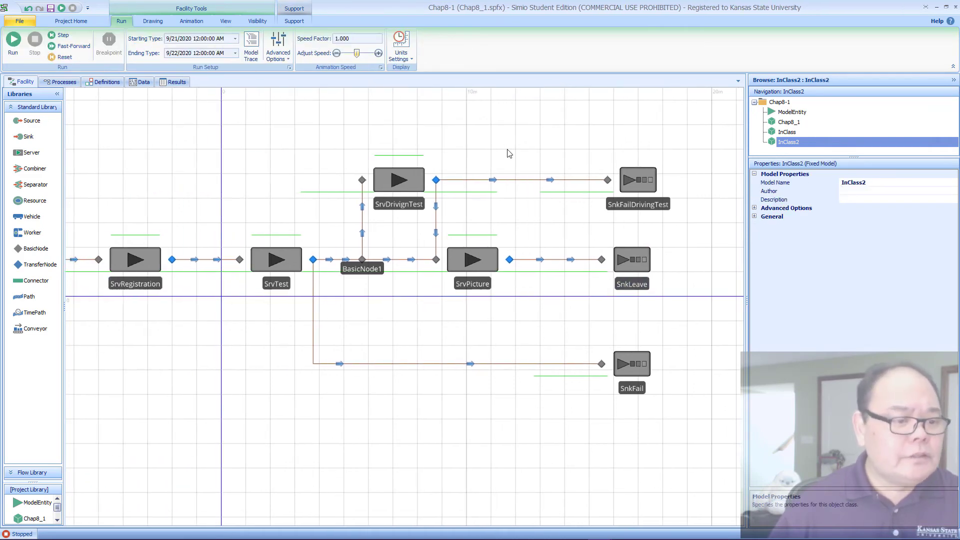
pyautogui.scroll(-2, 457, 136)
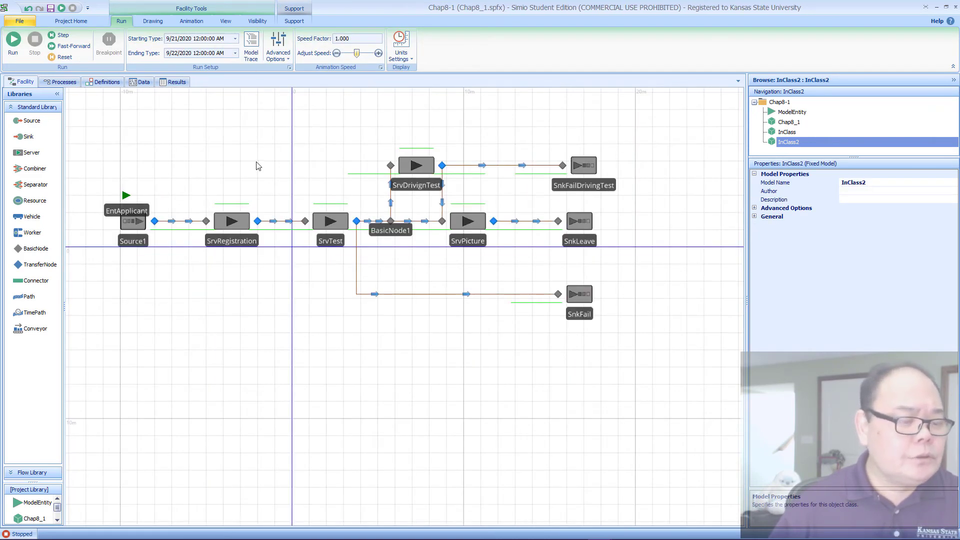
pyautogui.moveTo(258, 167); pyautogui.dragTo(293, 193)
pyautogui.scroll(2, 293, 191)
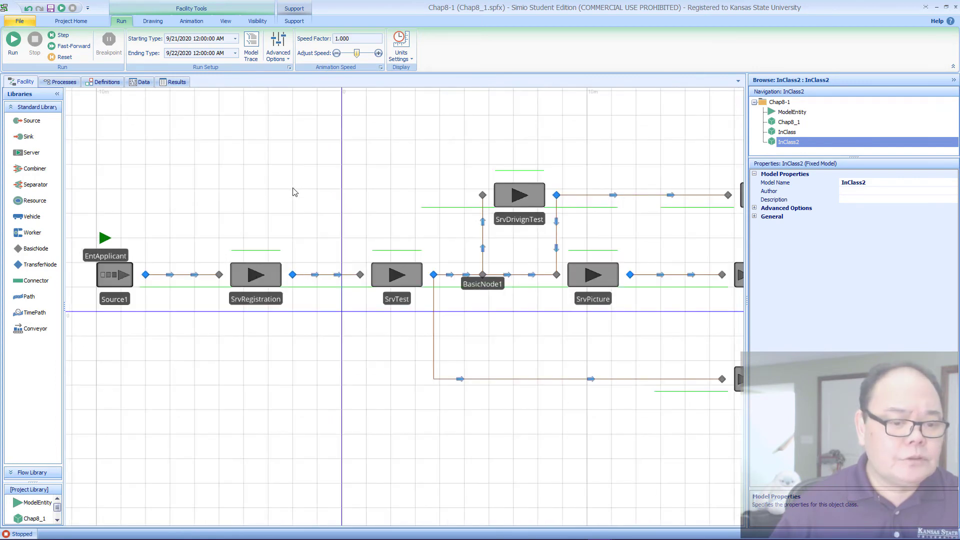
pyautogui.scroll(-2, 293, 192)
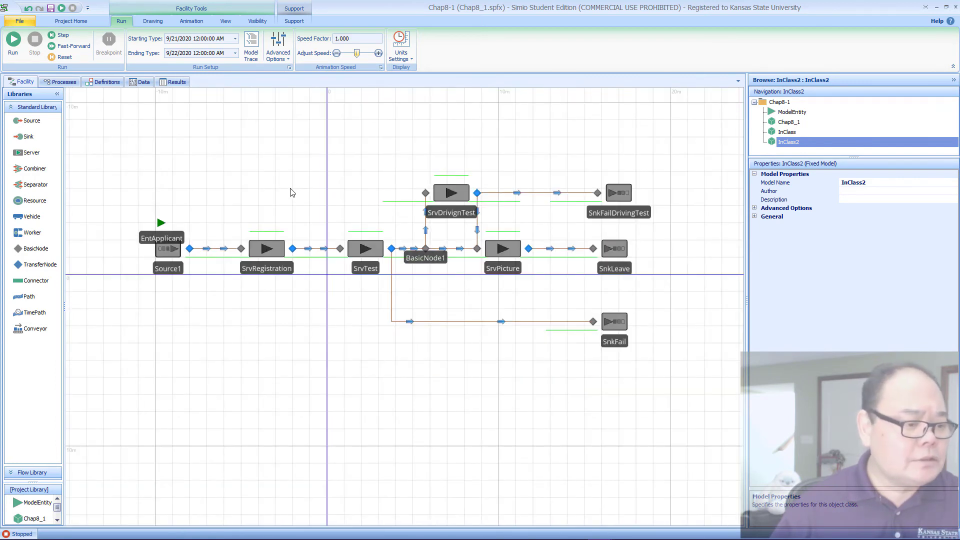
# Step: Check the TableApplicant data and expand the Table Row Referencing properties of Source1
pyautogui.click(173, 256)
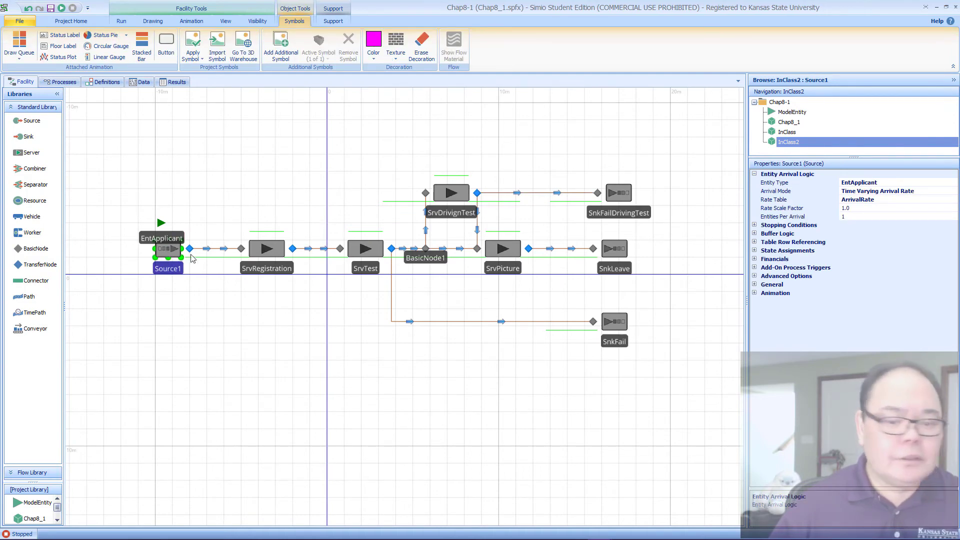
pyautogui.click(141, 82)
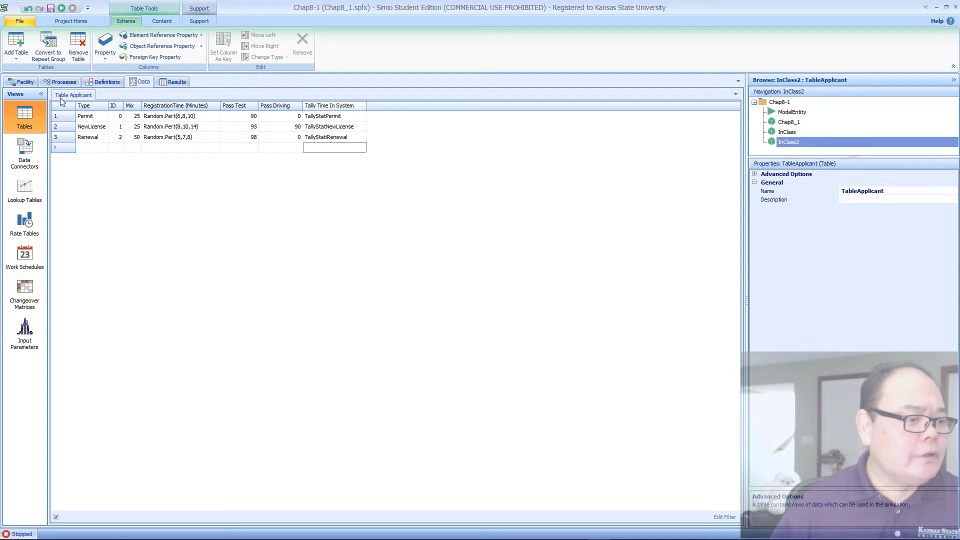
pyautogui.click(14, 83)
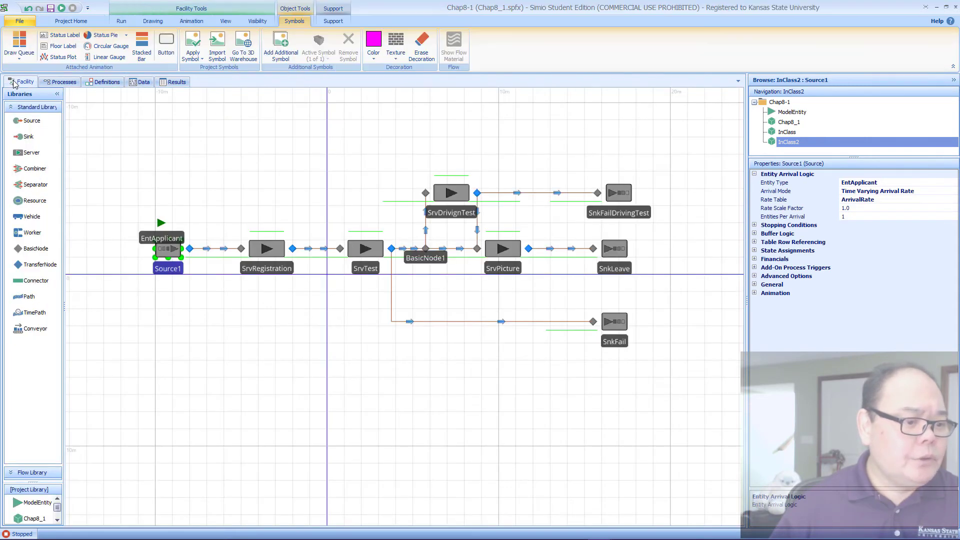
pyautogui.click(754, 242)
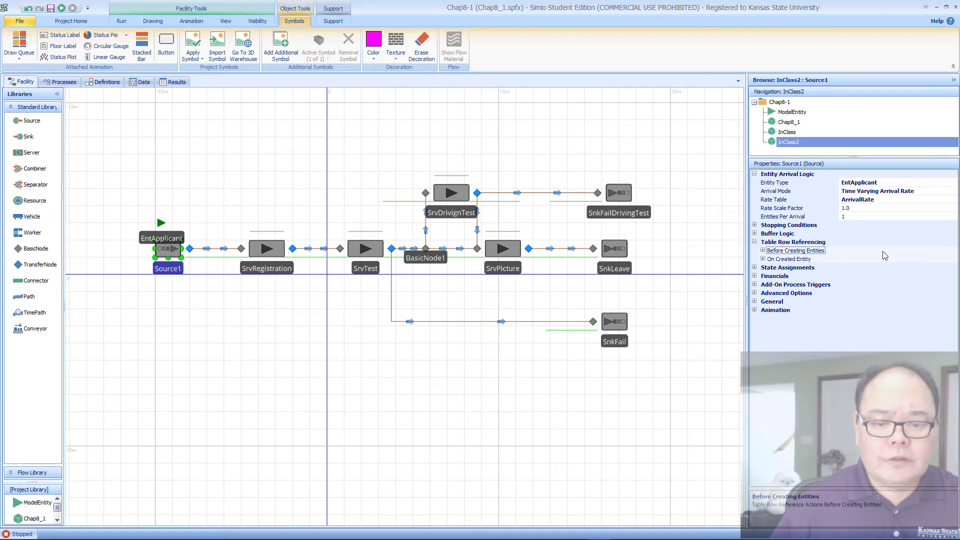
pyautogui.click(934, 257)
pyautogui.press('Up')
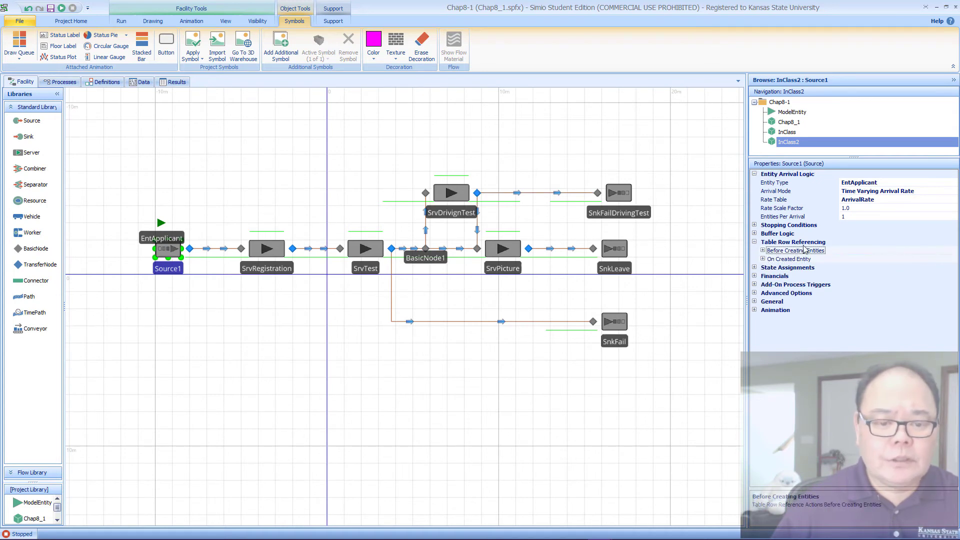
pyautogui.click(763, 250)
pyautogui.click(883, 268)
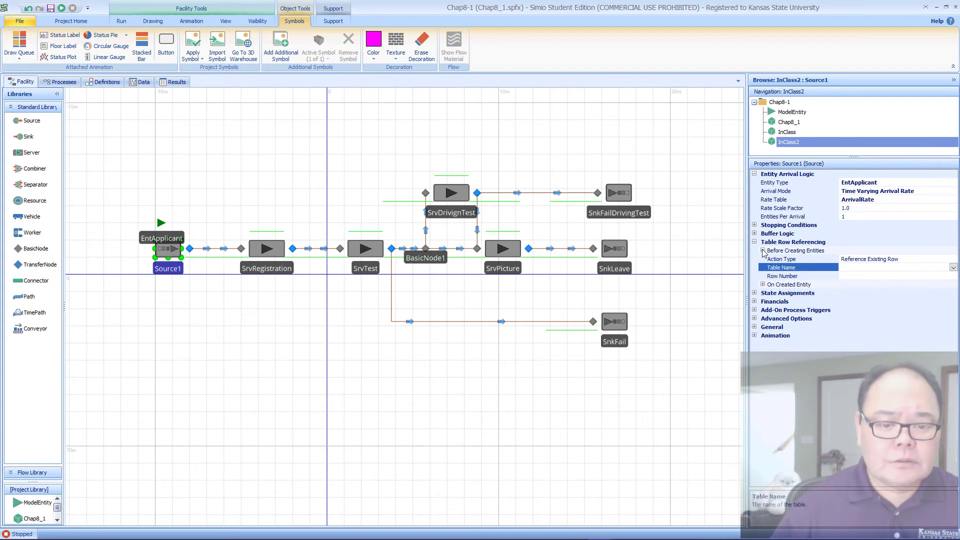
pyautogui.click(763, 250)
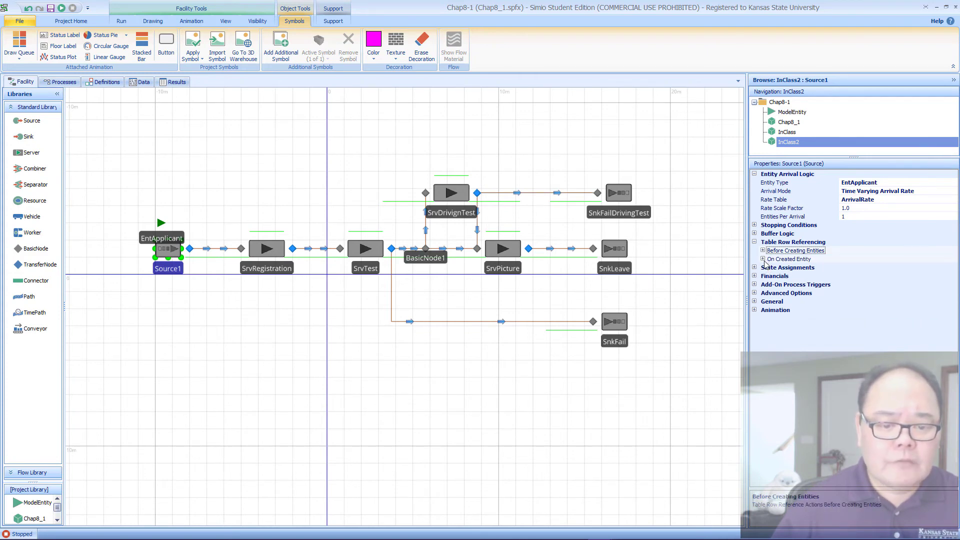
# Step: Set the On Created Entity table reference of Source1 to TableApplicant
pyautogui.click(765, 260)
pyautogui.click(764, 259)
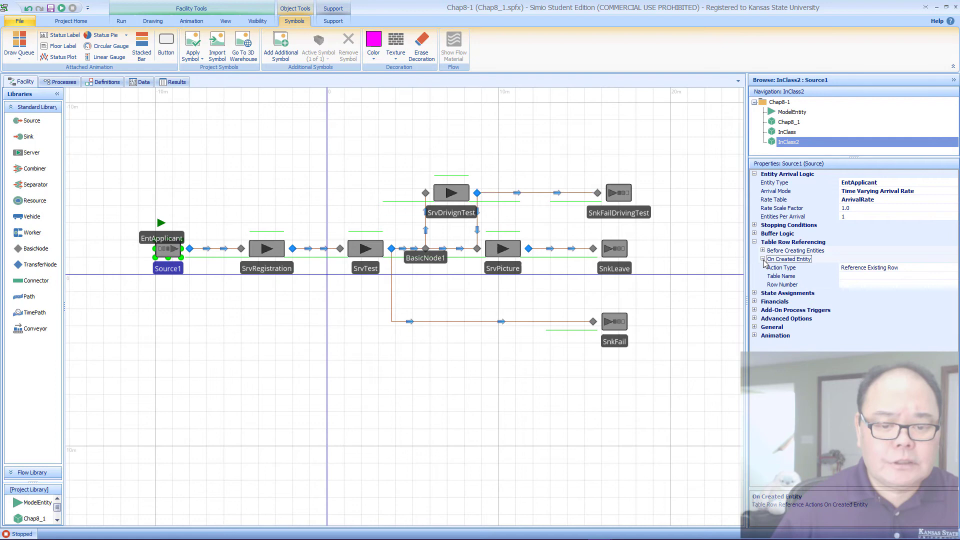
pyautogui.click(889, 276)
pyautogui.click(953, 276)
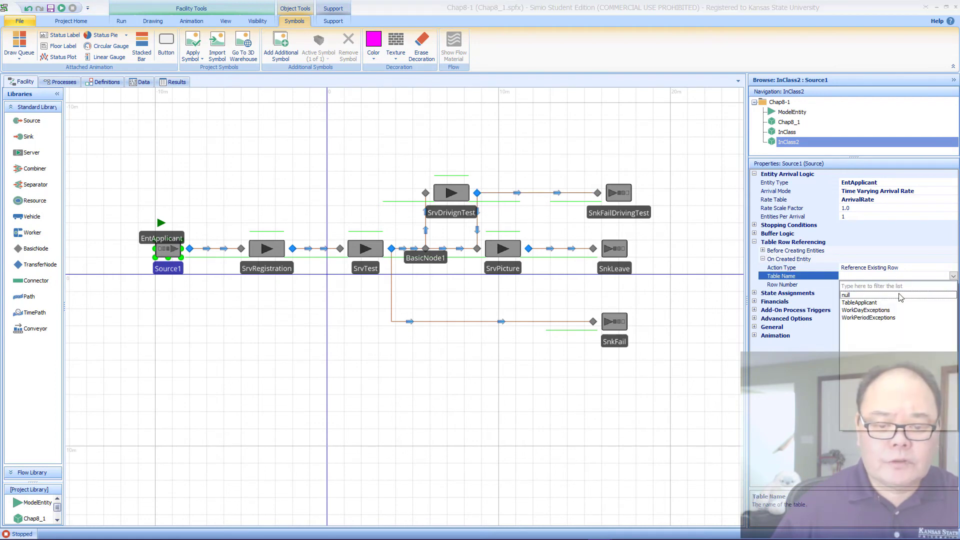
pyautogui.click(886, 303)
# Step: Set the row number of Source1's On Created Entity reference to TableApplicant.Mix.RandomRow
pyautogui.click(879, 284)
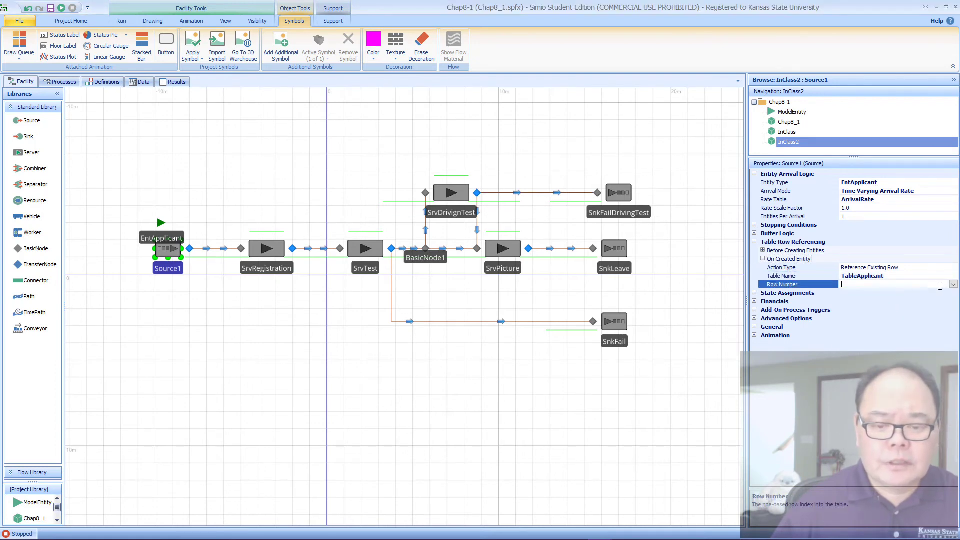
pyautogui.click(952, 284)
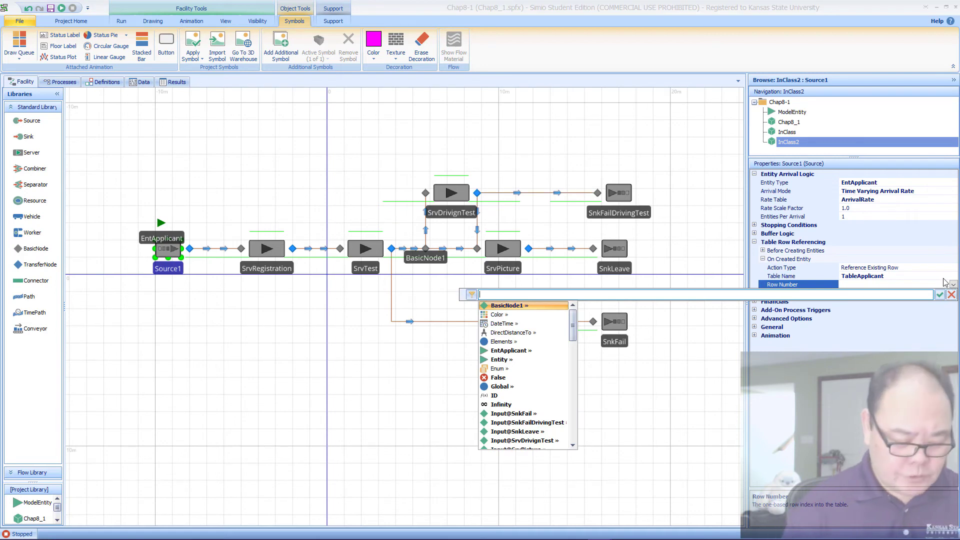
pyautogui.write('TableApplicant.')
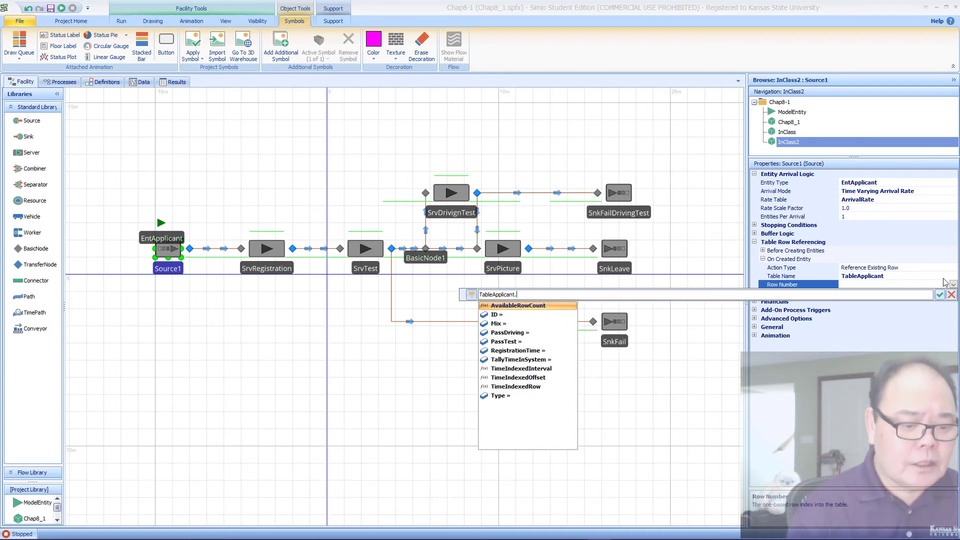
pyautogui.press('Down')
pyautogui.press('Down')
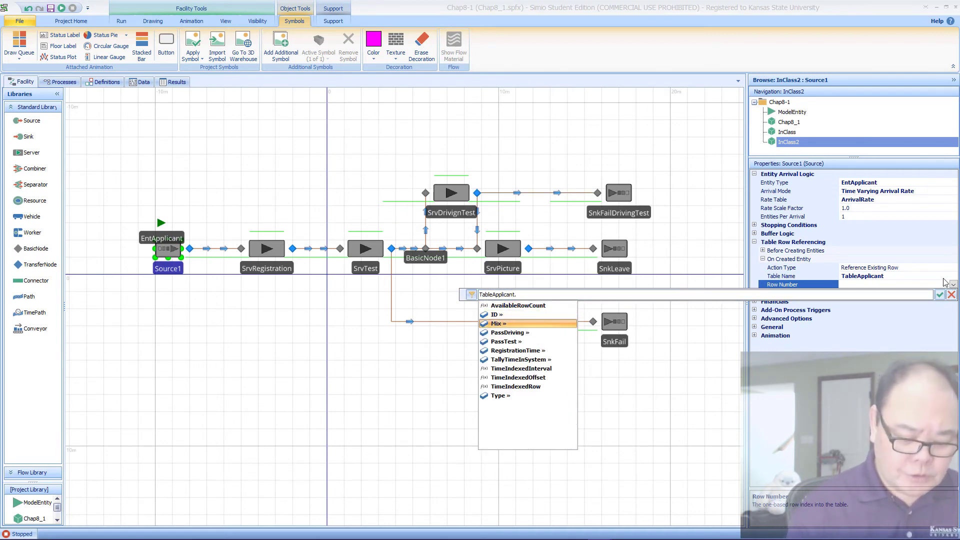
pyautogui.write('Mix.R')
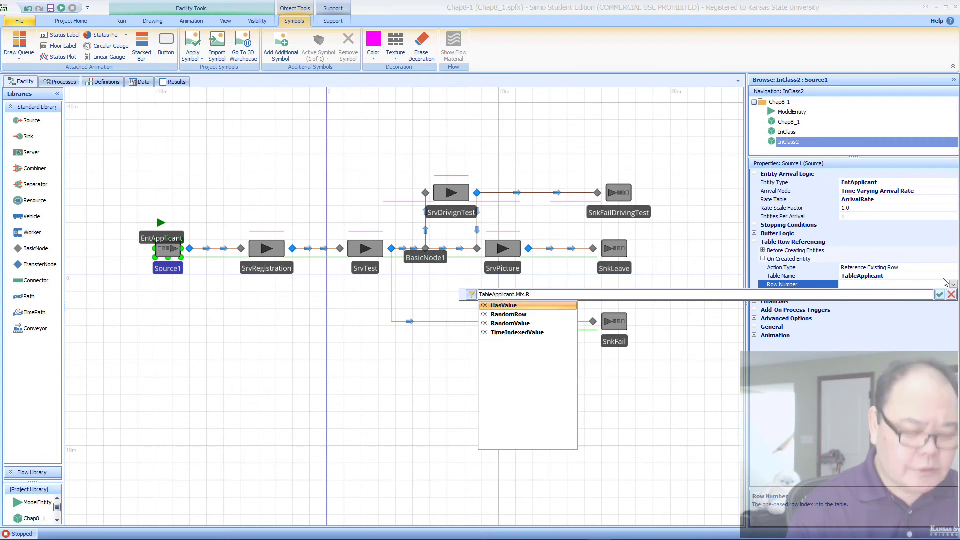
pyautogui.write('a')
pyautogui.press('Tab')
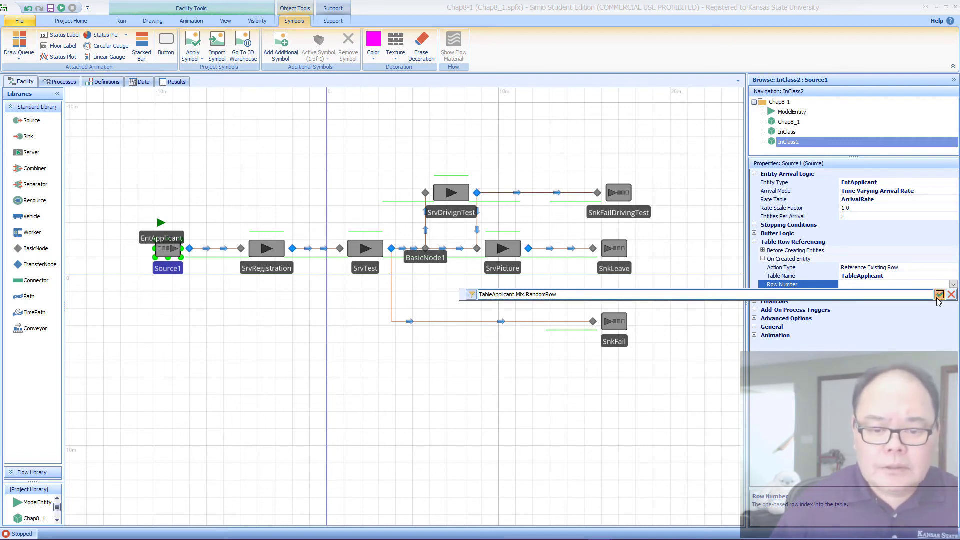
pyautogui.click(940, 294)
# Step: Reset the Table Name and Row Number of Source1's On Created Entity reference to their empty defaults
pyautogui.rightClick(818, 276)
pyautogui.click(835, 282)
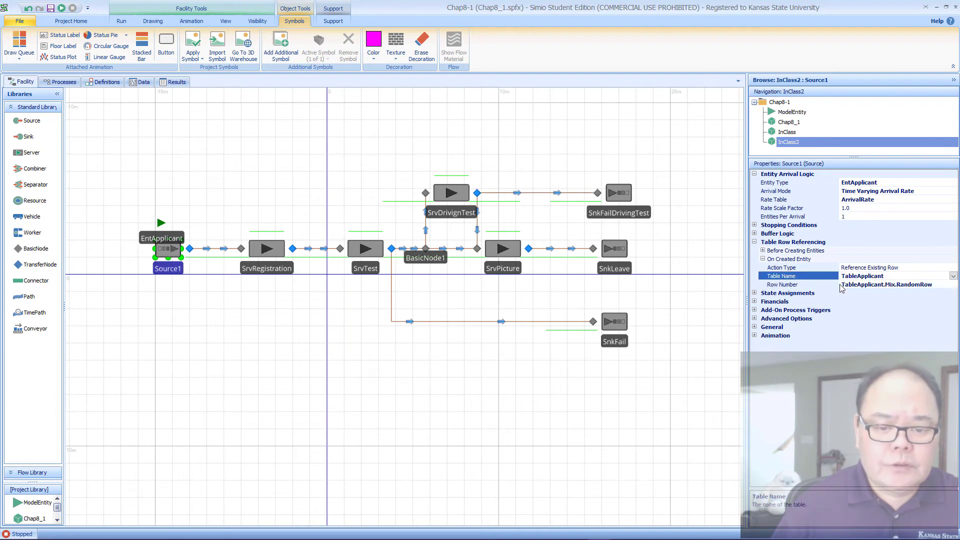
pyautogui.rightClick(813, 282)
pyautogui.click(833, 289)
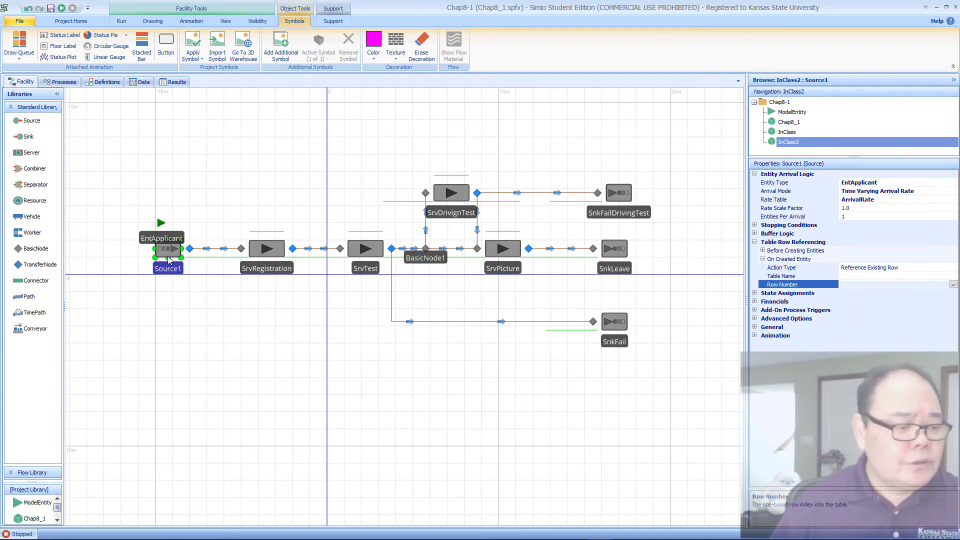
# Step: Create the Created Entity add-on process for Source1 and place a SetRow step followed by an Assign step in it
pyautogui.click(755, 311)
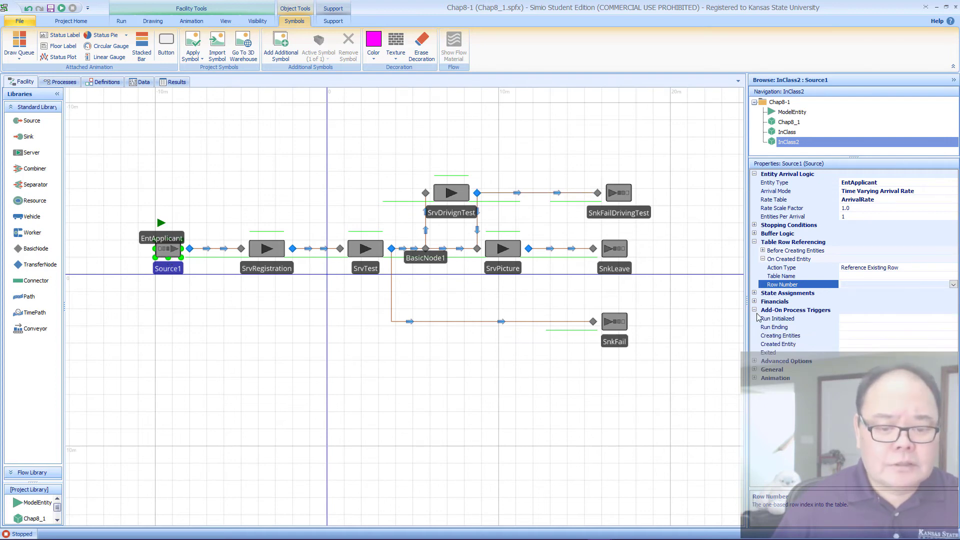
pyautogui.doubleClick(788, 345)
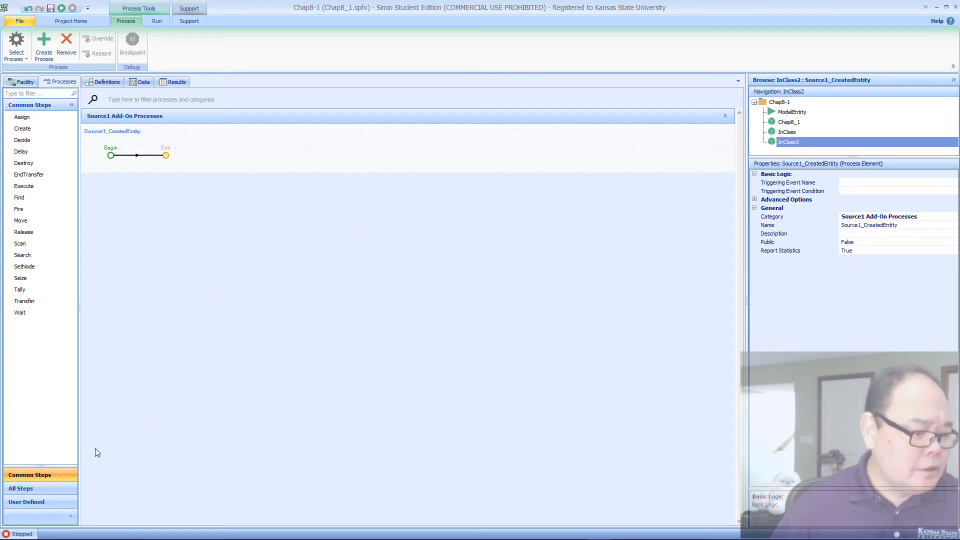
pyautogui.click(44, 488)
pyautogui.click(35, 94)
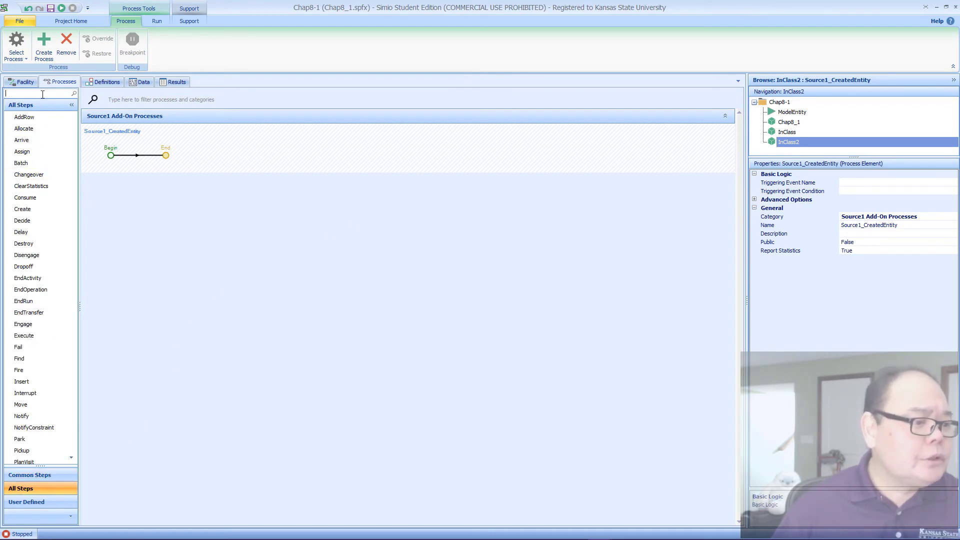
pyautogui.write('setr')
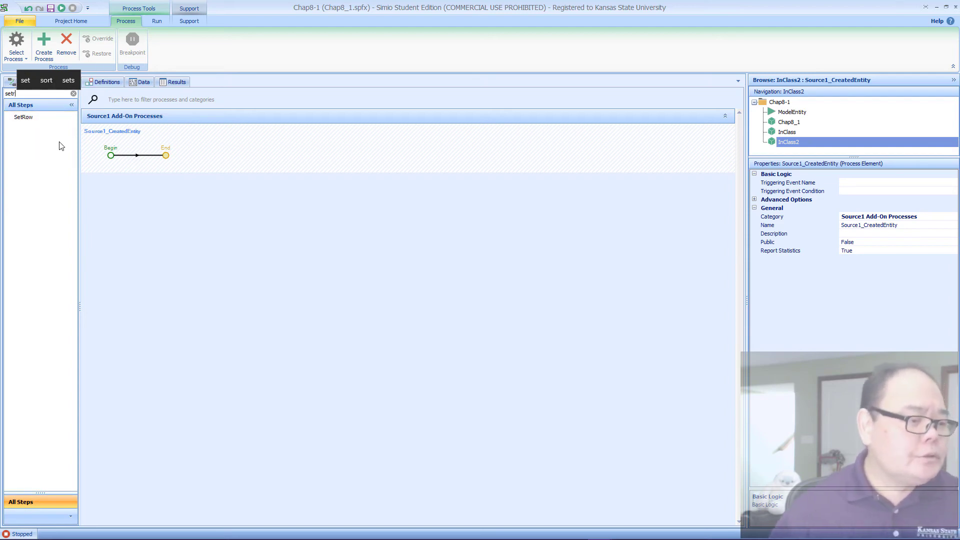
pyautogui.moveTo(58, 120); pyautogui.dragTo(199, 145)
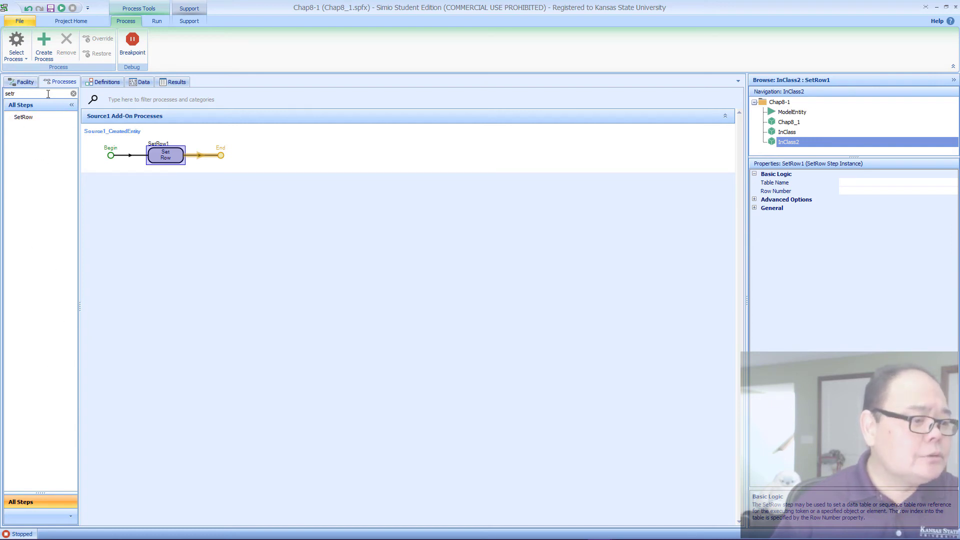
pyautogui.click(75, 94)
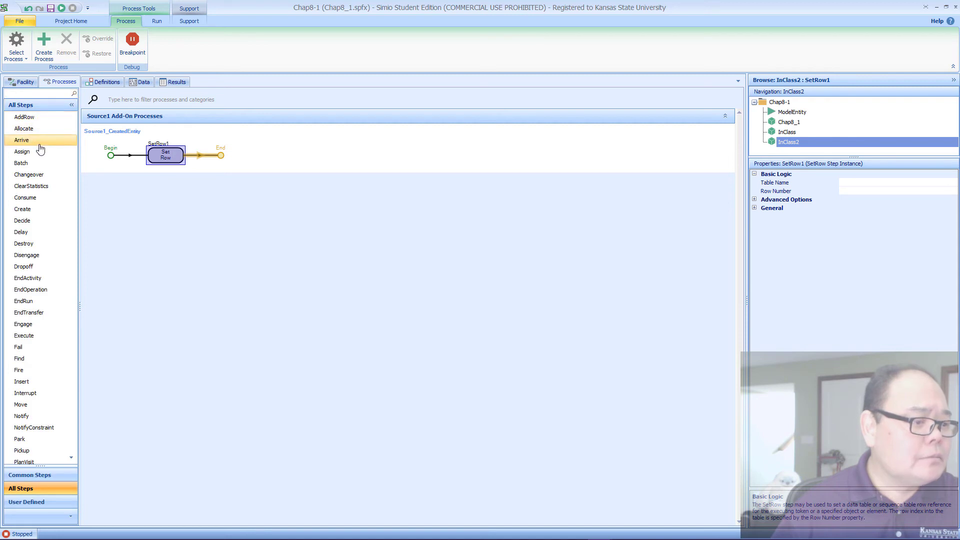
pyautogui.moveTo(39, 151); pyautogui.dragTo(238, 161)
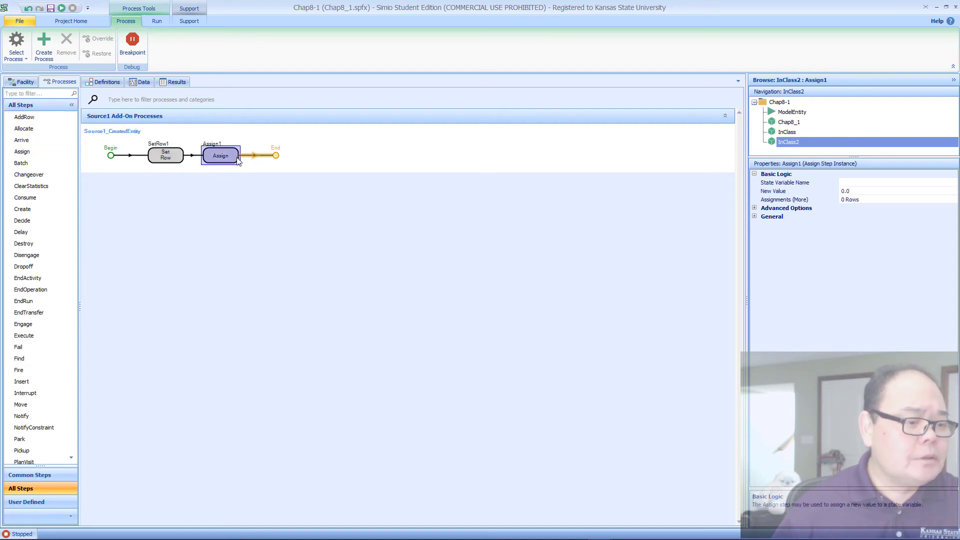
# Step: Rename the SetRow step in the Source1_CreatedEntity process as SetTableRow
pyautogui.click(172, 155)
pyautogui.click(171, 154)
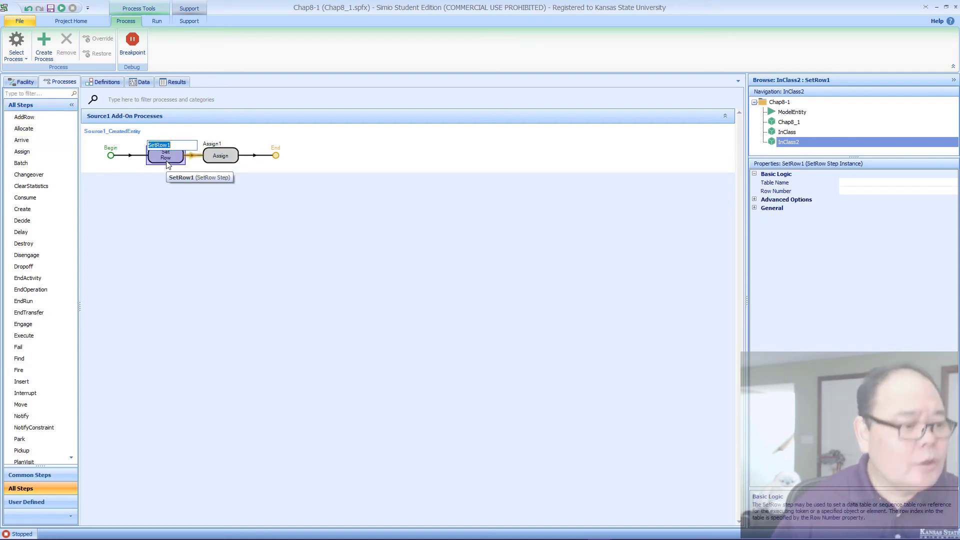
pyautogui.click(177, 144)
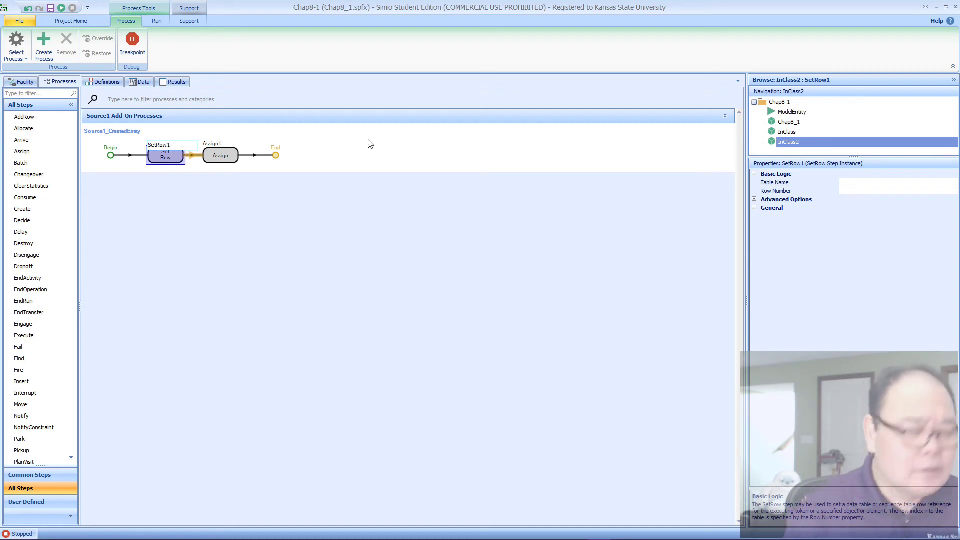
pyautogui.write('T')
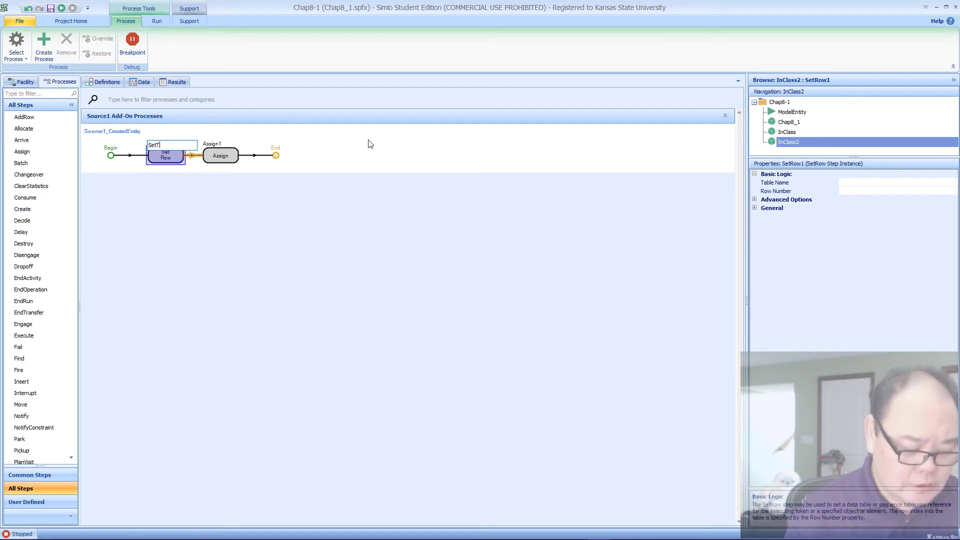
pyautogui.write('ableRow')
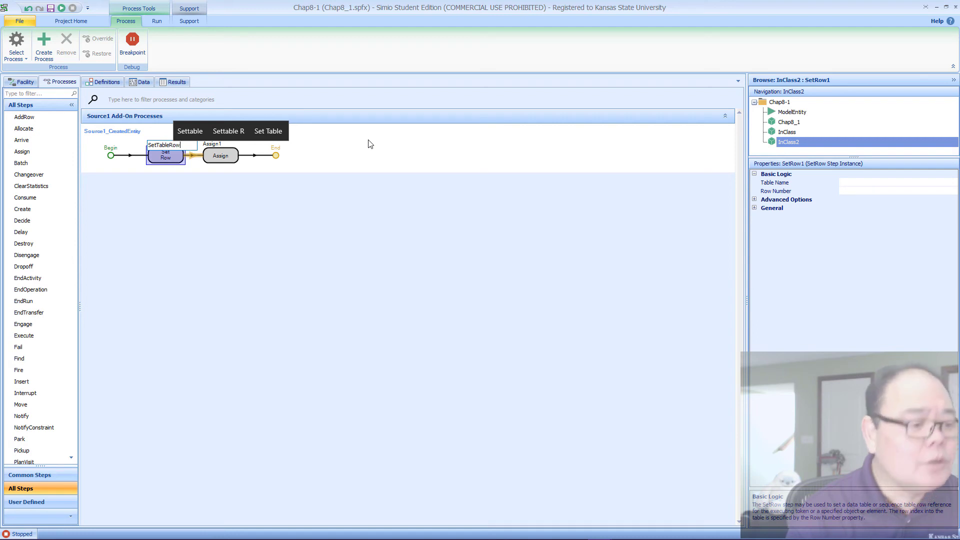
pyautogui.press('Return')
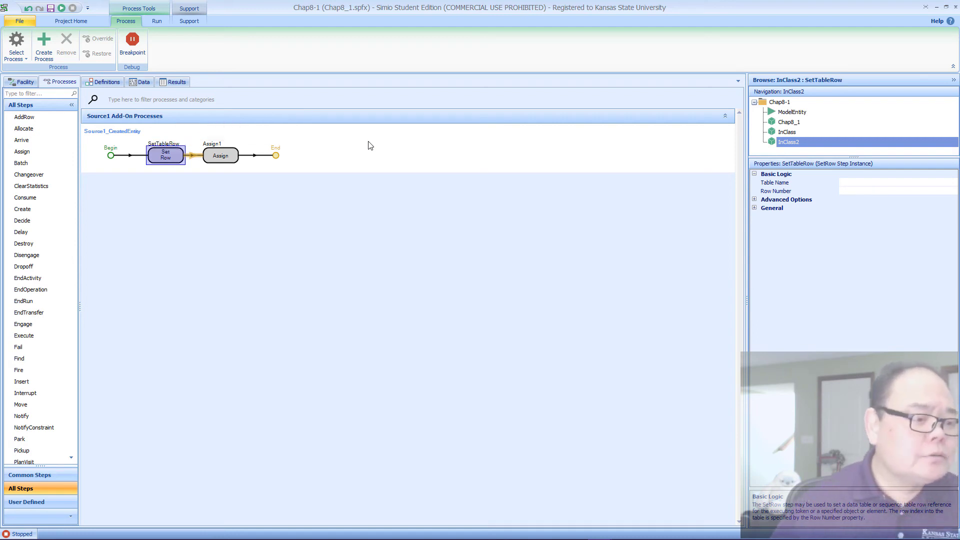
# Step: Rename the Assign step in the Source1_CreatedEntity process as AssignPic
pyautogui.click(214, 147)
pyautogui.click(218, 152)
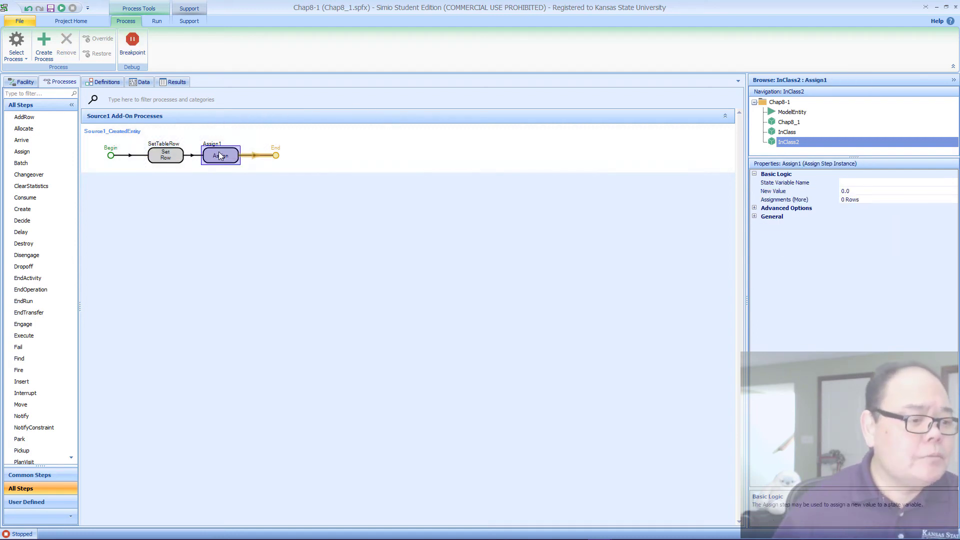
pyautogui.click(209, 153)
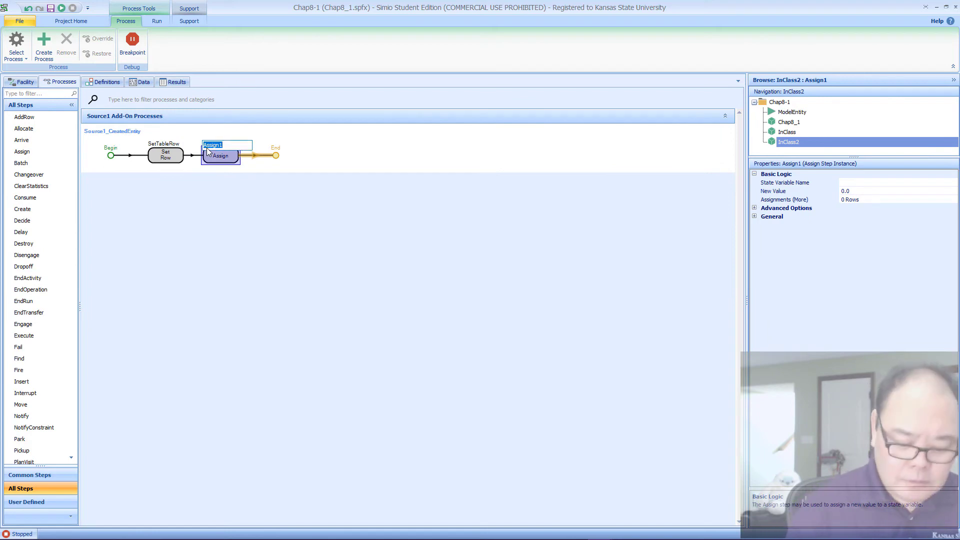
pyautogui.press('End')
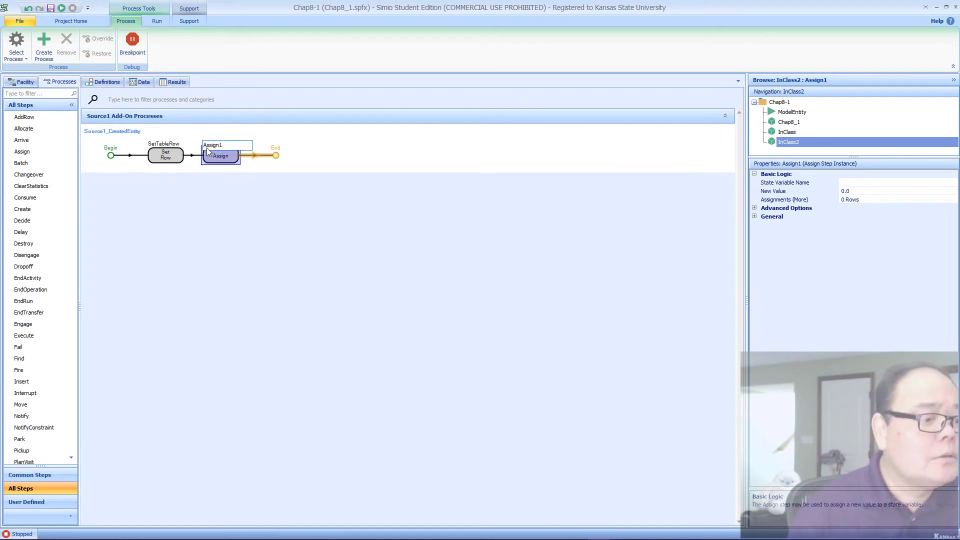
pyautogui.write('Pic')
pyautogui.press('Return')
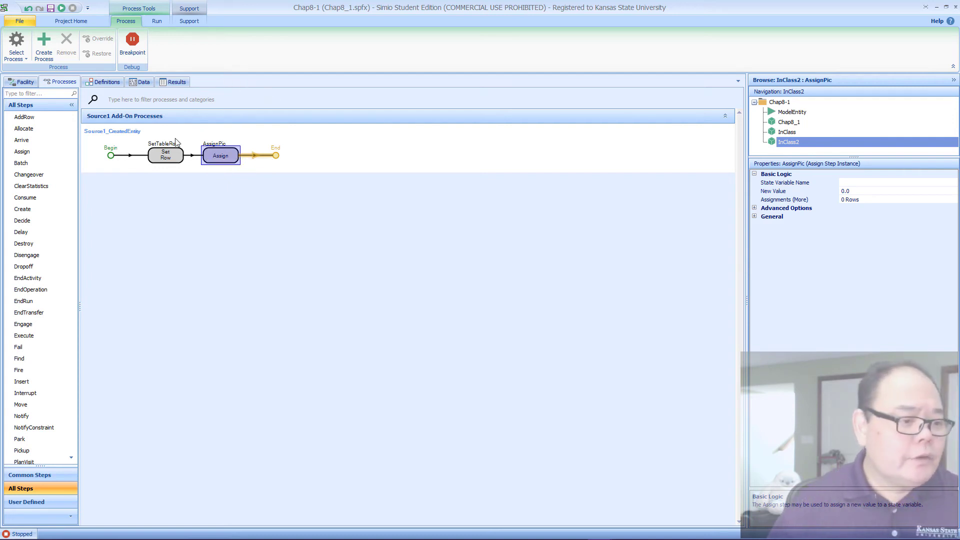
# Step: Widen the properties area and set the Table Name of the SetTableRow step to TableApplicant
pyautogui.click(171, 165)
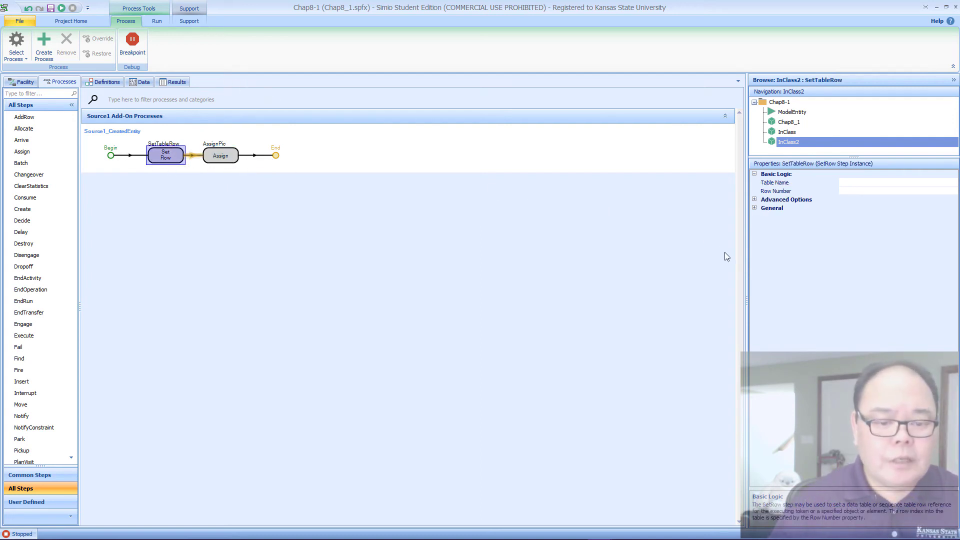
pyautogui.moveTo(747, 271); pyautogui.dragTo(642, 274)
pyautogui.click(925, 183)
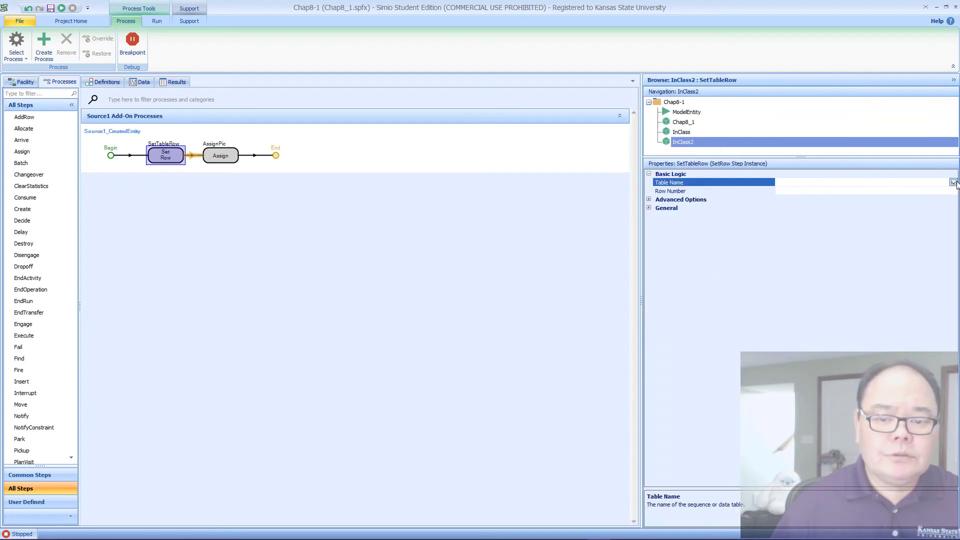
pyautogui.click(953, 183)
pyautogui.click(811, 209)
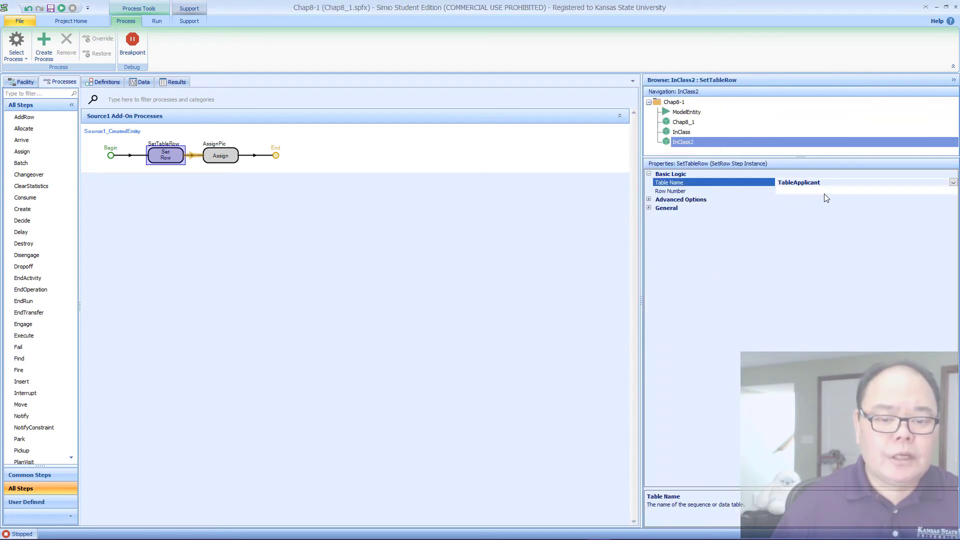
# Step: Set the Row Number of the SetTableRow step to TableApplicant.Mix.RandomRow
pyautogui.click(824, 193)
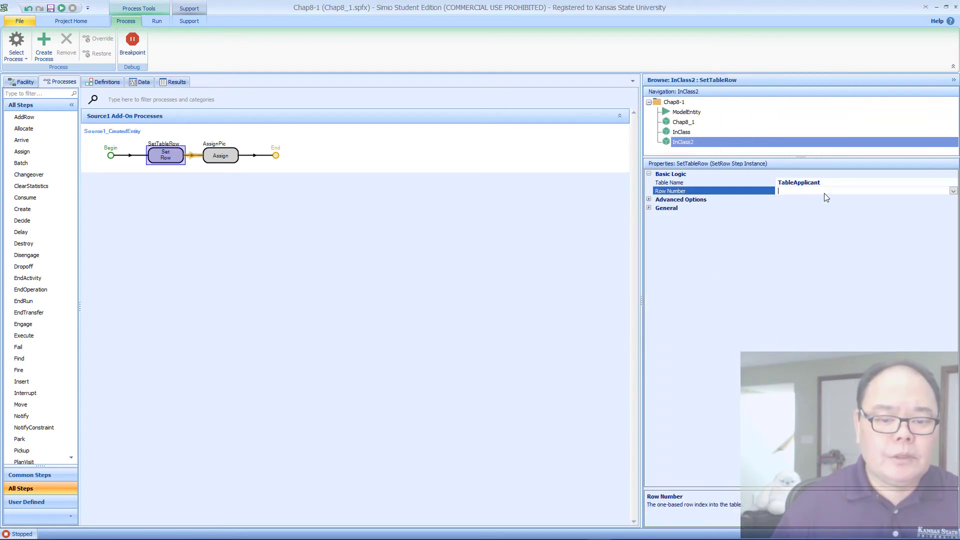
pyautogui.click(953, 191)
pyautogui.write('TableApplicant.')
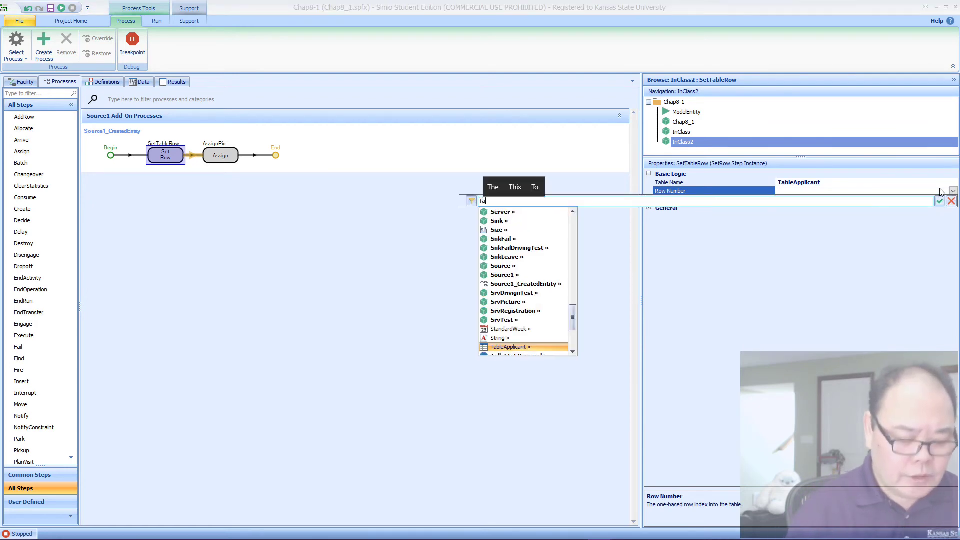
pyautogui.press('Down')
pyautogui.press('Down')
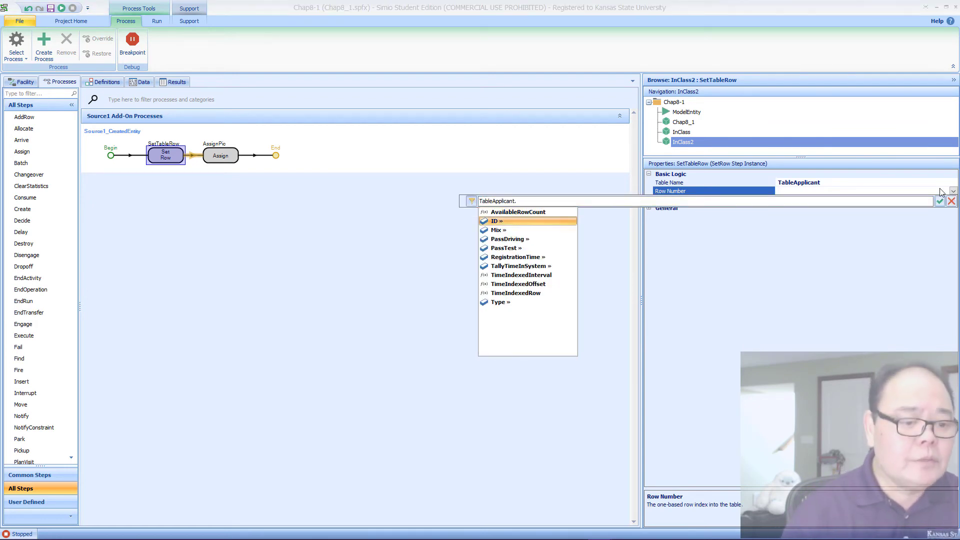
pyautogui.write('Mix.Ra')
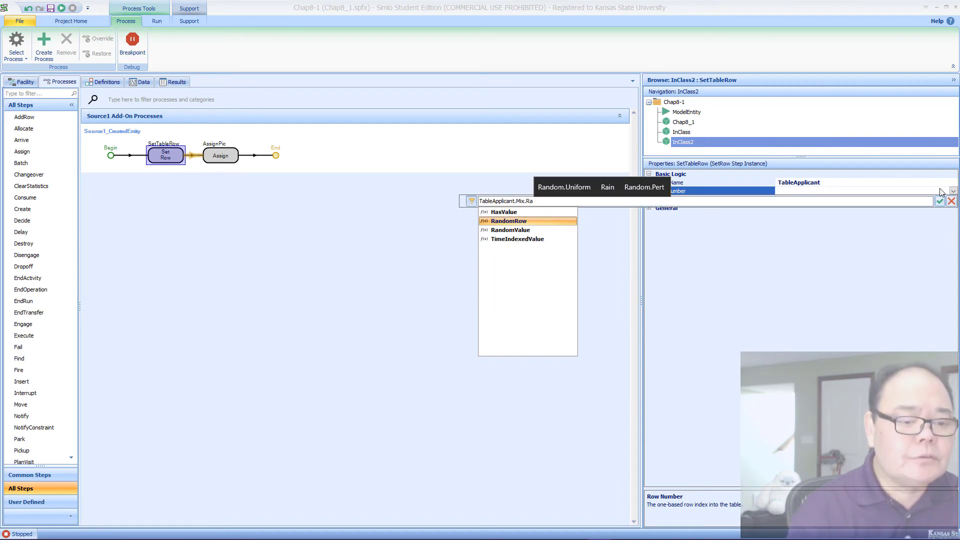
pyautogui.press('Tab')
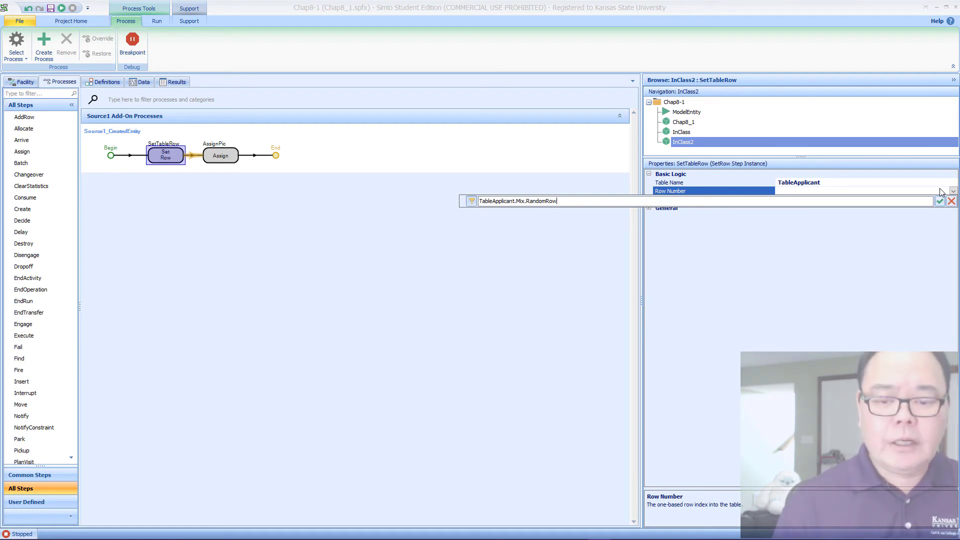
pyautogui.press('Return')
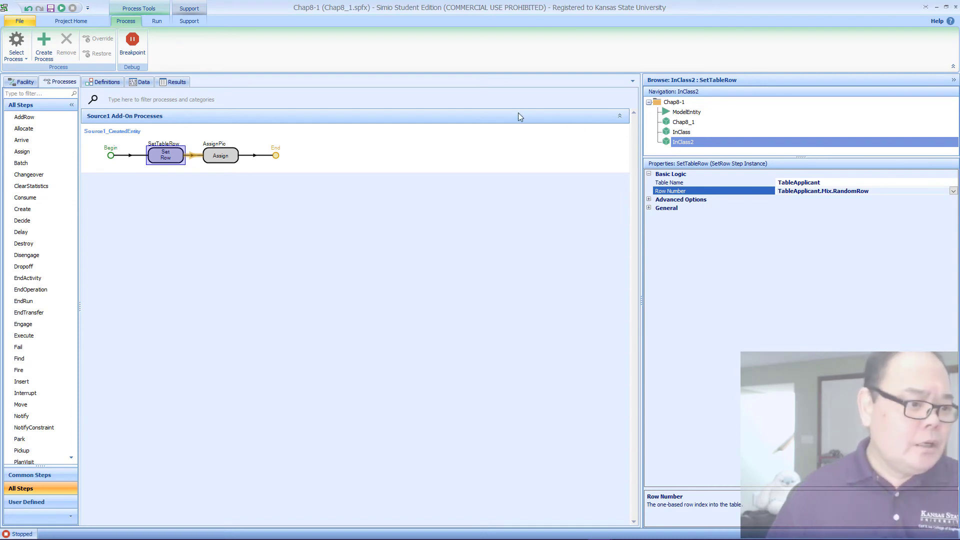
# Step: Set the State Variable Name of the AssignPic step to ModelEntity.Picture
pyautogui.click(214, 154)
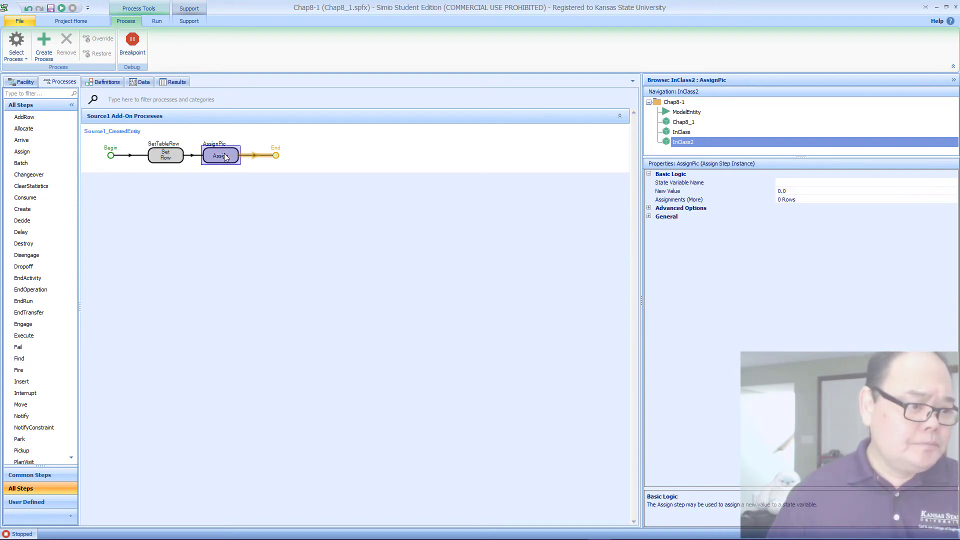
pyautogui.click(872, 183)
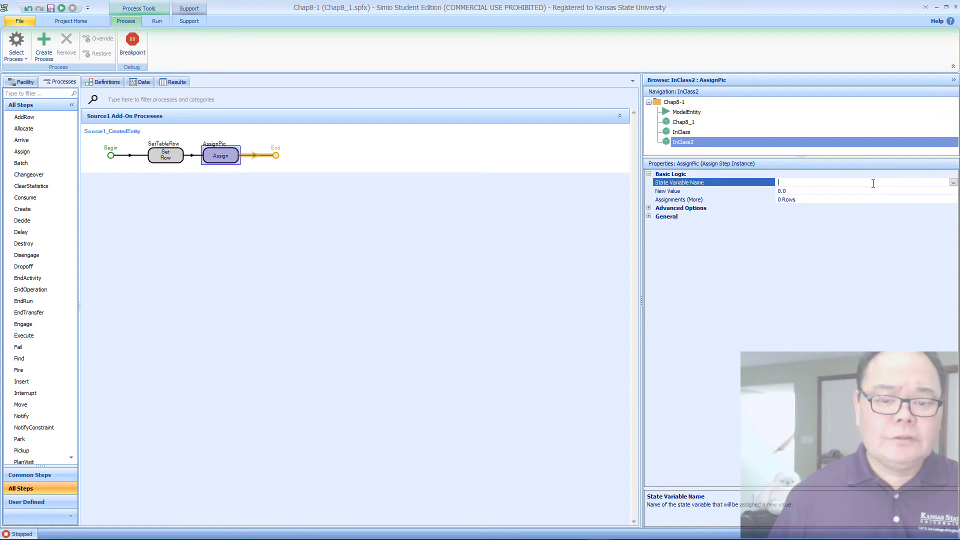
pyautogui.click(954, 183)
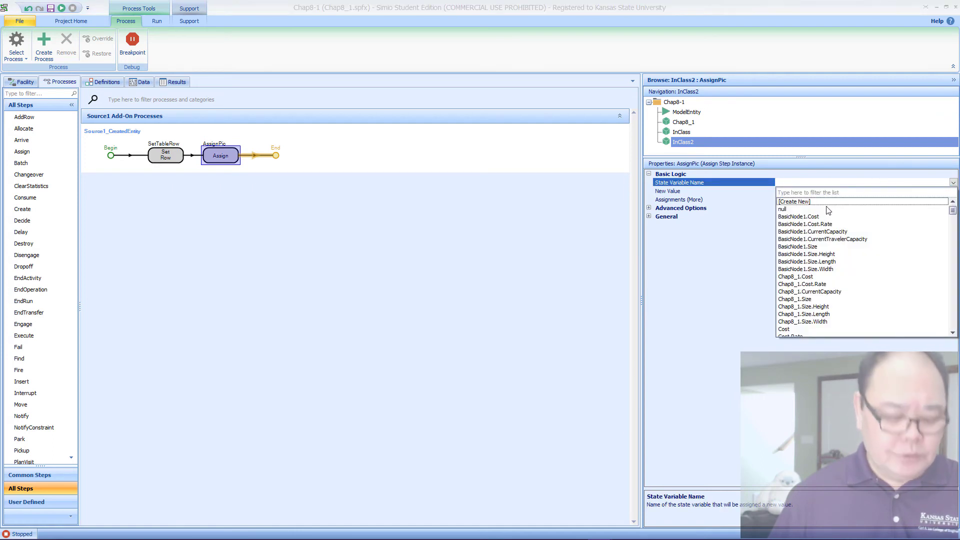
pyautogui.scroll(-10, 853, 255)
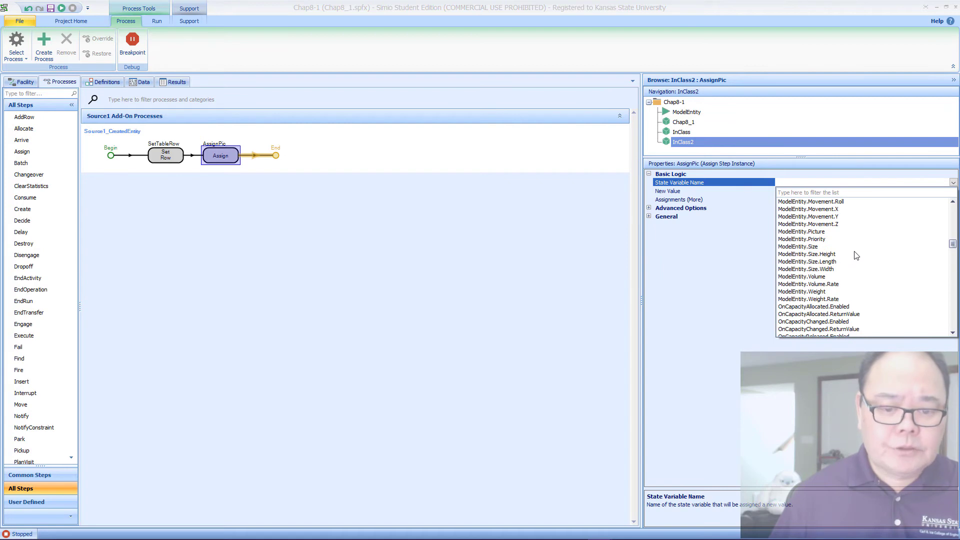
pyautogui.click(835, 231)
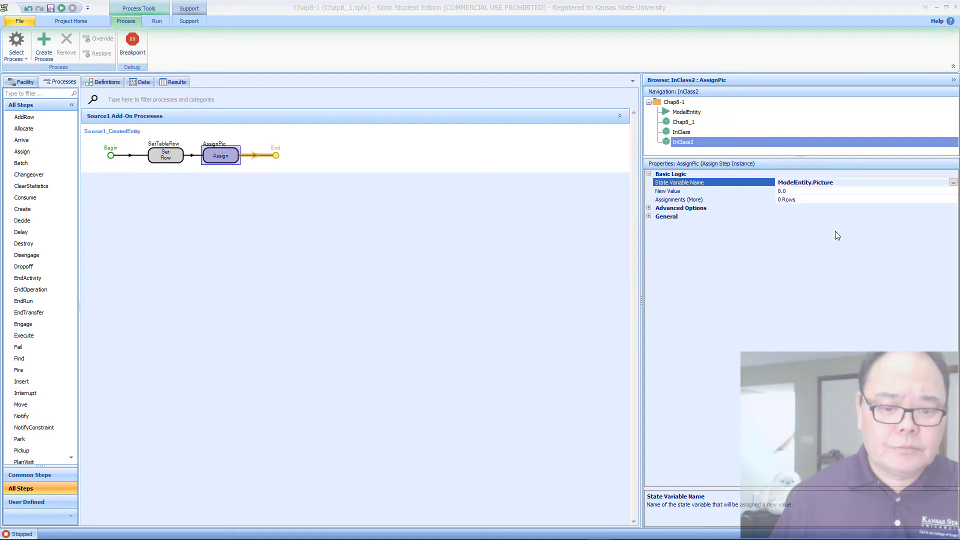
# Step: Set the New Value of the AssignPic step to TableApplicant.ID
pyautogui.click(826, 191)
pyautogui.click(951, 192)
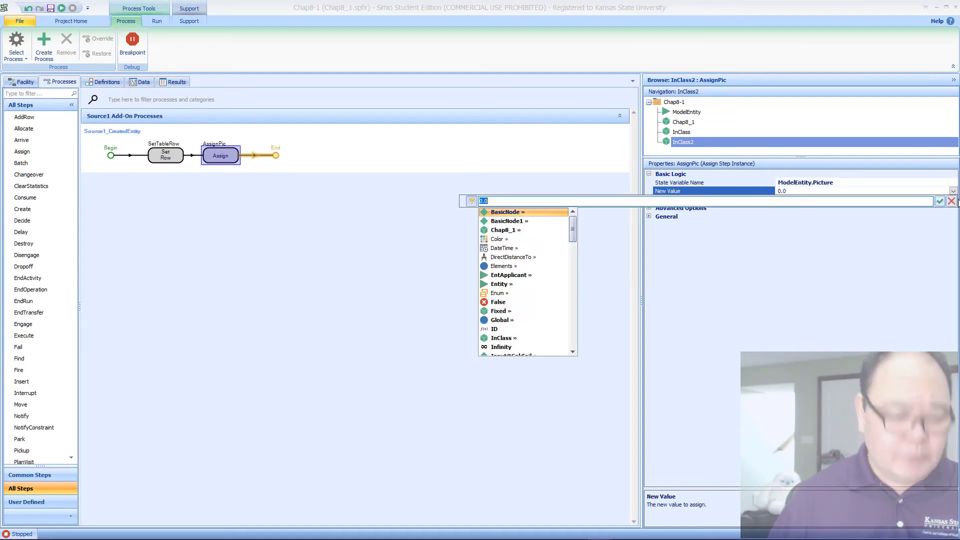
pyautogui.write('Ta')
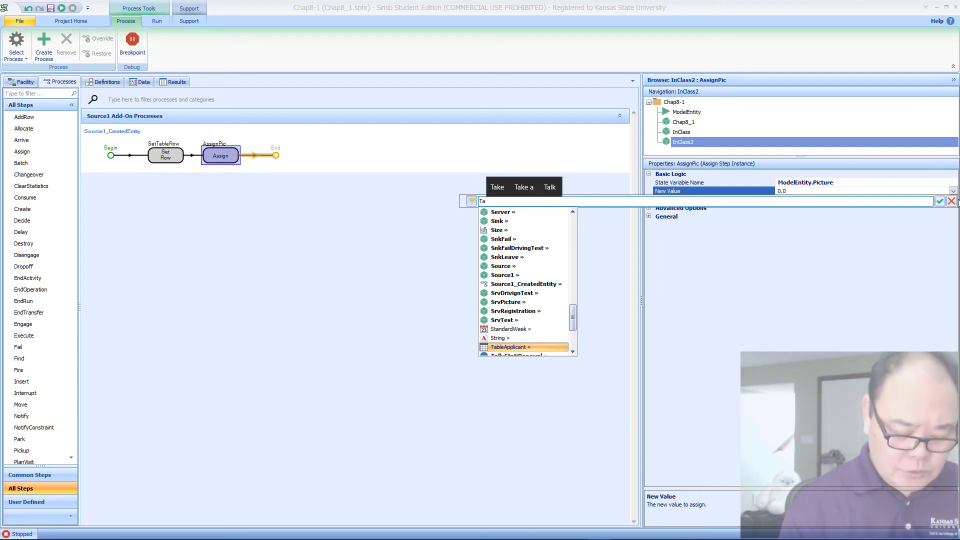
pyautogui.write('bleApplicant.I')
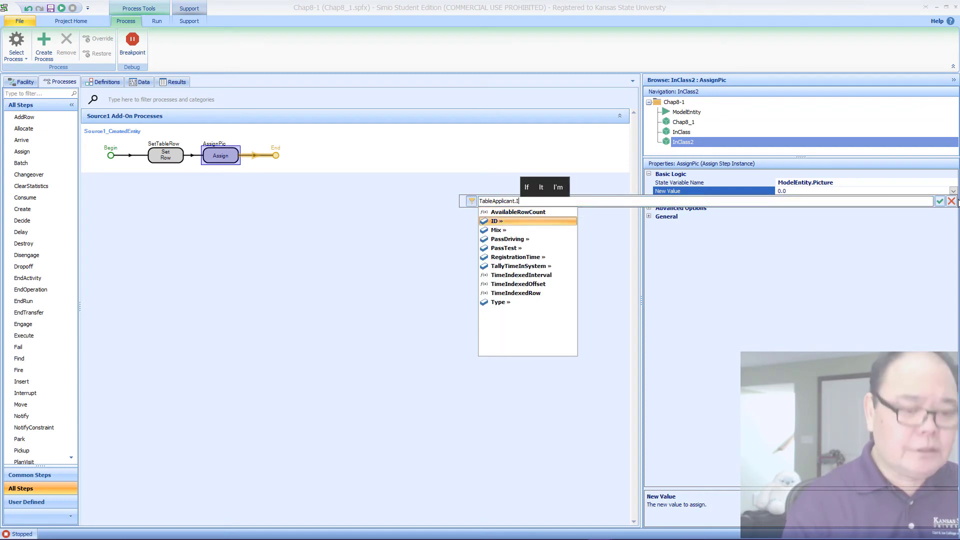
pyautogui.write('D')
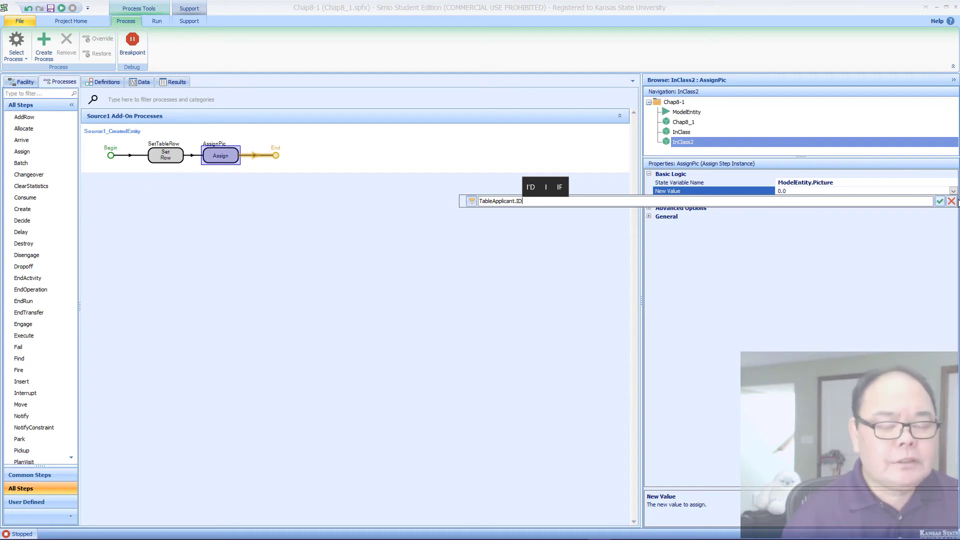
pyautogui.press('Return')
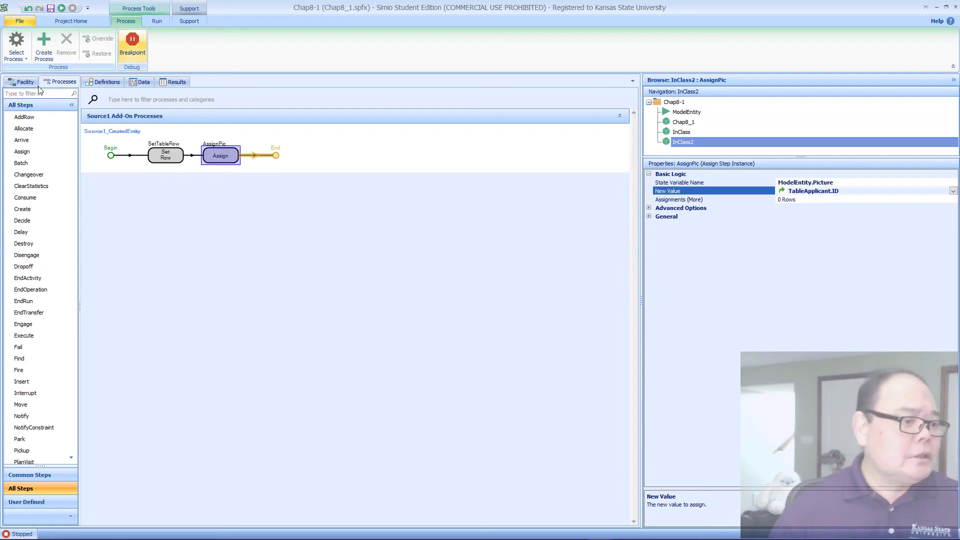
# Step: Return to the facility model and check the symbols defined for the EntApplicant entity
pyautogui.click(11, 84)
pyautogui.click(162, 222)
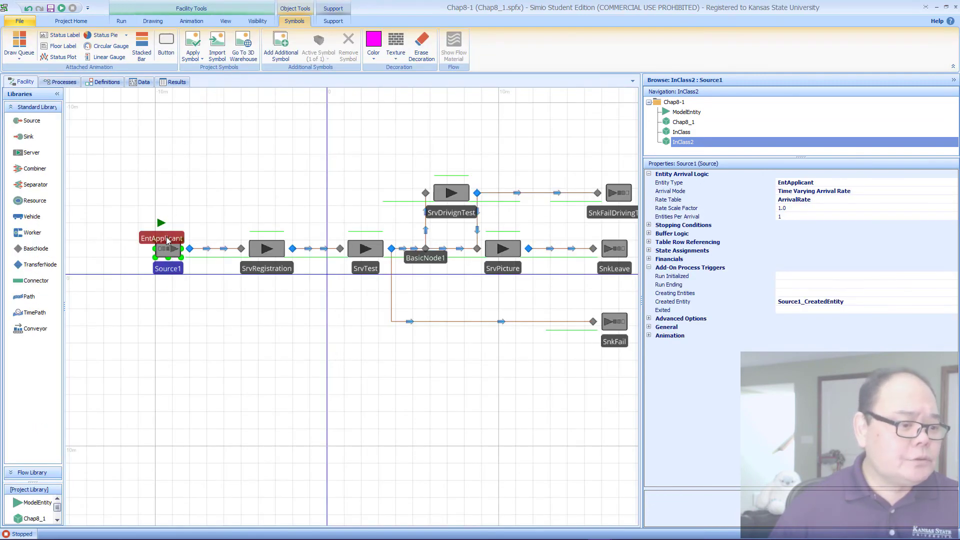
pyautogui.click(319, 55)
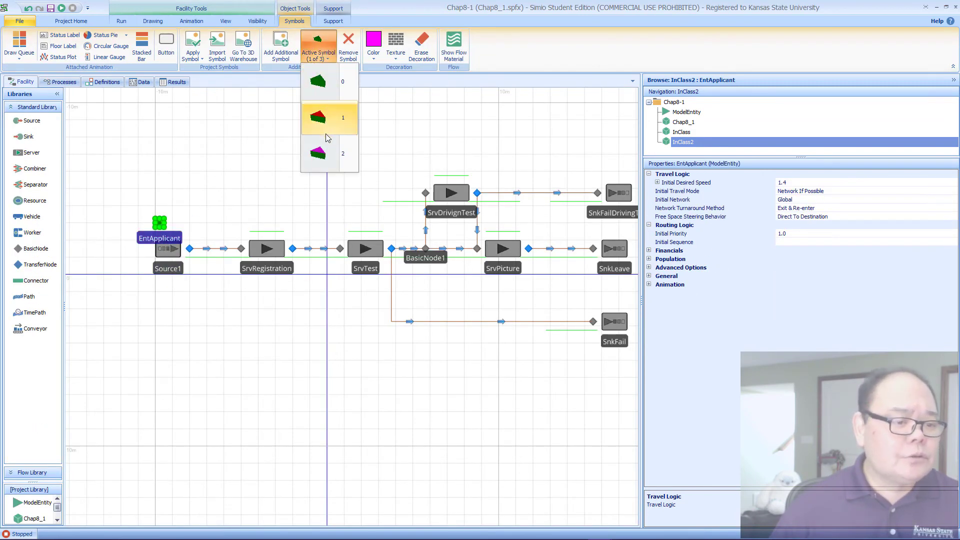
pyautogui.click(187, 180)
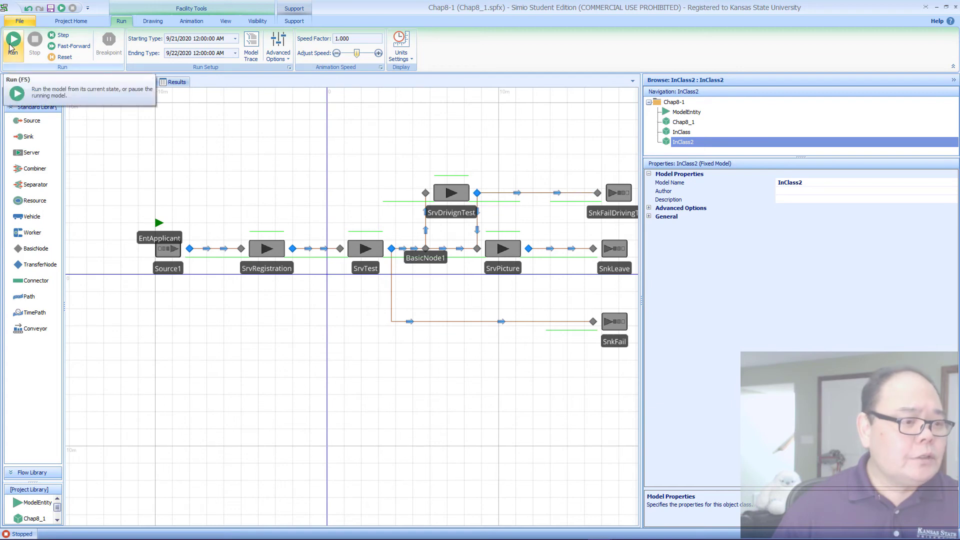
# Step: Run the model at a speed factor of 41 and inspect the SrvDrivignTest server while applicants flow through
pyautogui.click(10, 46)
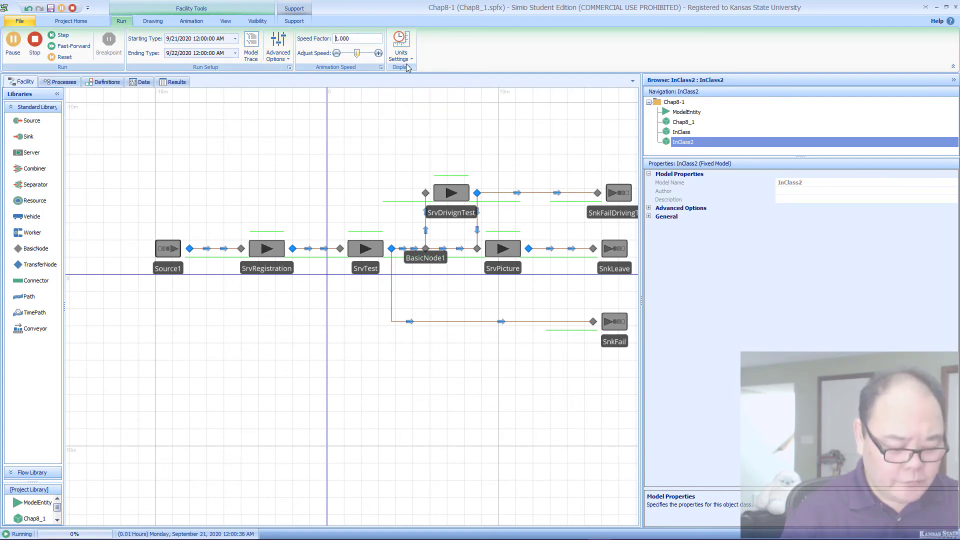
pyautogui.write('4')
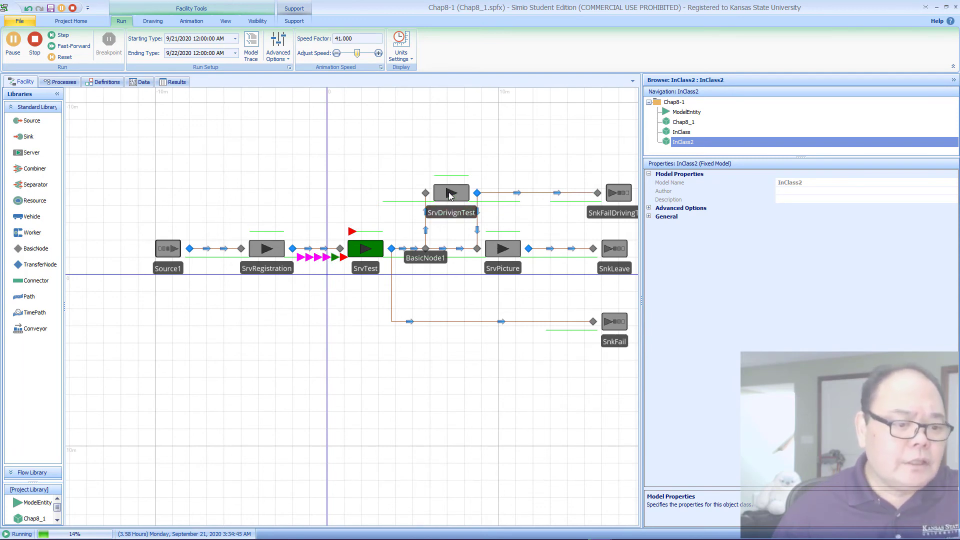
pyautogui.click(449, 196)
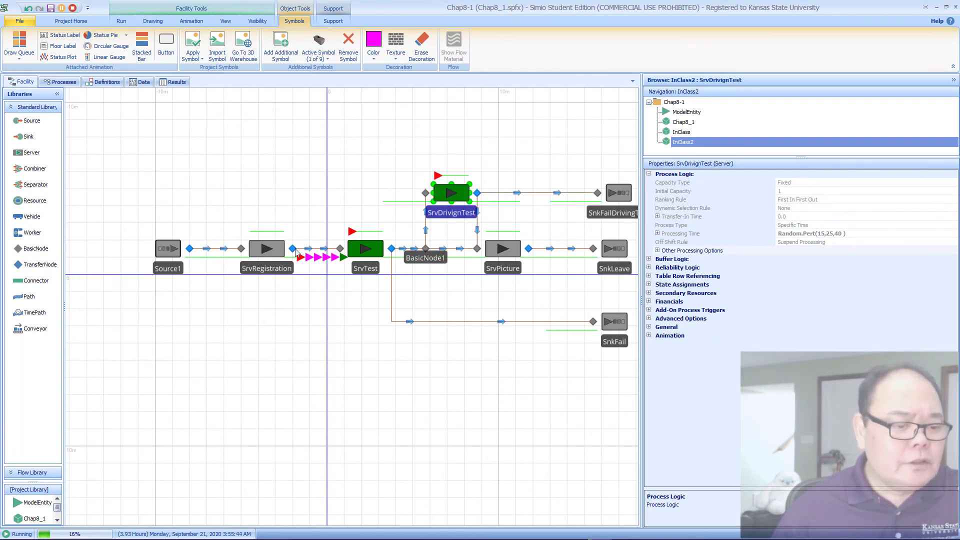
pyautogui.click(448, 214)
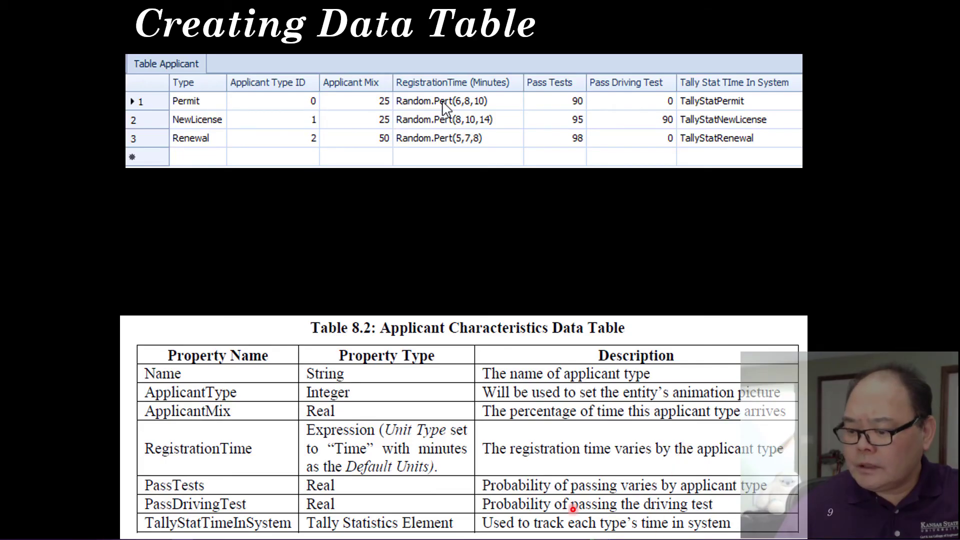
# Step: Look up the servers' processing times and initial capacities on the Processing Times Values slide, and switch back to Simio
pyautogui.press('Right')
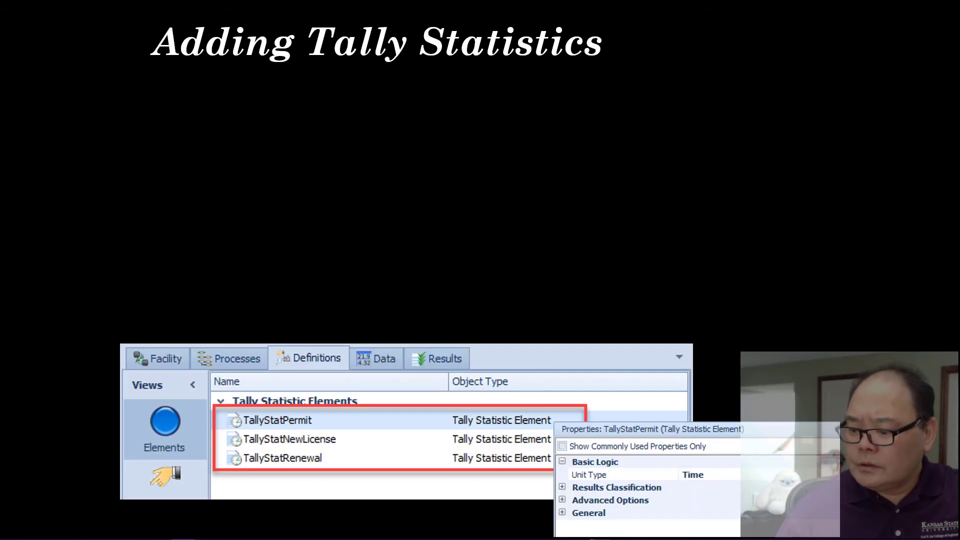
pyautogui.press('Right')
pyautogui.press('Right')
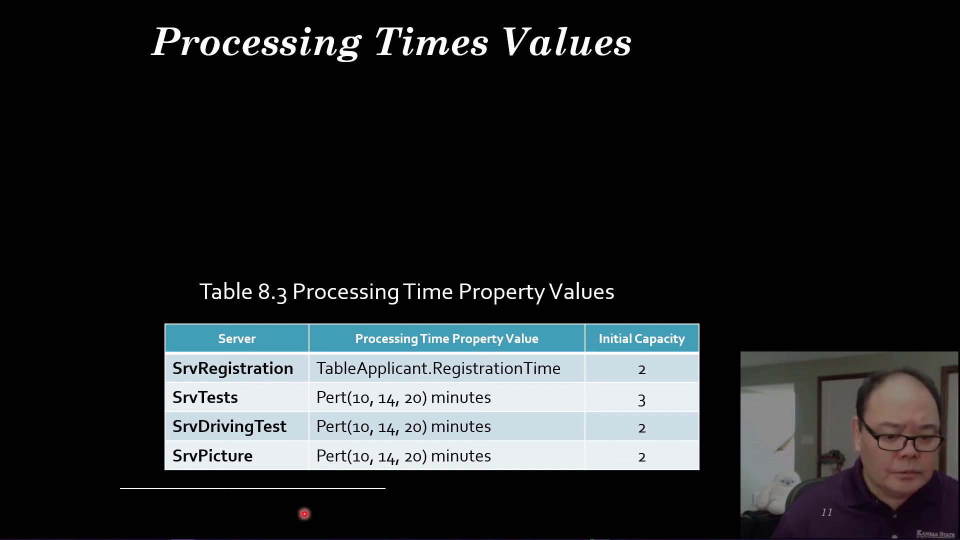
pyautogui.moveTo(600, 531)
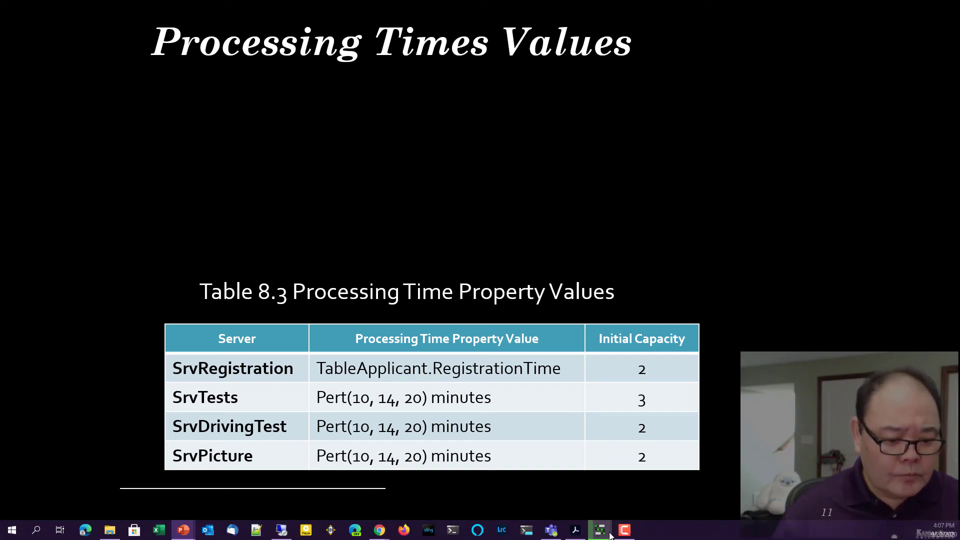
pyautogui.click(660, 493)
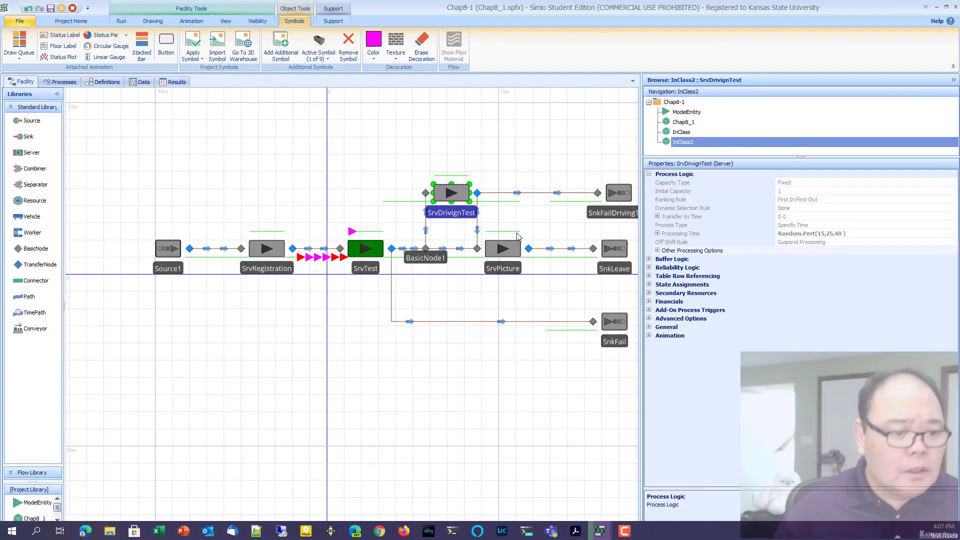
# Step: Stop the run and set the Initial Capacity of SrvRegistration, SrvTest, SrvDrivignTest and SrvPicture together to 2
pyautogui.click(73, 8)
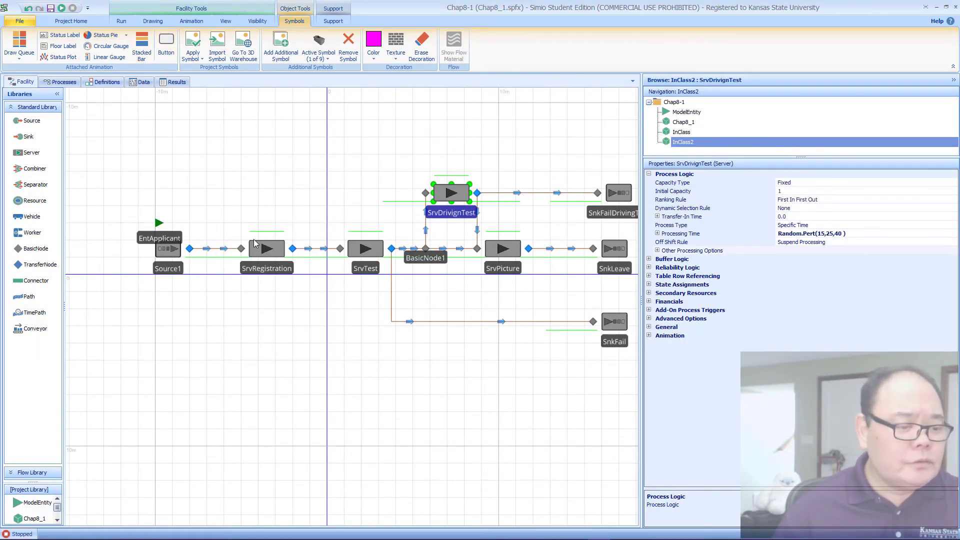
pyautogui.click(265, 249)
pyautogui.keyDown('ctrl'); pyautogui.click(365, 250); pyautogui.keyUp('ctrl')
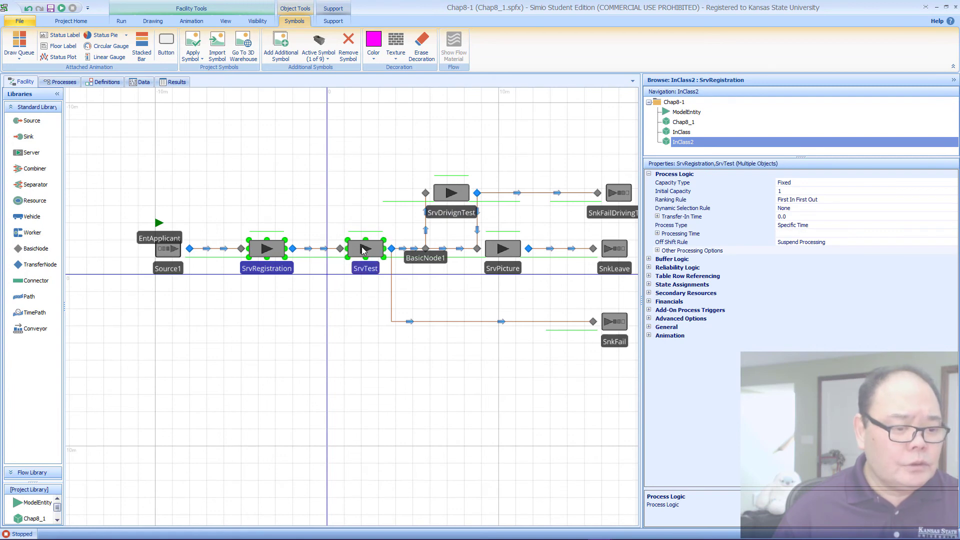
pyautogui.keyDown('ctrl'); pyautogui.click(450, 193); pyautogui.keyUp('ctrl')
pyautogui.keyDown('ctrl'); pyautogui.click(507, 250); pyautogui.keyUp('ctrl')
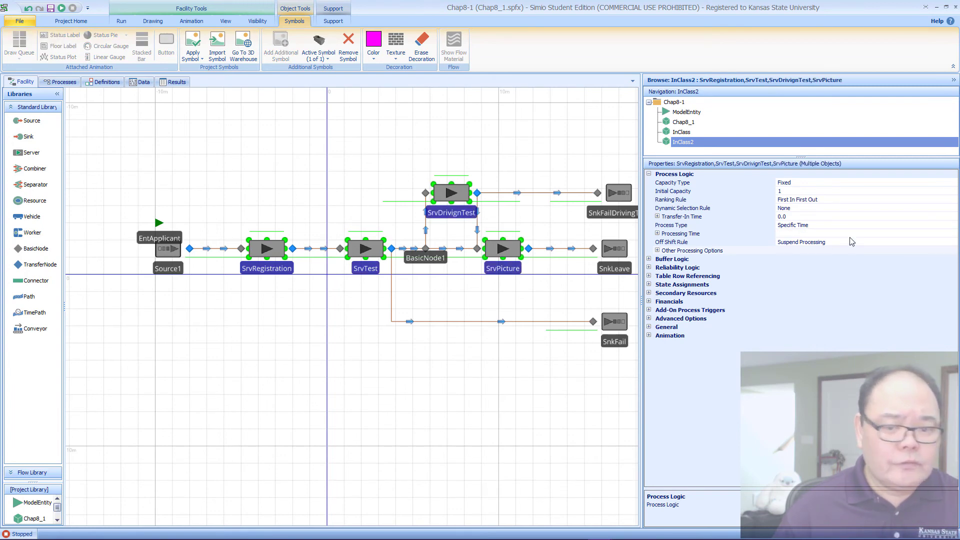
pyautogui.click(777, 192)
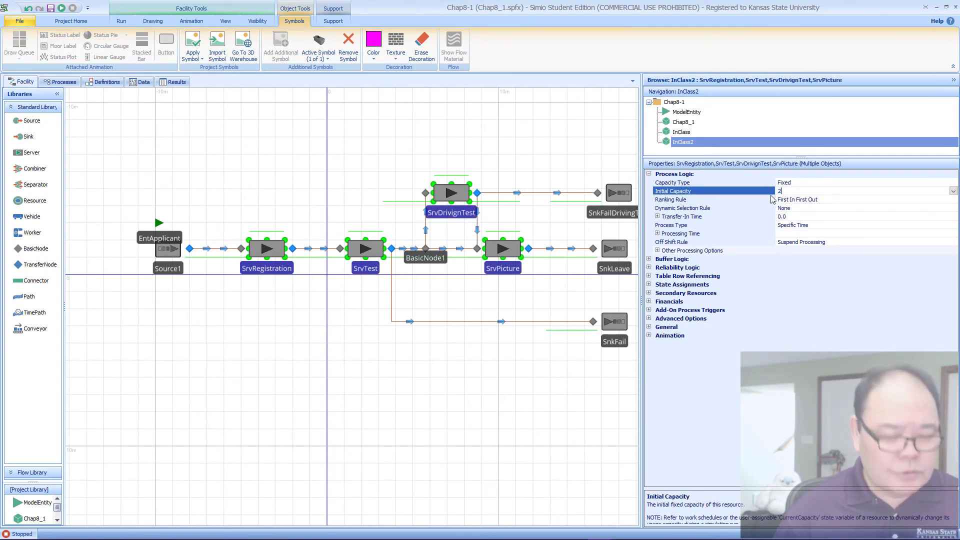
pyautogui.press('Return')
# Step: Set the Initial Capacity of the SrvTest server alone to 3
pyautogui.click(418, 338)
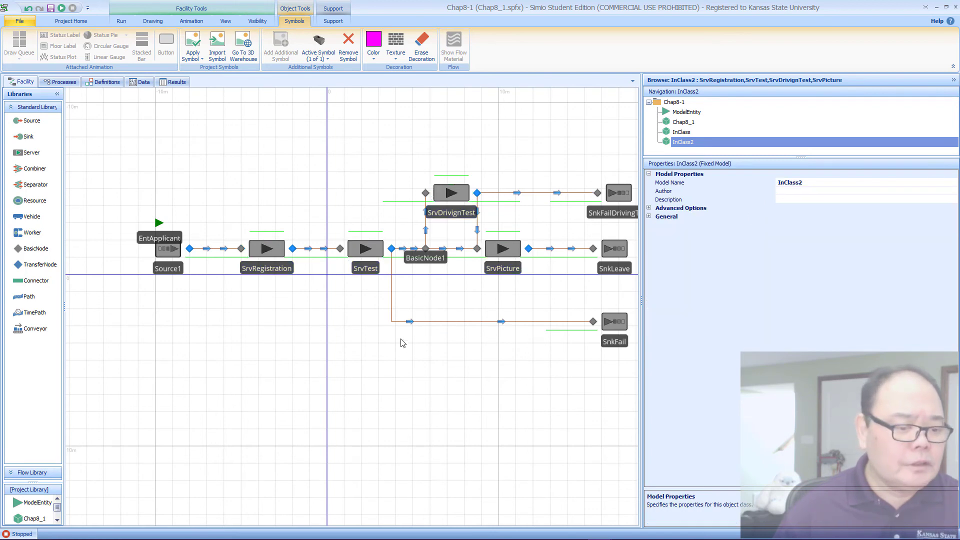
pyautogui.click(374, 266)
pyautogui.click(779, 193)
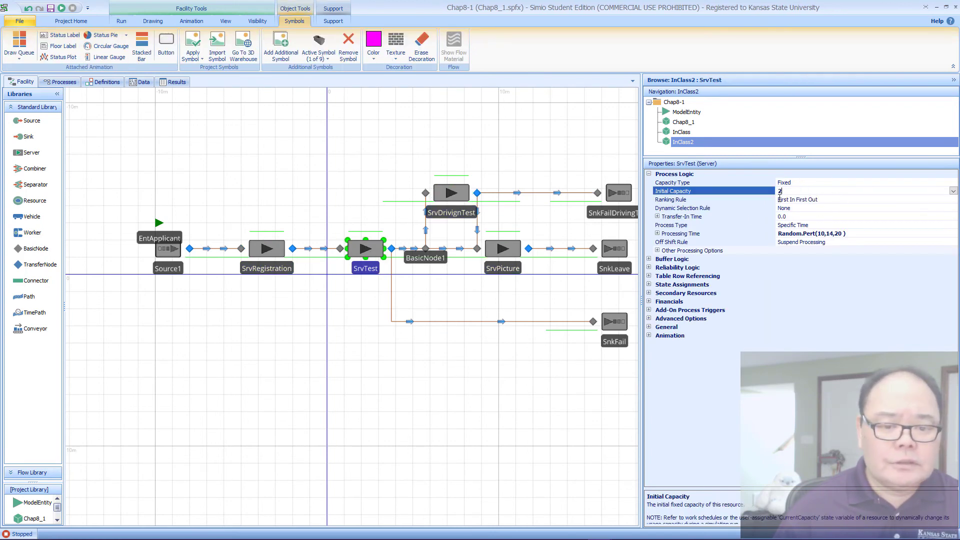
pyautogui.write('3')
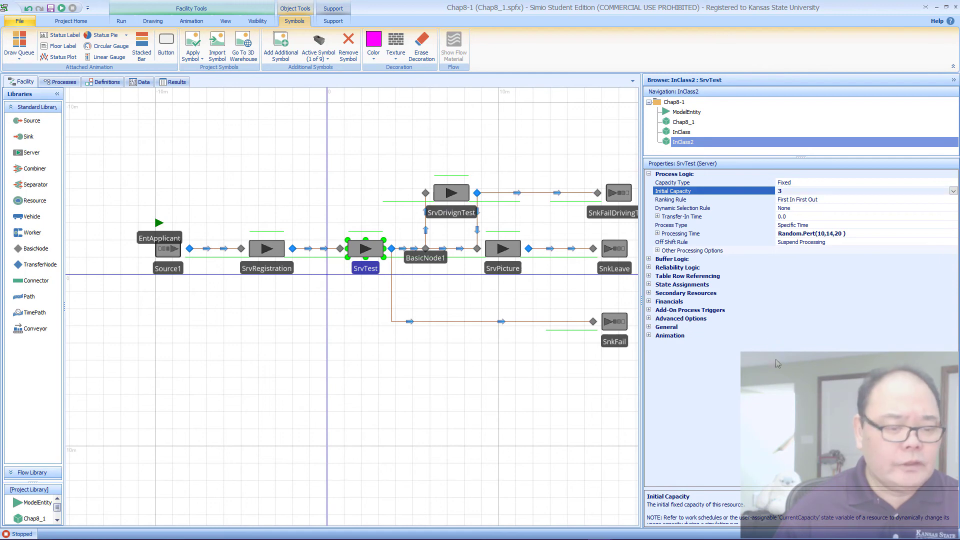
# Step: Set the Processing Time of the SrvRegistration server to TableApplicant.RegistrationTime
pyautogui.click(278, 257)
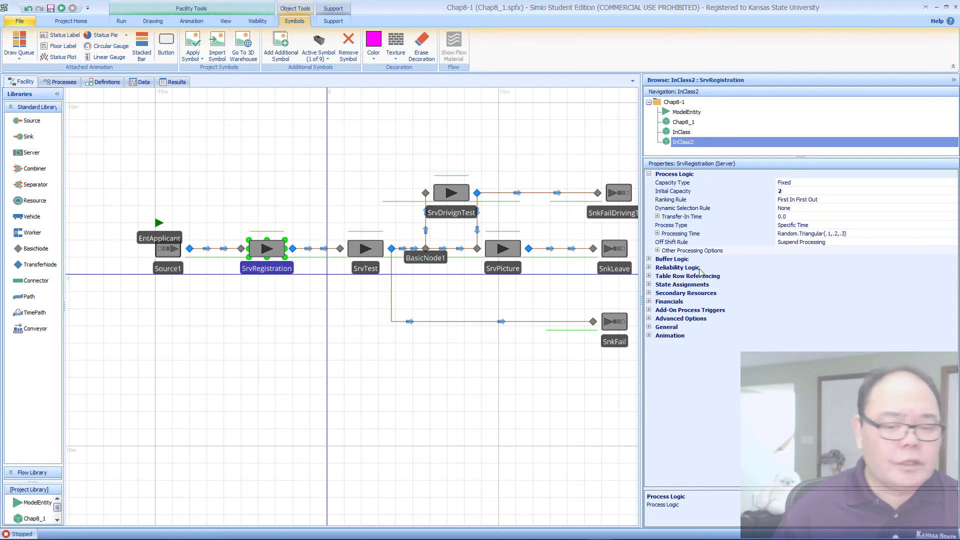
pyautogui.click(900, 234)
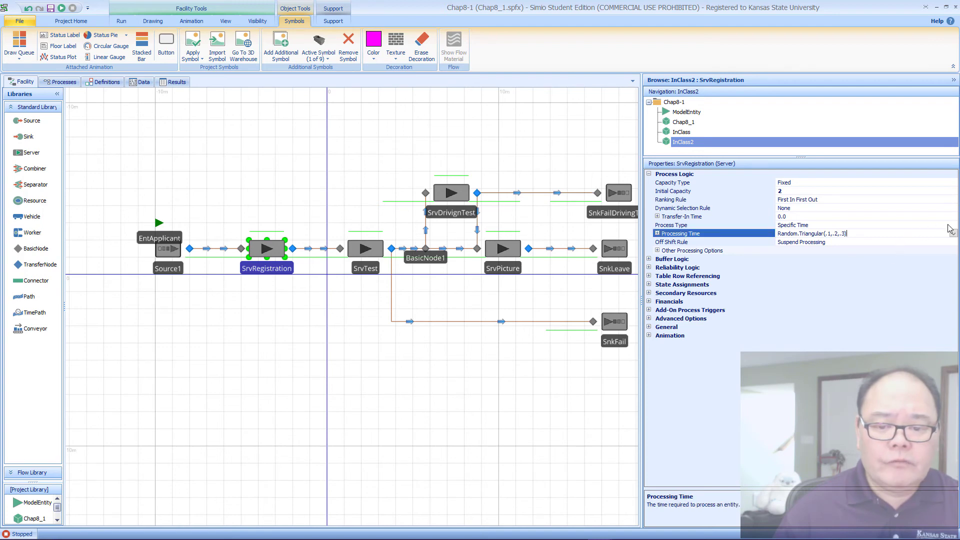
pyautogui.click(953, 235)
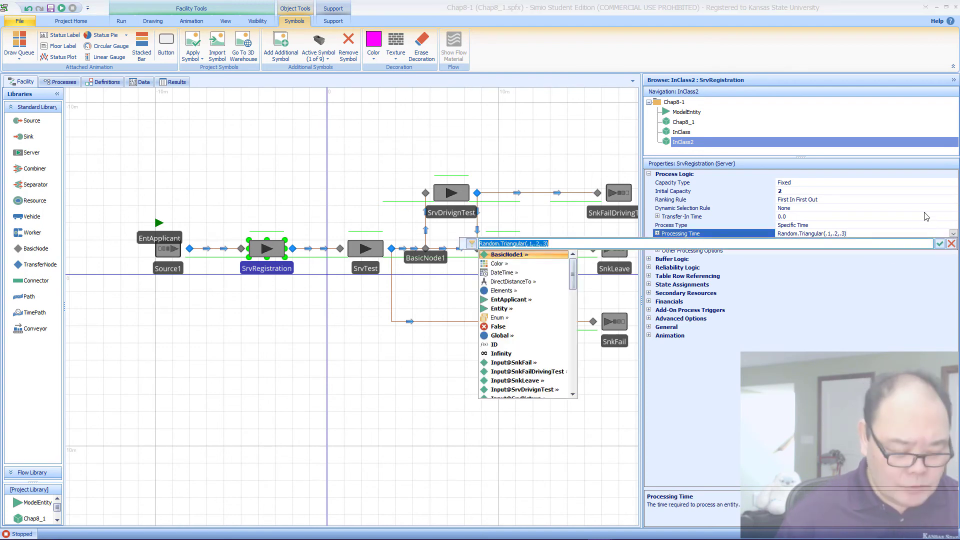
pyautogui.write('Tab')
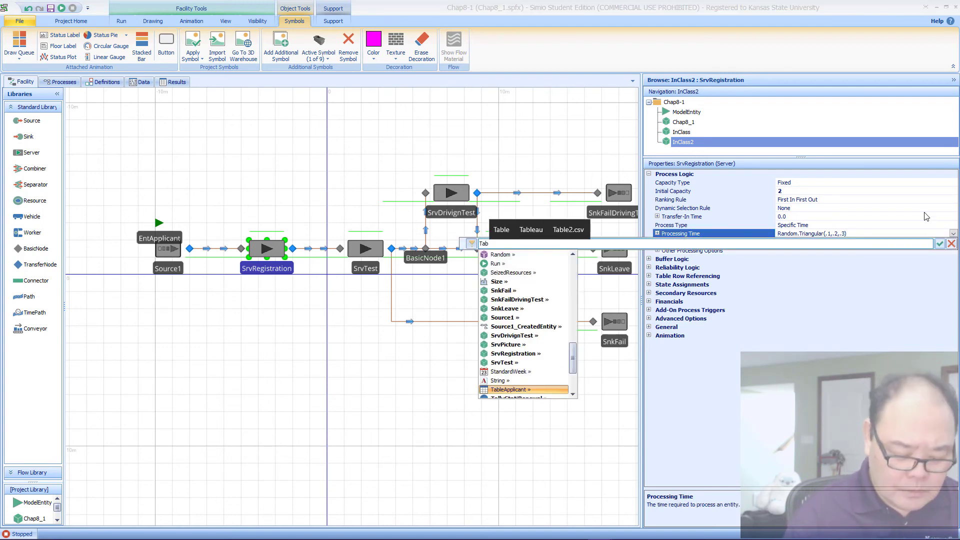
pyautogui.write('leApplicant.')
pyautogui.press('Down')
pyautogui.press('Down')
pyautogui.press('Down')
pyautogui.press('Down')
pyautogui.press('Down')
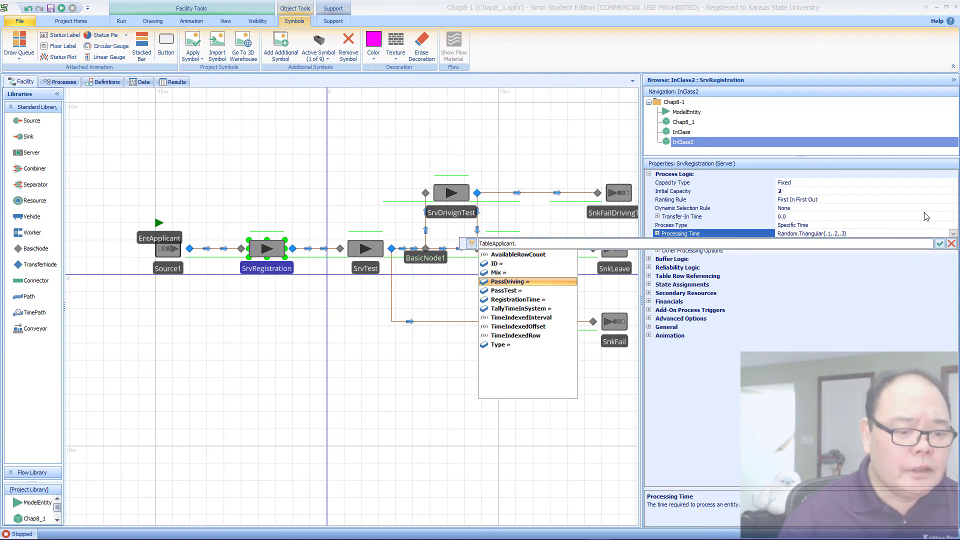
pyautogui.press('Return')
pyautogui.press('Return')
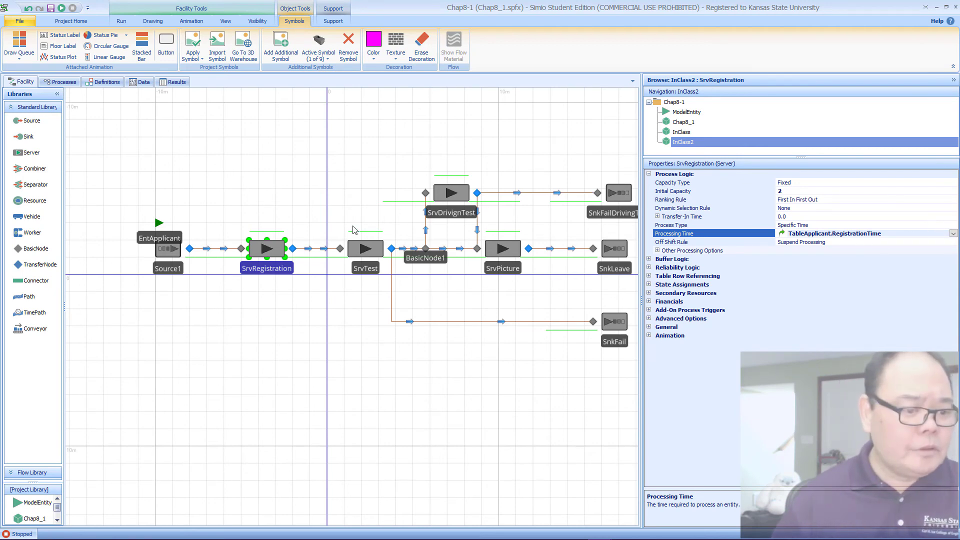
# Step: Review the capacity and processing time properties of the SrvTest, SrvDrivignTest and SrvPicture servers
pyautogui.click(358, 251)
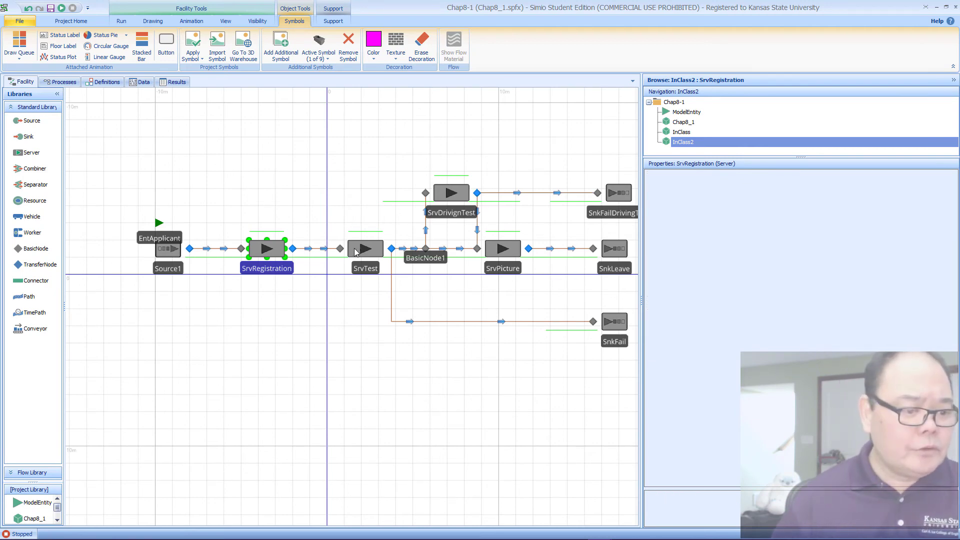
pyautogui.click(437, 199)
pyautogui.click(517, 255)
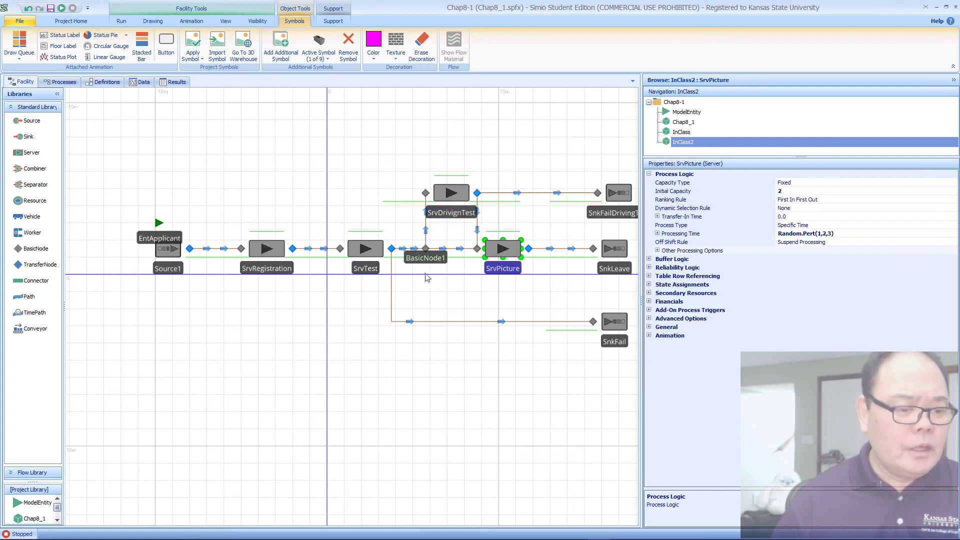
# Step: Set the Outbound Link Rule of the SrvTest server's output node to By Link Weight
pyautogui.click(412, 271)
pyautogui.click(408, 250)
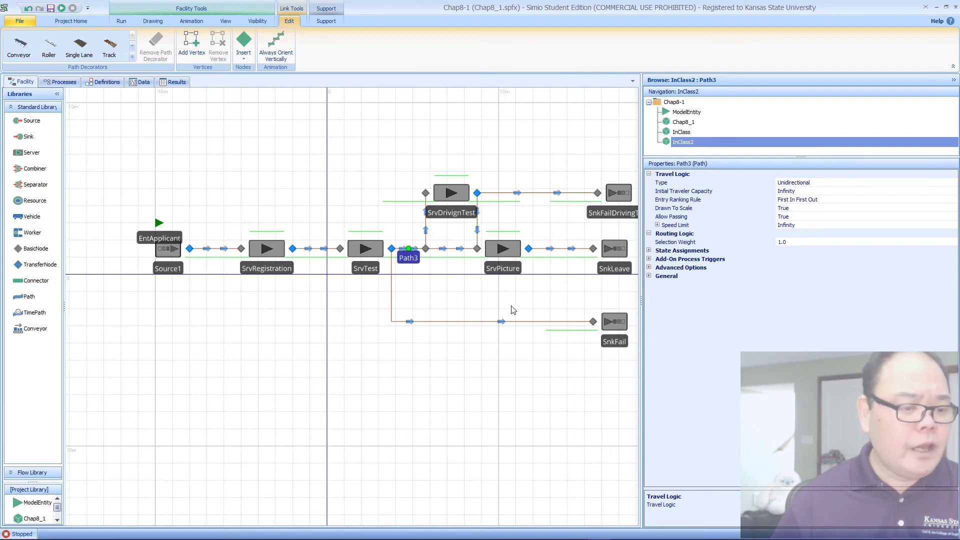
pyautogui.click(394, 250)
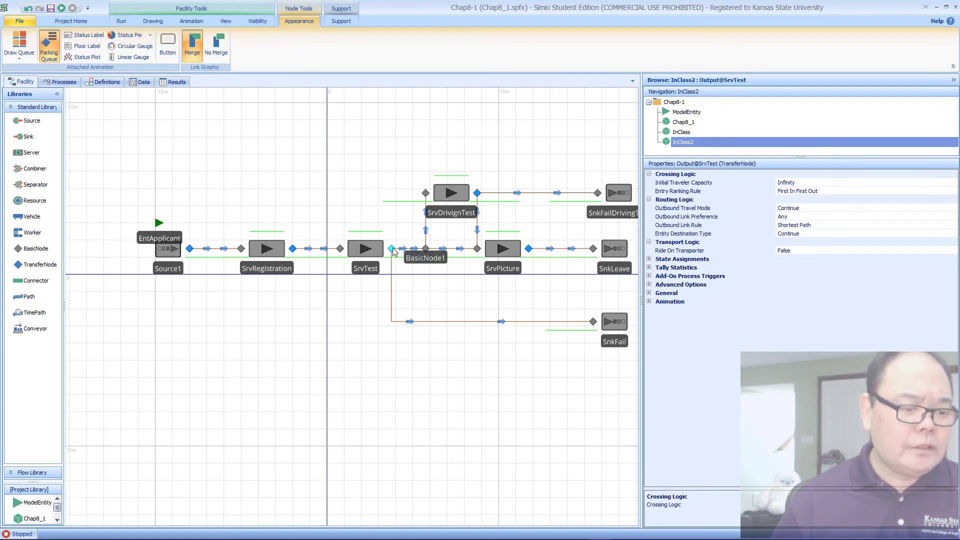
pyautogui.click(880, 226)
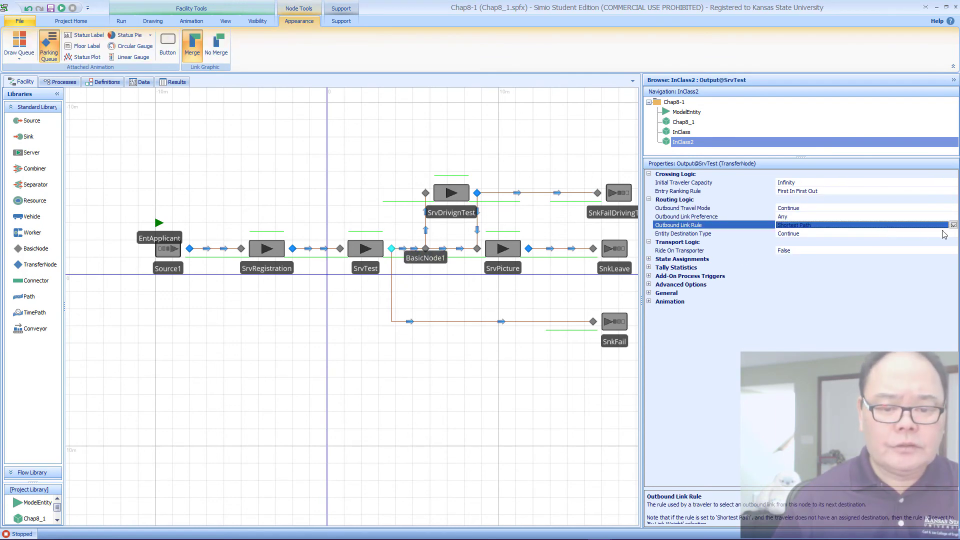
pyautogui.click(953, 225)
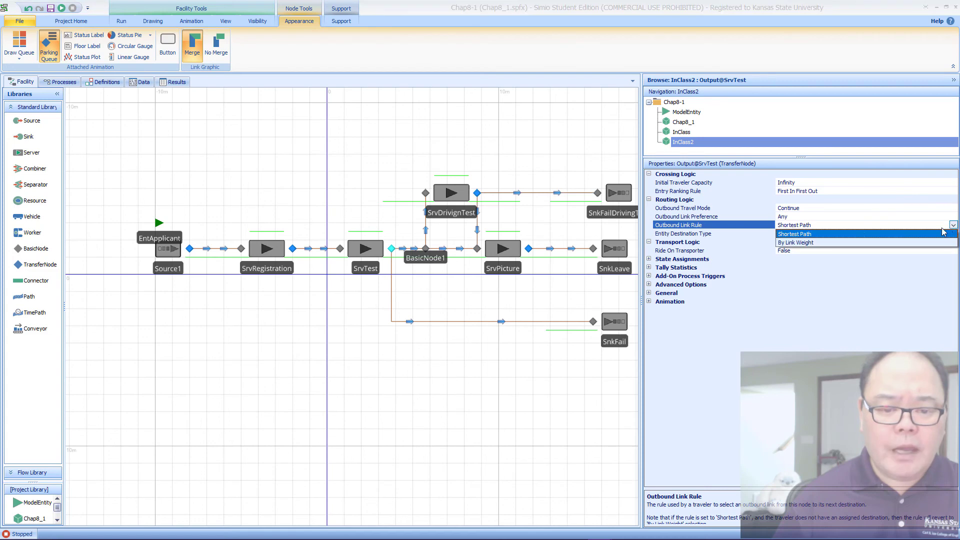
pyautogui.click(846, 243)
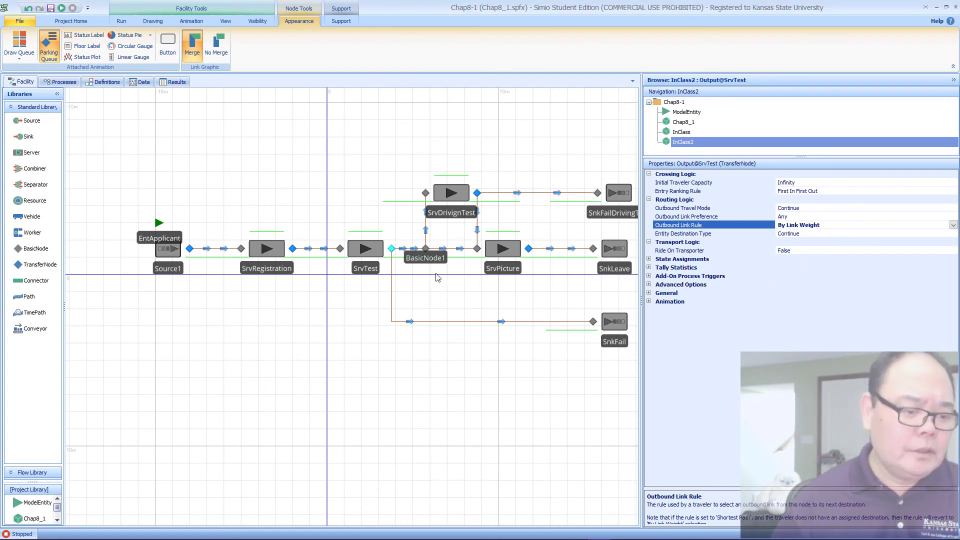
# Step: Set the Selection Weight of the path from SrvTest to BasicNode1 to TableApplicant.PassTest, and copy that expression
pyautogui.click(409, 249)
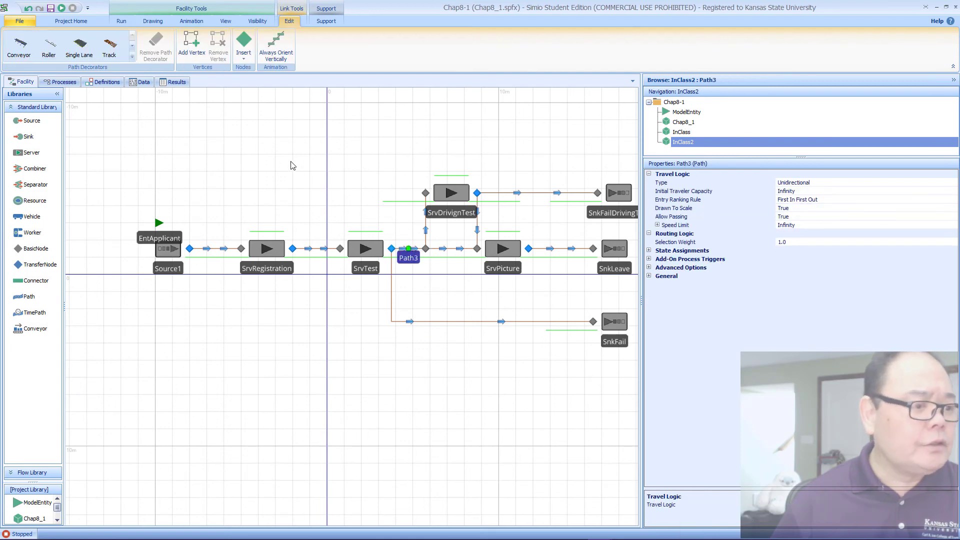
pyautogui.click(142, 82)
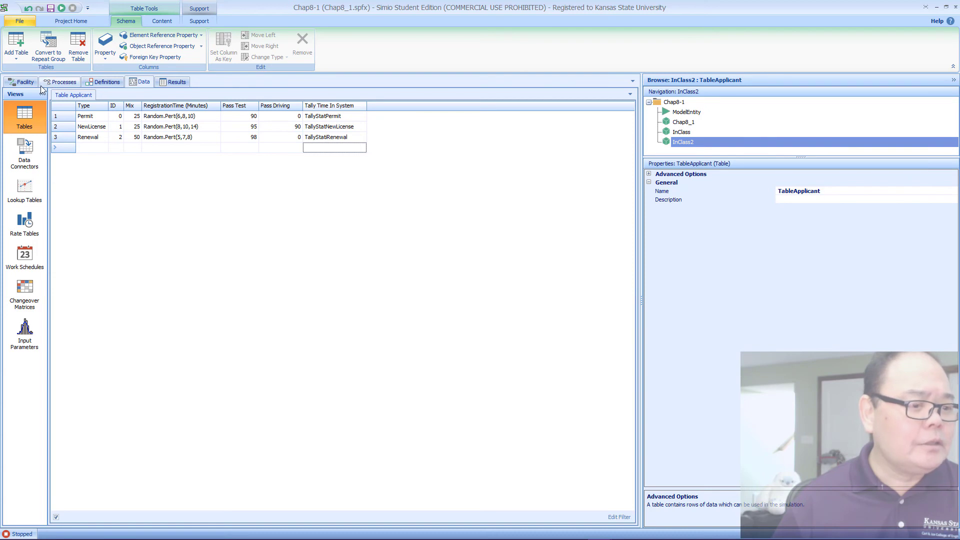
pyautogui.click(24, 82)
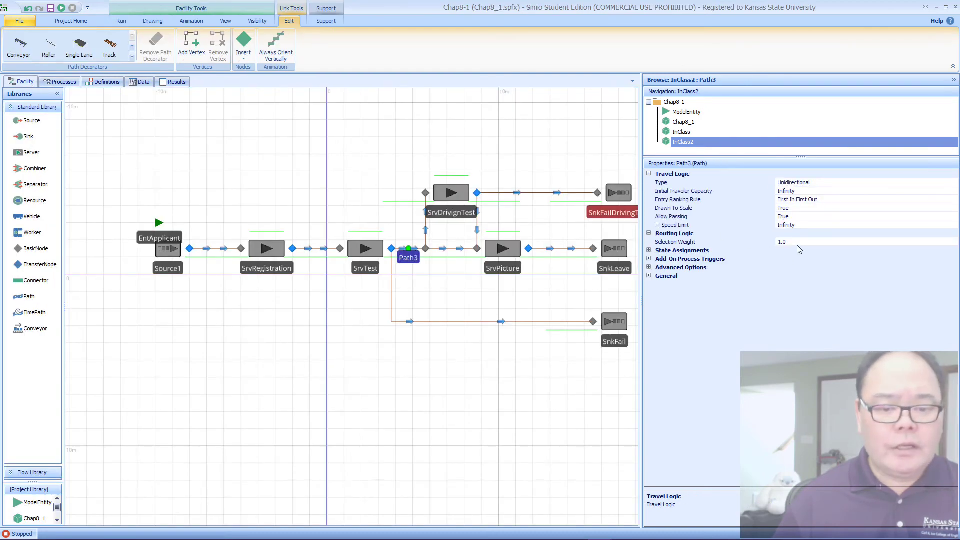
pyautogui.click(929, 244)
pyautogui.click(953, 242)
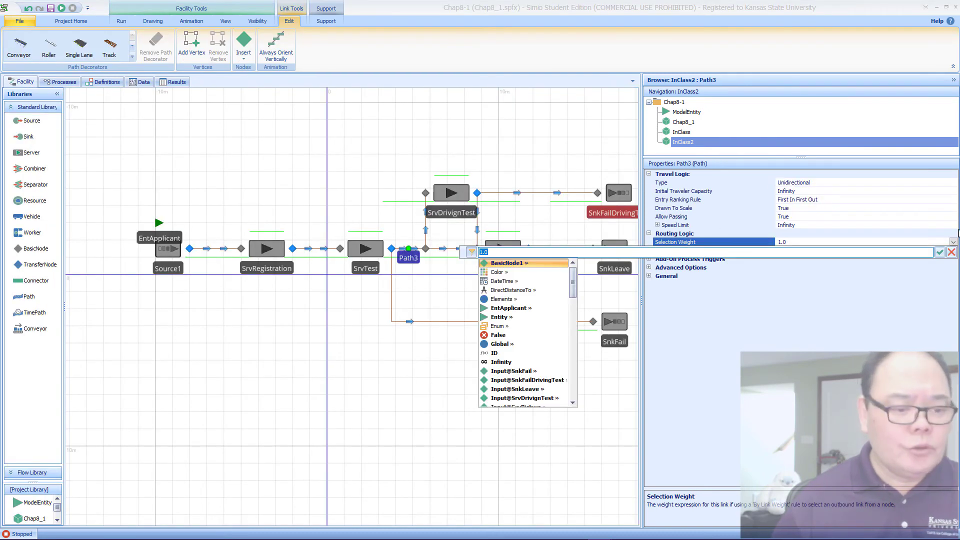
pyautogui.write('TableApplicant.')
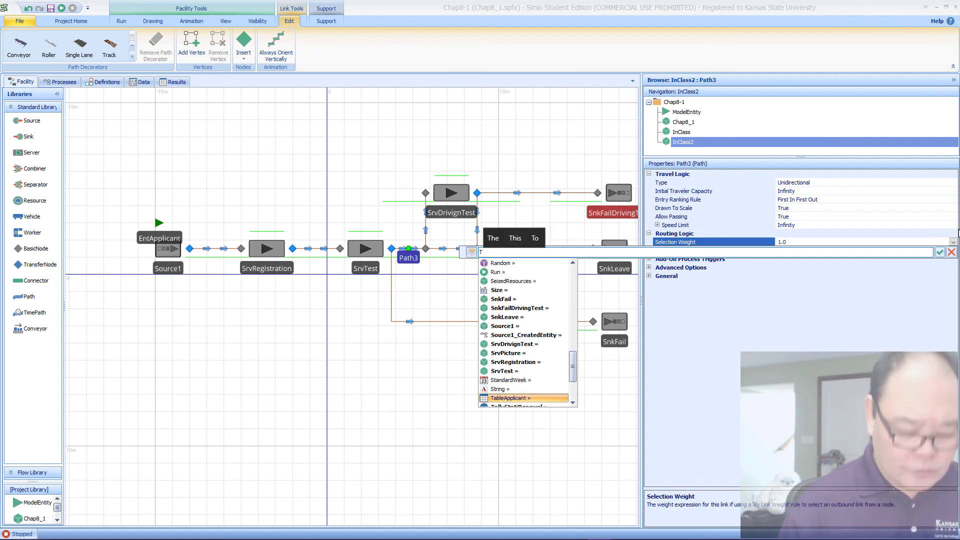
pyautogui.press('Down')
pyautogui.press('Down')
pyautogui.press('Down')
pyautogui.press('Down')
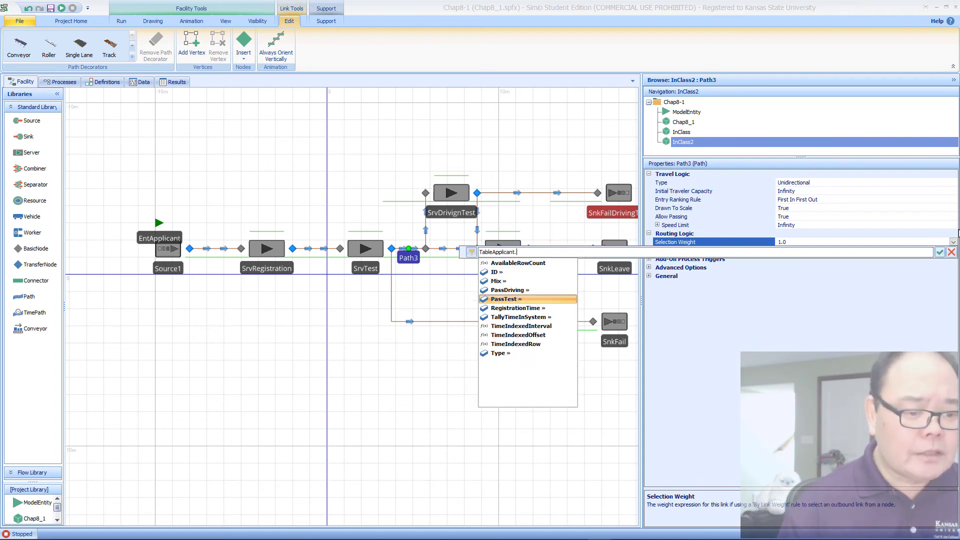
pyautogui.press('Return')
pyautogui.hotkey('ctrl', 'a')
pyautogui.hotkey('ctrl', 'c')
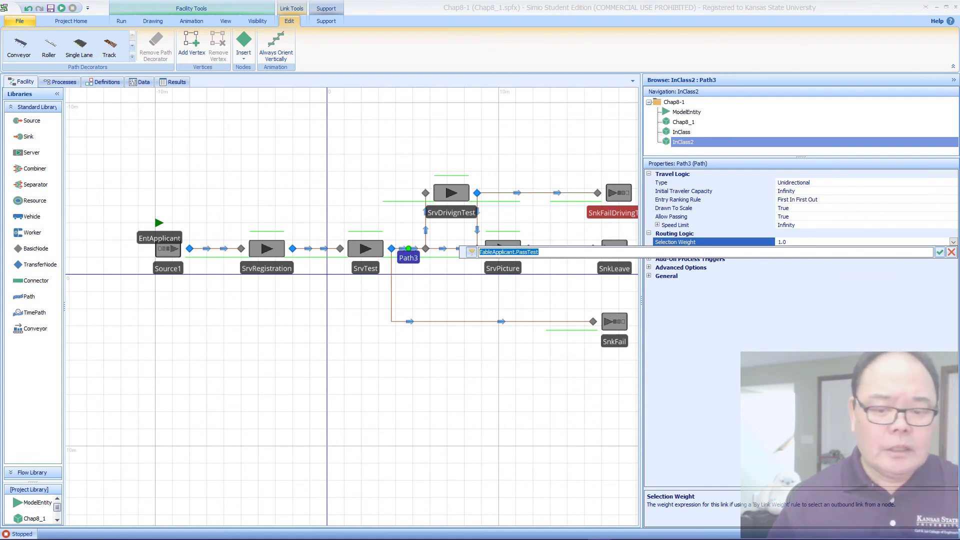
pyautogui.click(940, 252)
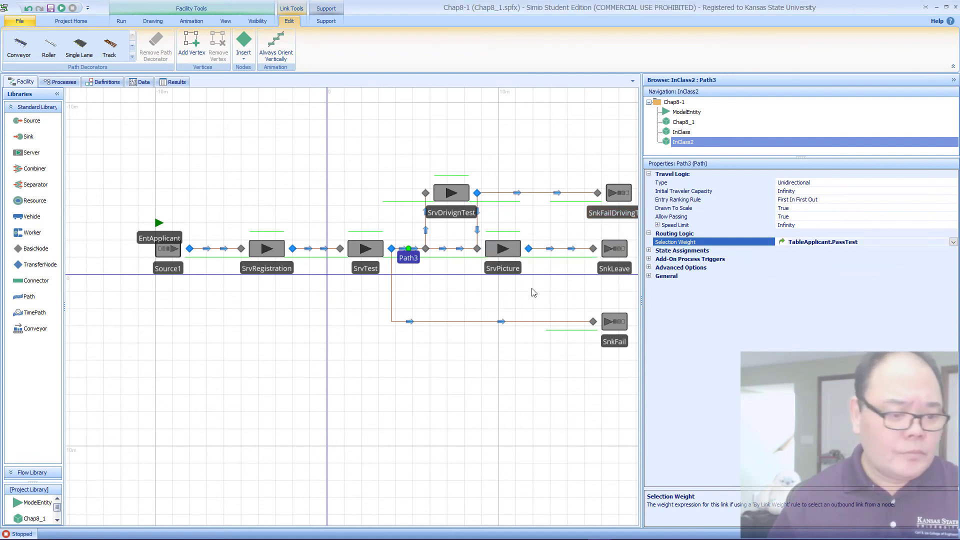
# Step: Set the Selection Weight of the path from SrvTest to SnkFail to 100 - TableApplicant.PassTest
pyautogui.click(445, 324)
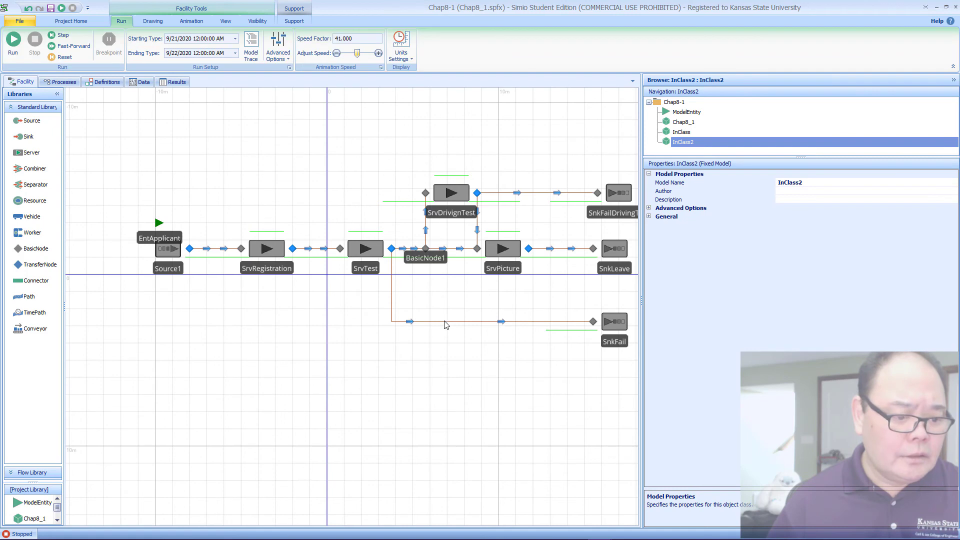
pyautogui.click(446, 322)
pyautogui.click(801, 253)
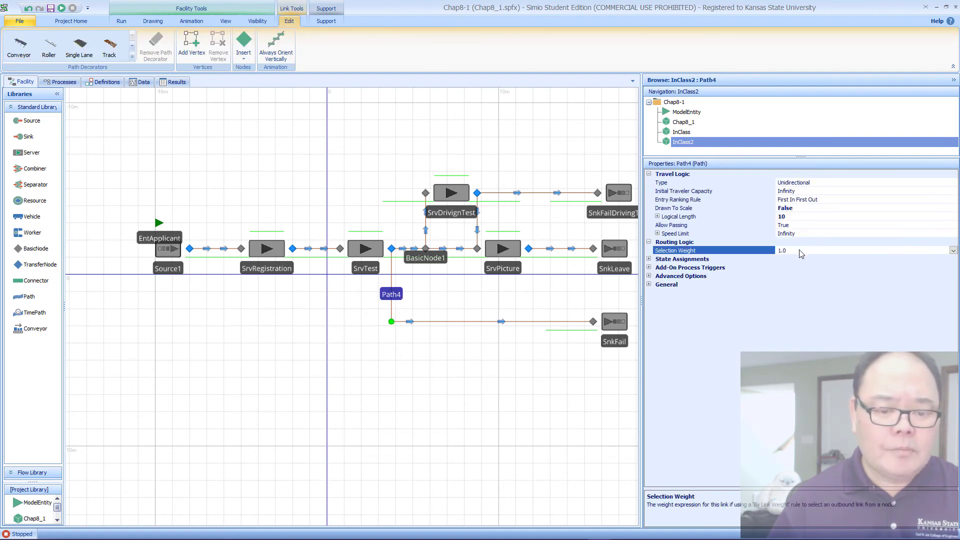
pyautogui.press('BackSpace')
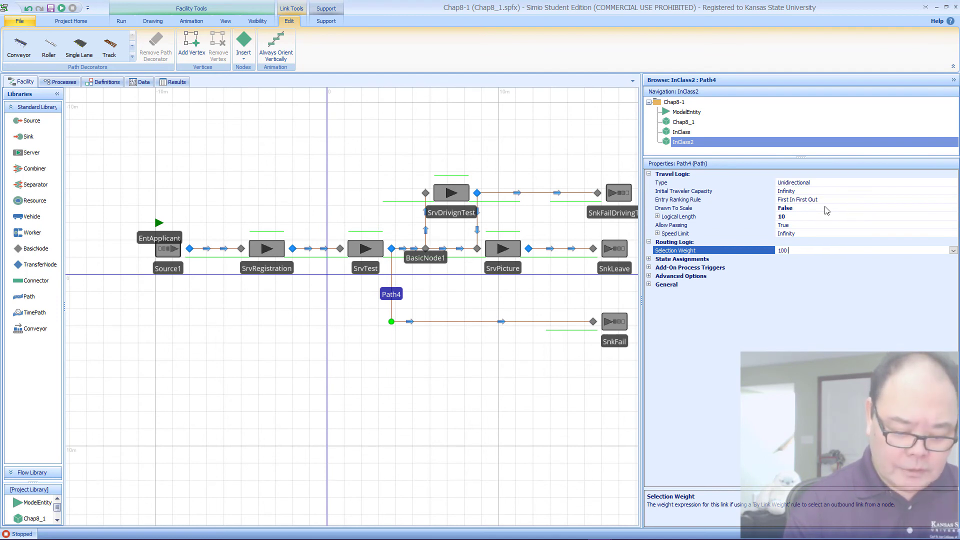
pyautogui.hotkey('ctrl', 'v')
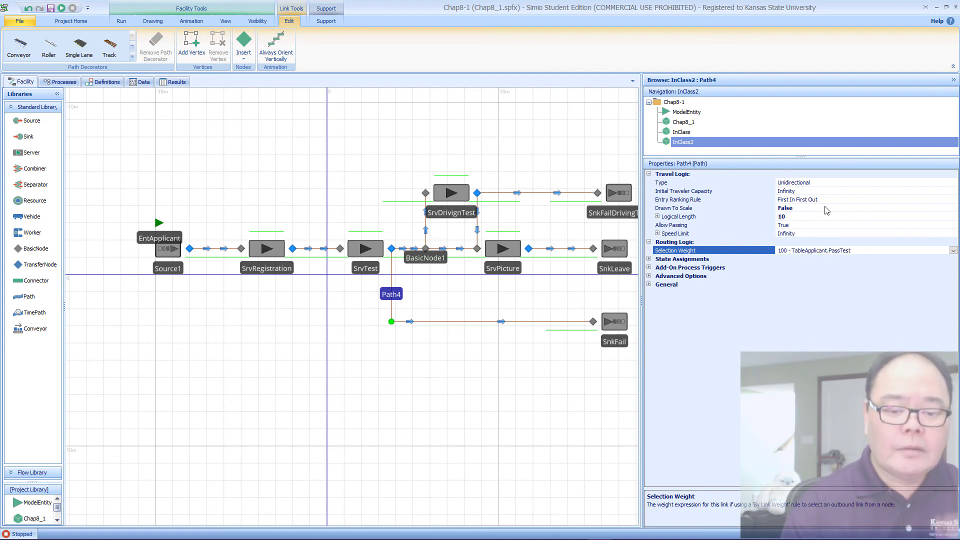
pyautogui.press('Return')
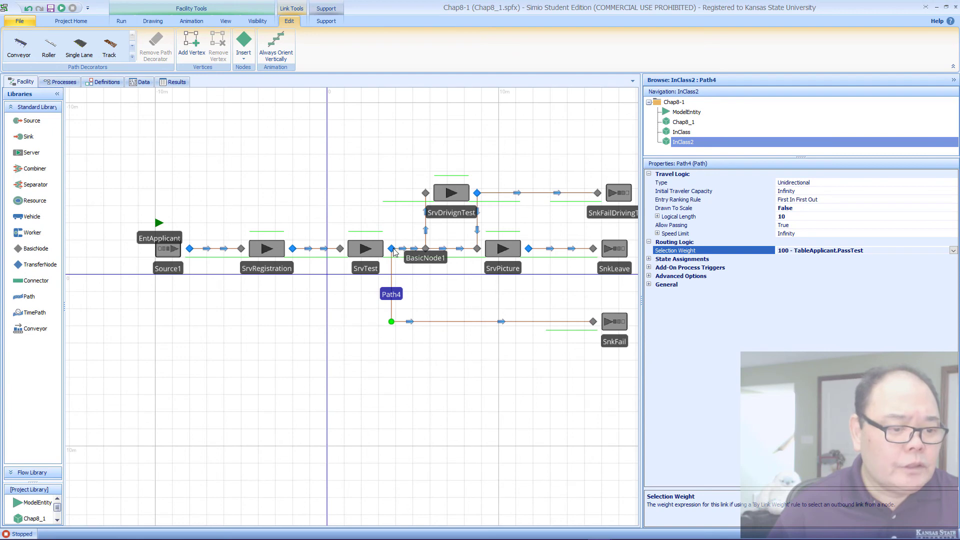
# Step: Set the Outbound Link Rule of the BasicNode1 node to By Link Weight
pyautogui.click(425, 250)
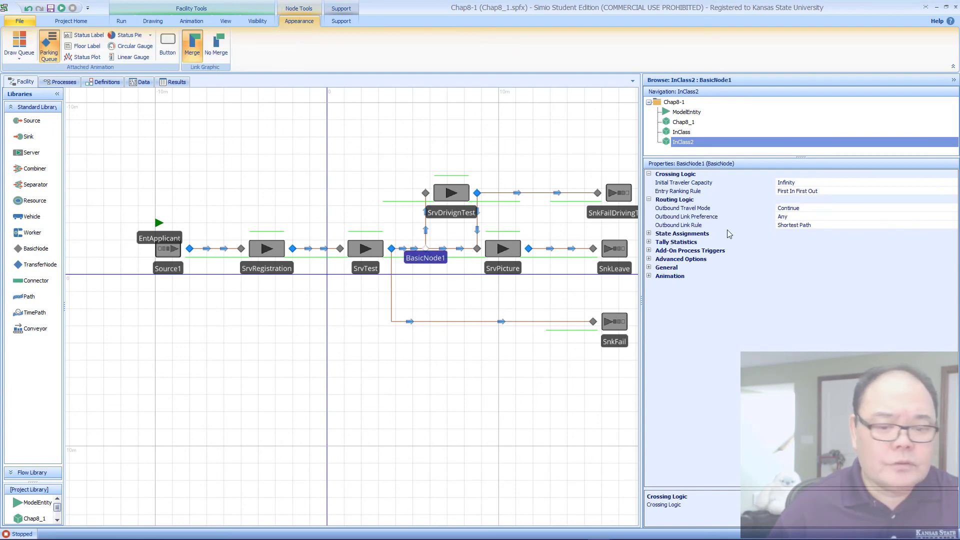
pyautogui.click(915, 225)
pyautogui.click(954, 225)
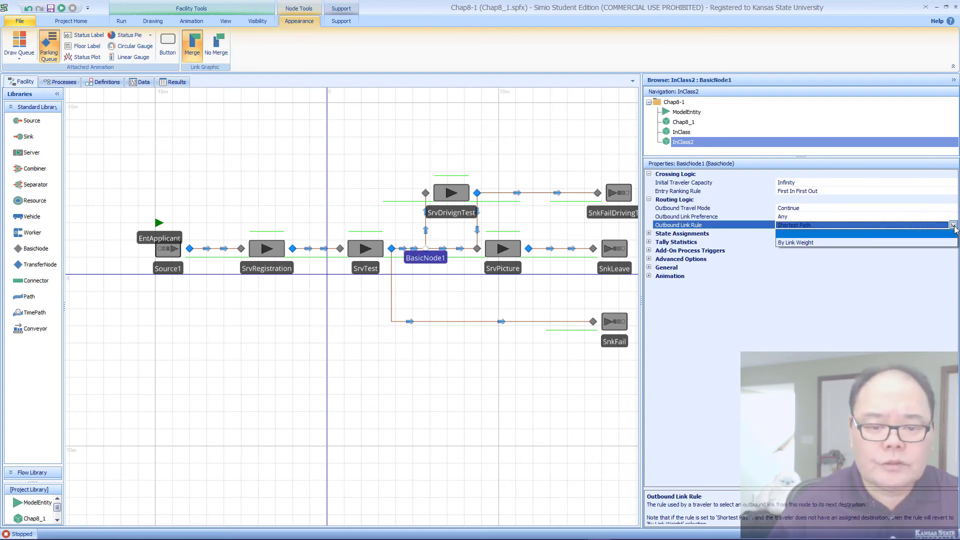
pyautogui.click(871, 245)
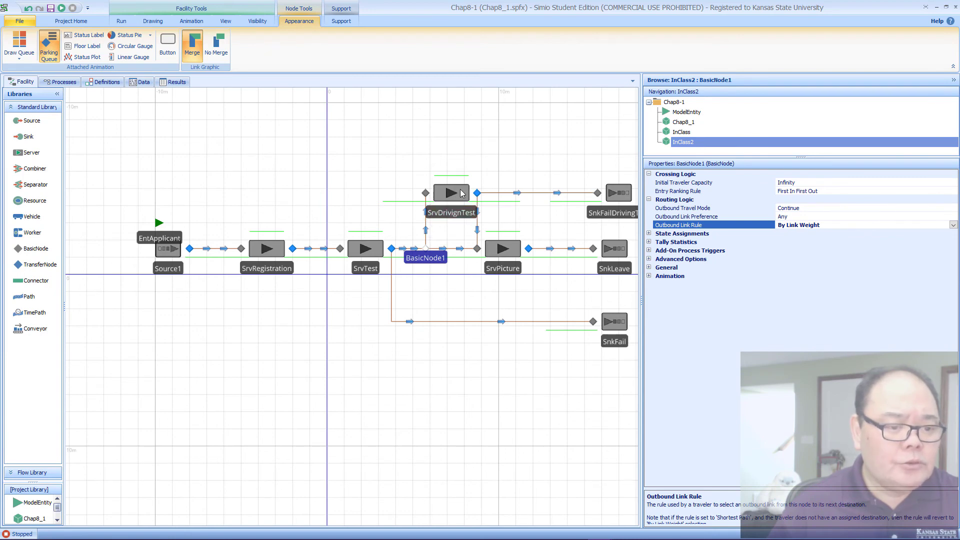
# Step: Set the Selection Weight of the path from BasicNode1 to SrvDrivignTest to TableApplicant.ID == 1, and copy that expression
pyautogui.click(427, 231)
pyautogui.click(798, 250)
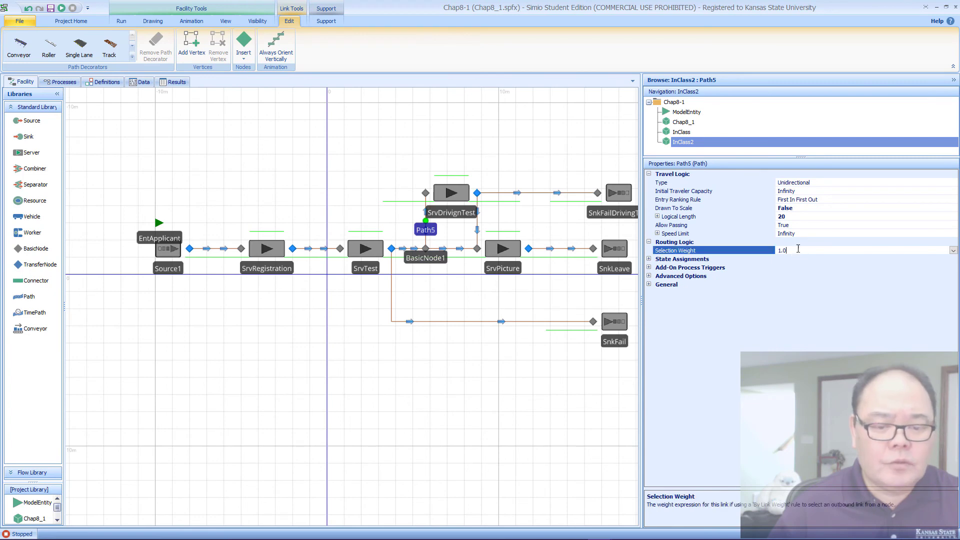
pyautogui.click(954, 251)
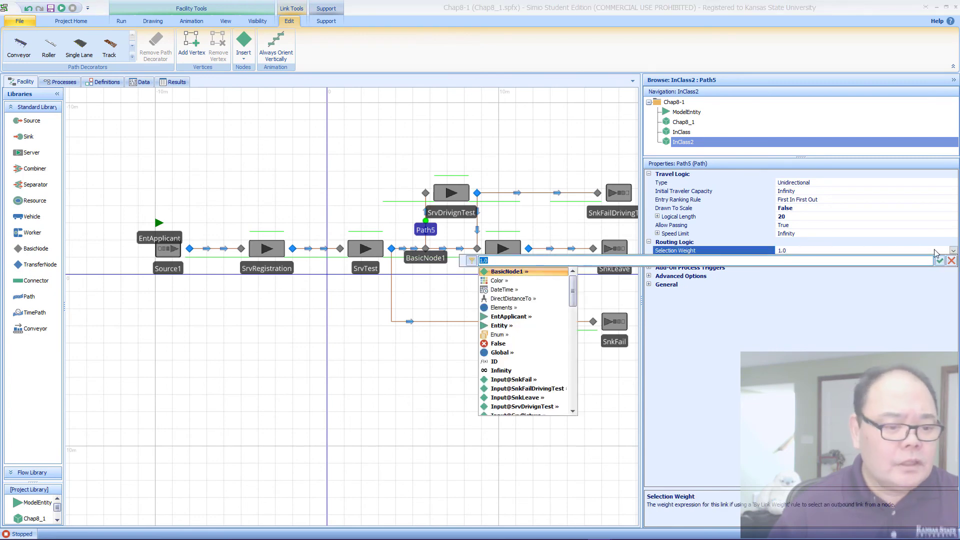
pyautogui.write('T')
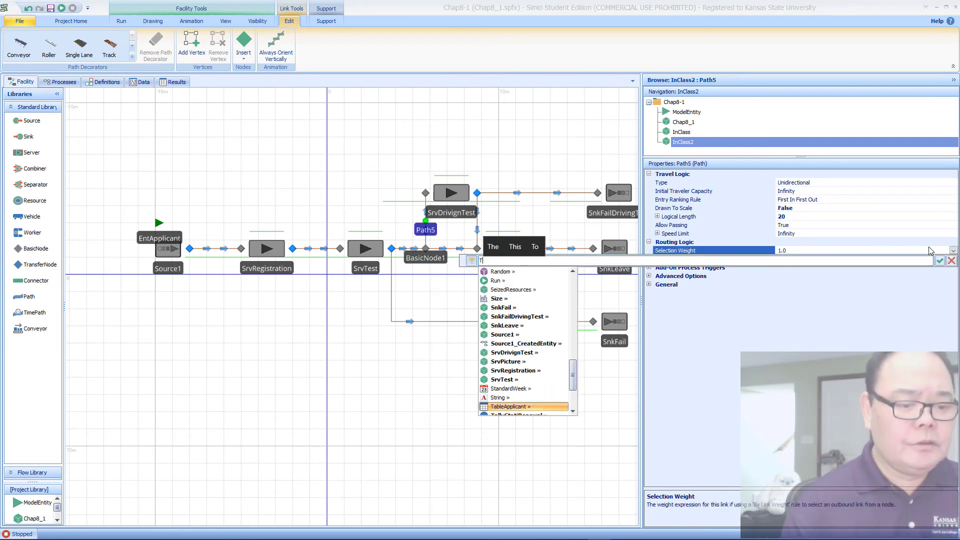
pyautogui.write('ableApplicant.')
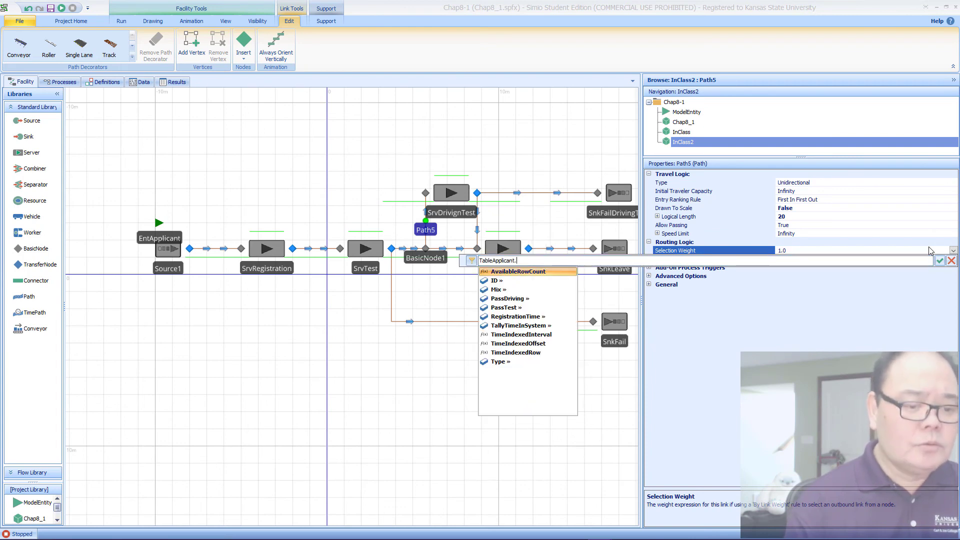
pyautogui.write('ID')
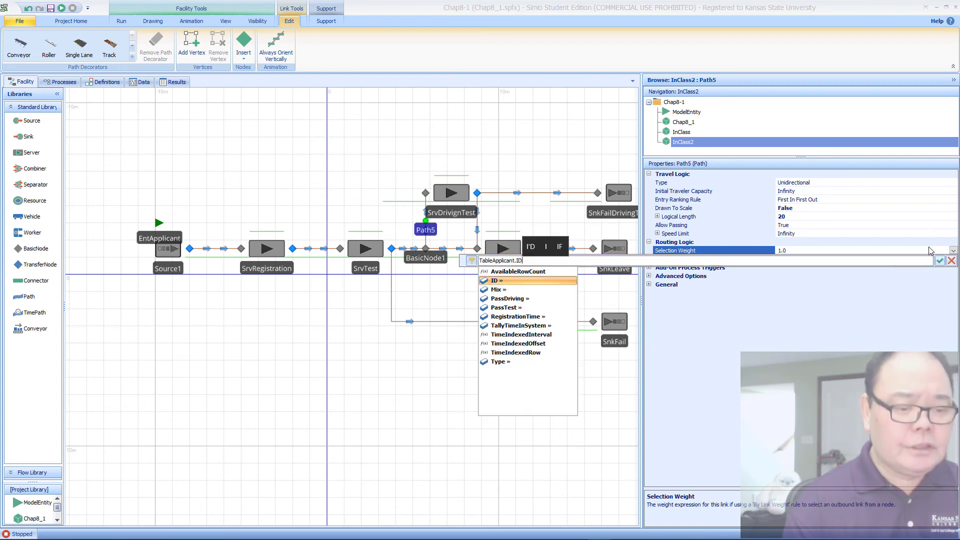
pyautogui.write(' == 1')
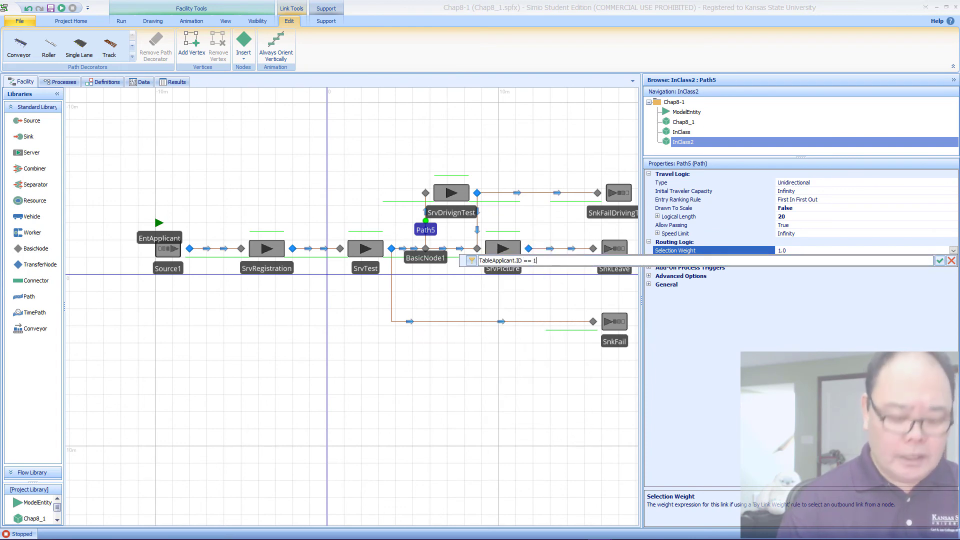
pyautogui.hotkey('ctrl', 'a')
pyautogui.hotkey('ctrl', 'c')
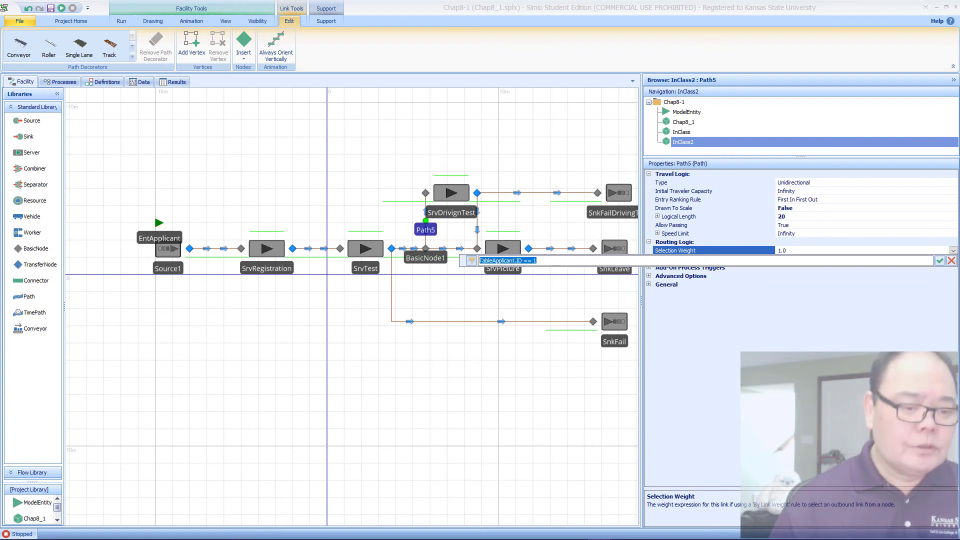
pyautogui.click(940, 260)
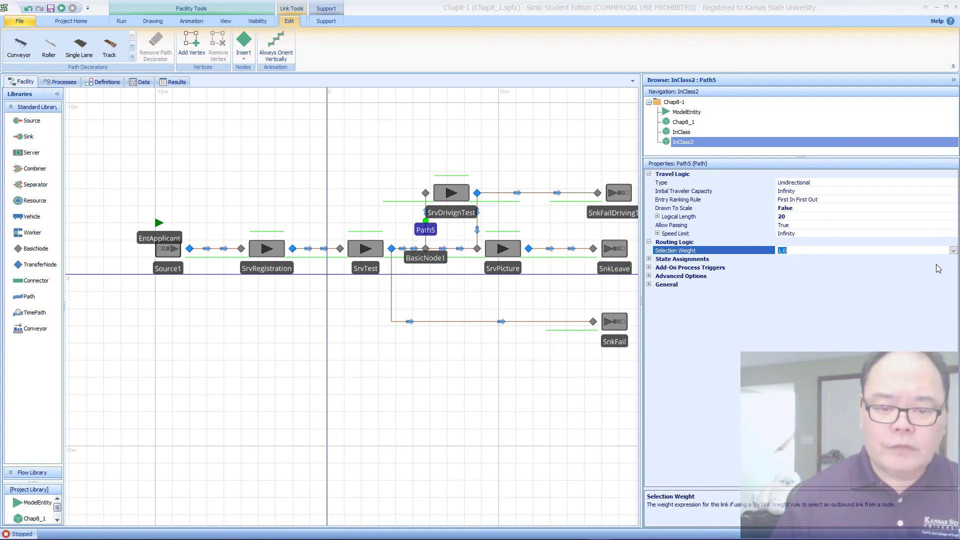
# Step: Set the Selection Weight of the path from BasicNode1 to SrvPicture to TableApplicant.ID != 1, reusing the copied expression
pyautogui.click(447, 249)
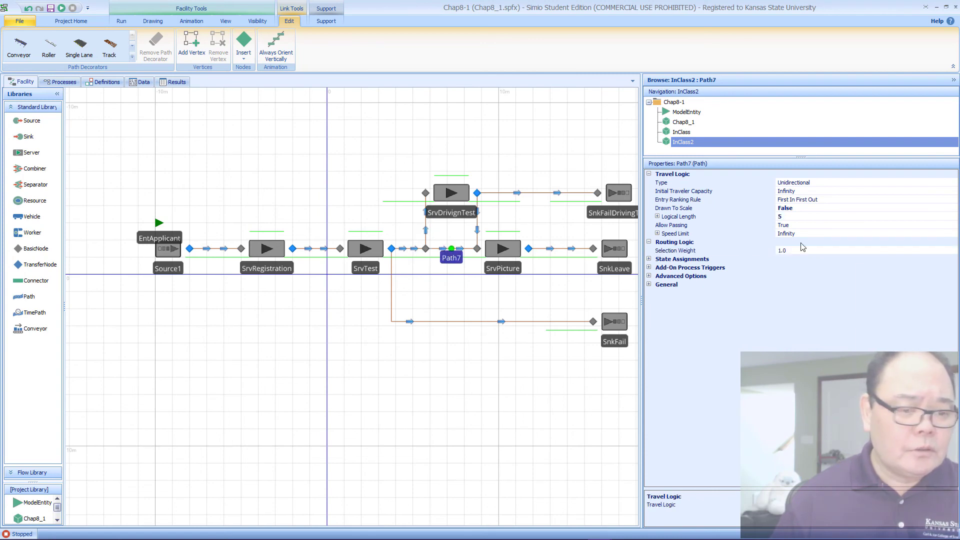
pyautogui.click(928, 251)
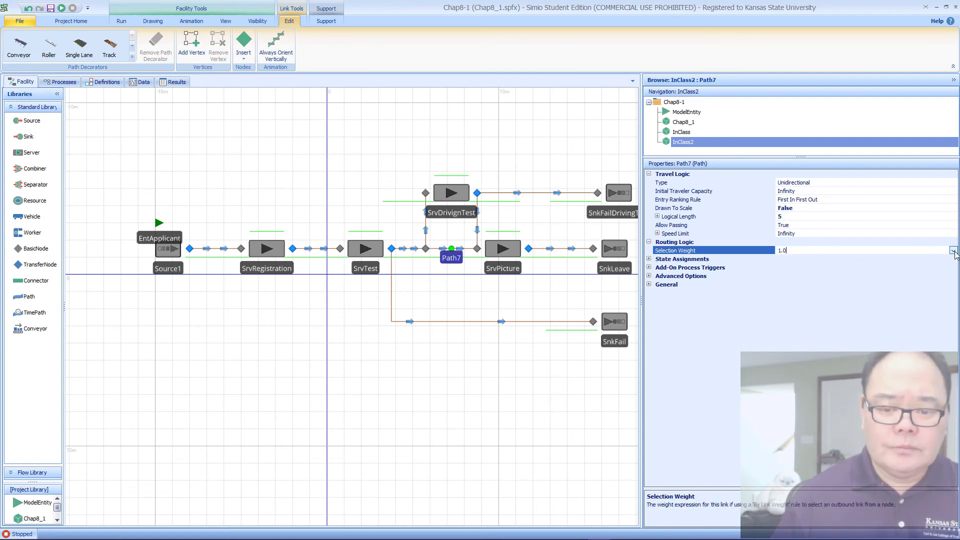
pyautogui.click(948, 250)
pyautogui.hotkey('ctrl', 'v')
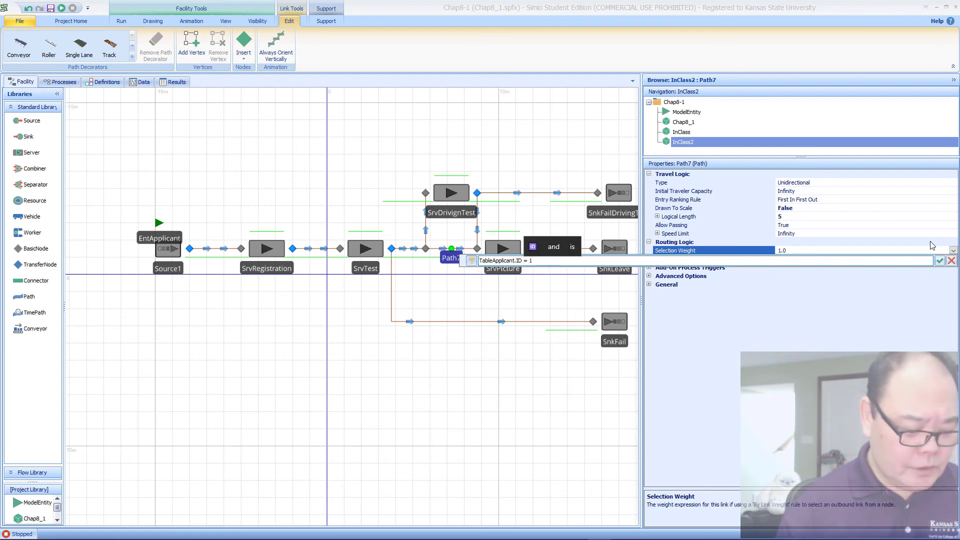
pyautogui.write('!')
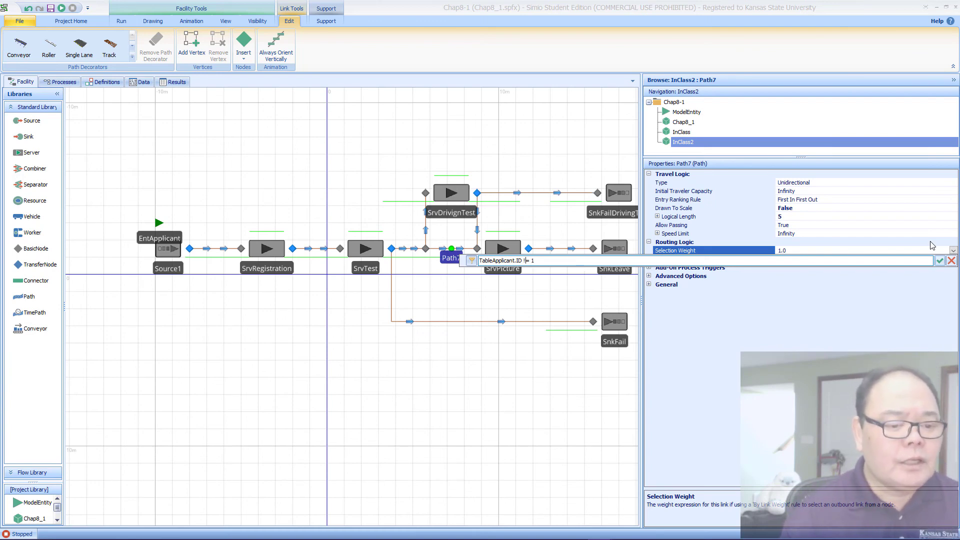
pyautogui.press('Return')
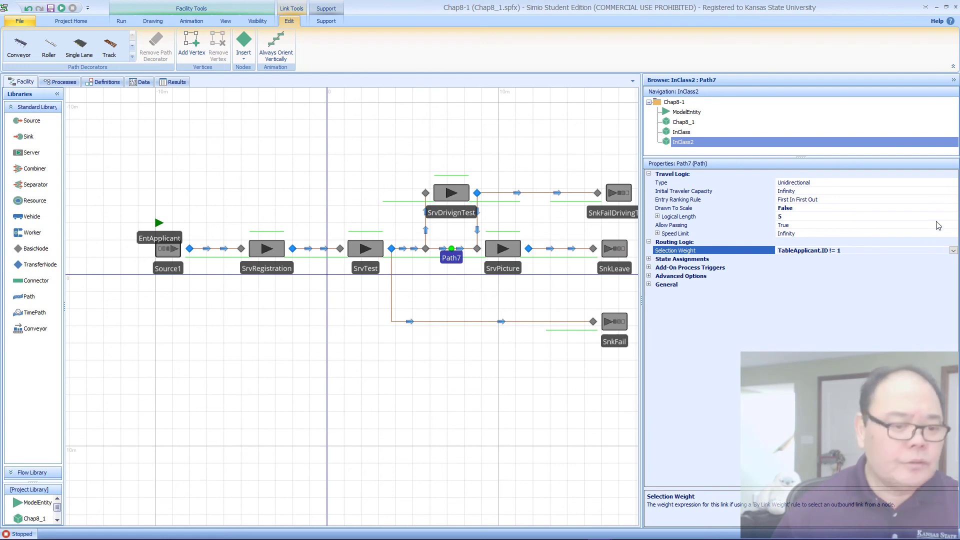
# Step: Set the Outbound Link Rule of the SrvDrivignTest output node to By Link Weight
pyautogui.click(437, 196)
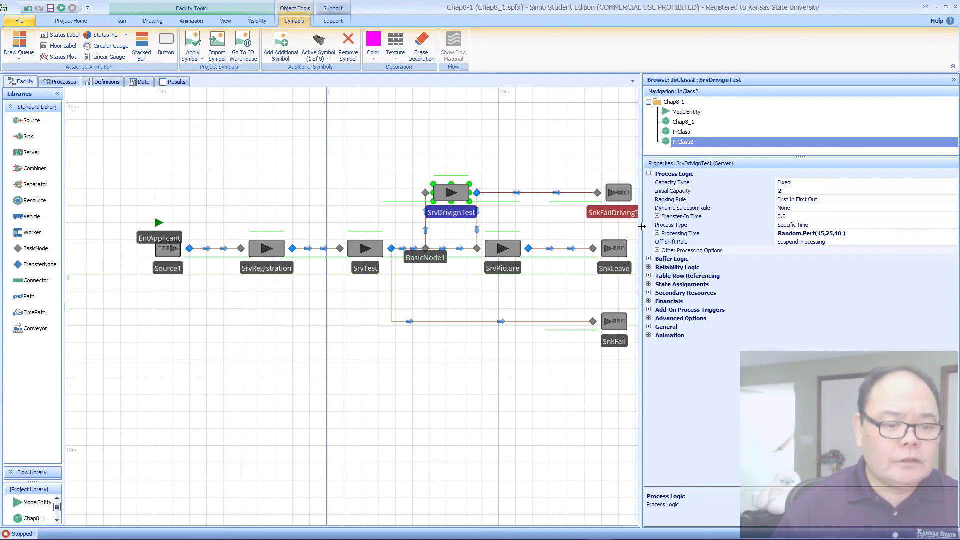
pyautogui.moveTo(643, 227); pyautogui.dragTo(700, 226)
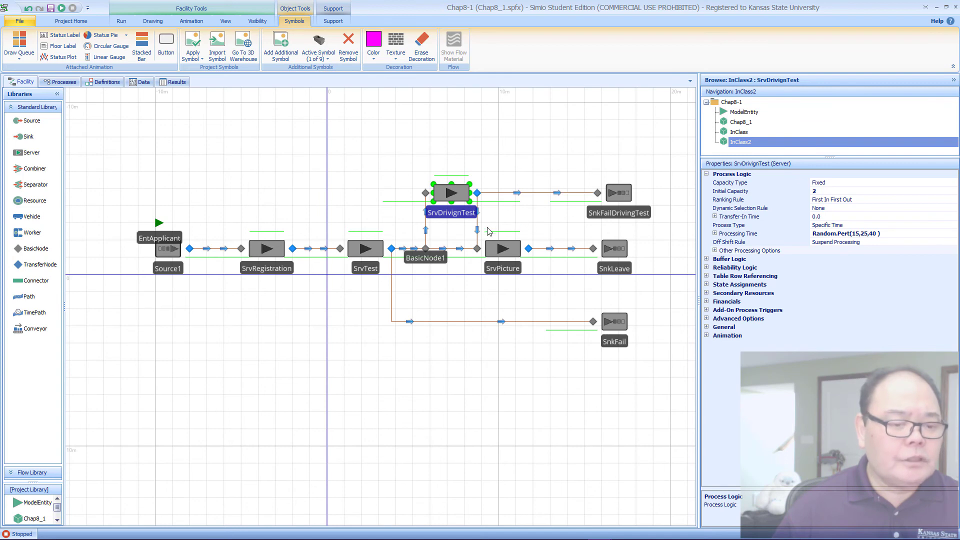
pyautogui.click(477, 231)
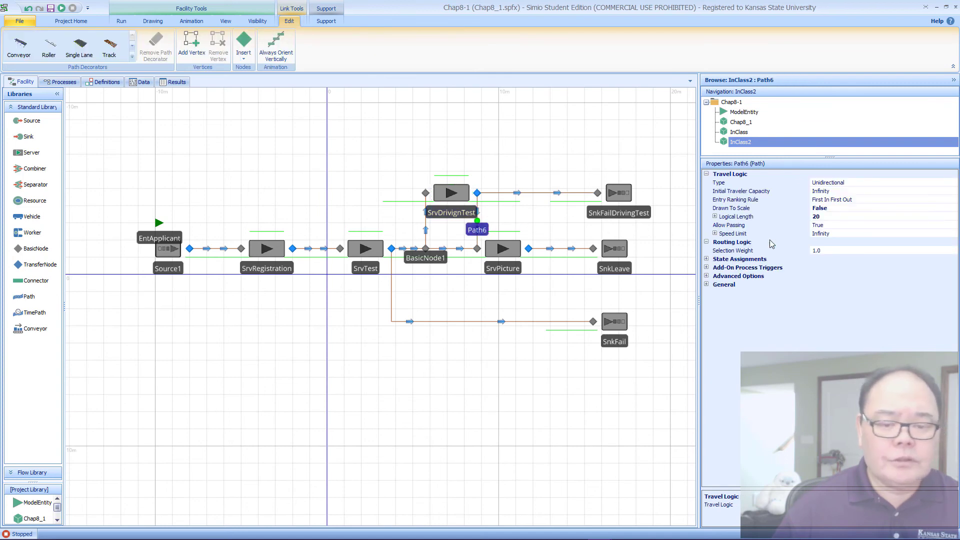
pyautogui.click(477, 193)
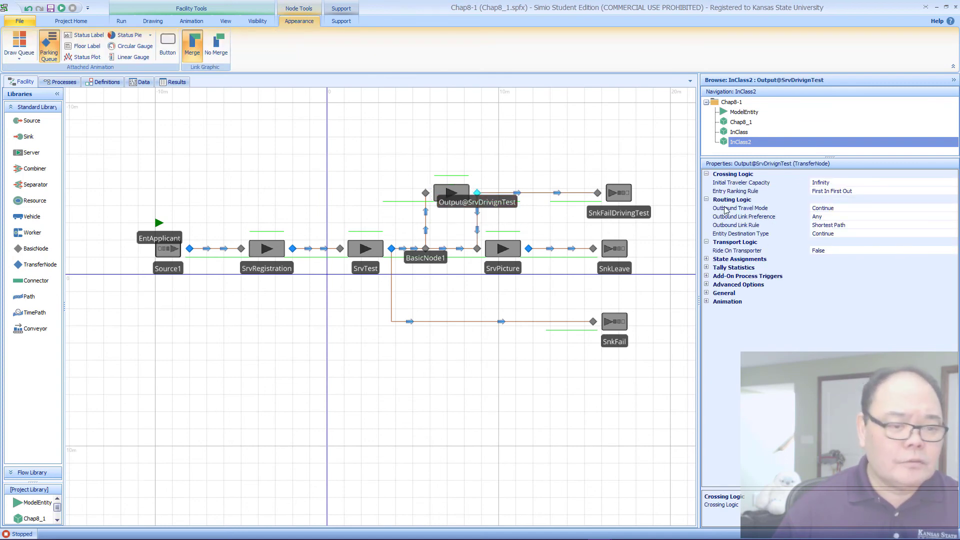
pyautogui.click(898, 228)
pyautogui.click(952, 231)
pyautogui.click(951, 227)
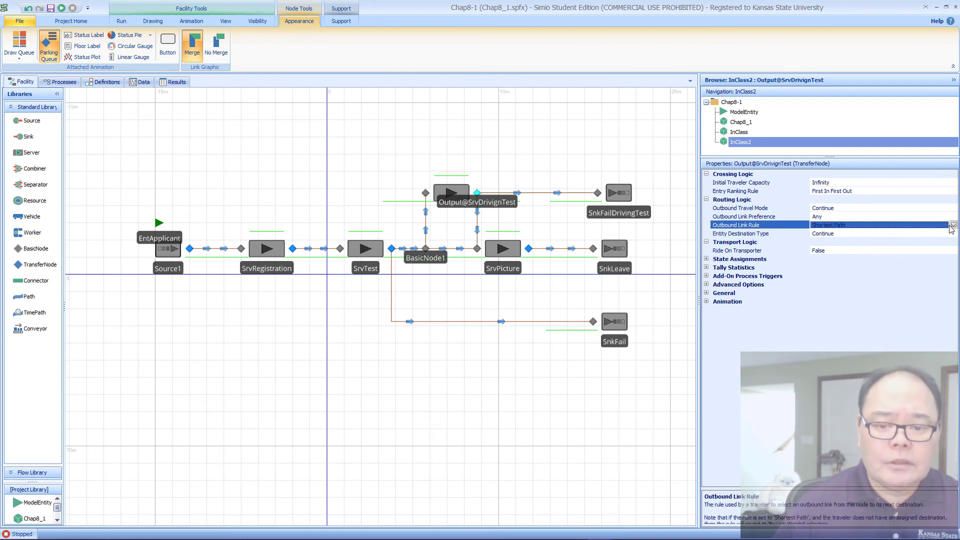
pyautogui.click(952, 226)
pyautogui.click(850, 244)
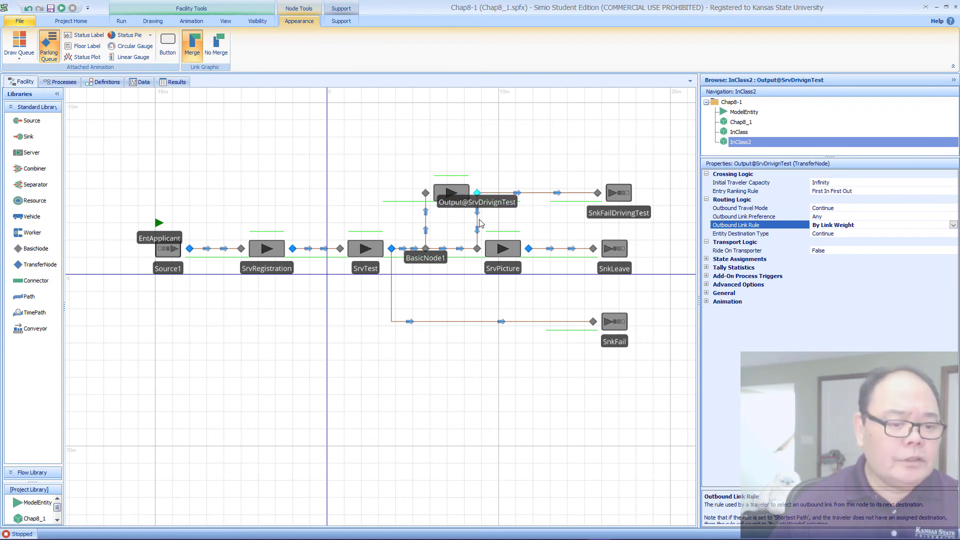
# Step: Set the Selection Weight of the path from SrvDrivignTest to SrvPicture to TableApplicant.PassDriving, and copy that expression
pyautogui.click(478, 224)
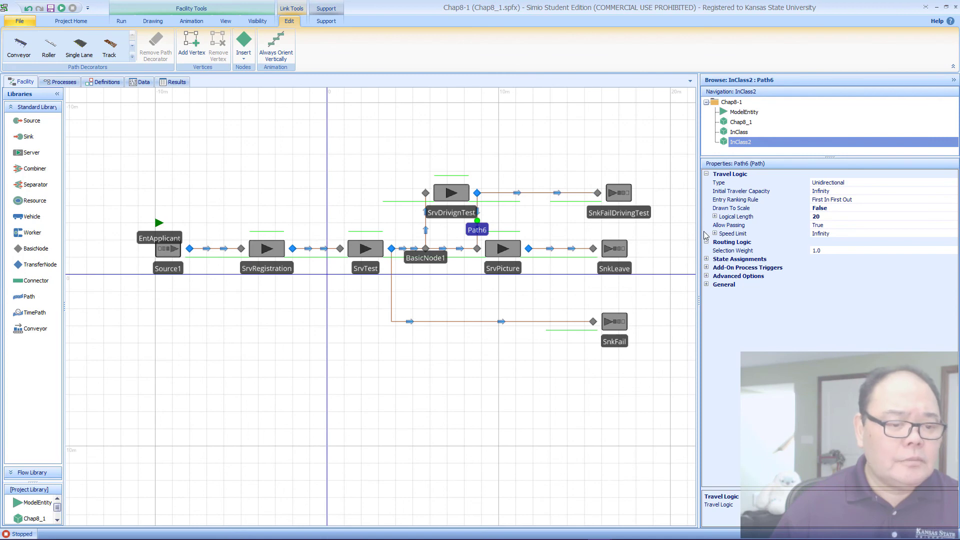
pyautogui.click(921, 250)
pyautogui.click(954, 250)
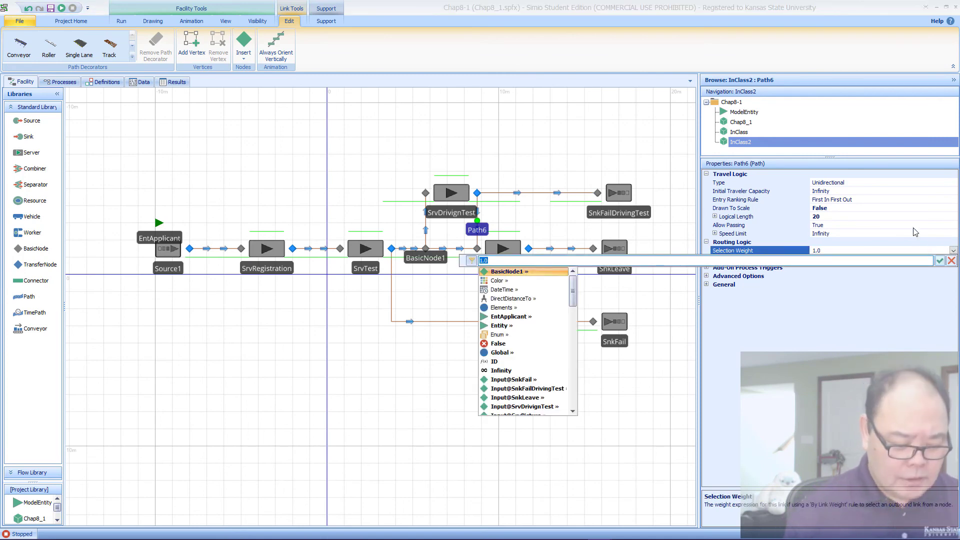
pyautogui.write('Tabl')
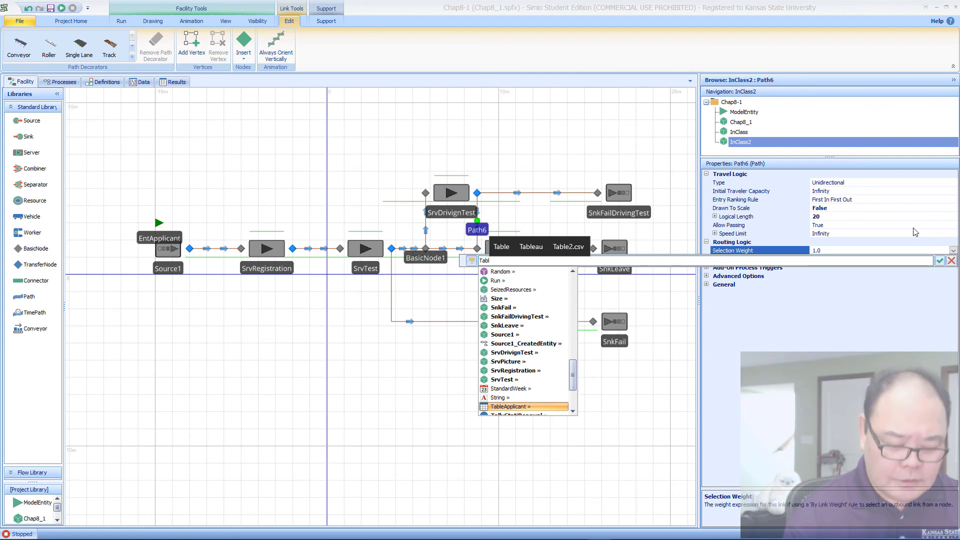
pyautogui.write('eApplicant.')
pyautogui.press('Down')
pyautogui.press('Down')
pyautogui.press('Down')
pyautogui.press('Down')
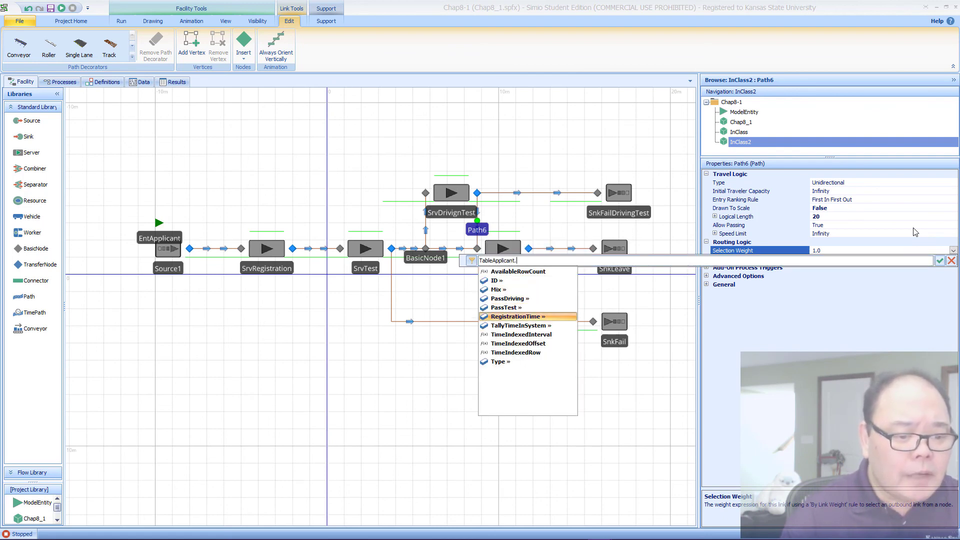
pyautogui.press('Up')
pyautogui.press('Up')
pyautogui.press('Return')
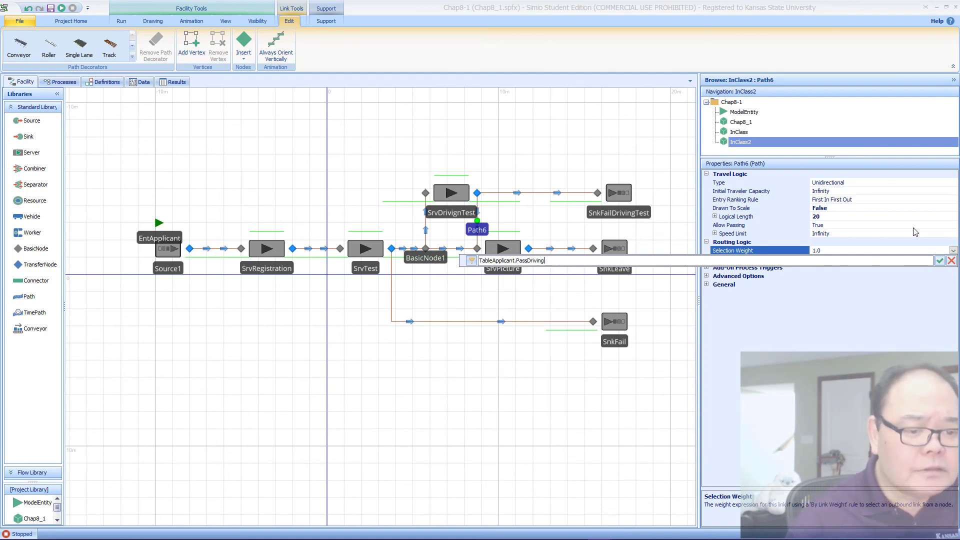
pyautogui.hotkey('ctrl', 'a')
pyautogui.hotkey('ctrl', 'c')
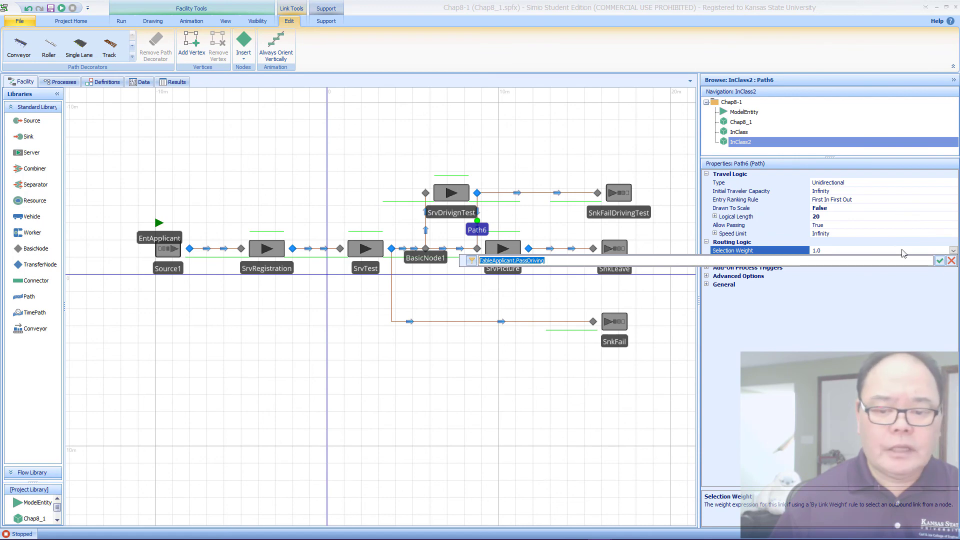
pyautogui.click(939, 261)
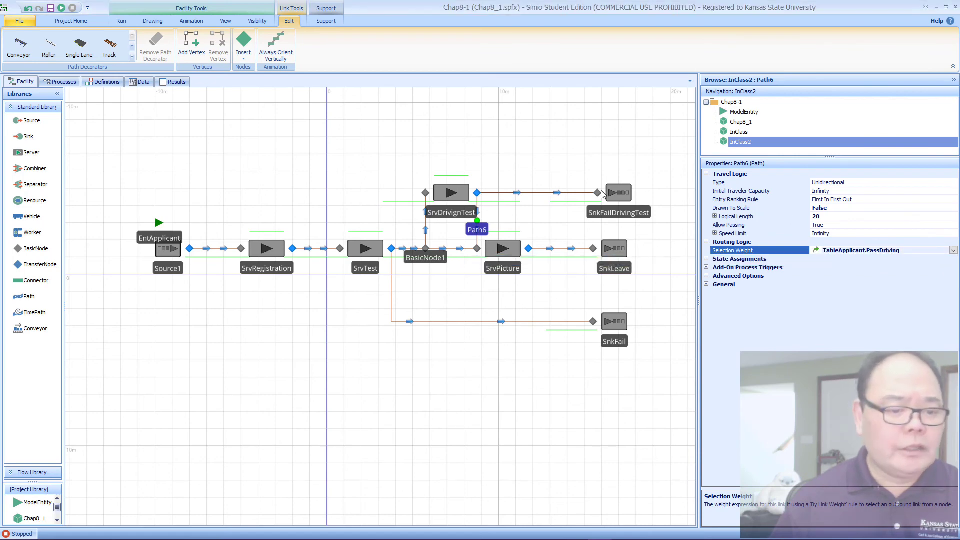
# Step: Set the Selection Weight of the path from SrvDrivignTest to SnkFailDrivingTest to 100-TableApplicant.PassDriving
pyautogui.click(537, 195)
pyautogui.click(536, 195)
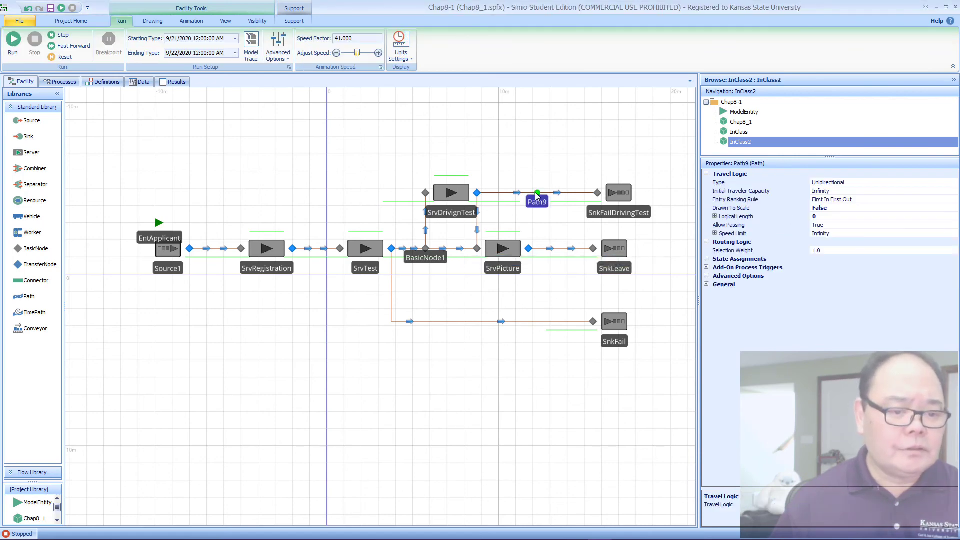
pyautogui.click(870, 252)
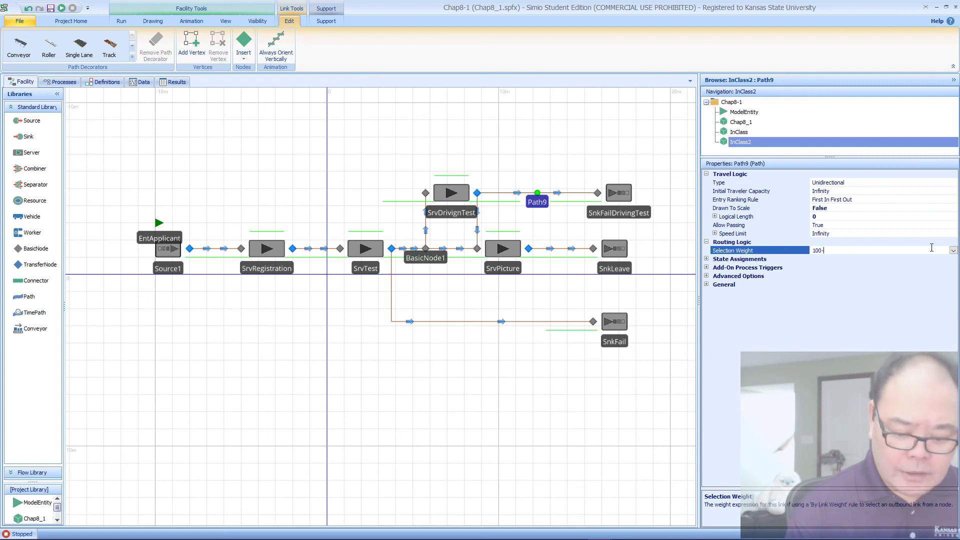
pyautogui.write('100-')
pyautogui.hotkey('ctrl', 'v')
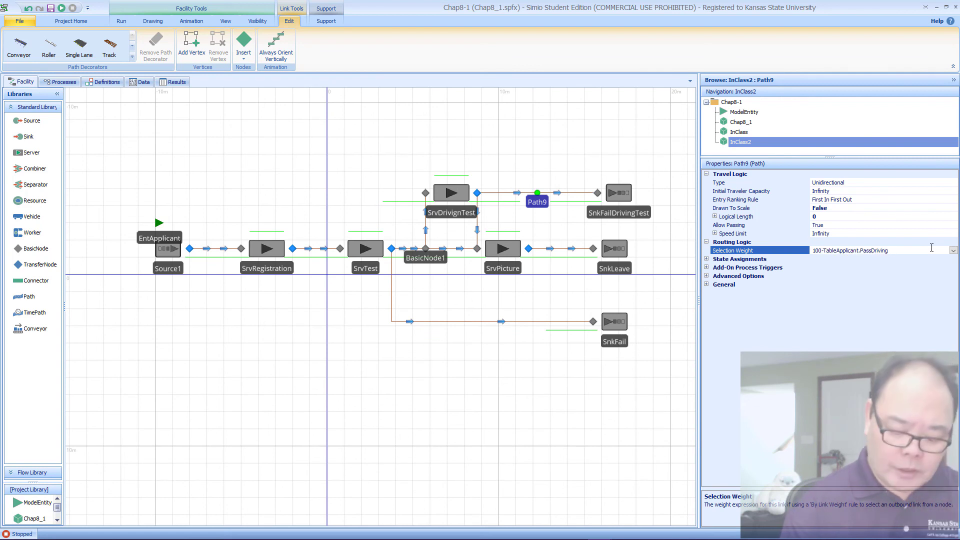
pyautogui.press('Return')
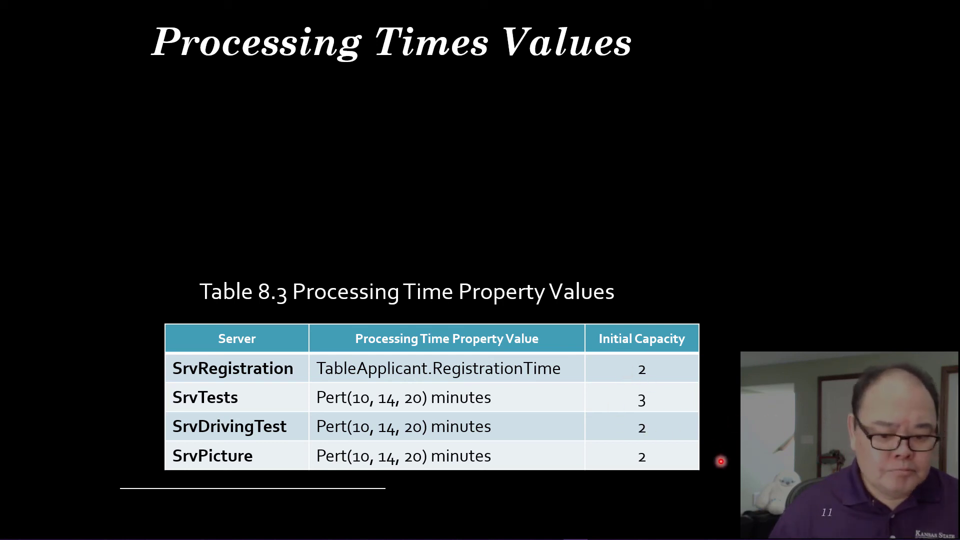
# Step: Switch back to Simio and create an add-on process for the Entered trigger of the SnkLeave sink
pyautogui.moveTo(599, 538)
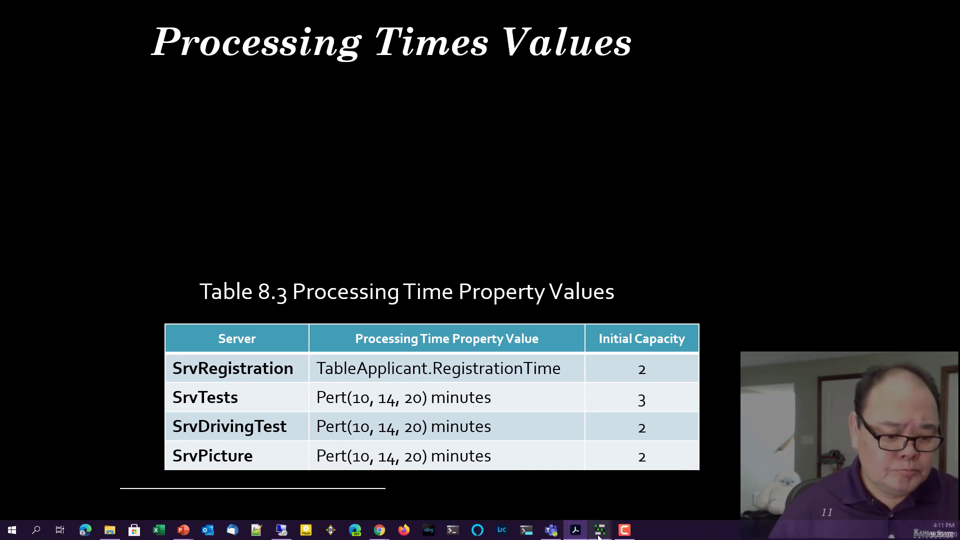
pyautogui.click(693, 486)
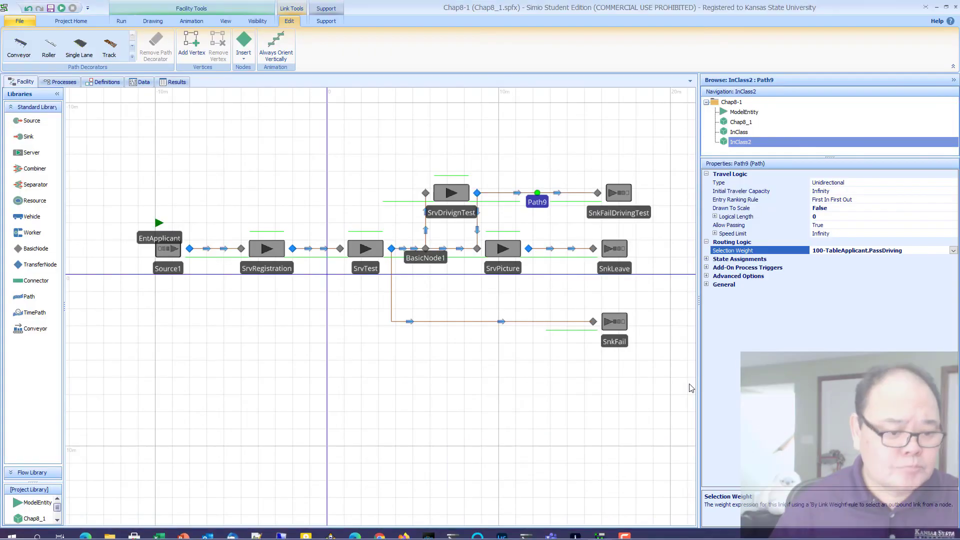
pyautogui.click(609, 253)
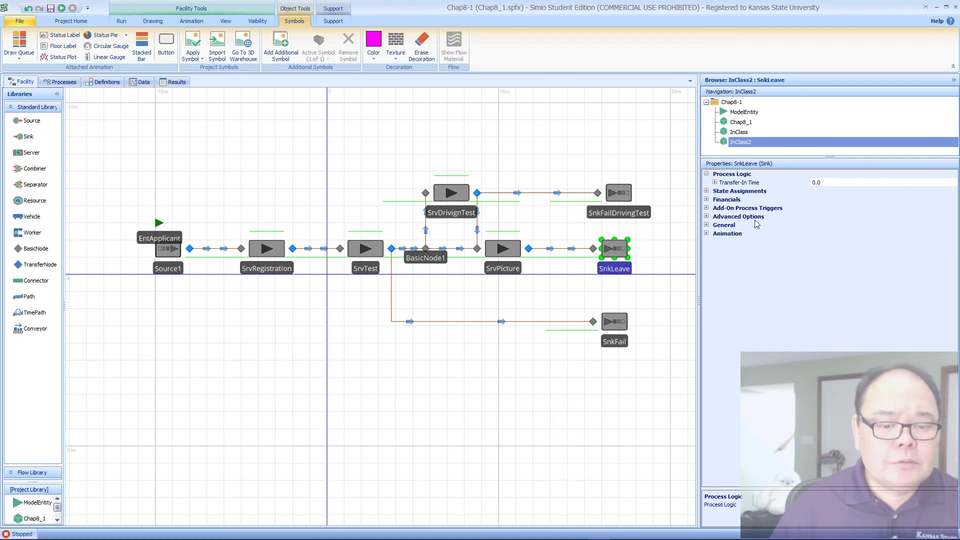
pyautogui.click(707, 208)
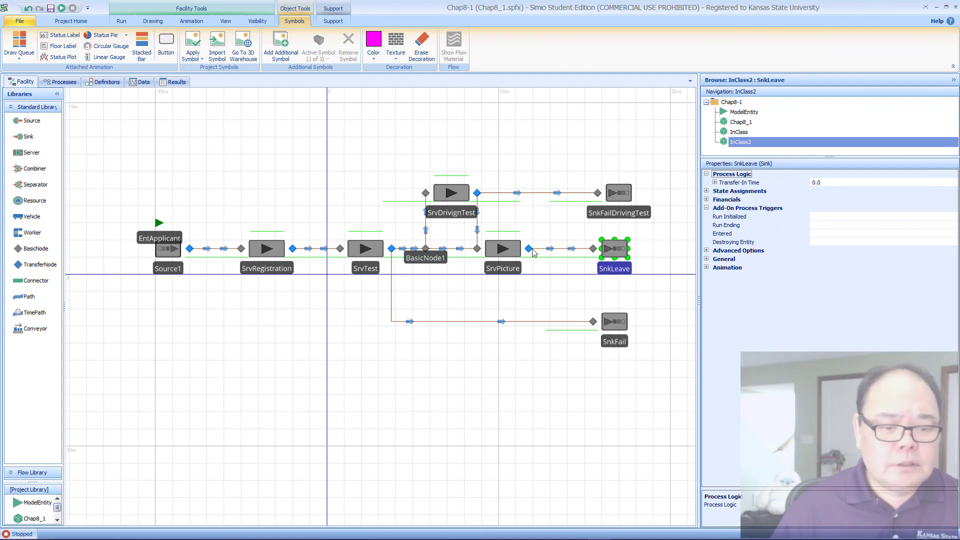
pyautogui.doubleClick(774, 235)
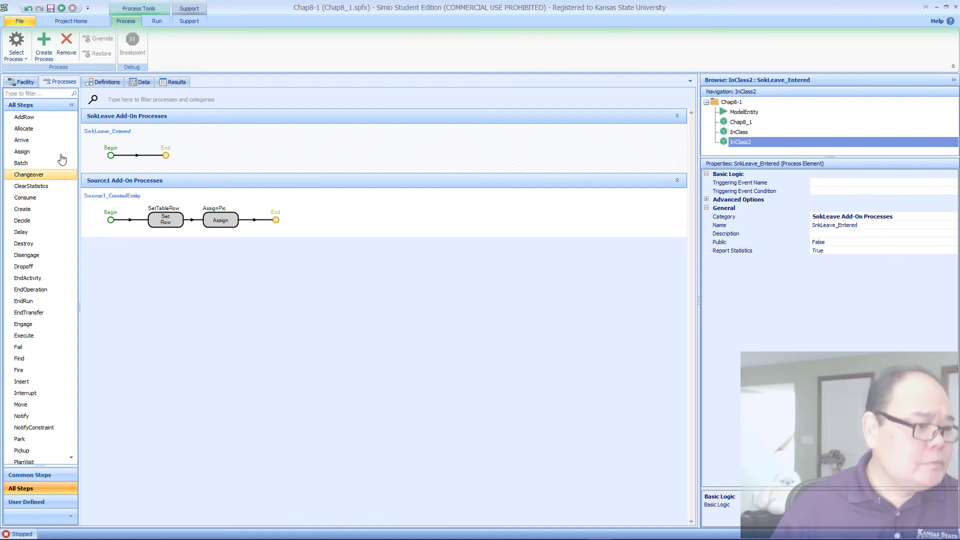
# Step: Add a Tally step to the SnkLeave_Entered process and name it TallyTimeInSystem
pyautogui.click(50, 476)
pyautogui.moveTo(35, 290); pyautogui.dragTo(142, 161)
pyautogui.click(162, 156)
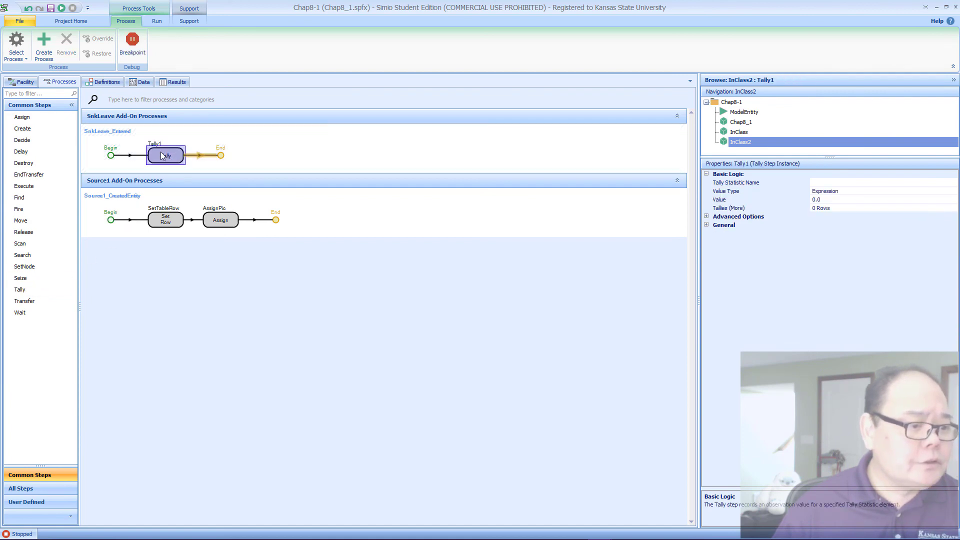
pyautogui.click(163, 145)
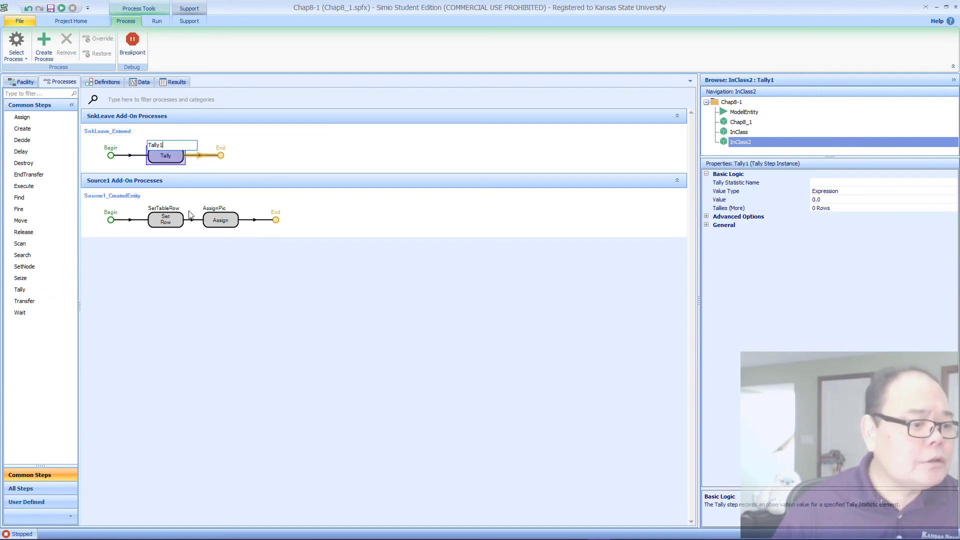
pyautogui.write('Time')
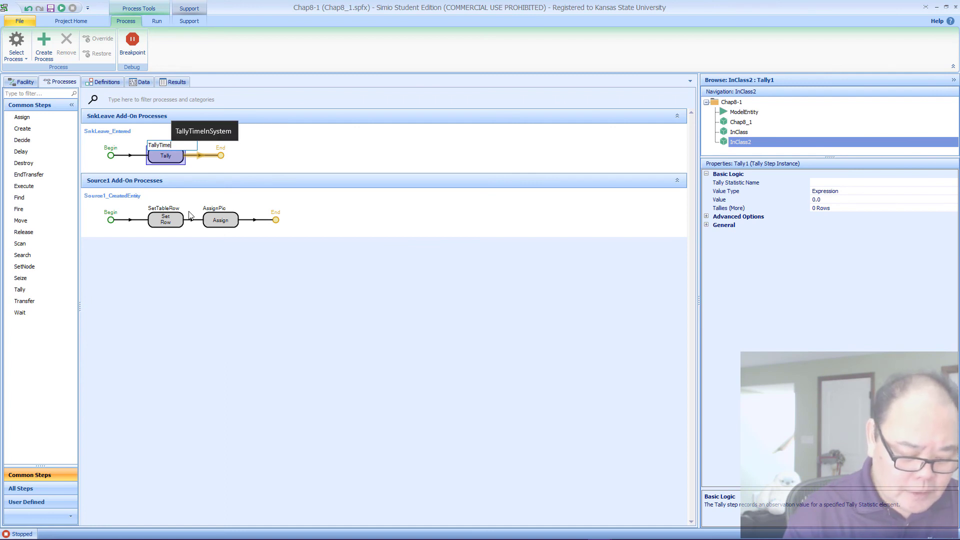
pyautogui.write('InSystem')
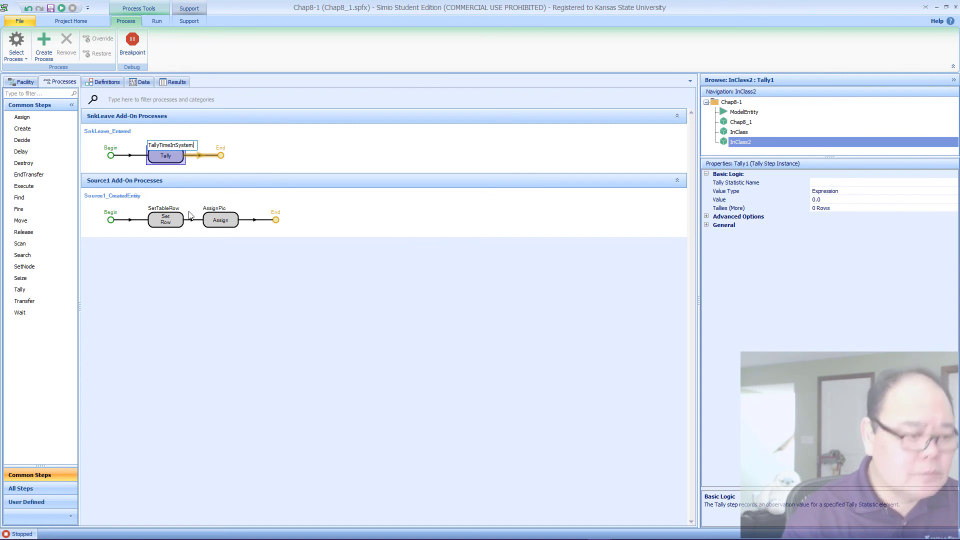
pyautogui.press('Return')
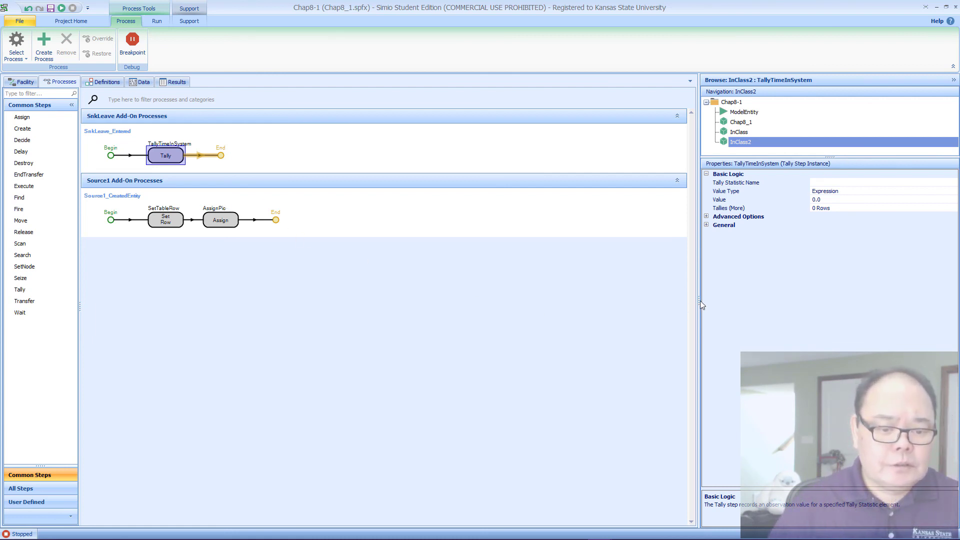
# Step: Review the tally statistic references in the TableApplicant data table, and return to the facility view
pyautogui.moveTo(700, 303); pyautogui.dragTo(674, 304)
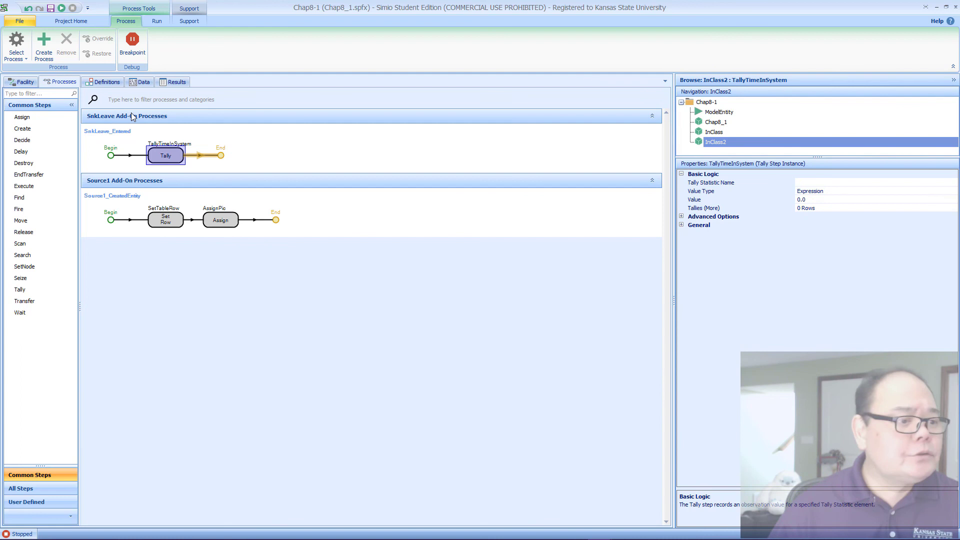
pyautogui.click(142, 82)
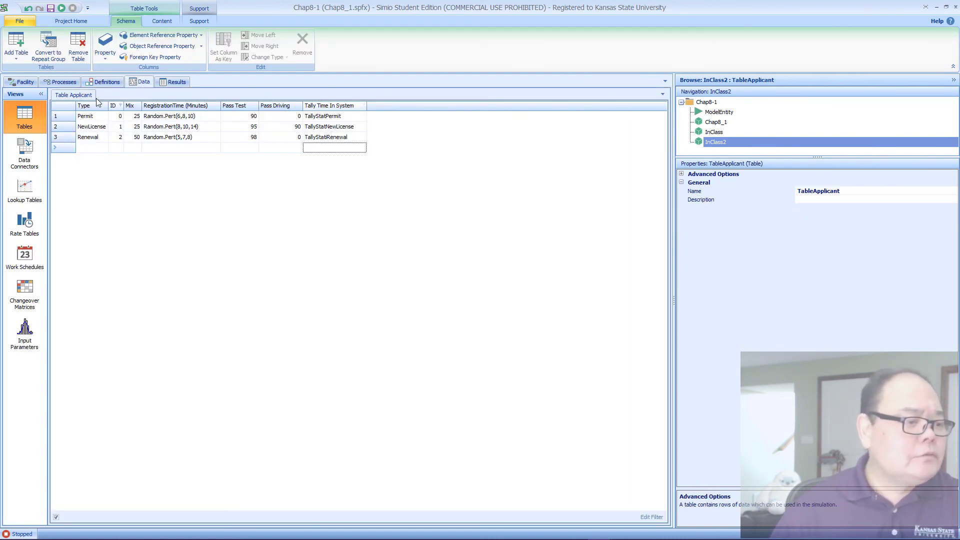
pyautogui.click(24, 82)
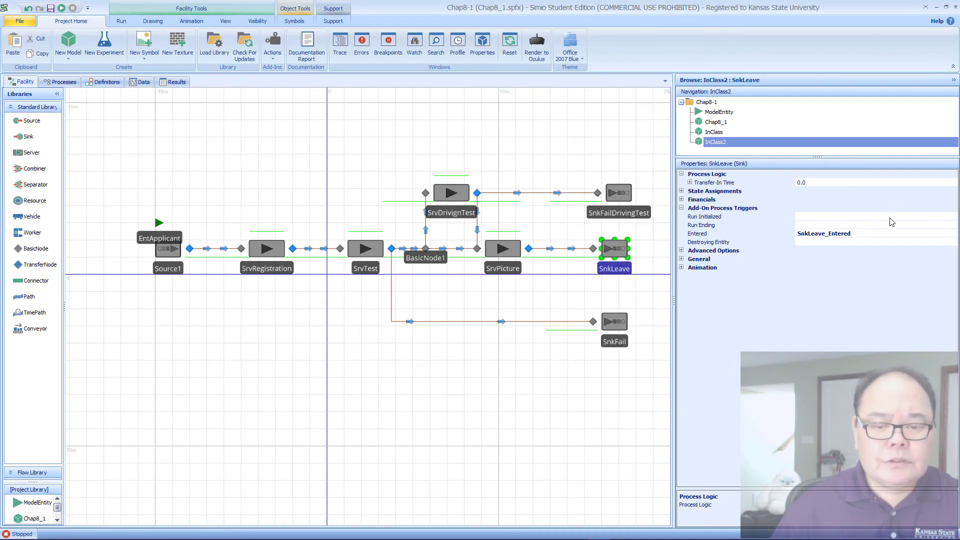
# Step: Set the TallyTimeInSystem step's Tally Statistic Name to TableApplicant.TallyTimeInSystem in the SnkLeave_Entered process
pyautogui.click(60, 82)
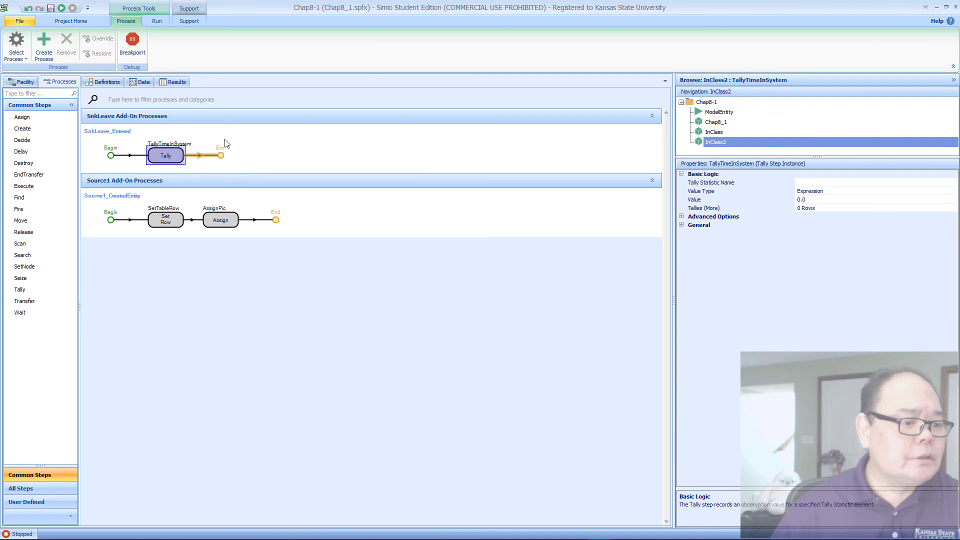
pyautogui.click(944, 183)
pyautogui.click(953, 183)
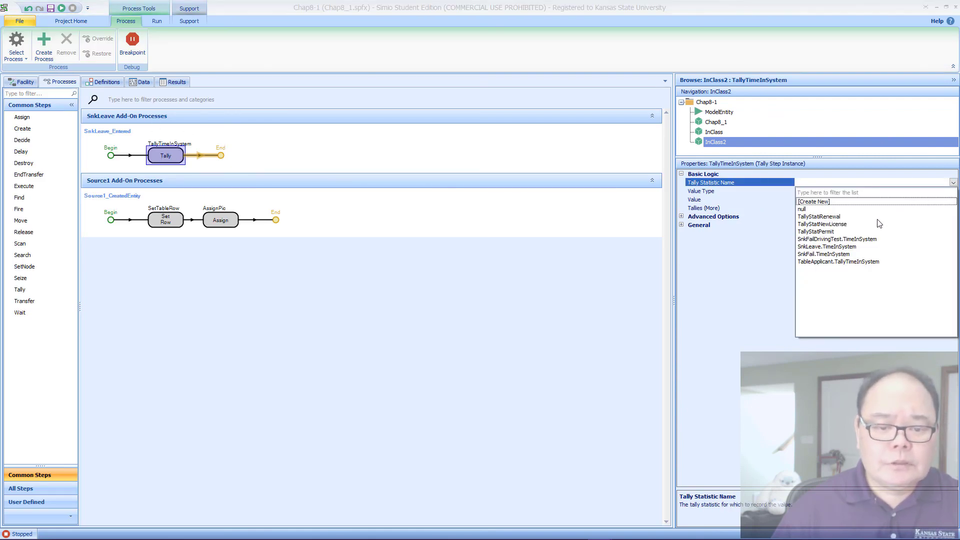
pyautogui.click(833, 261)
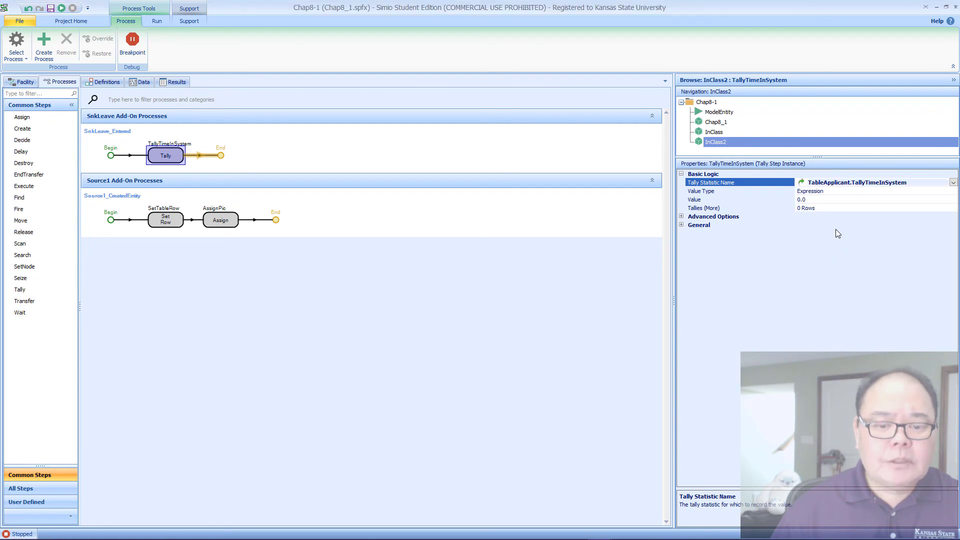
# Step: Set the TallyTimeInSystem step's Value expression to ModelEntity.TimeInSystem
pyautogui.click(861, 199)
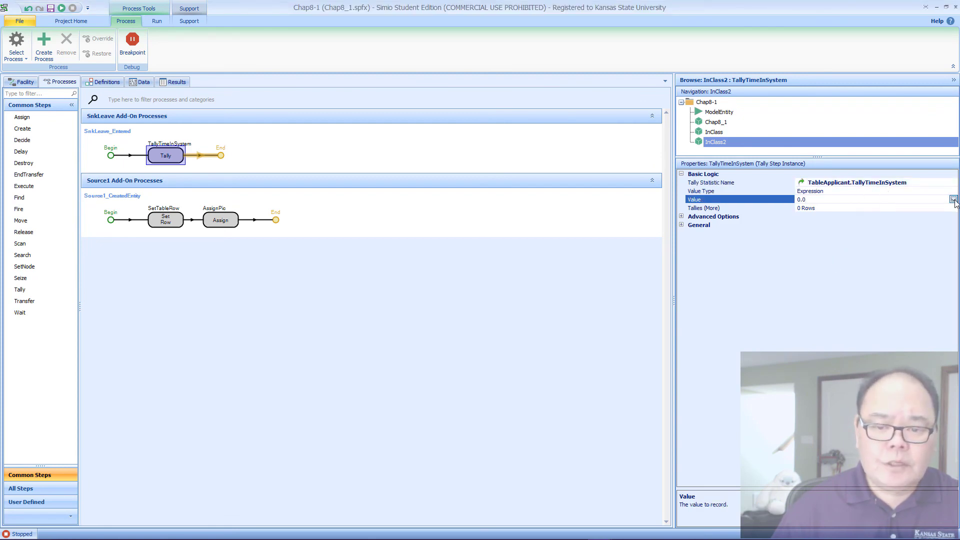
pyautogui.click(953, 199)
pyautogui.write('Mod')
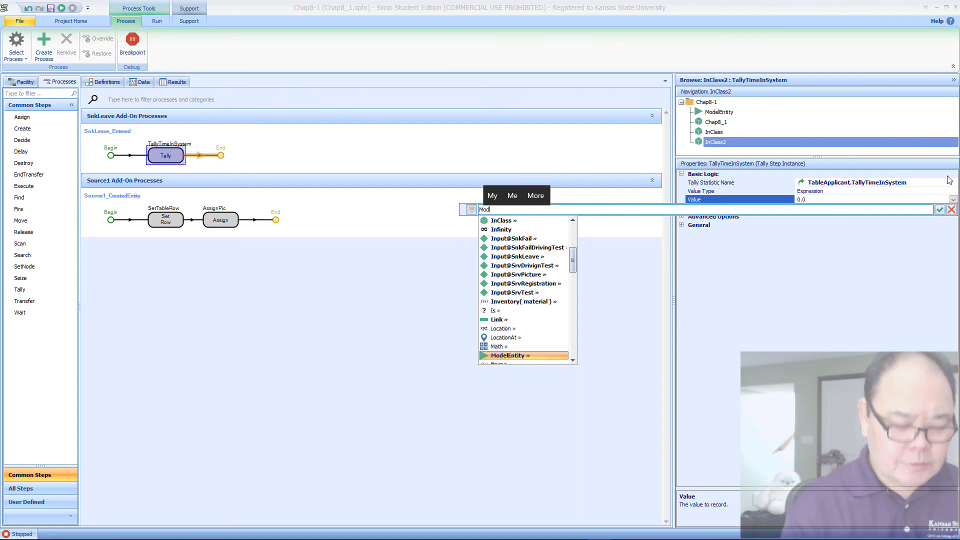
pyautogui.write('elEntity.TimeIn')
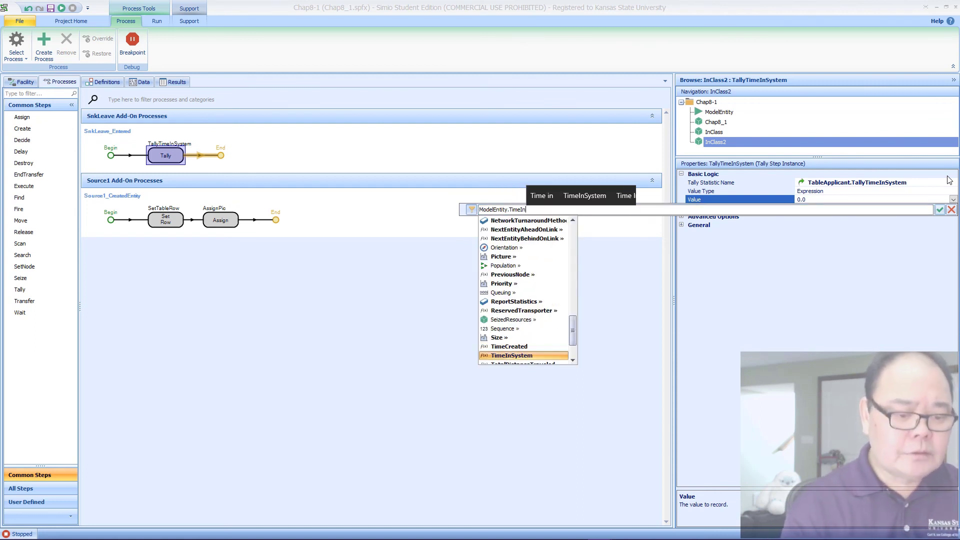
pyautogui.press('Return')
pyautogui.press('Return')
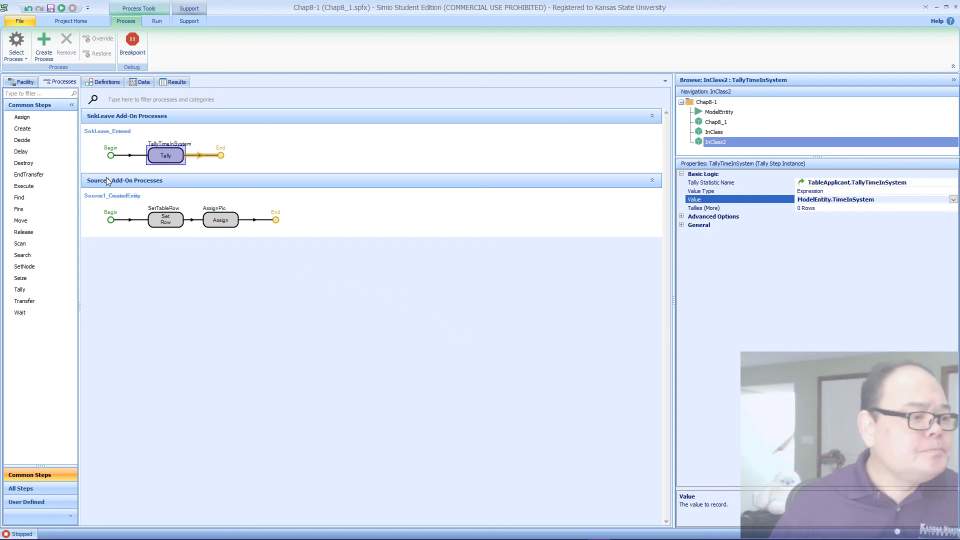
# Step: Run the model from the facility view with a speed factor of 51 and fast-forward to the end
pyautogui.click(22, 83)
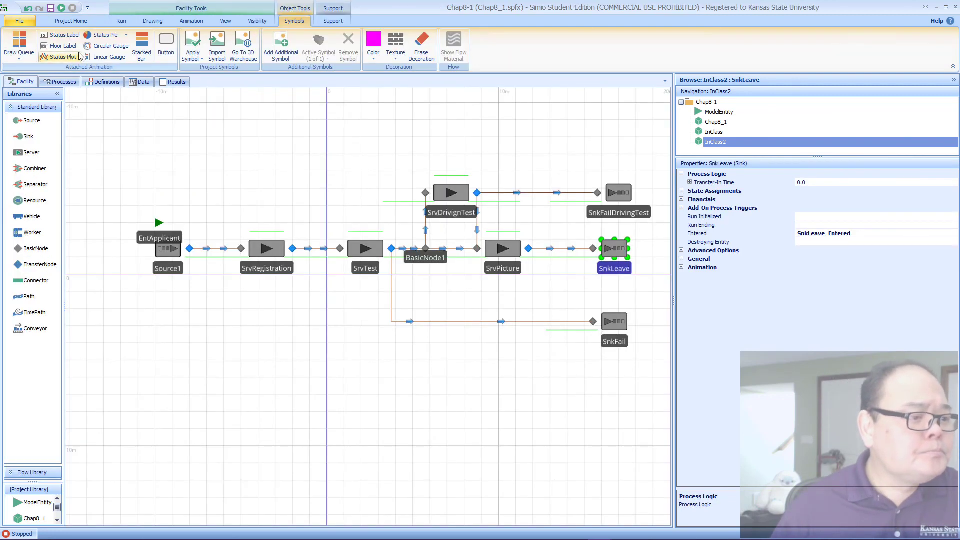
pyautogui.click(122, 21)
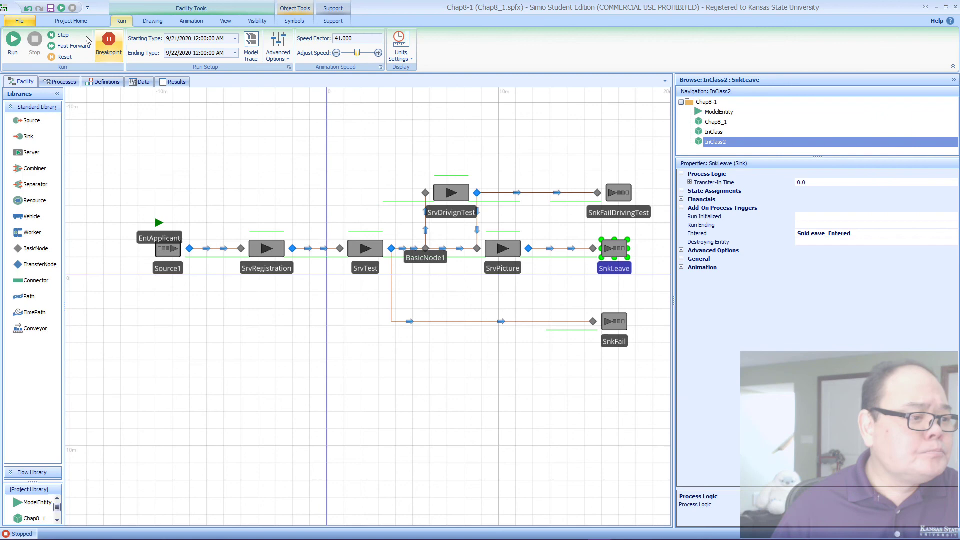
pyautogui.click(13, 40)
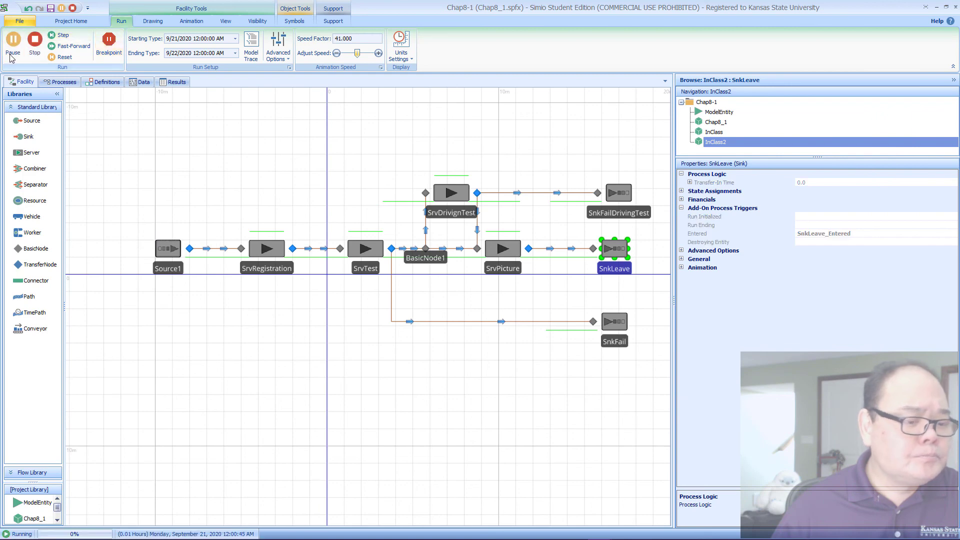
pyautogui.click(338, 39)
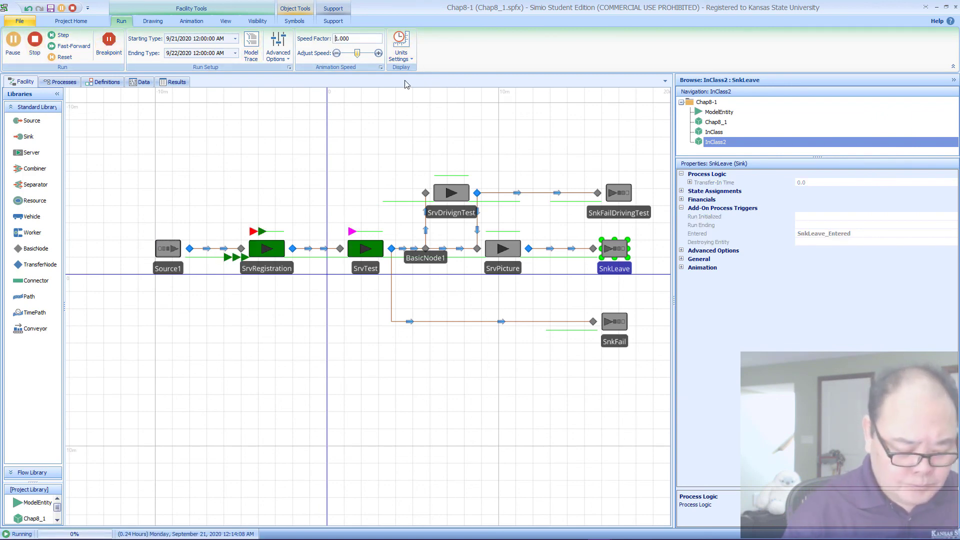
pyautogui.press('BackSpace')
pyautogui.write('5')
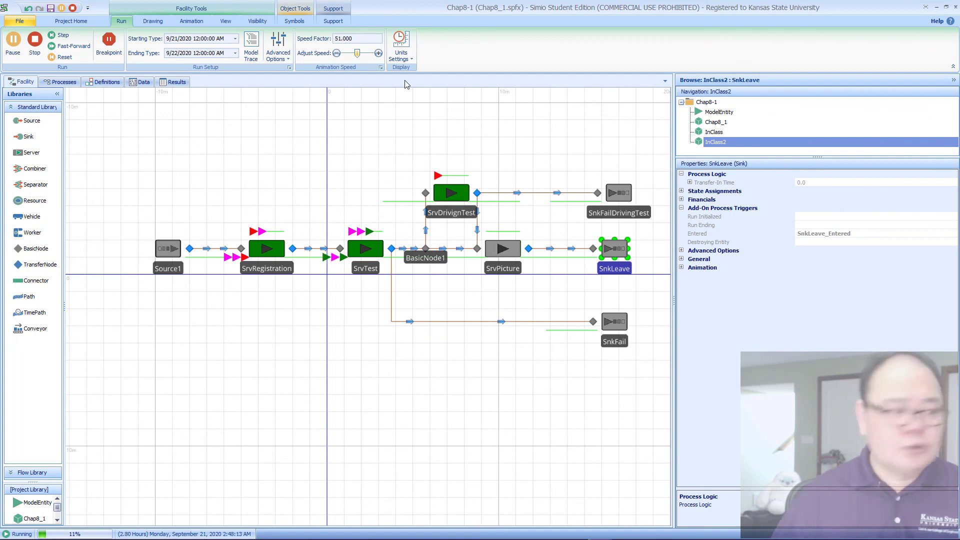
pyautogui.click(52, 45)
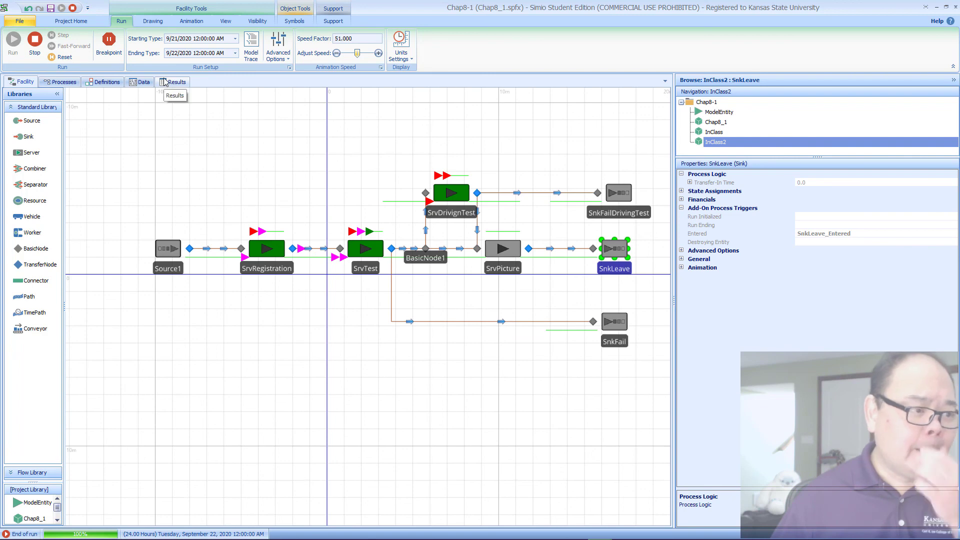
# Step: Open the run's pivot grid results, widen the Statistic column and change the time units to Minutes
pyautogui.click(165, 83)
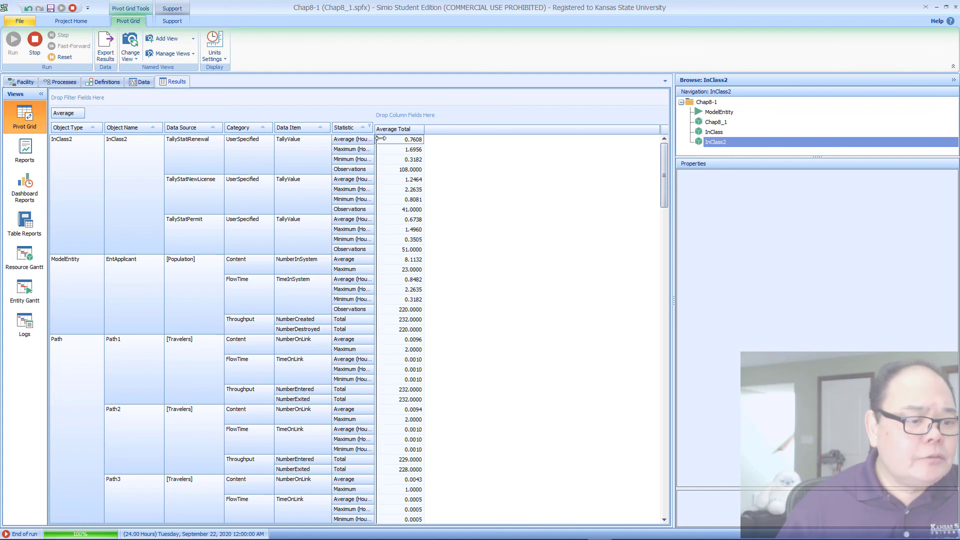
pyautogui.moveTo(381, 138); pyautogui.dragTo(398, 136)
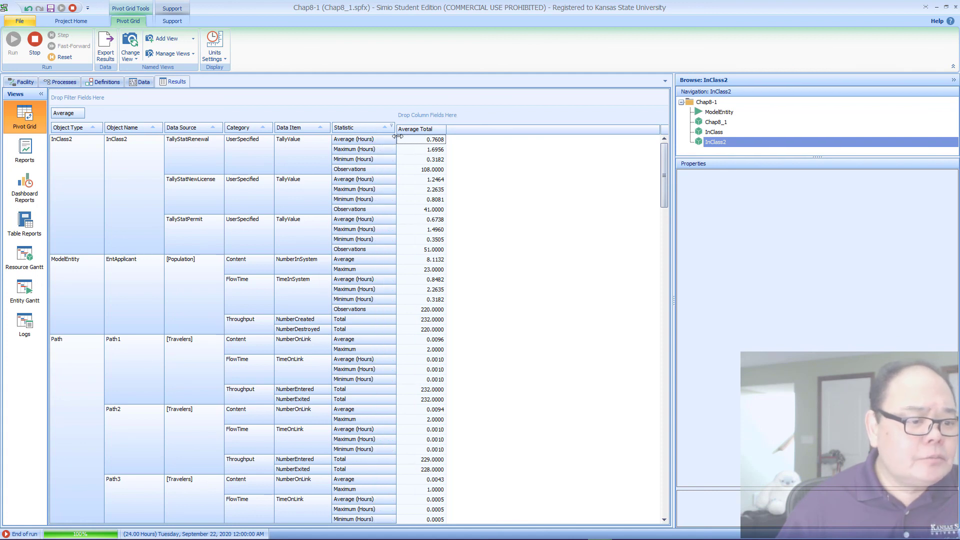
pyautogui.click(215, 57)
pyautogui.click(245, 95)
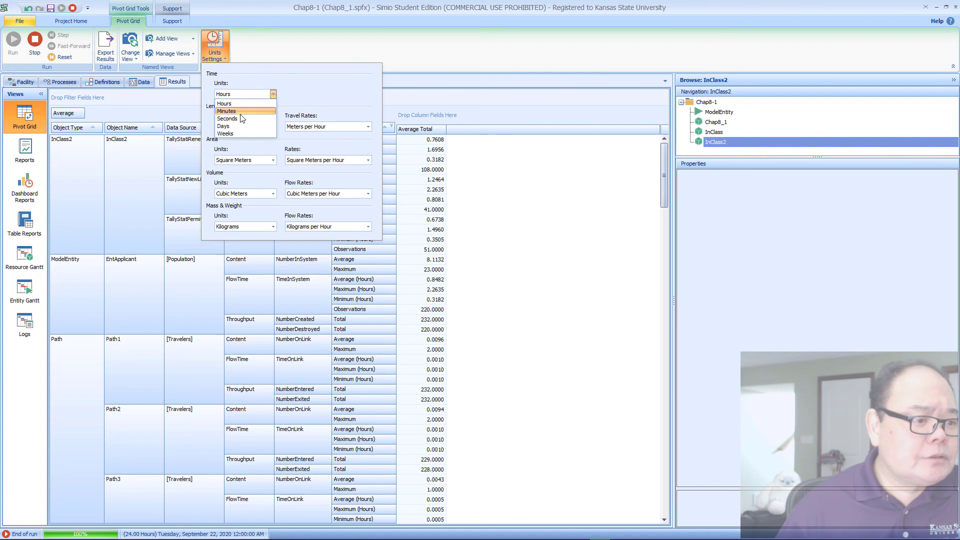
pyautogui.click(240, 111)
pyautogui.click(425, 83)
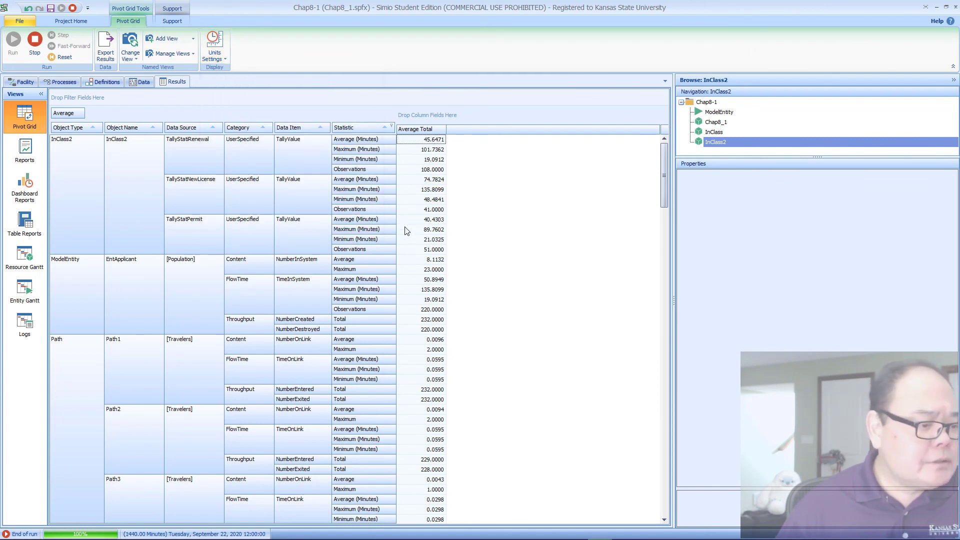
# Step: Review the server and sink statistics in the pivot grid, reset the run and return to the facility view
pyautogui.scroll(-10, 406, 231)
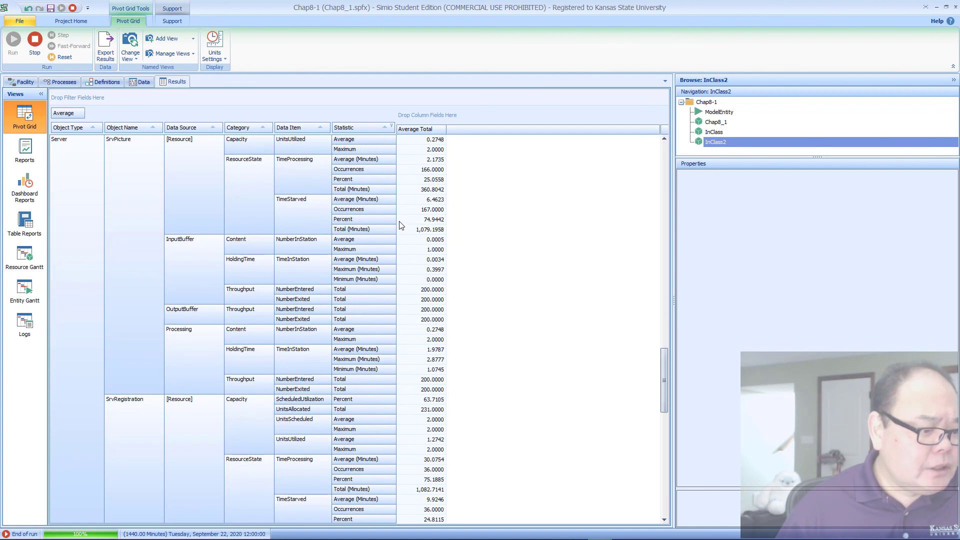
pyautogui.scroll(-5, 402, 226)
pyautogui.scroll(-7, 400, 225)
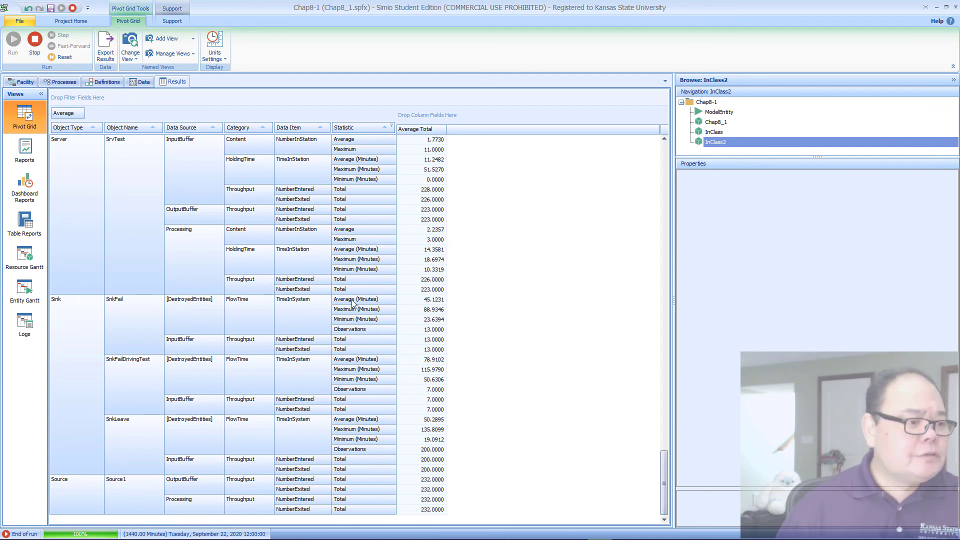
pyautogui.click(57, 57)
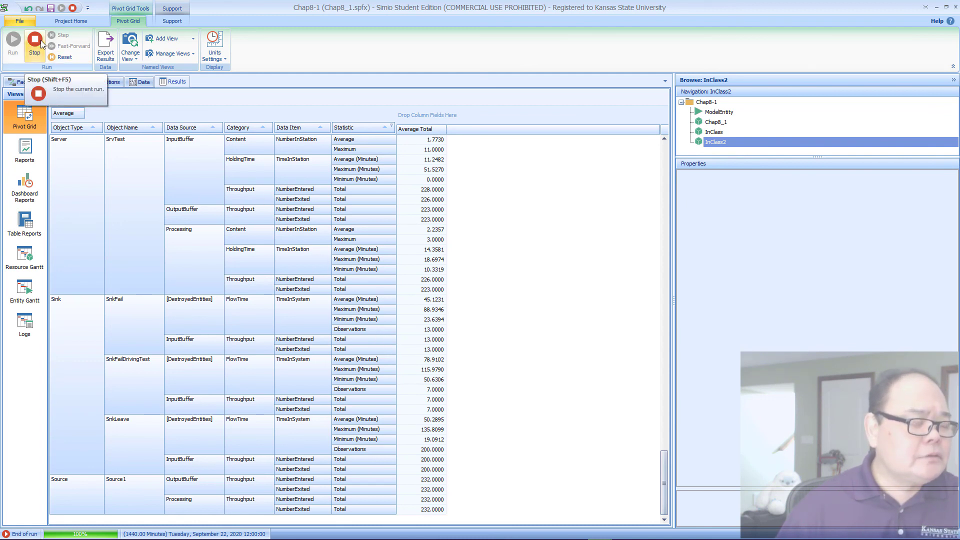
pyautogui.click(25, 82)
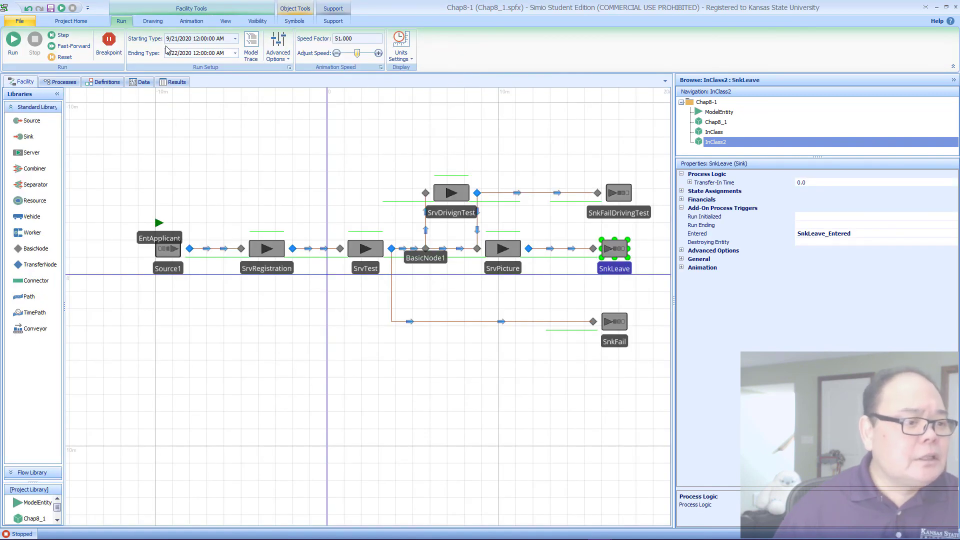
# Step: Open the run's specific starting time for editing at the hour
pyautogui.click(235, 39)
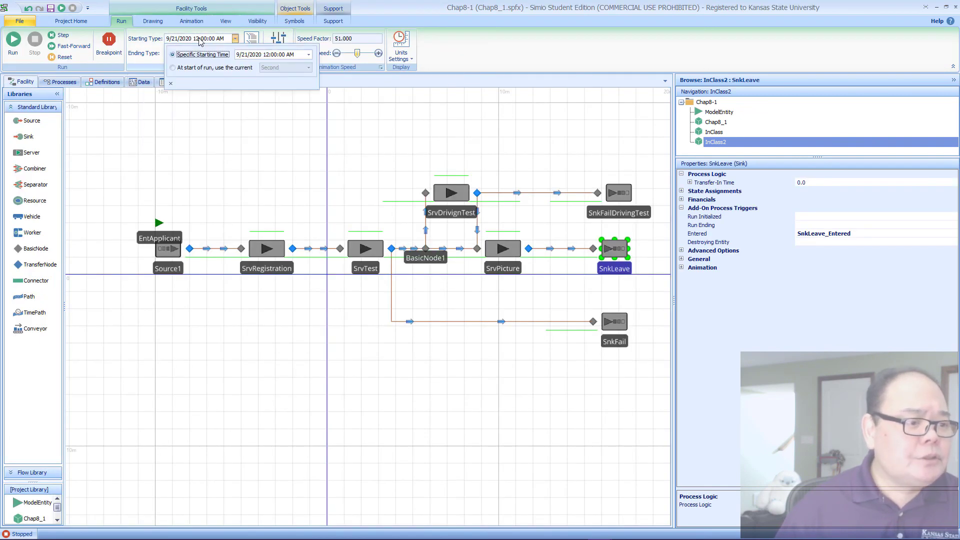
pyautogui.click(235, 38)
pyautogui.click(235, 39)
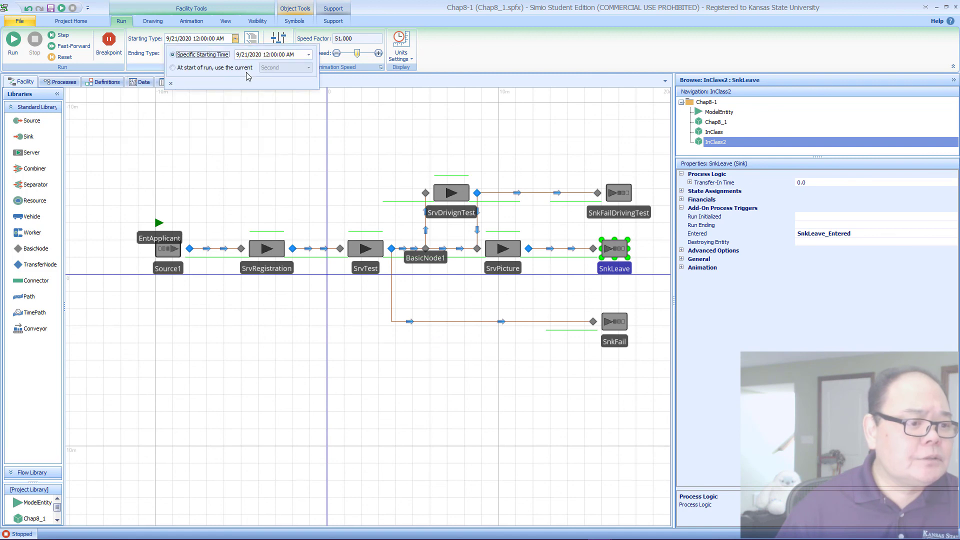
pyautogui.click(265, 55)
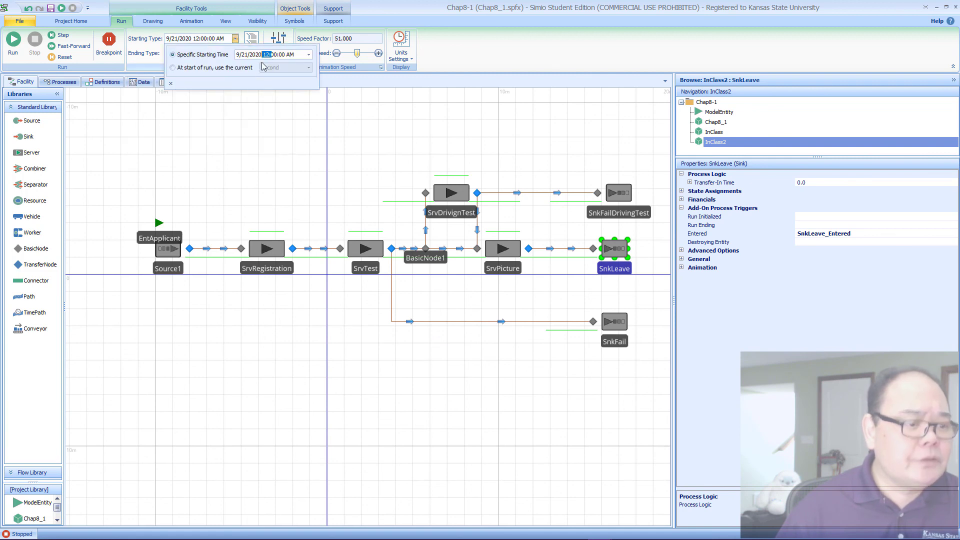
pyautogui.write('8')
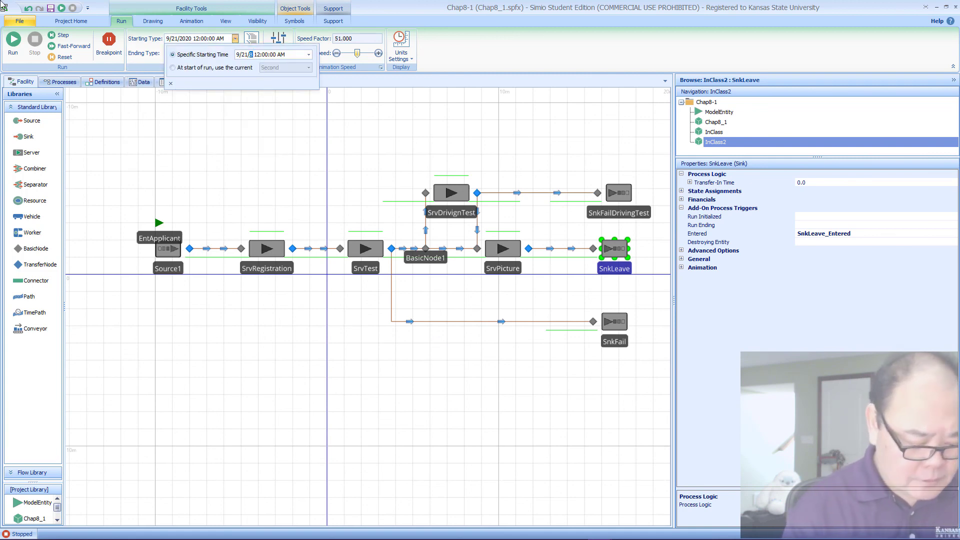
pyautogui.write('30')
pyautogui.press('Right')
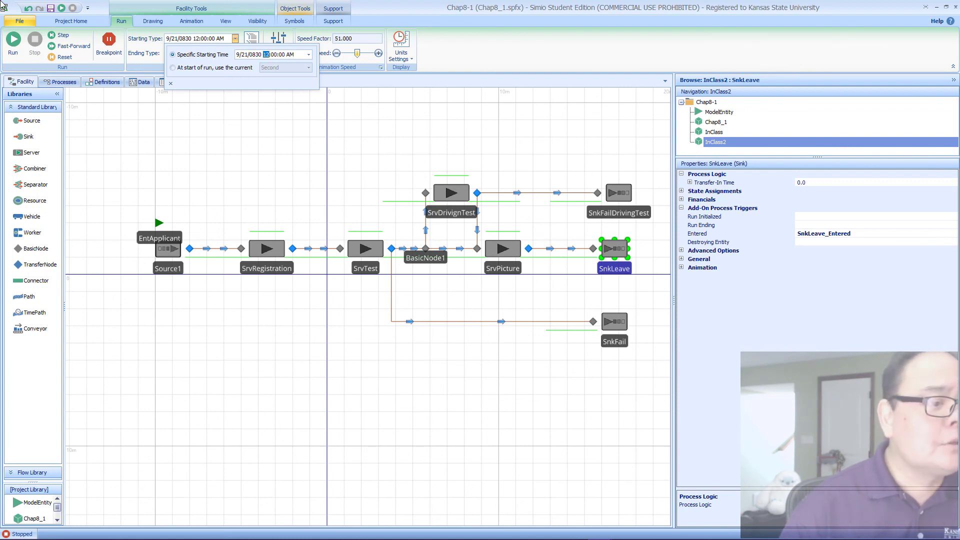
pyautogui.press('Left')
pyautogui.press('Left')
pyautogui.press('Right')
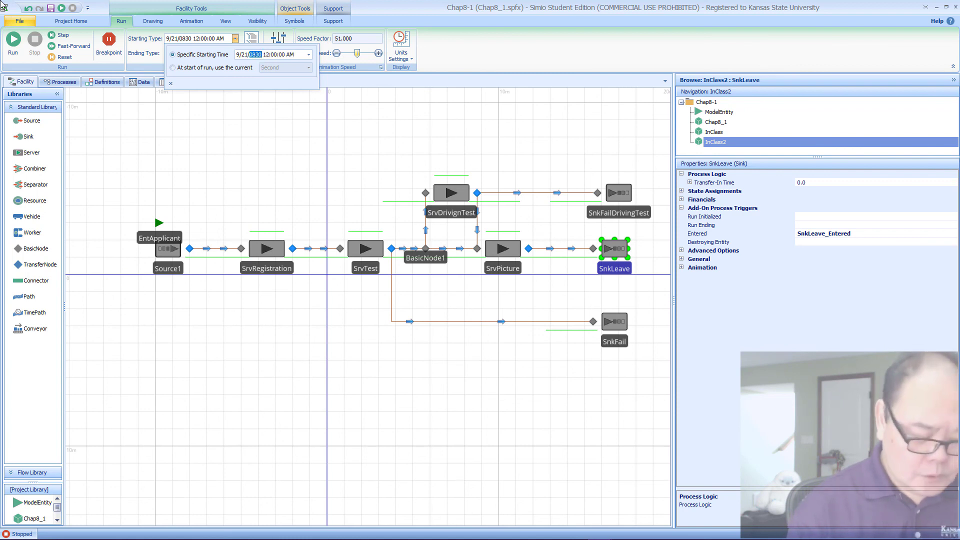
pyautogui.write('2020 ')
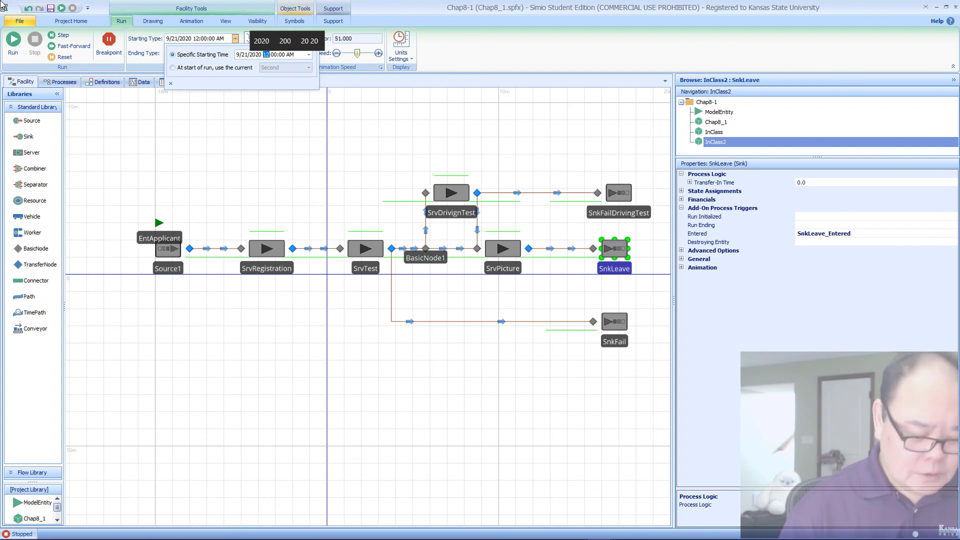
pyautogui.write('8')
# Step: Set the run's specific starting time on 9/21/2020 to 8:30:00 AM
pyautogui.press('Right')
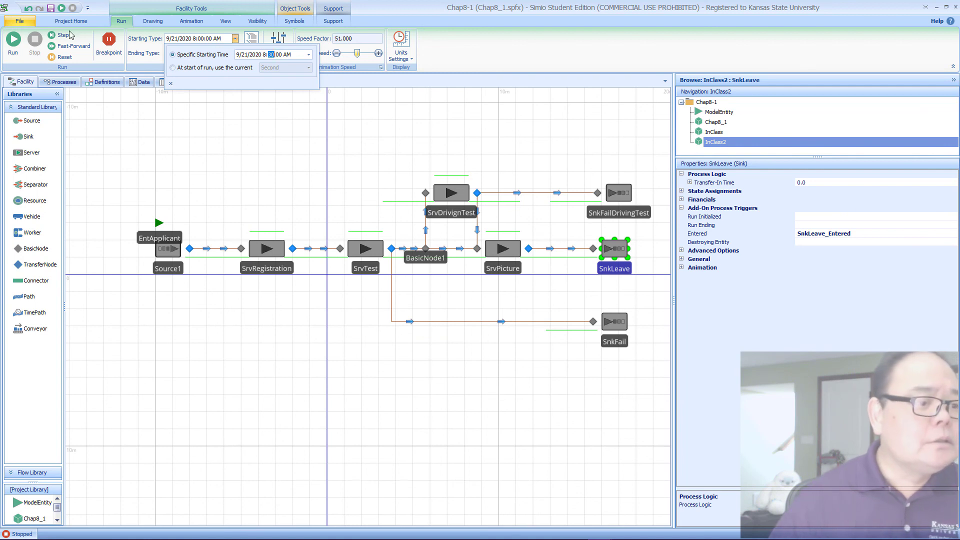
pyautogui.click(325, 108)
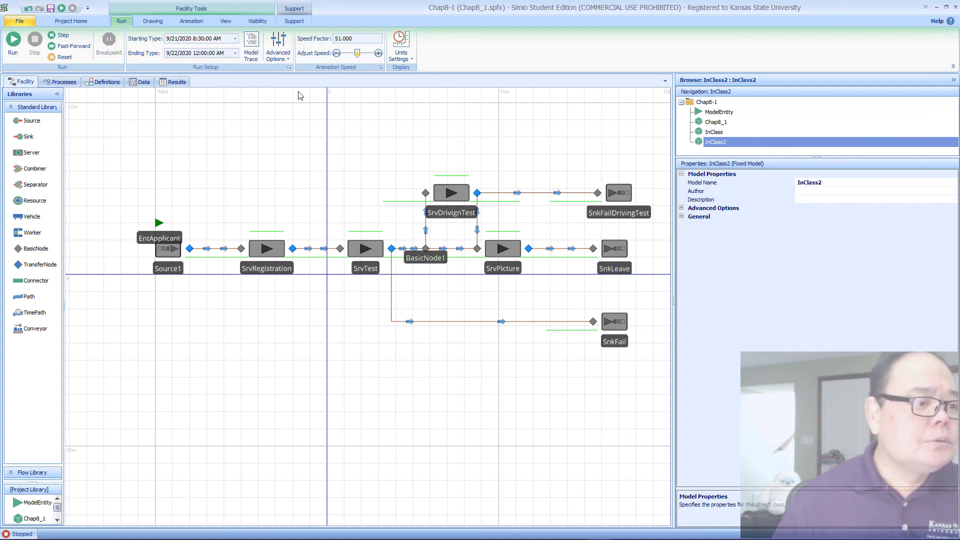
# Step: Change the run's ending type to a run length of 7.5 hours and check the corresponding ending time
pyautogui.click(235, 53)
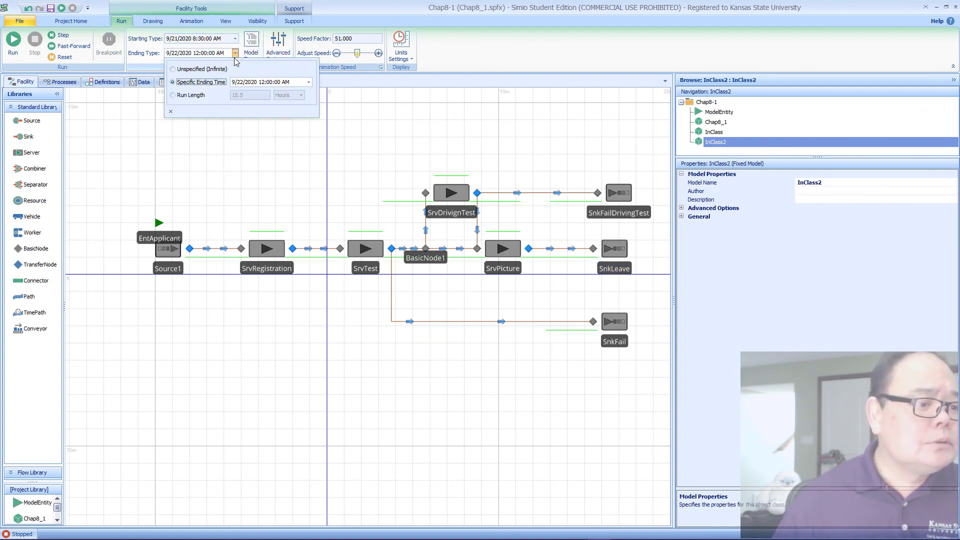
pyautogui.click(195, 96)
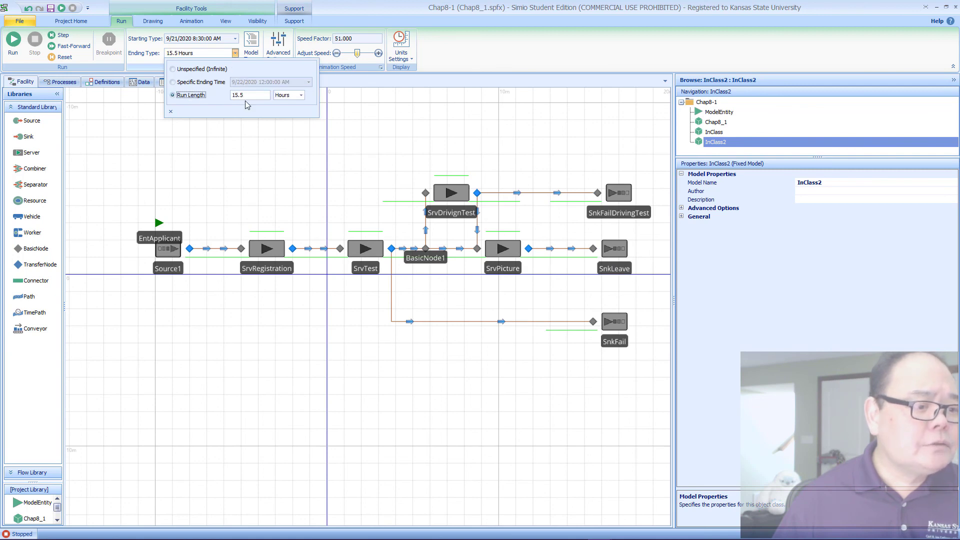
pyautogui.doubleClick(246, 97)
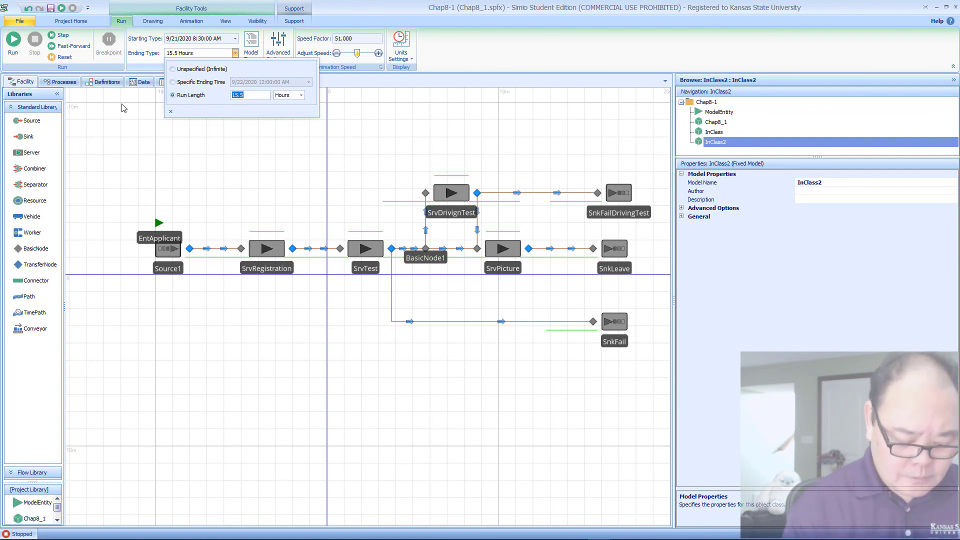
pyautogui.write('7.5')
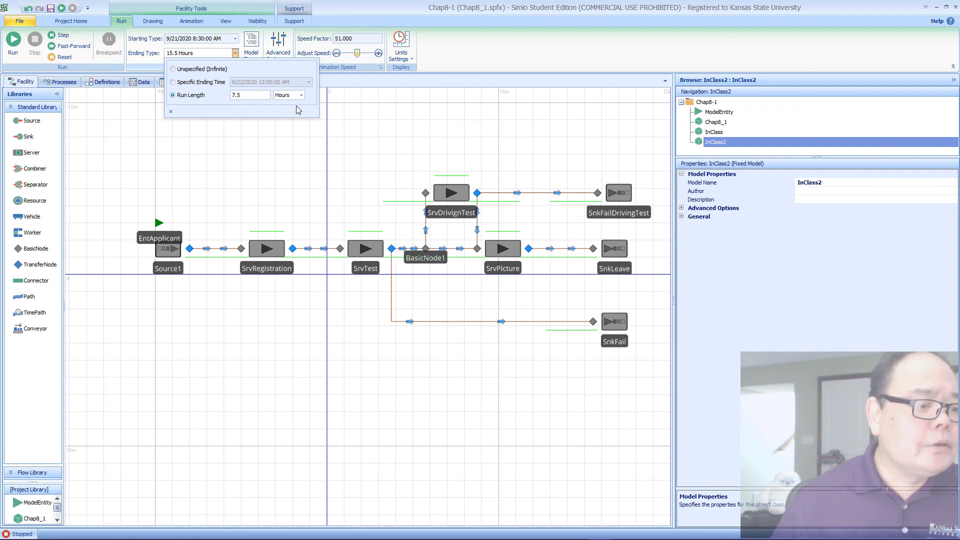
pyautogui.click(342, 82)
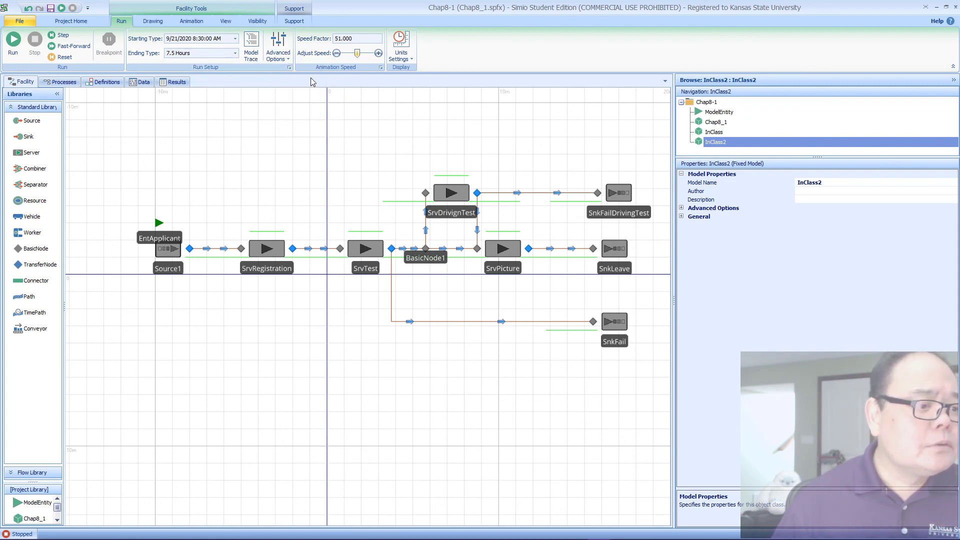
pyautogui.click(218, 54)
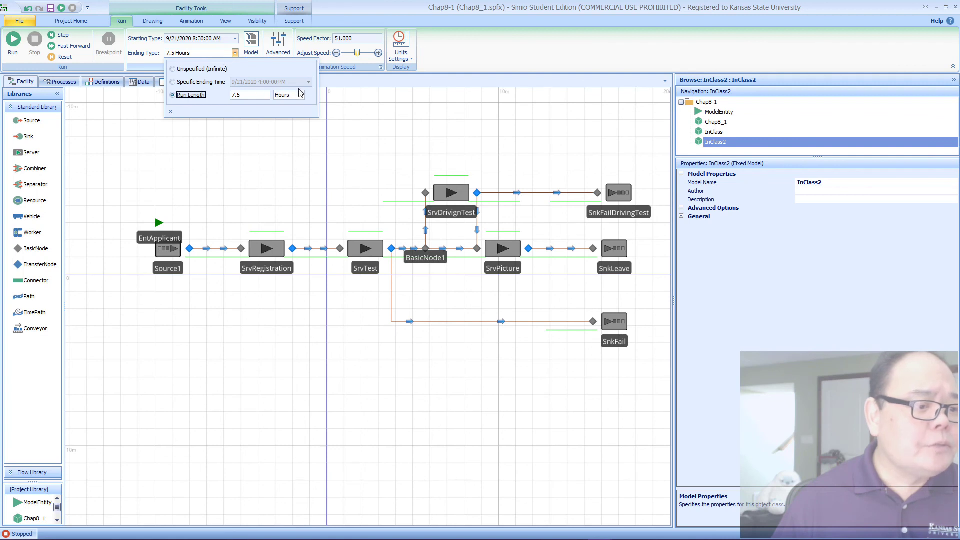
pyautogui.click(335, 106)
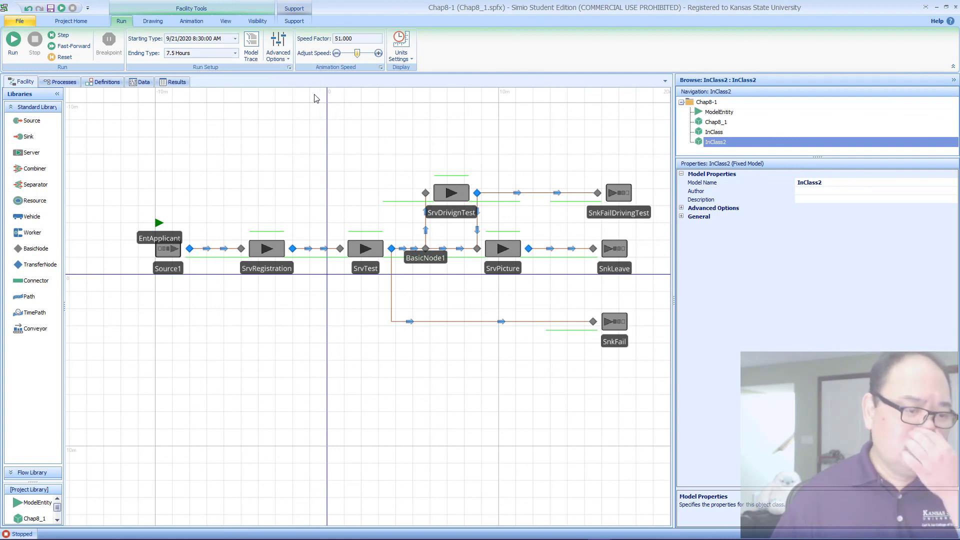